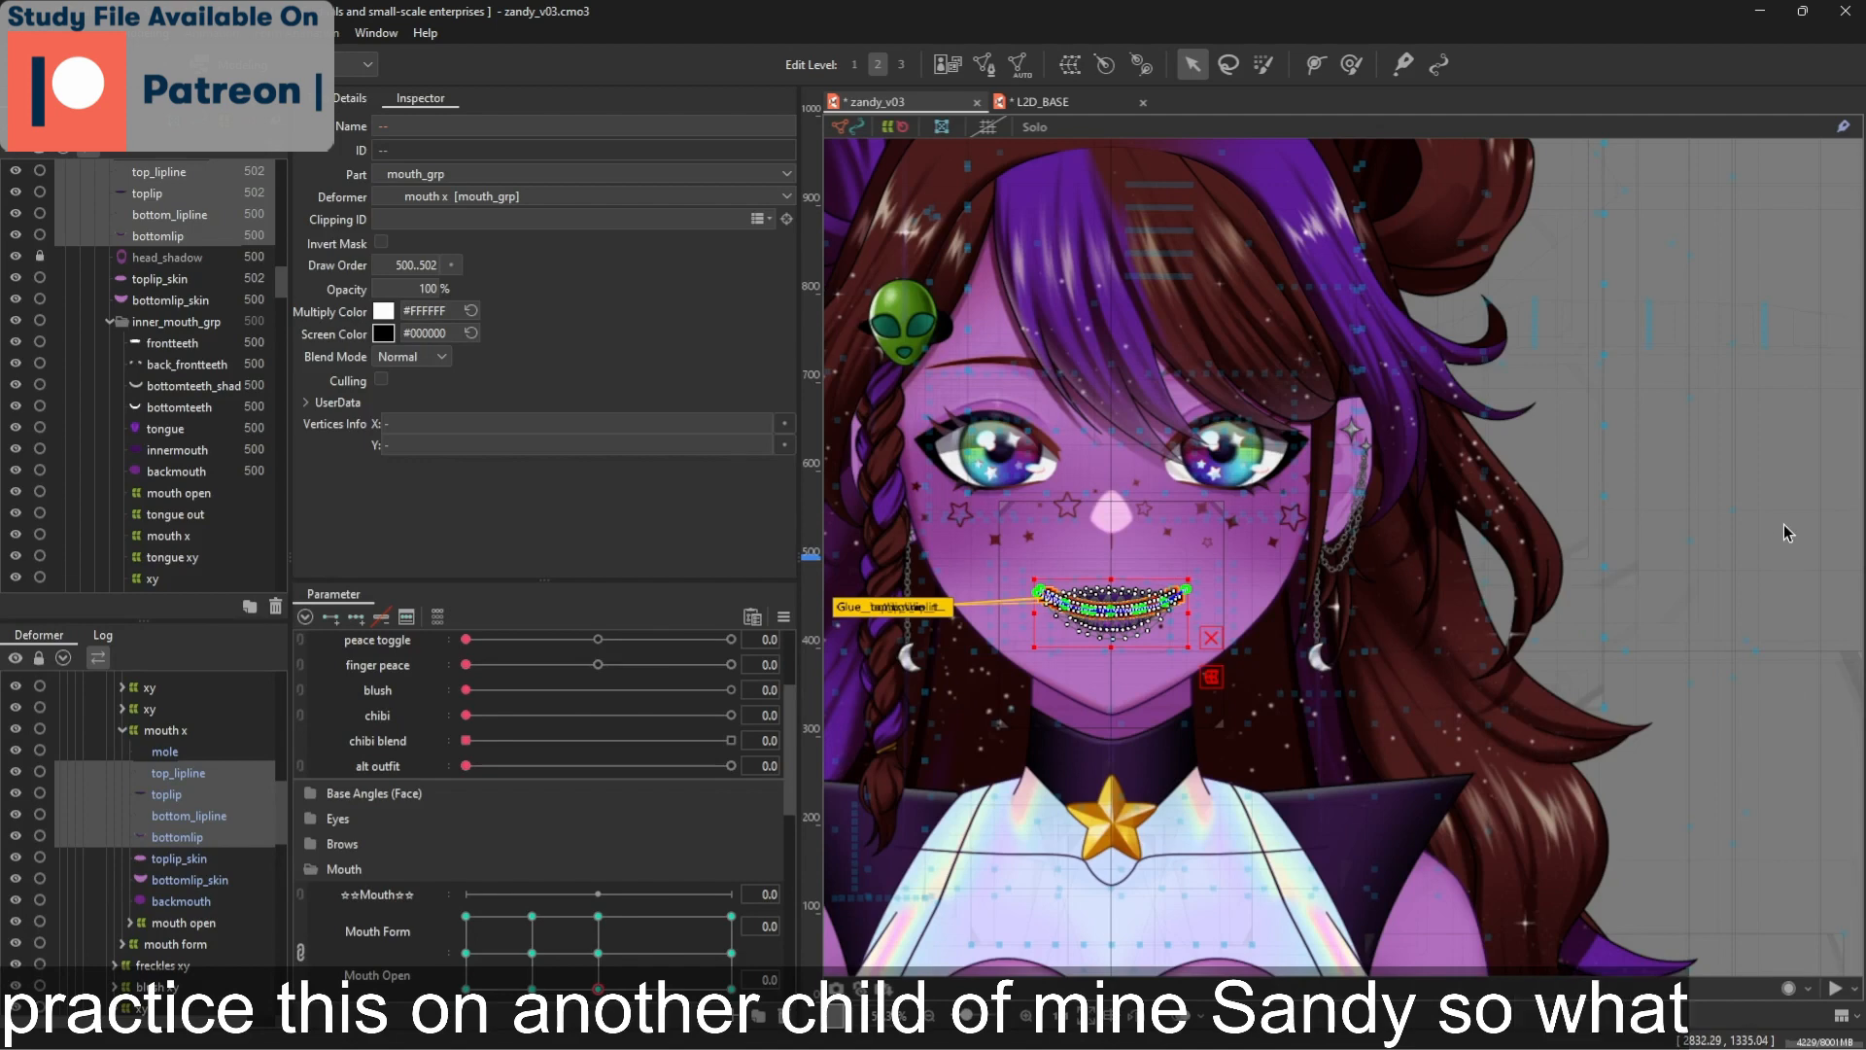
Create a warp deformer named "wiggle mouth" as parent of top_lipline, toplip, bottom_lipline and bottomlip
{"action": "left_click", "coordinate": [1782, 523]}
{"action": "scroll", "coordinate": [1091, 609], "scroll_direction": "up", "scroll_amount": 6}
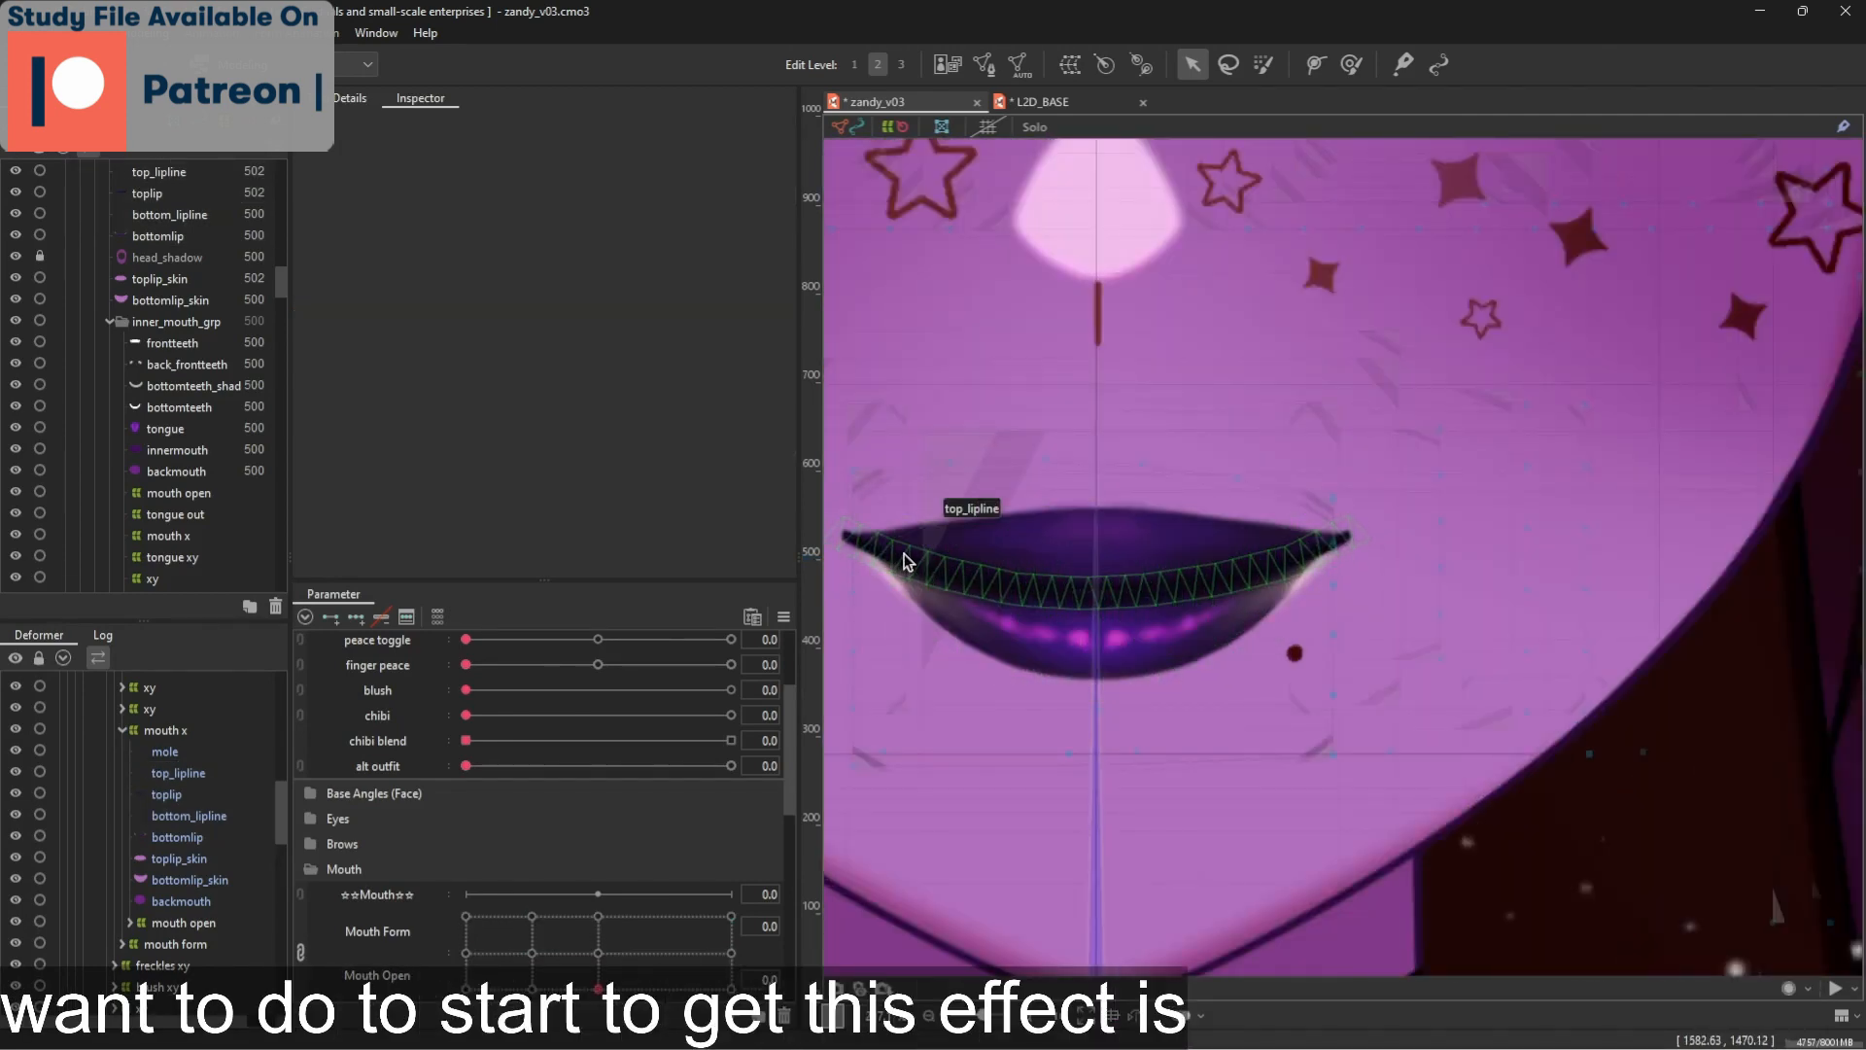
{"action": "scroll", "coordinate": [1287, 574], "scroll_direction": "down", "scroll_amount": 3}
{"action": "scroll", "coordinate": [1036, 558], "scroll_direction": "up", "scroll_amount": 3}
{"action": "left_click", "coordinate": [1044, 557]}
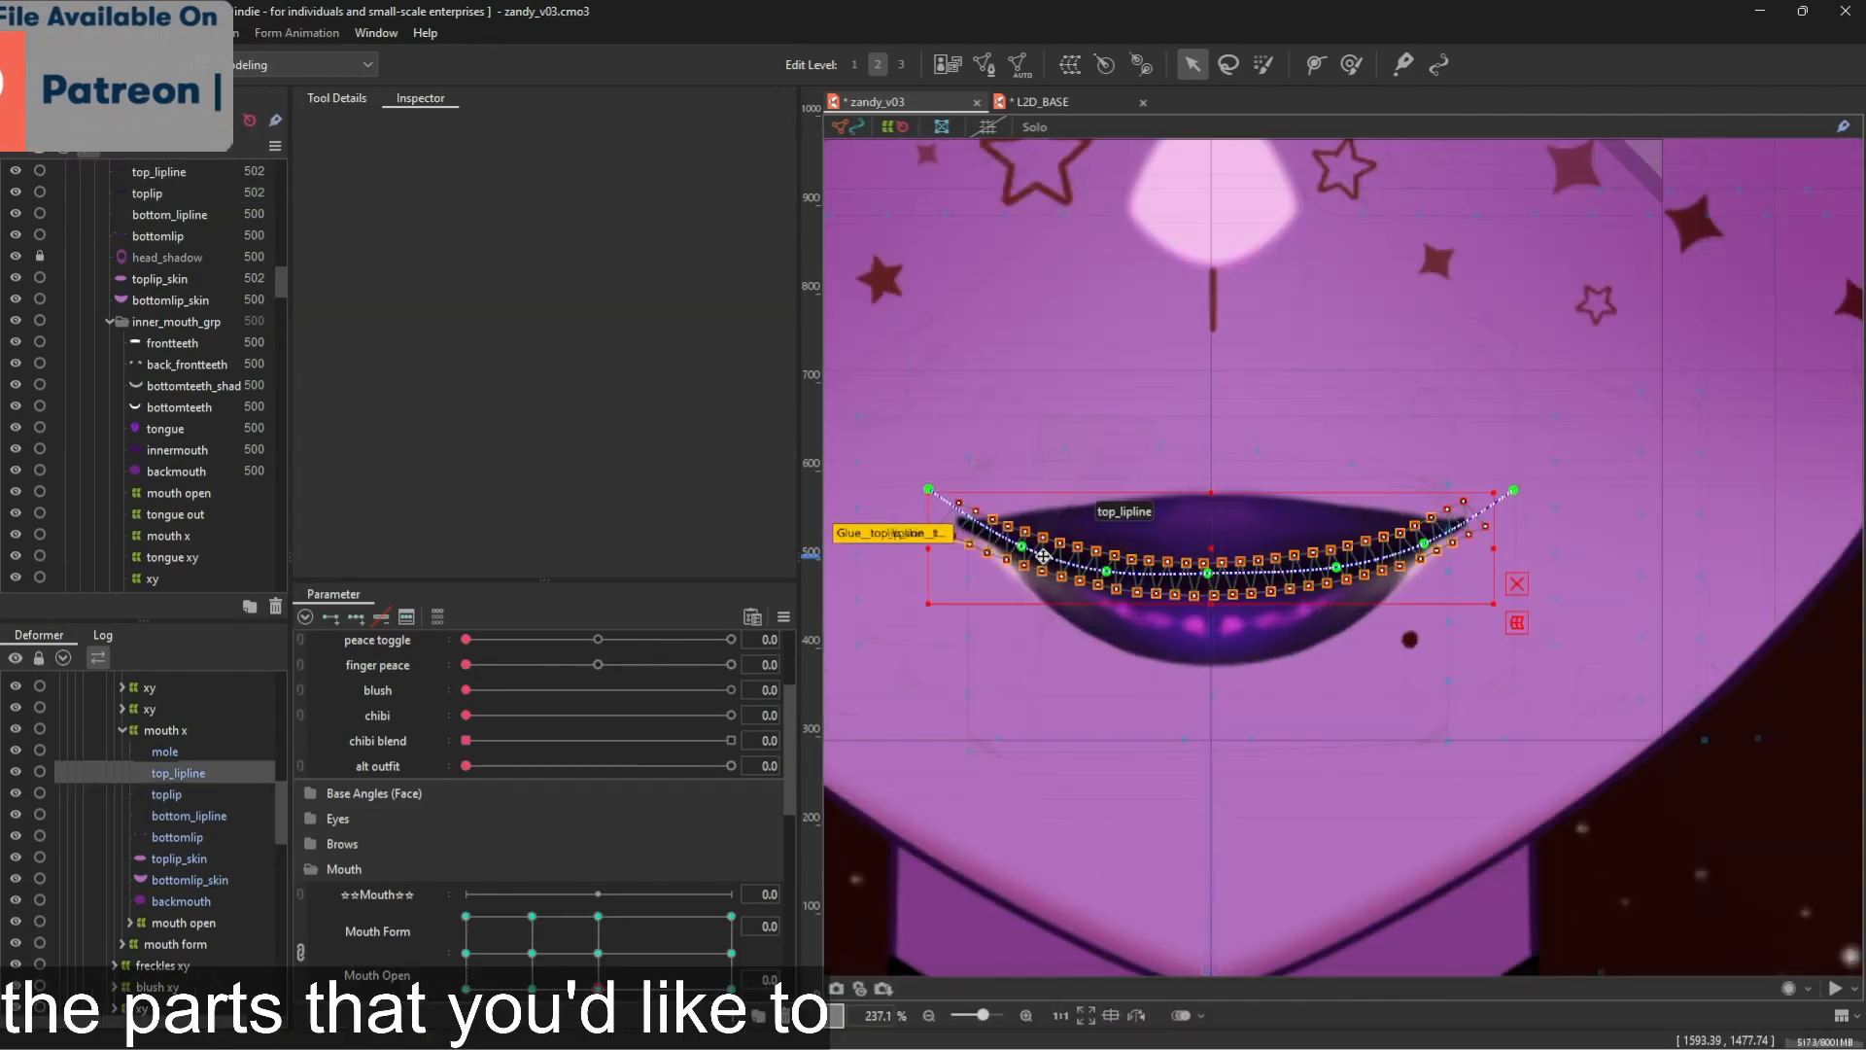
{"action": "left_click", "coordinate": [182, 797], "text": "ctrl"}
{"action": "left_click", "coordinate": [207, 840], "text": "ctrl"}
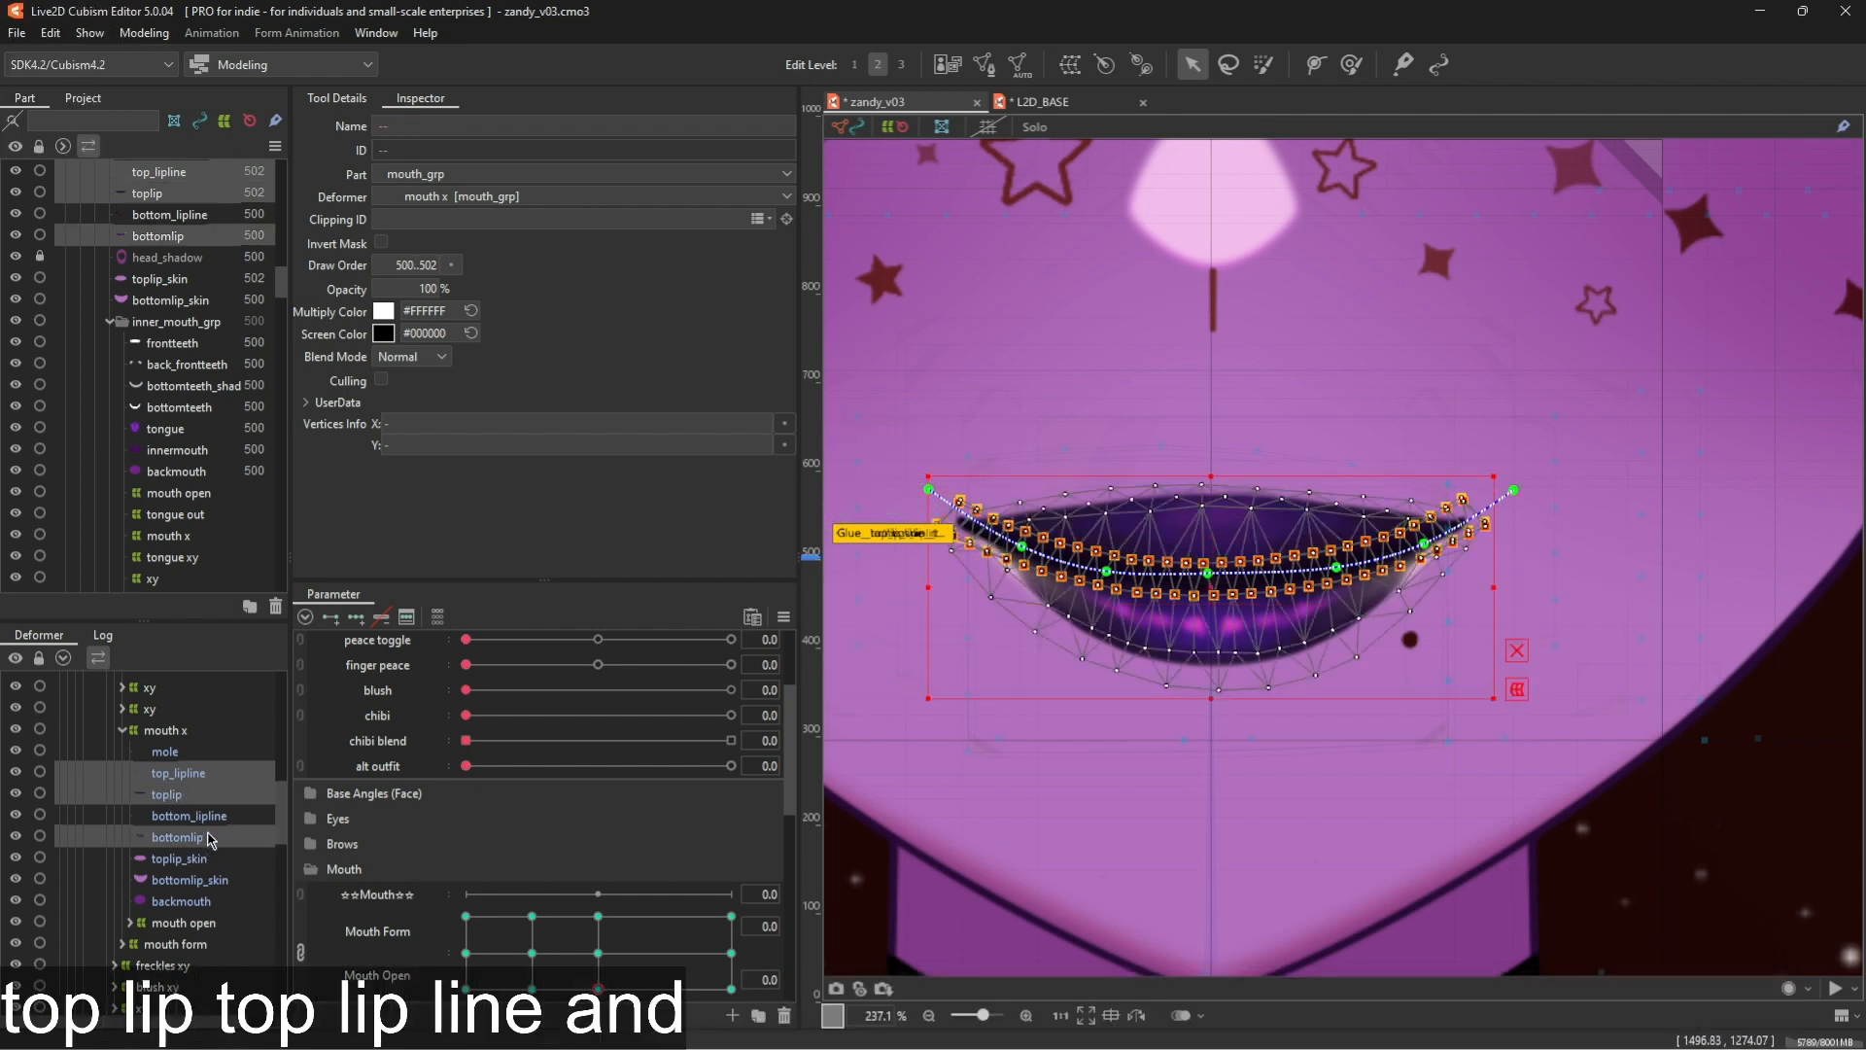
{"action": "left_click", "coordinate": [216, 819], "text": "ctrl"}
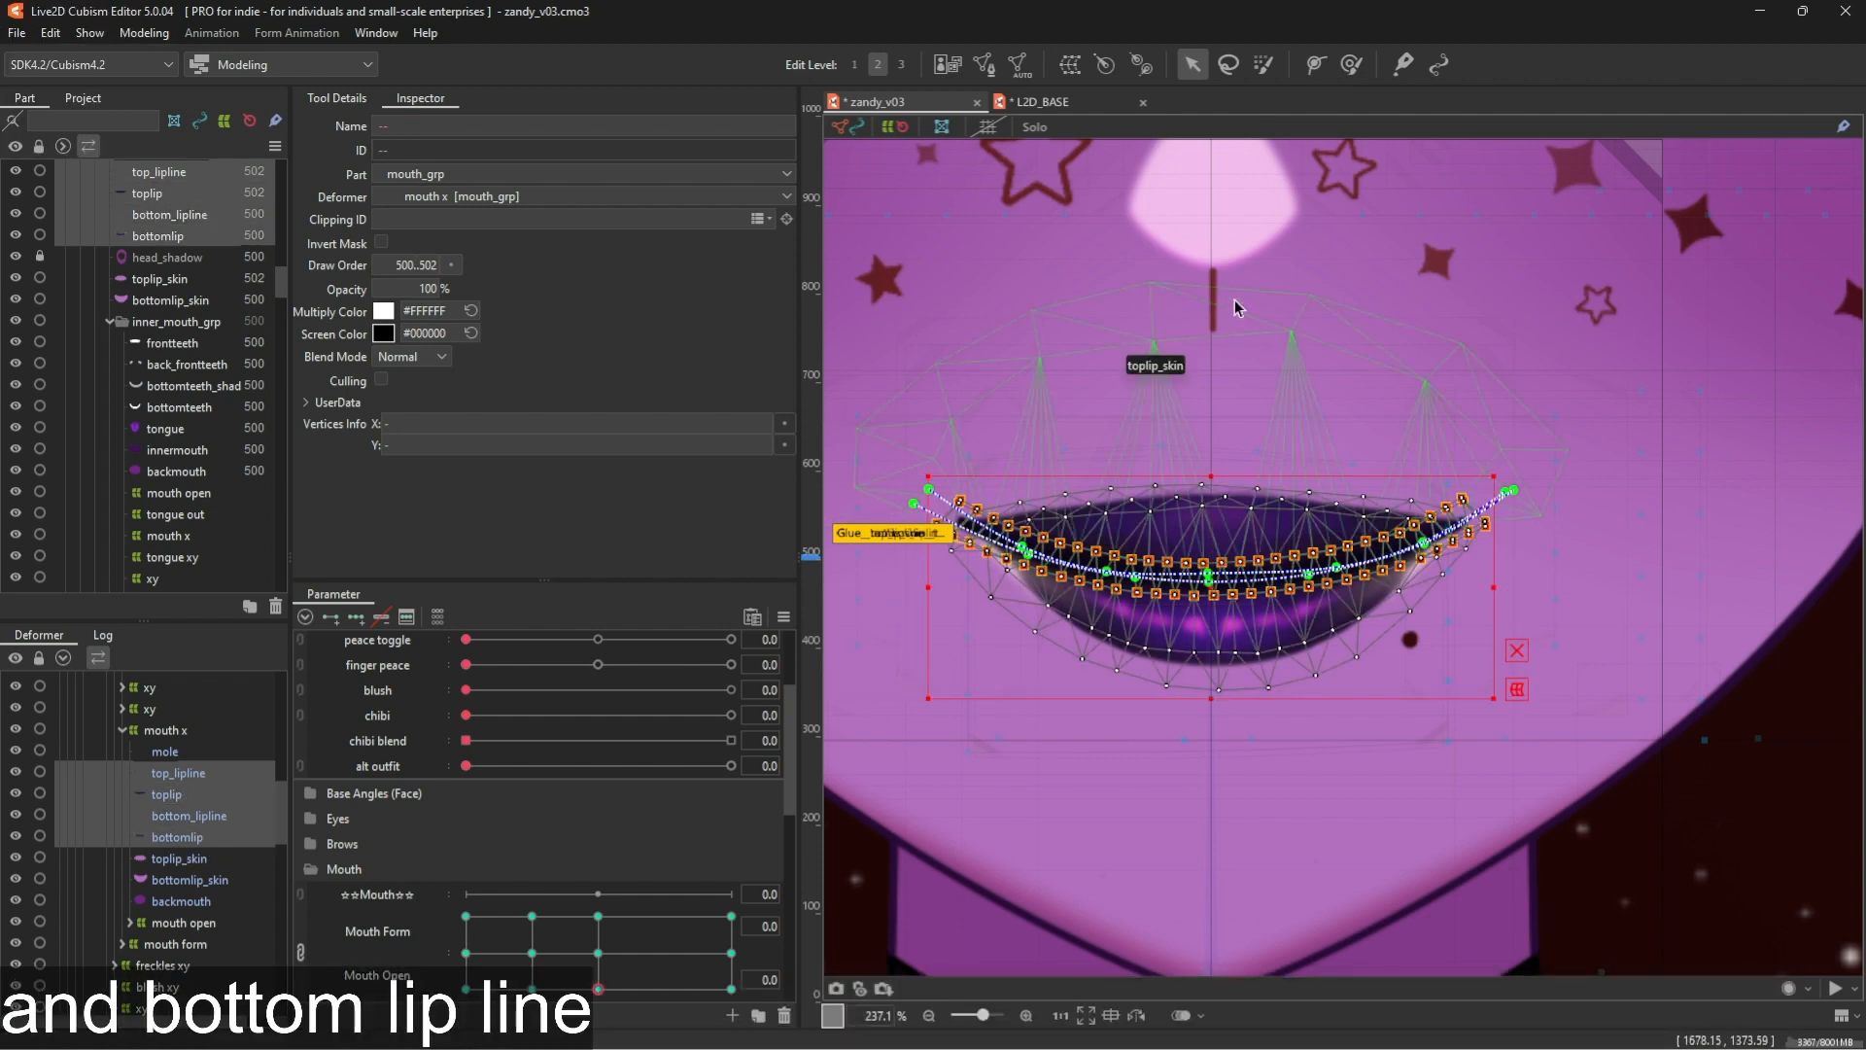
{"action": "left_click", "coordinate": [1070, 64]}
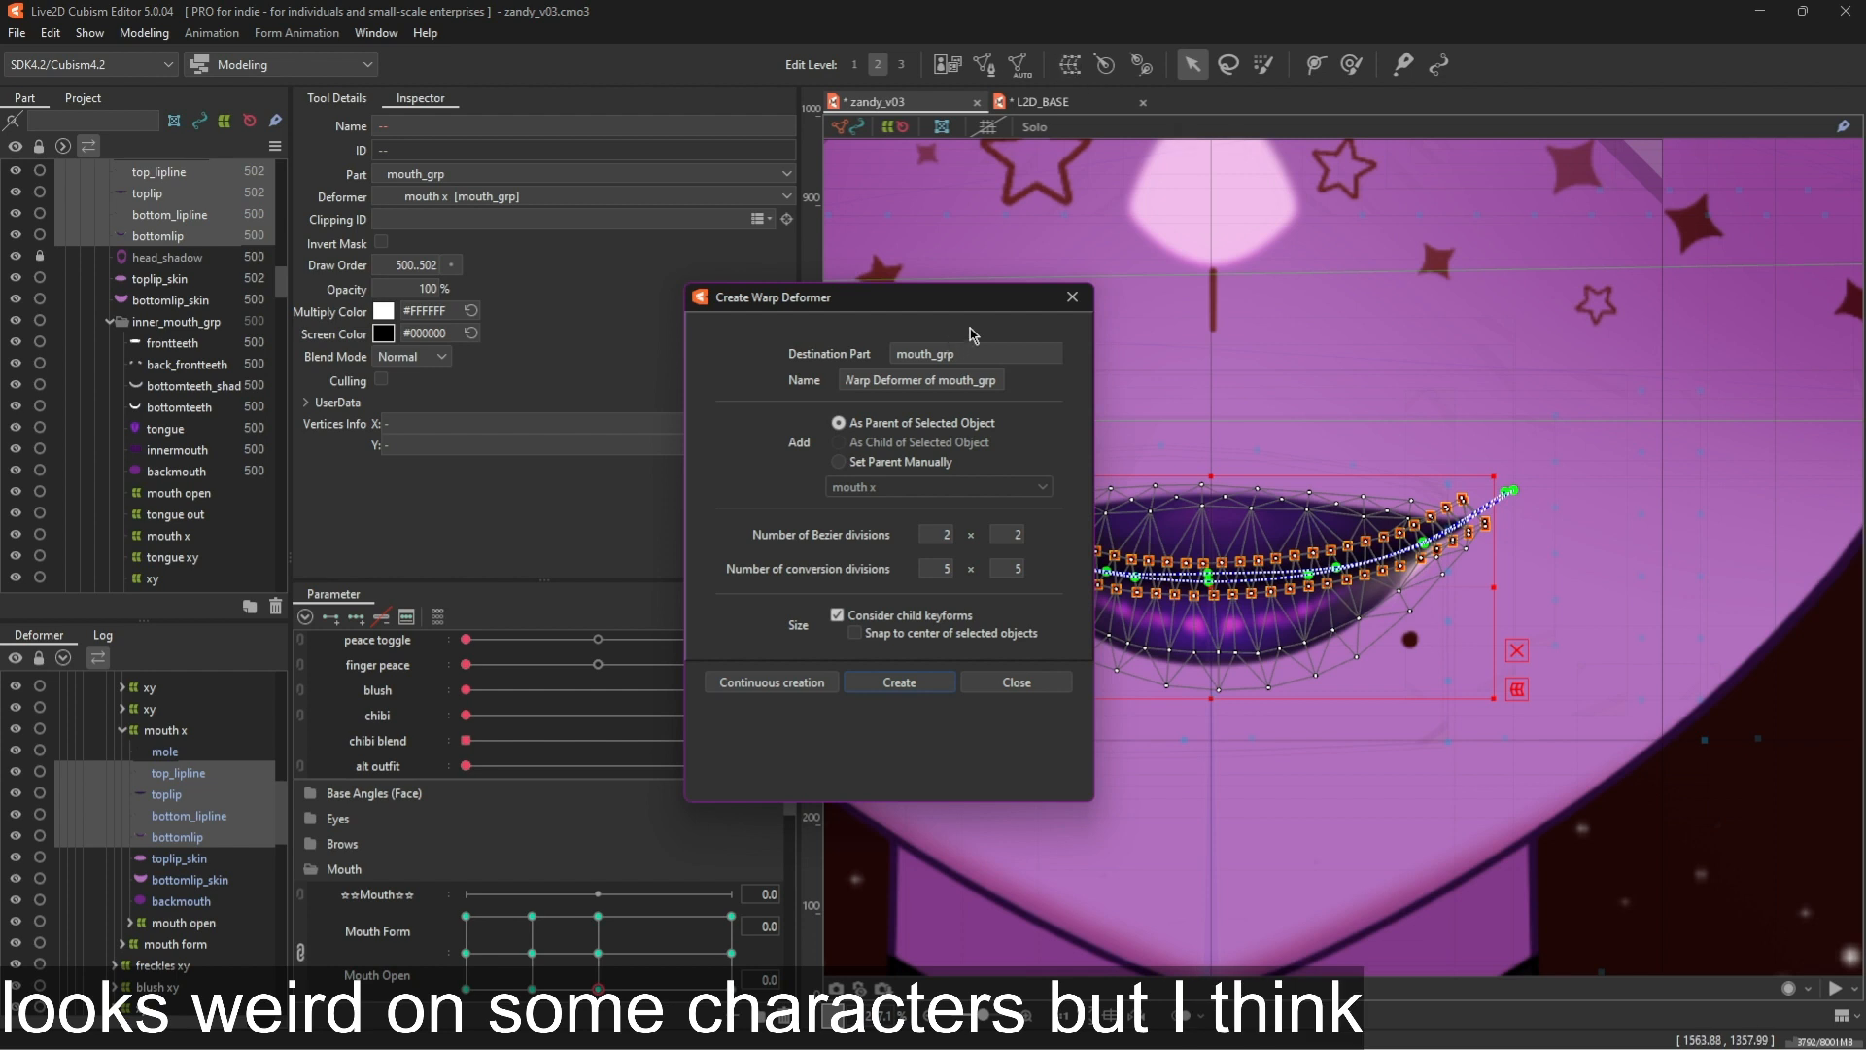
{"action": "left_click_drag", "start_coordinate": [1128, 313], "coordinate": [1166, 323]}
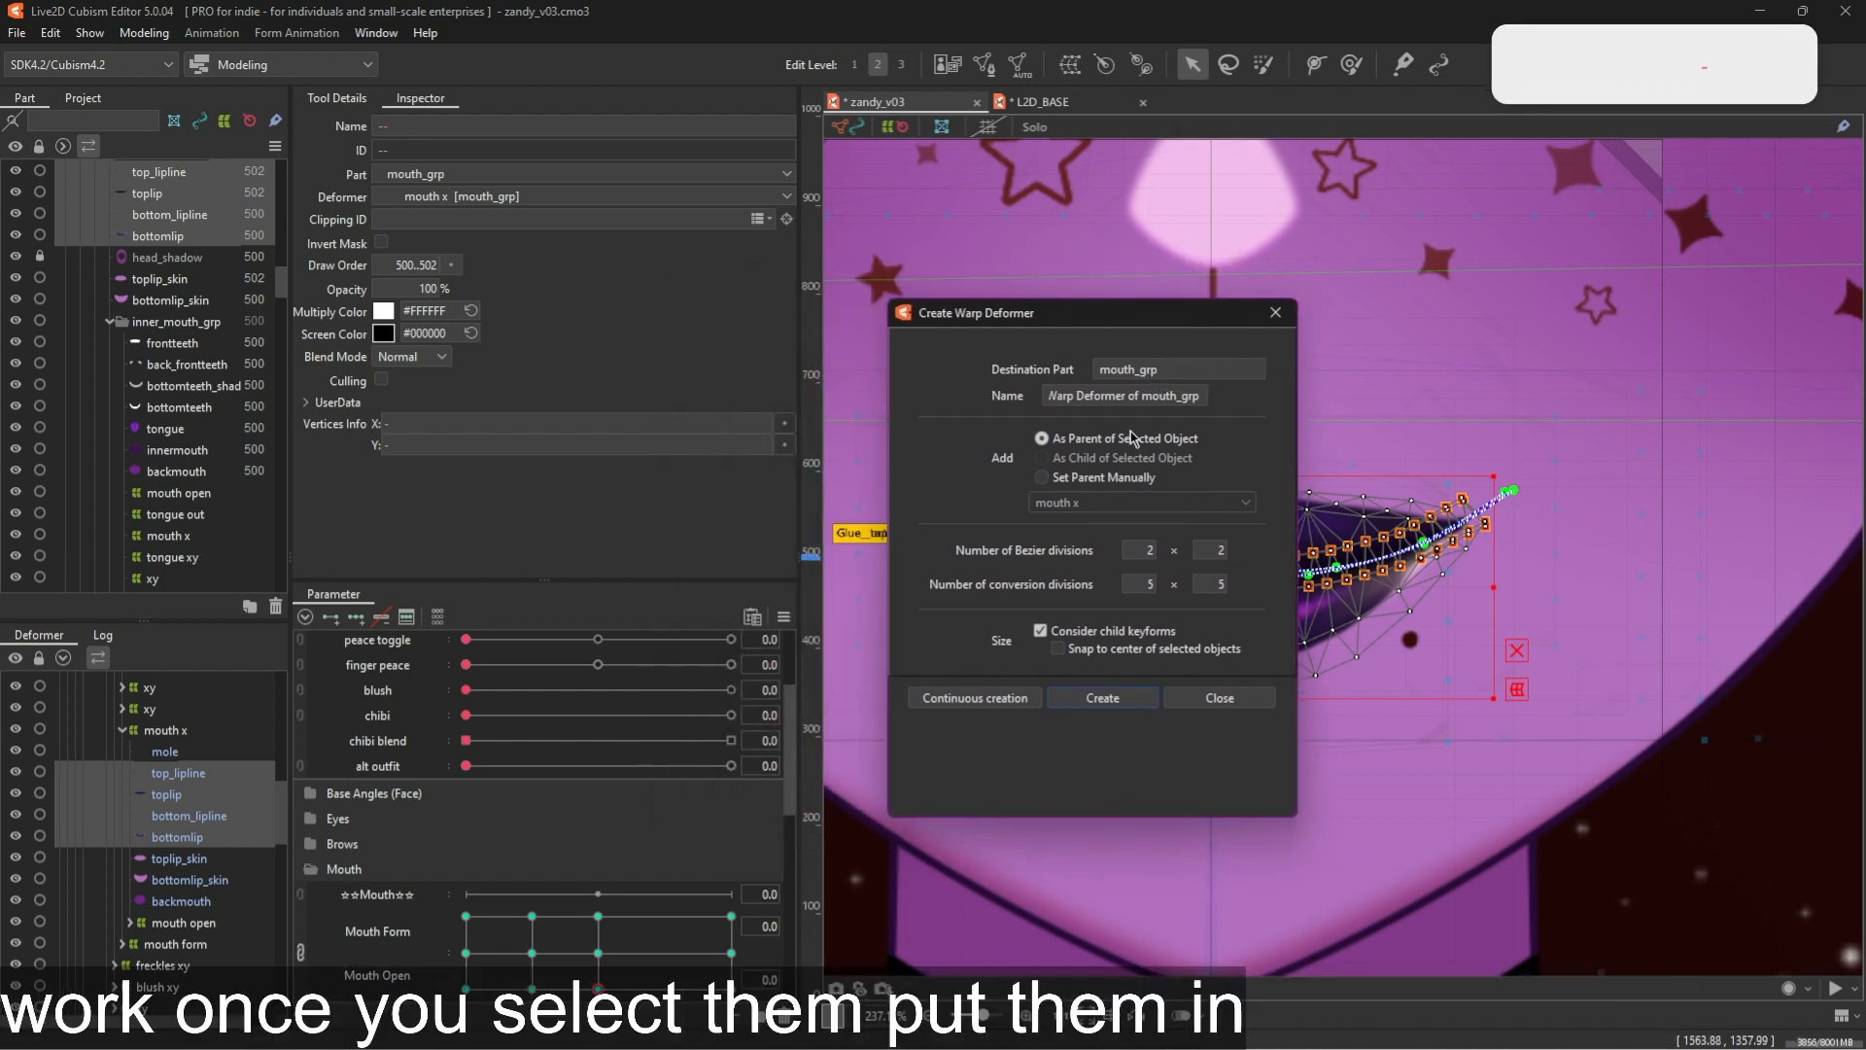
{"action": "triple_click", "coordinate": [1179, 393]}
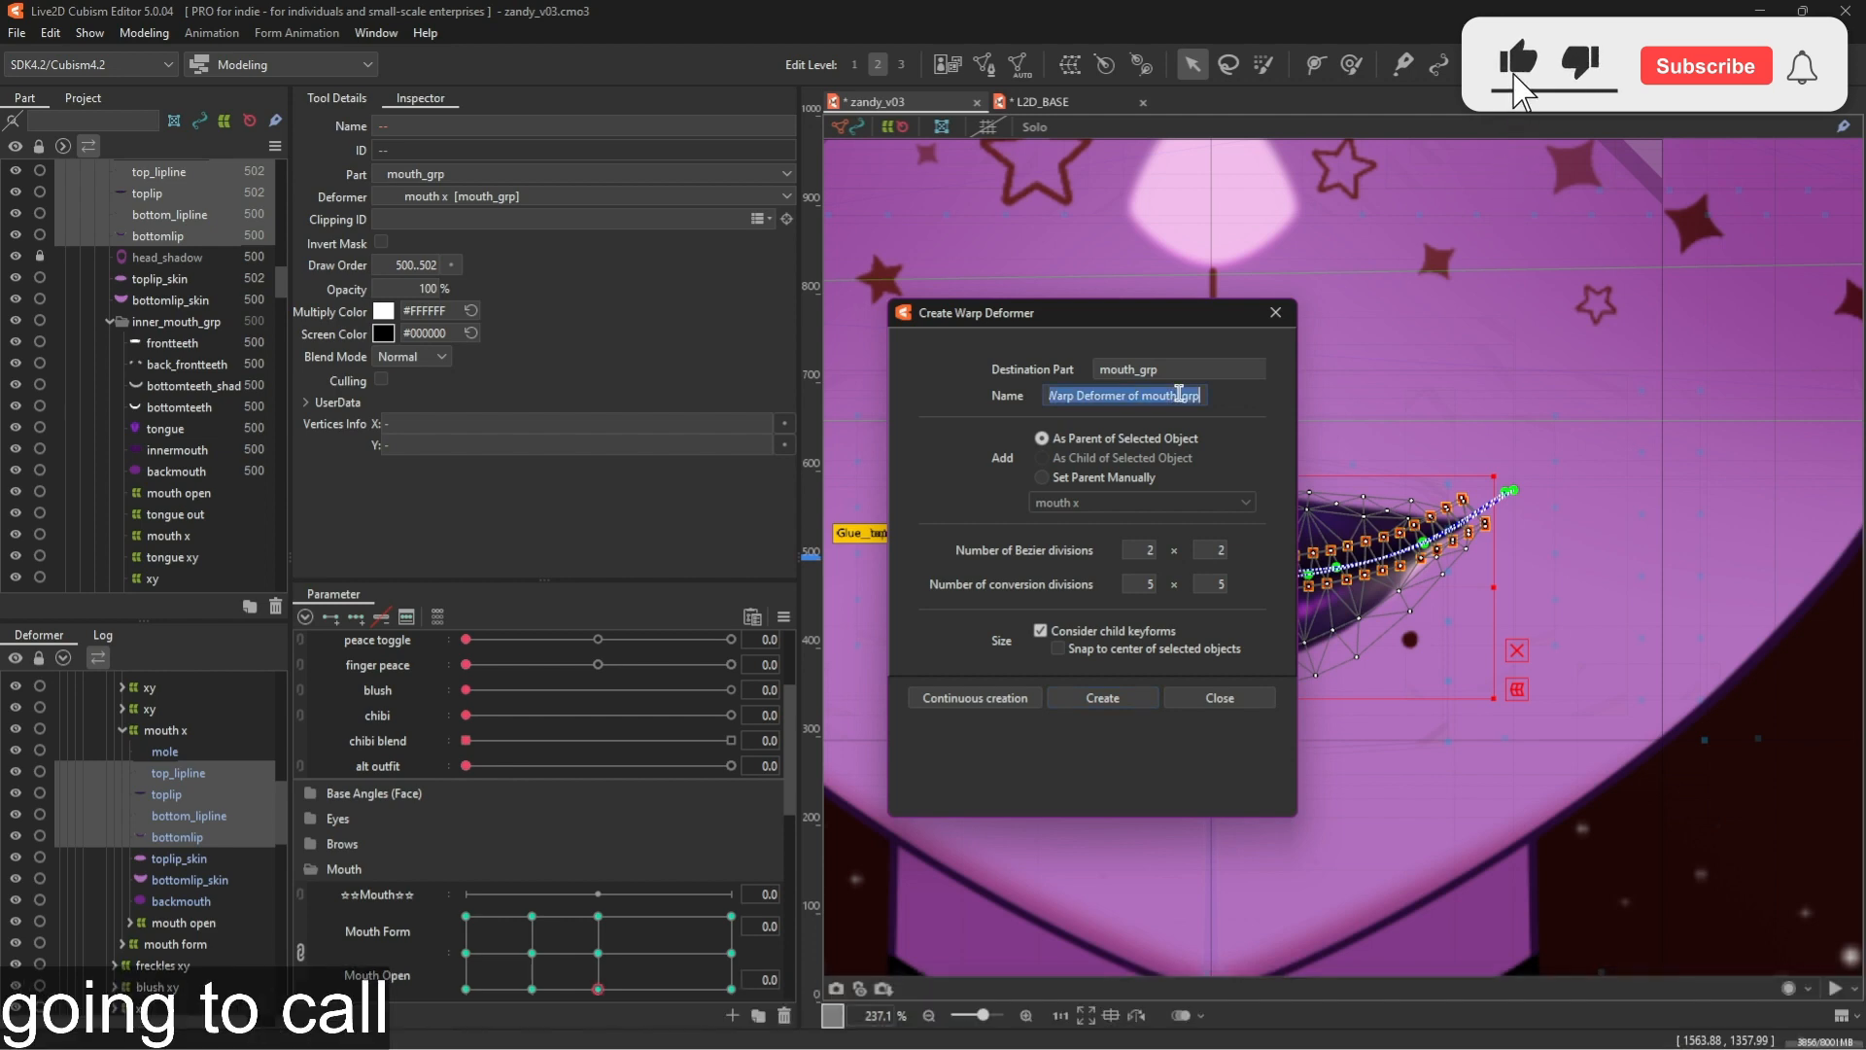
{"action": "type", "text": "wiggle mouth"}
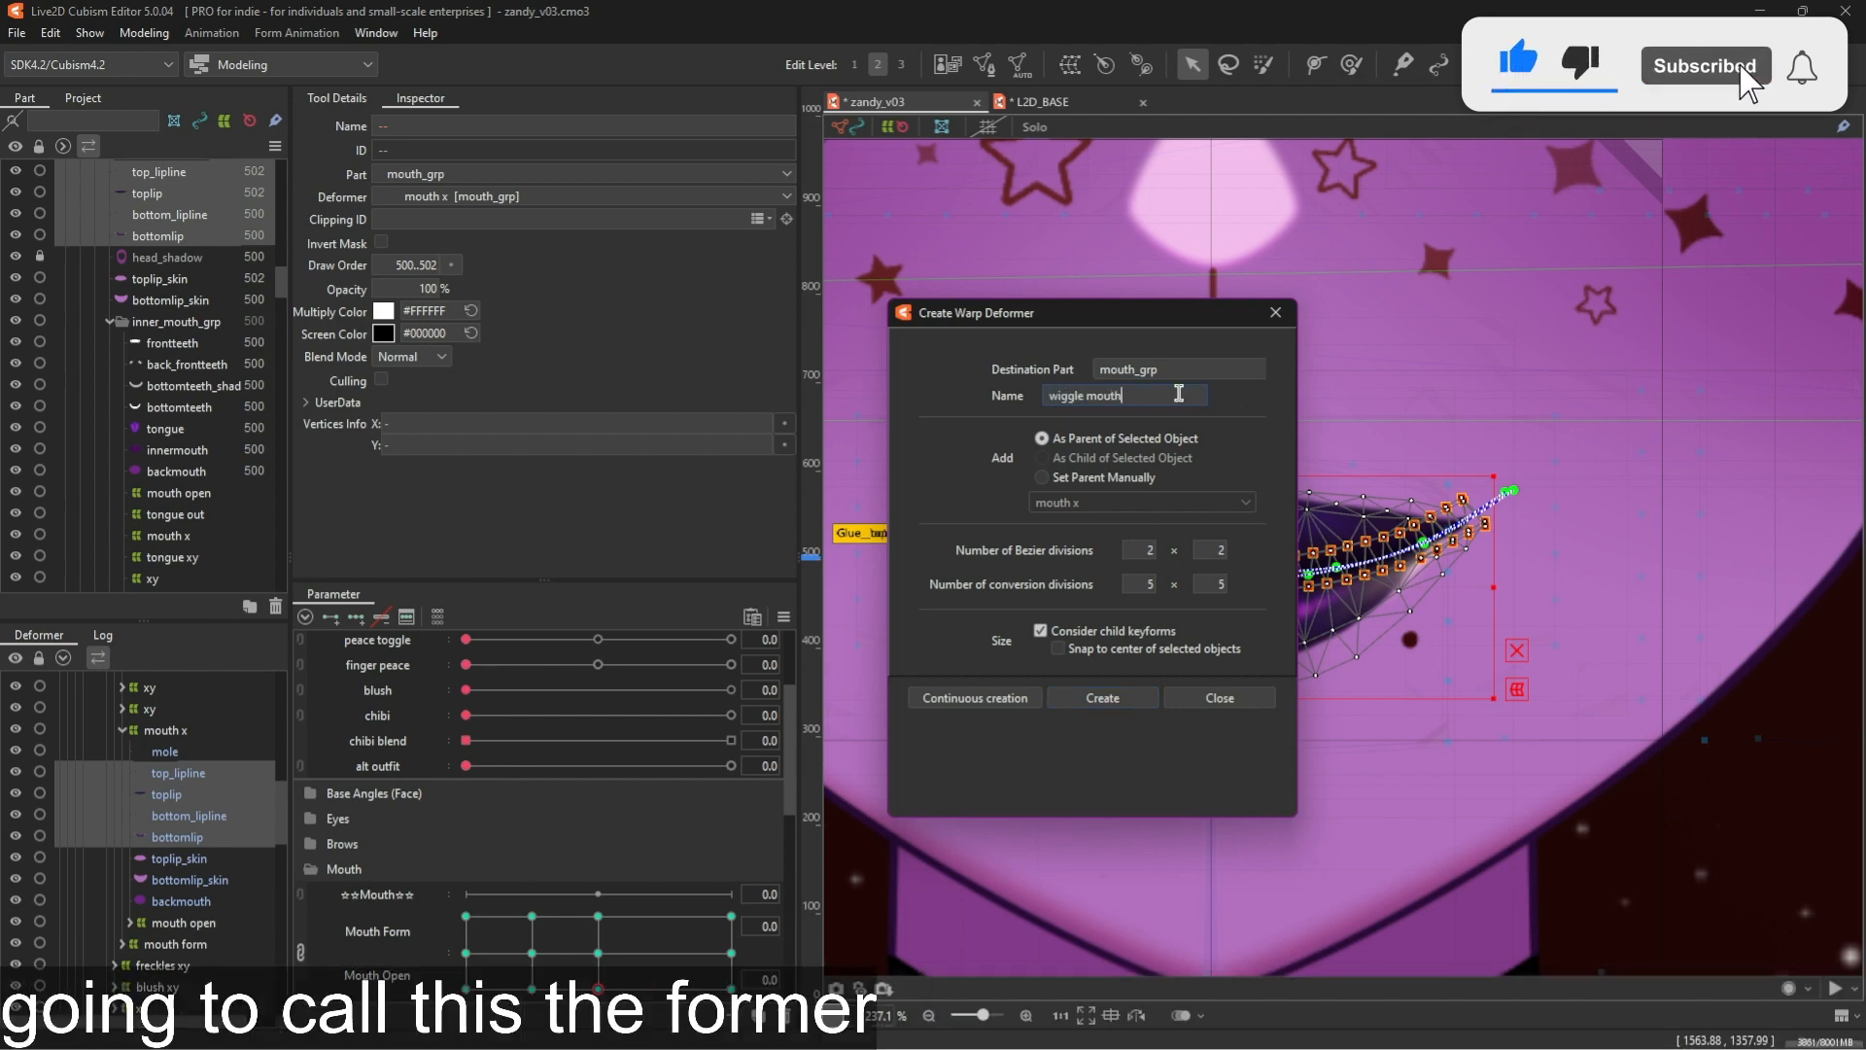
{"action": "left_click", "coordinate": [1105, 698]}
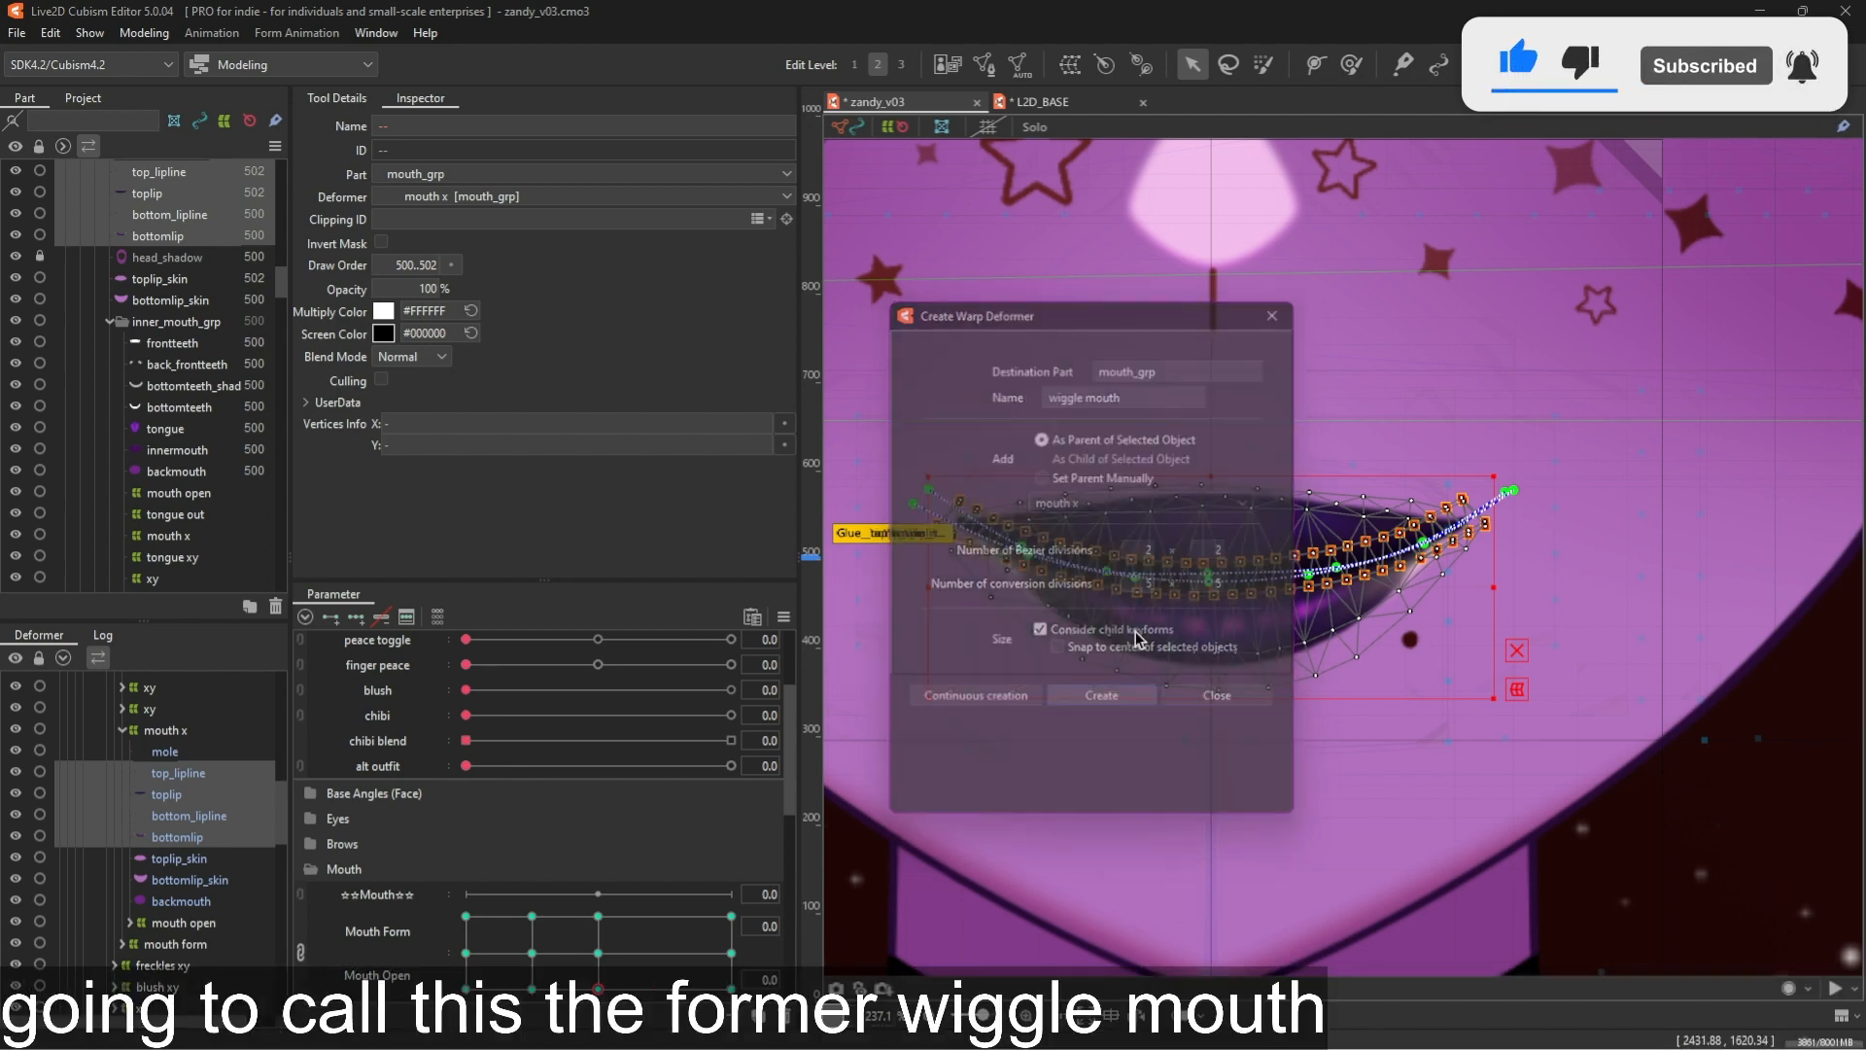
Raise the lower edge of the wiggle mouth deformer closer to the lips, and preview the mouth open and closed
{"action": "scroll", "coordinate": [1203, 638], "scroll_direction": "down", "scroll_amount": 2}
{"action": "scroll", "coordinate": [1205, 520], "scroll_direction": "up", "scroll_amount": 2}
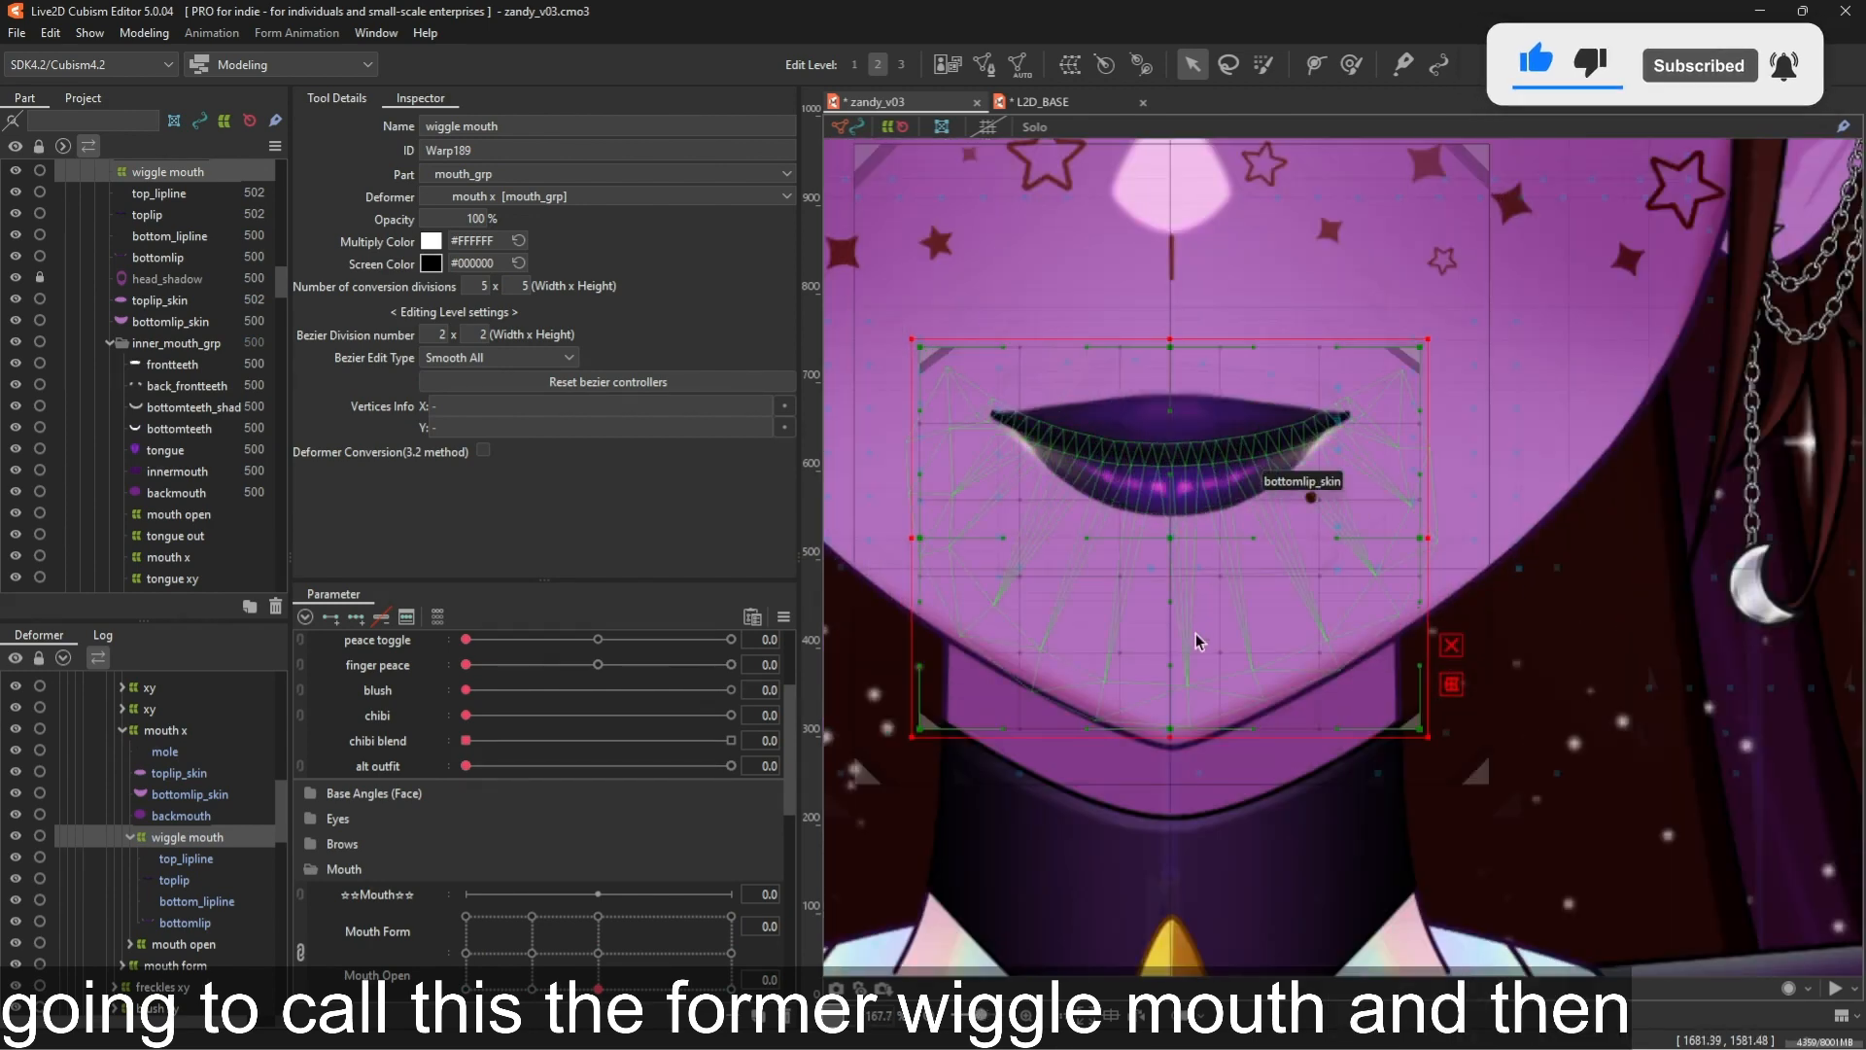
{"action": "left_click_drag", "start_coordinate": [1171, 737], "coordinate": [1198, 580]}
{"action": "left_click", "coordinate": [731, 916]}
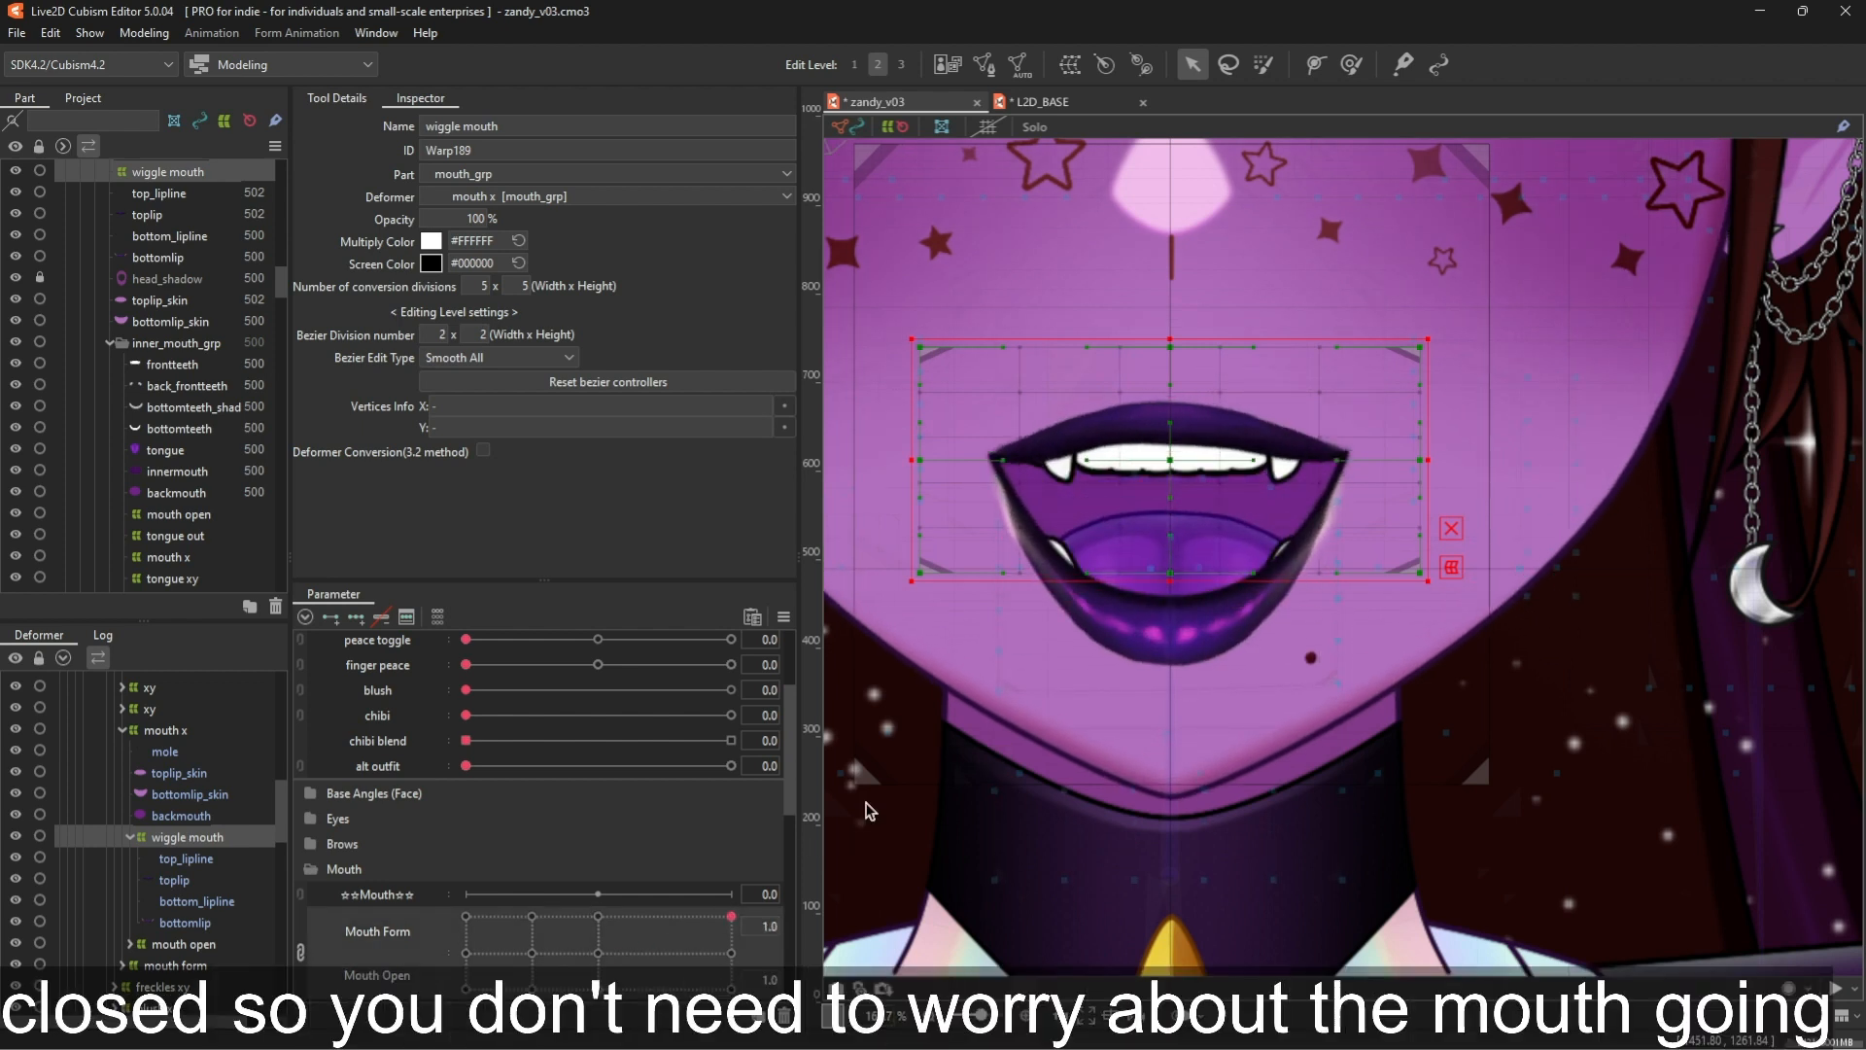
{"action": "left_click_drag", "start_coordinate": [725, 924], "coordinate": [641, 1033]}
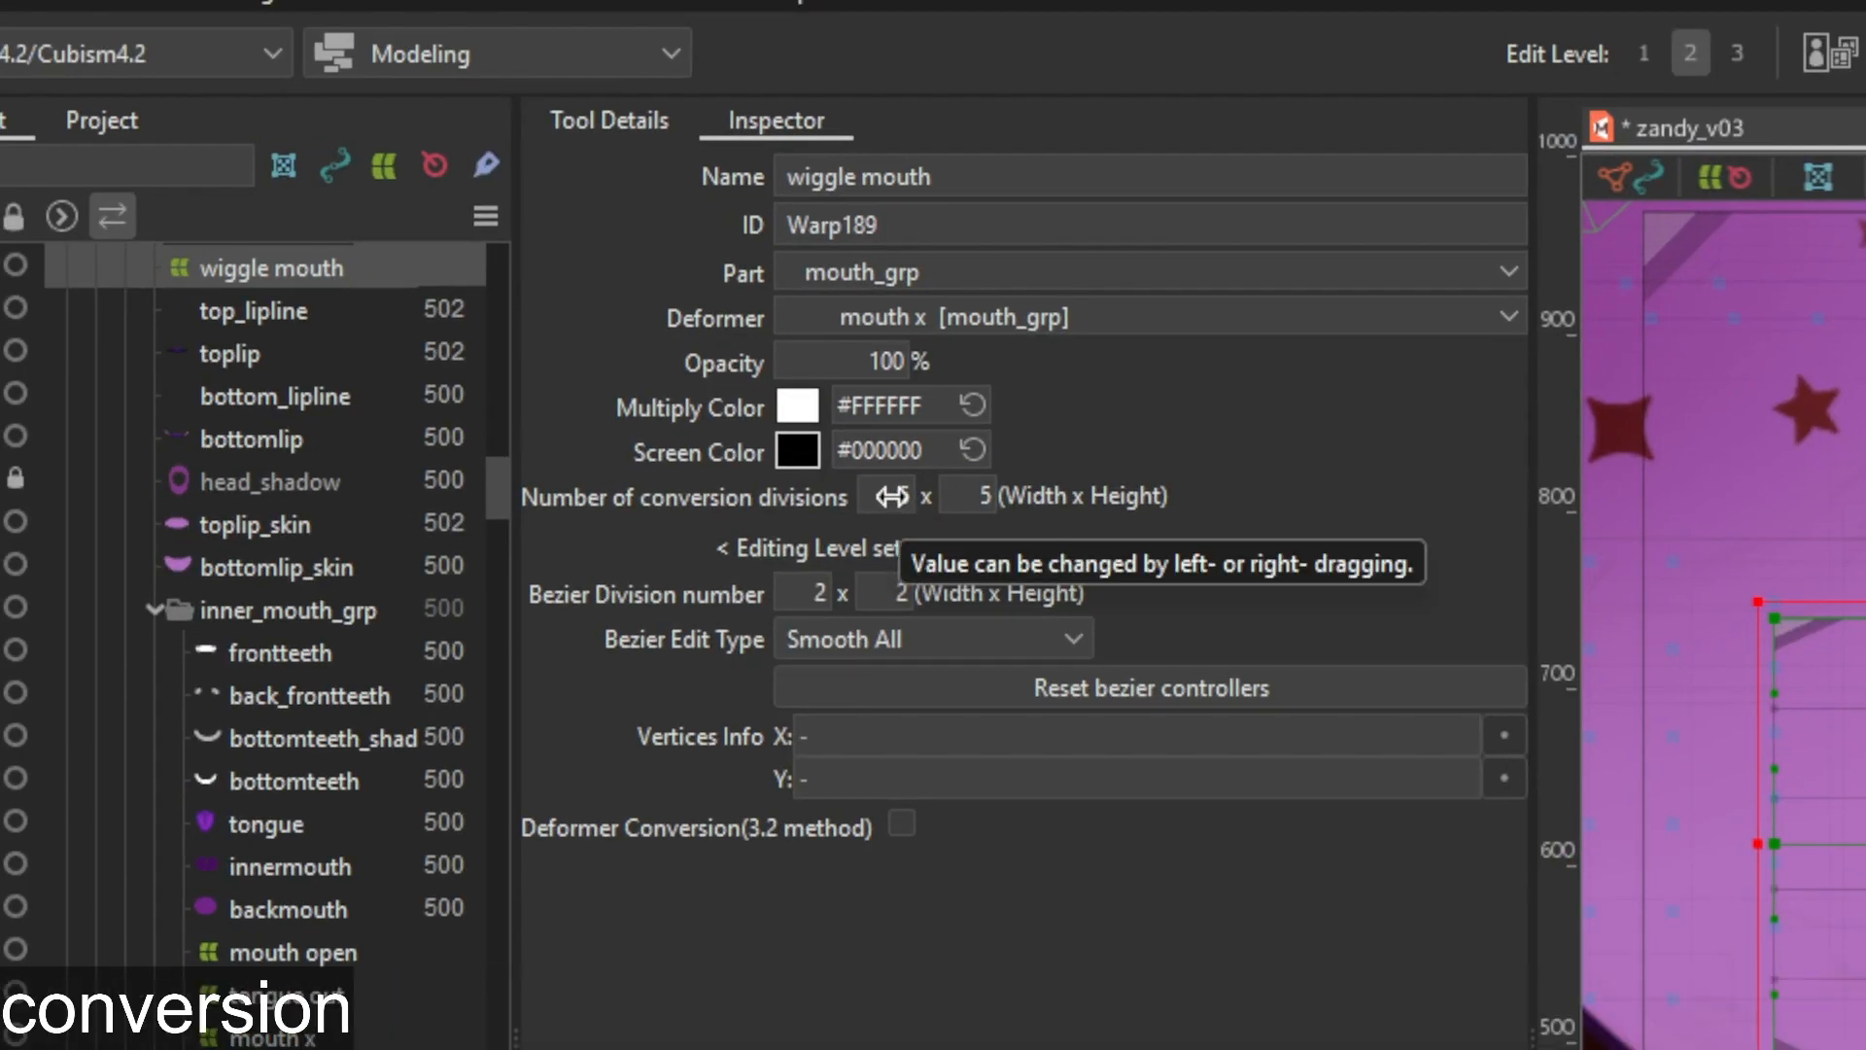
Set the wiggle mouth deformer's conversion divisions to 25 x 5 and its Bezier divisions to 8 x 1
{"action": "left_click_drag", "start_coordinate": [896, 498], "coordinate": [982, 498]}
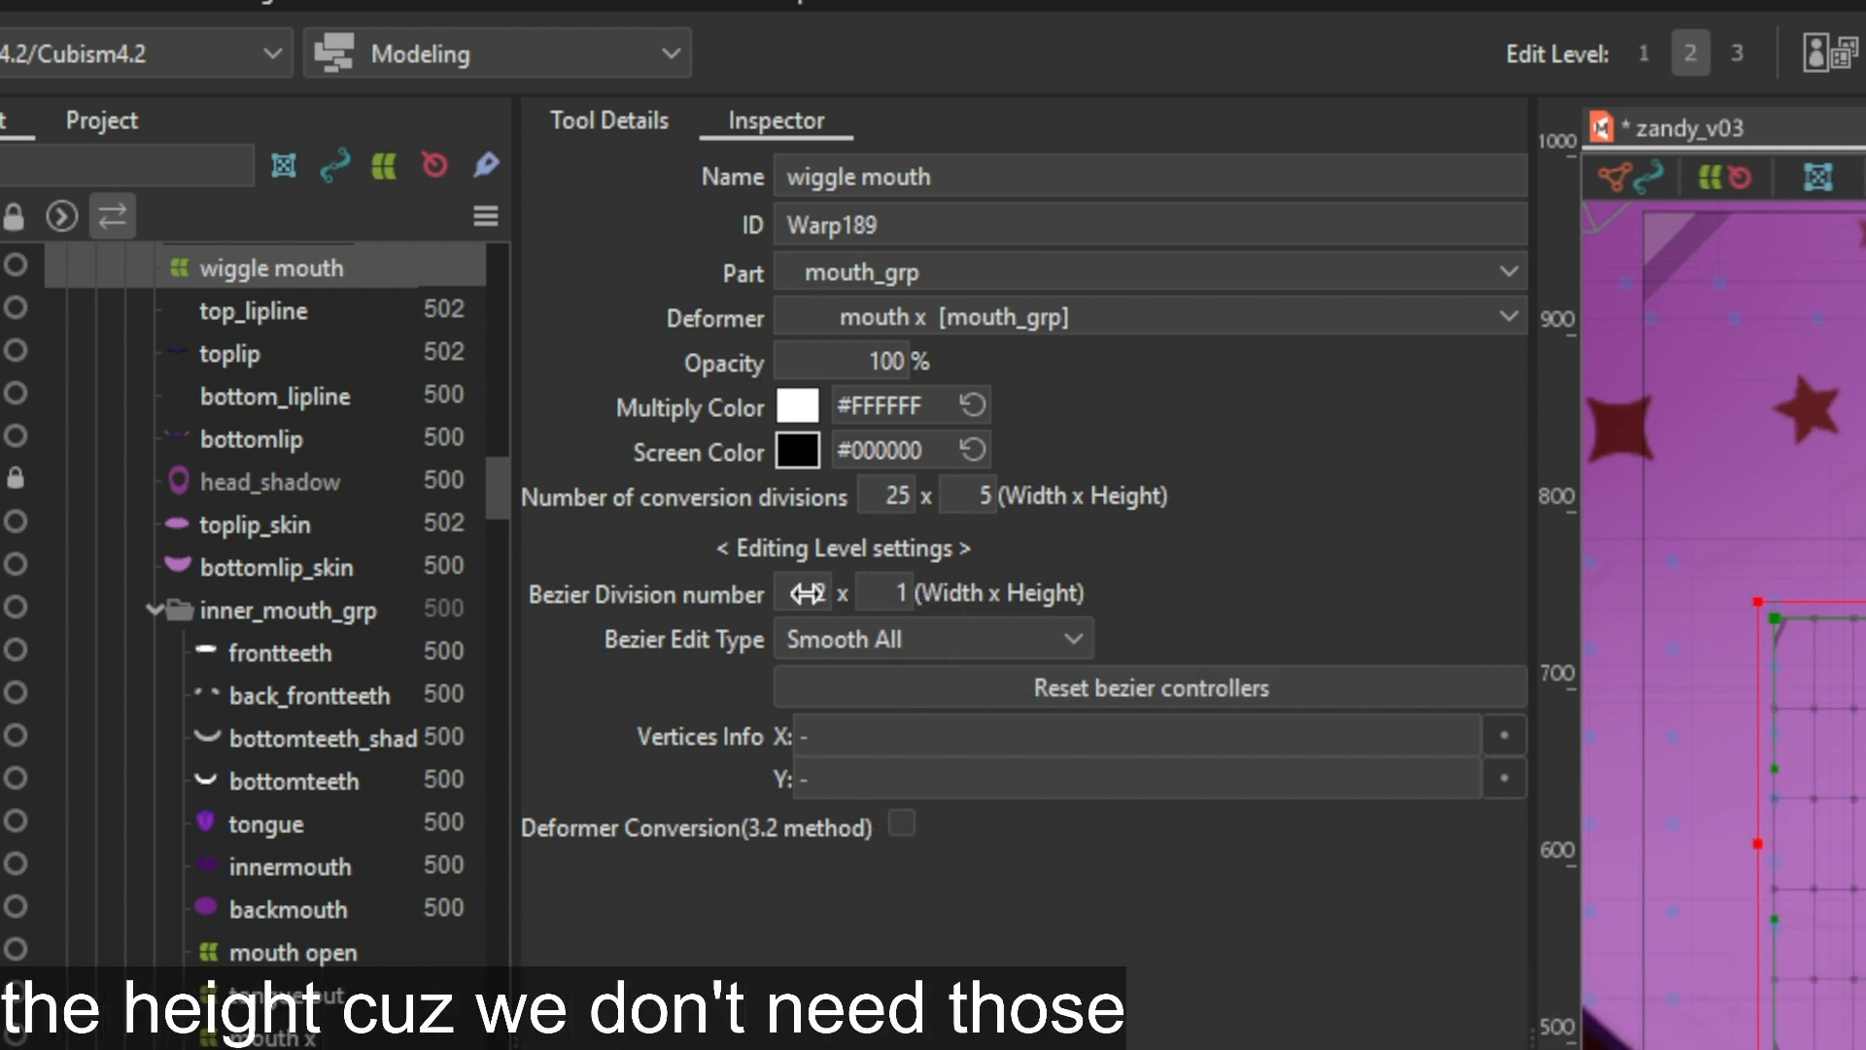
{"action": "left_click_drag", "start_coordinate": [806, 593], "coordinate": [842, 584]}
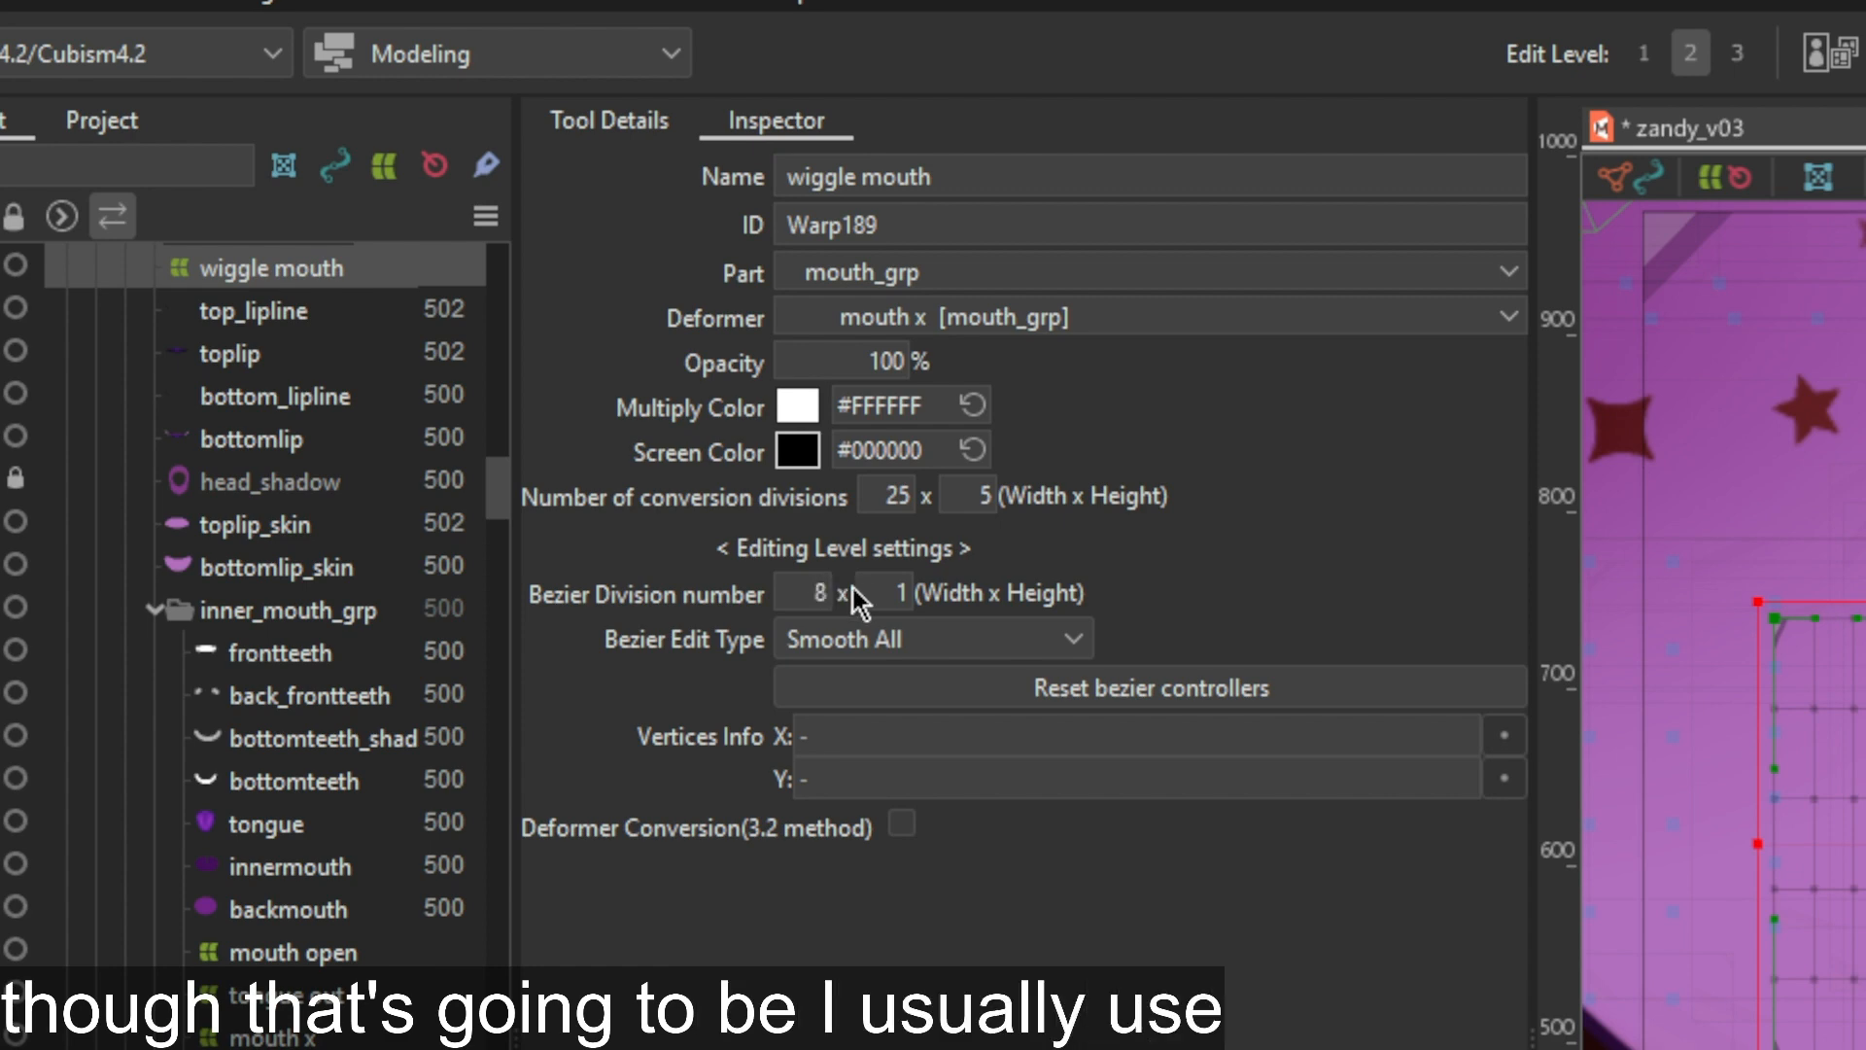
{"action": "left_click", "coordinate": [806, 592]}
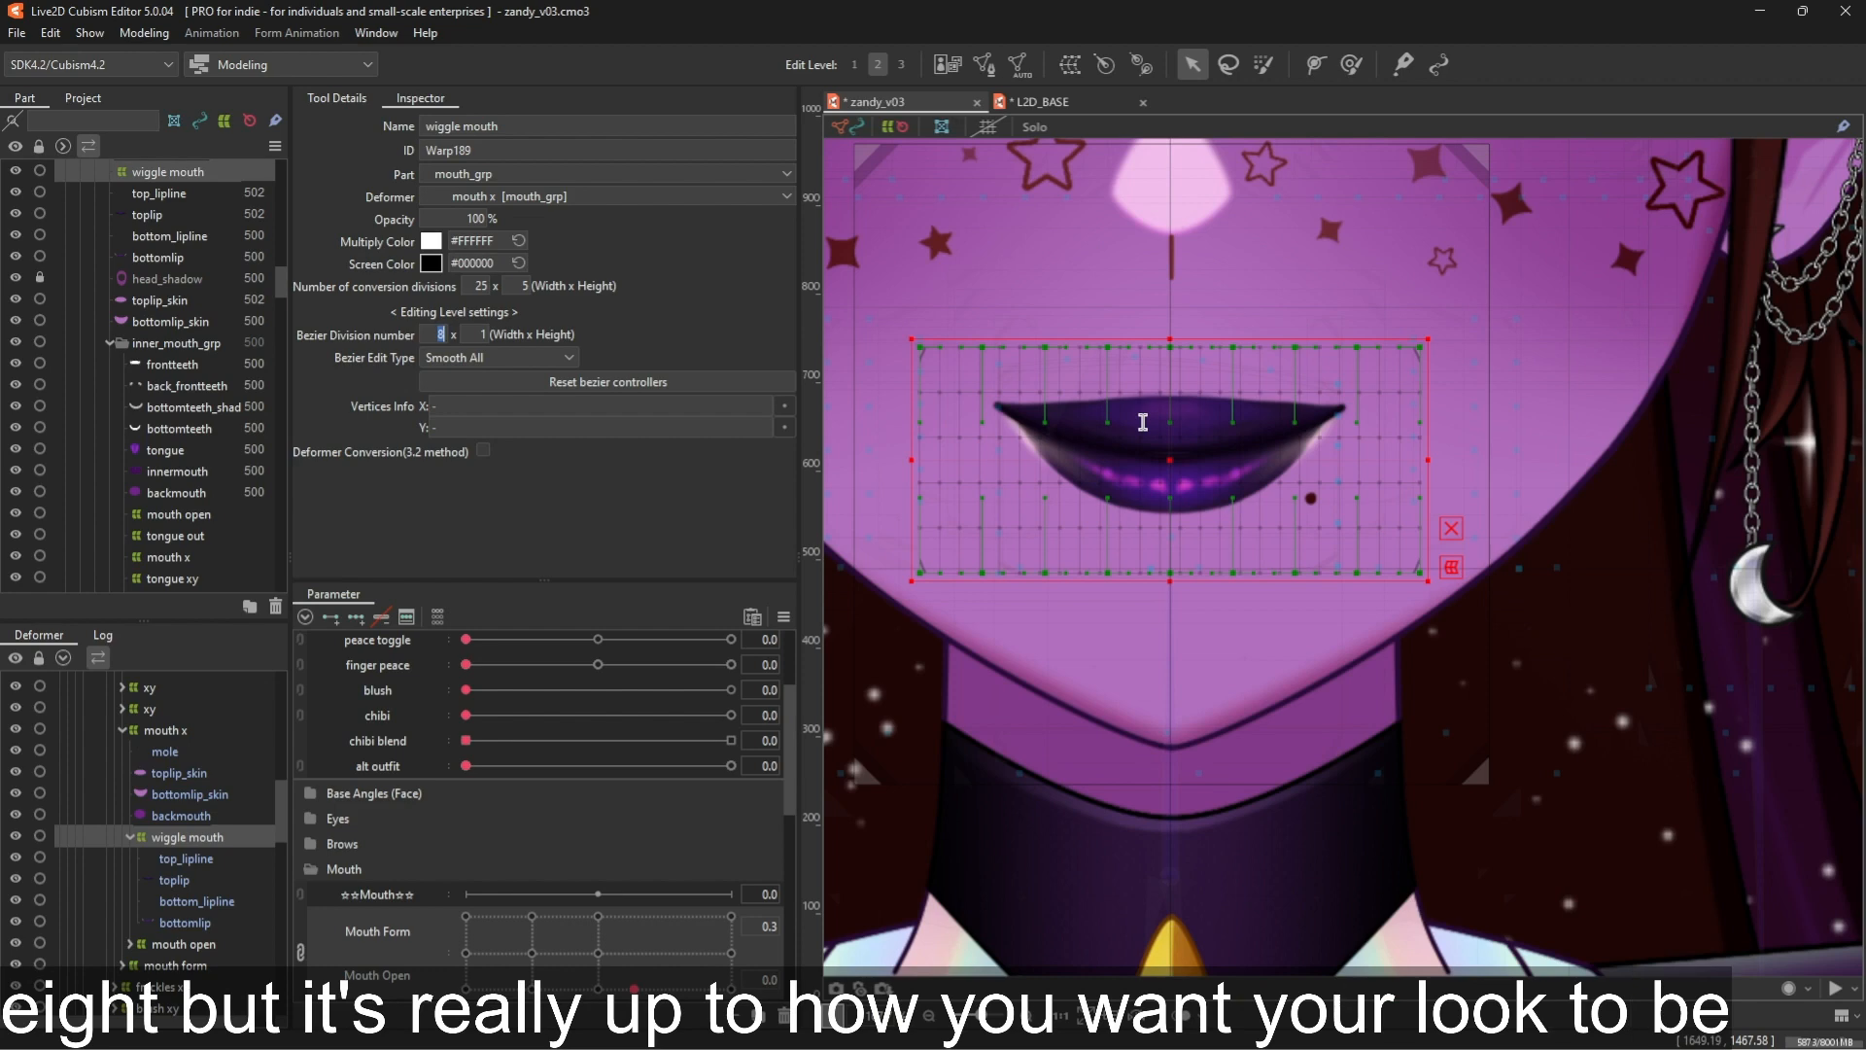
Create a blend shape parameter "Wiggle Mouth" with ID ParamWiggleMouth and range 0.0 to 1.0, and key the deformer on it
{"action": "scroll", "coordinate": [619, 912], "scroll_direction": "up", "scroll_amount": 3}
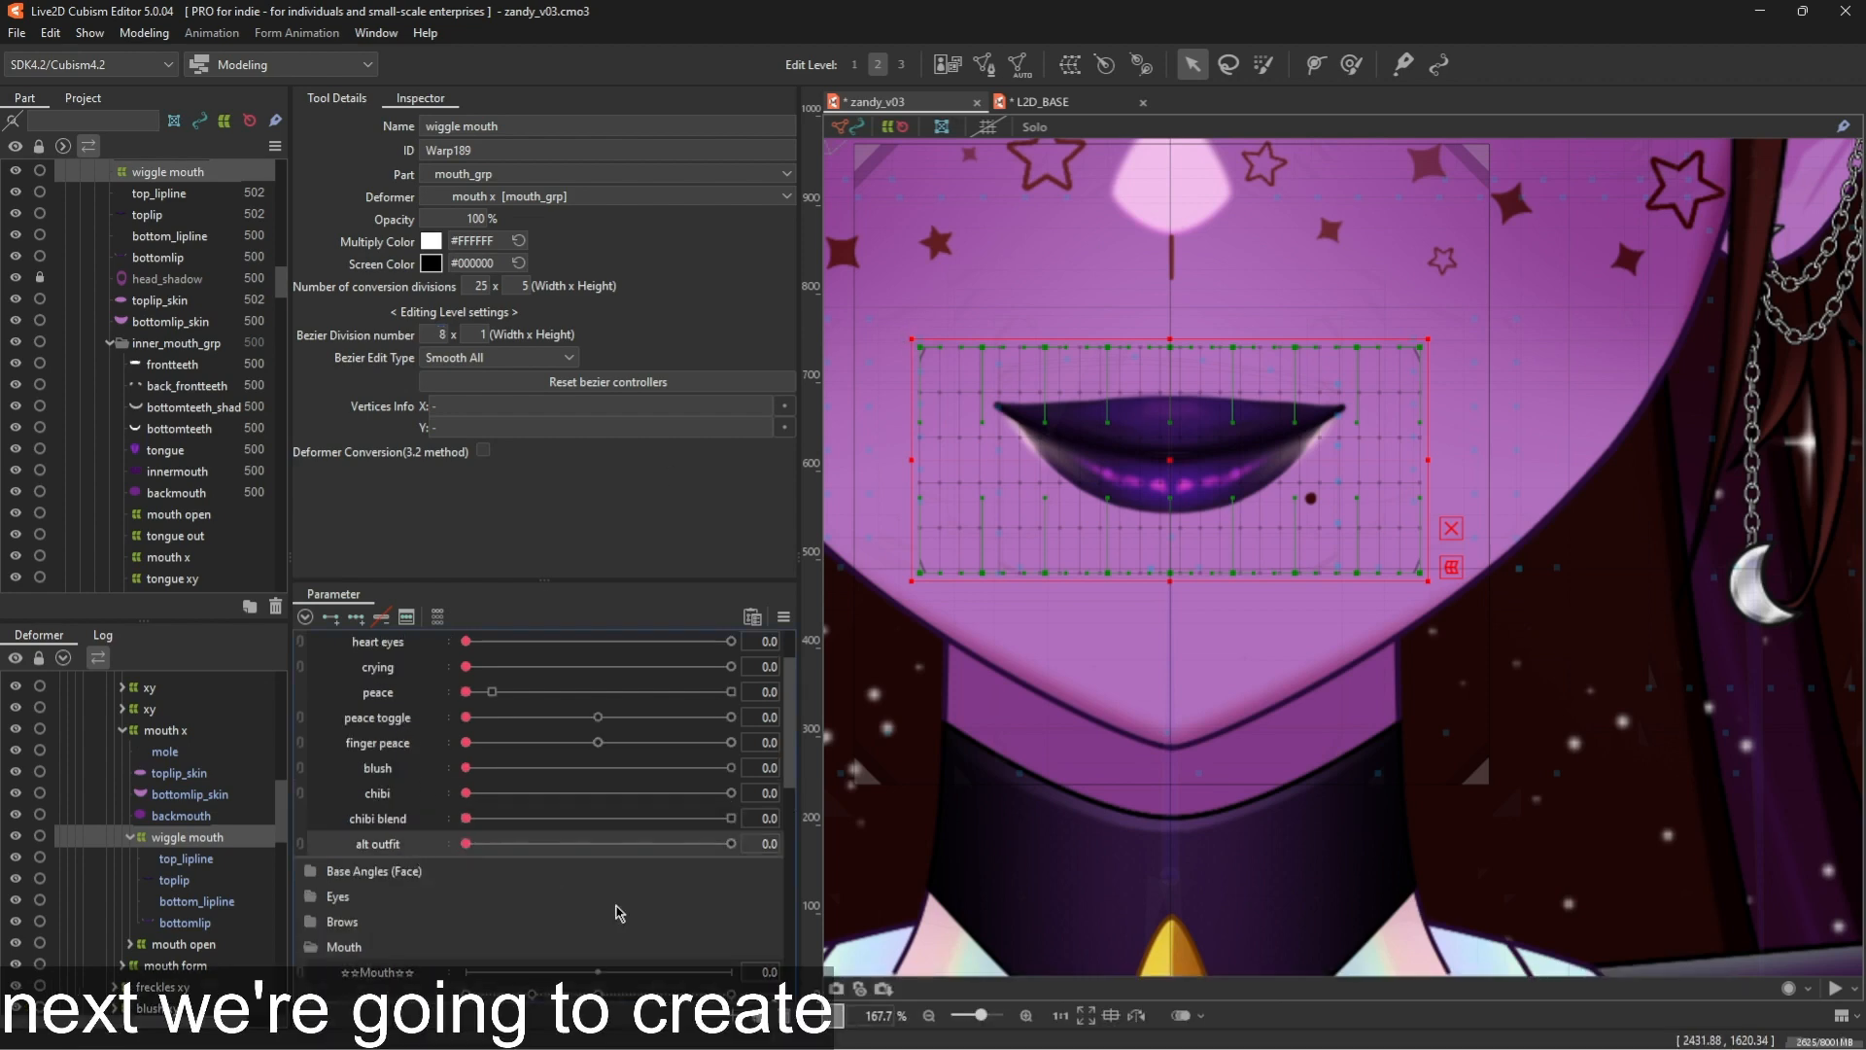
{"action": "left_click", "coordinate": [738, 1016]}
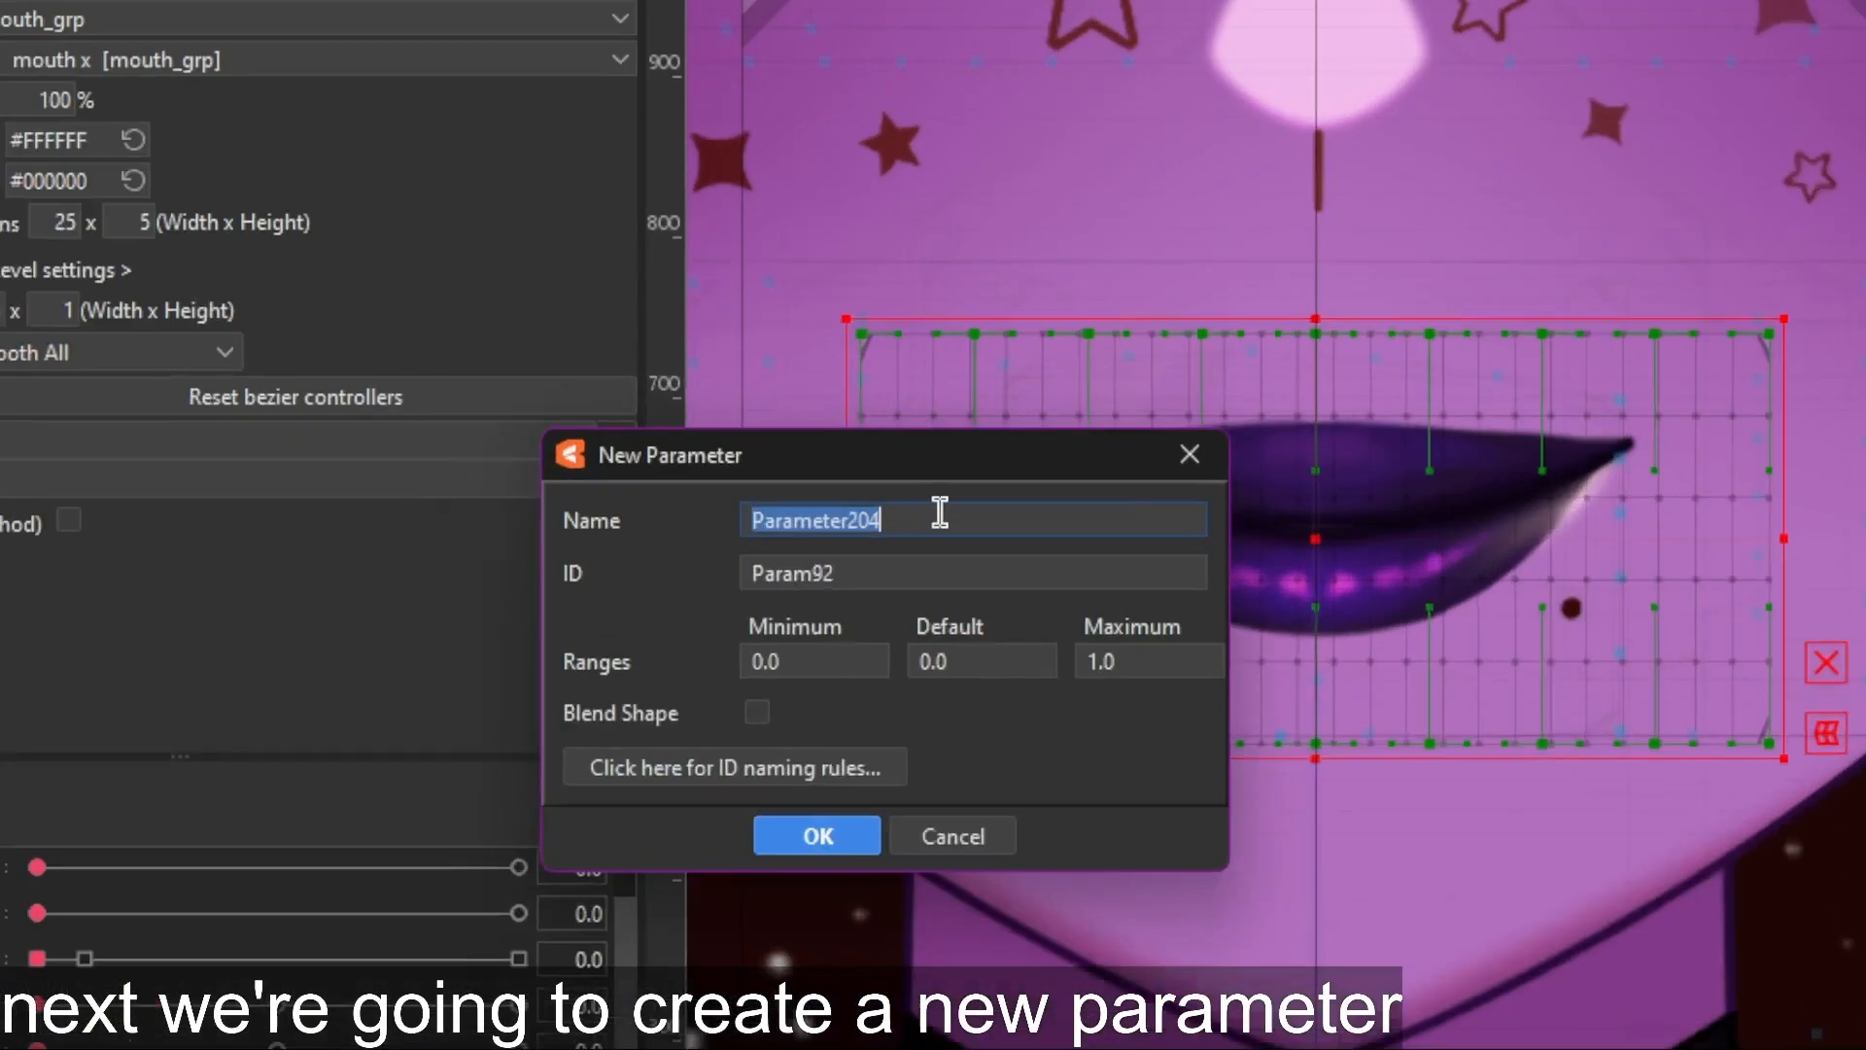
{"action": "type", "text": "Wiggle Mouth"}
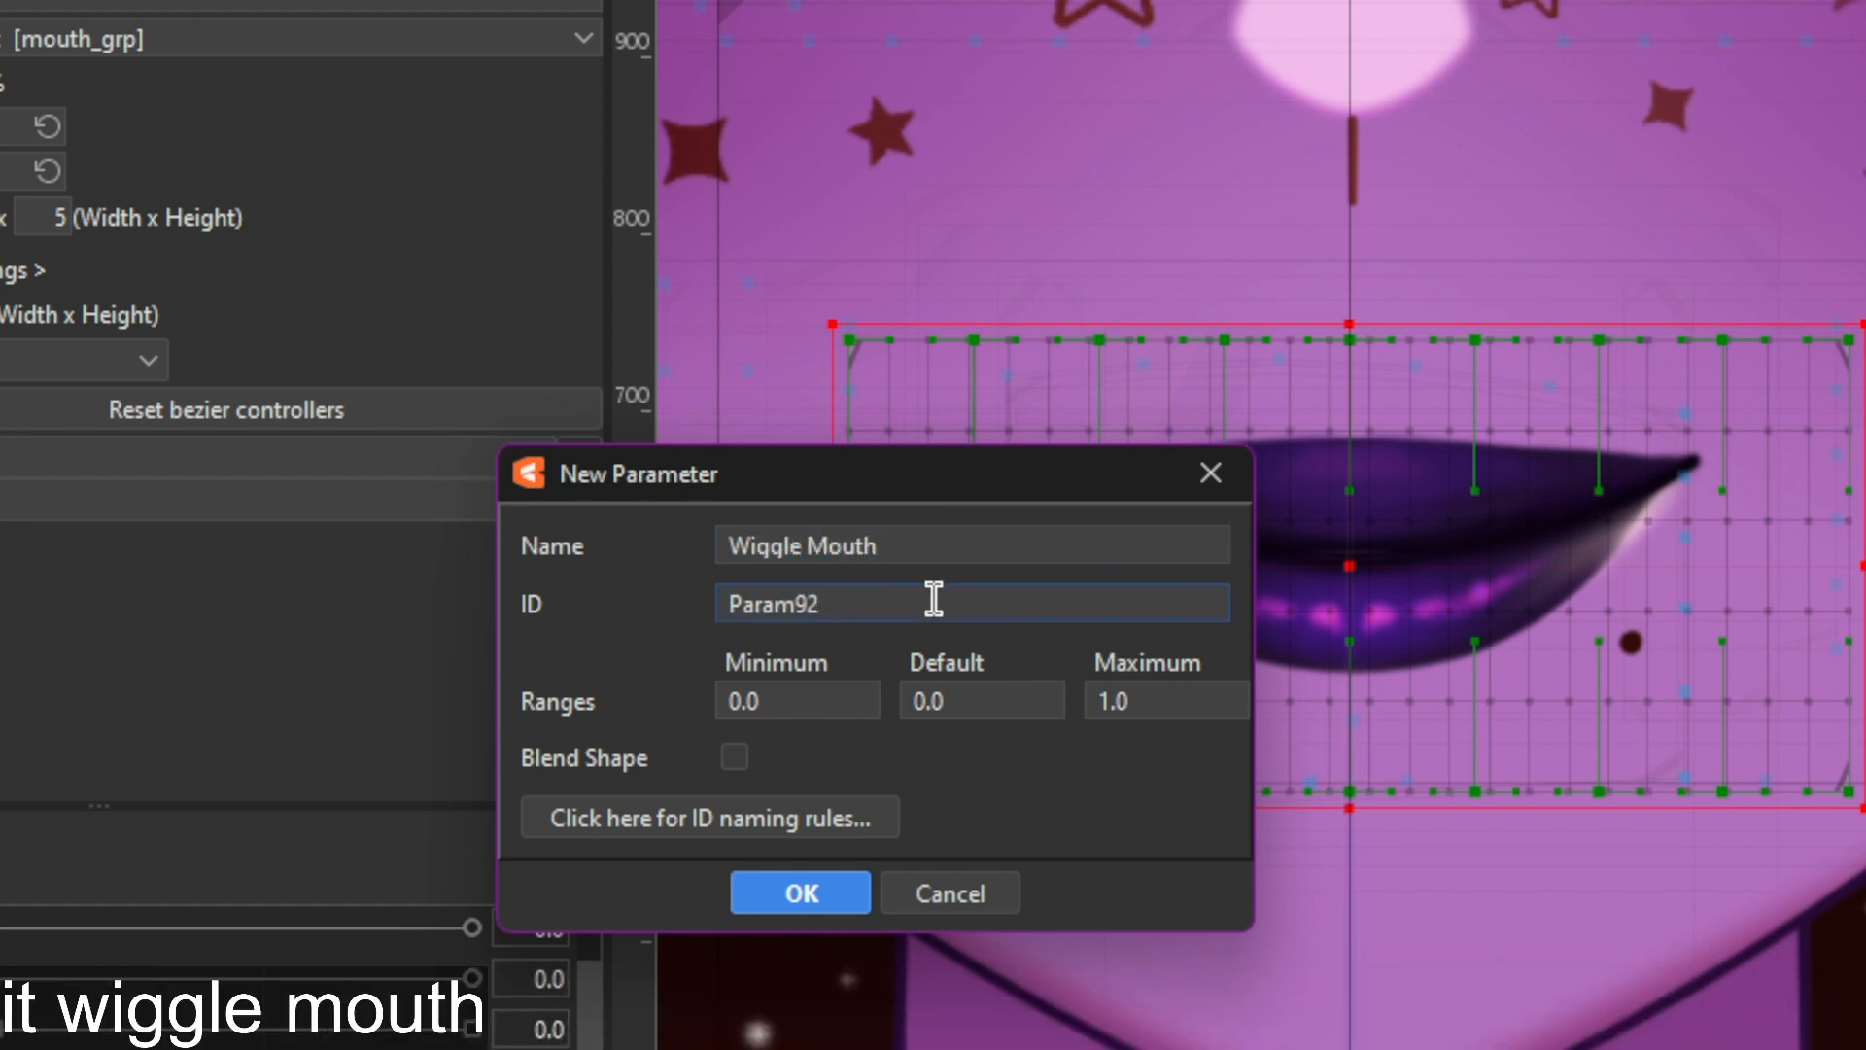
{"action": "type", "text": "WiggleMouth"}
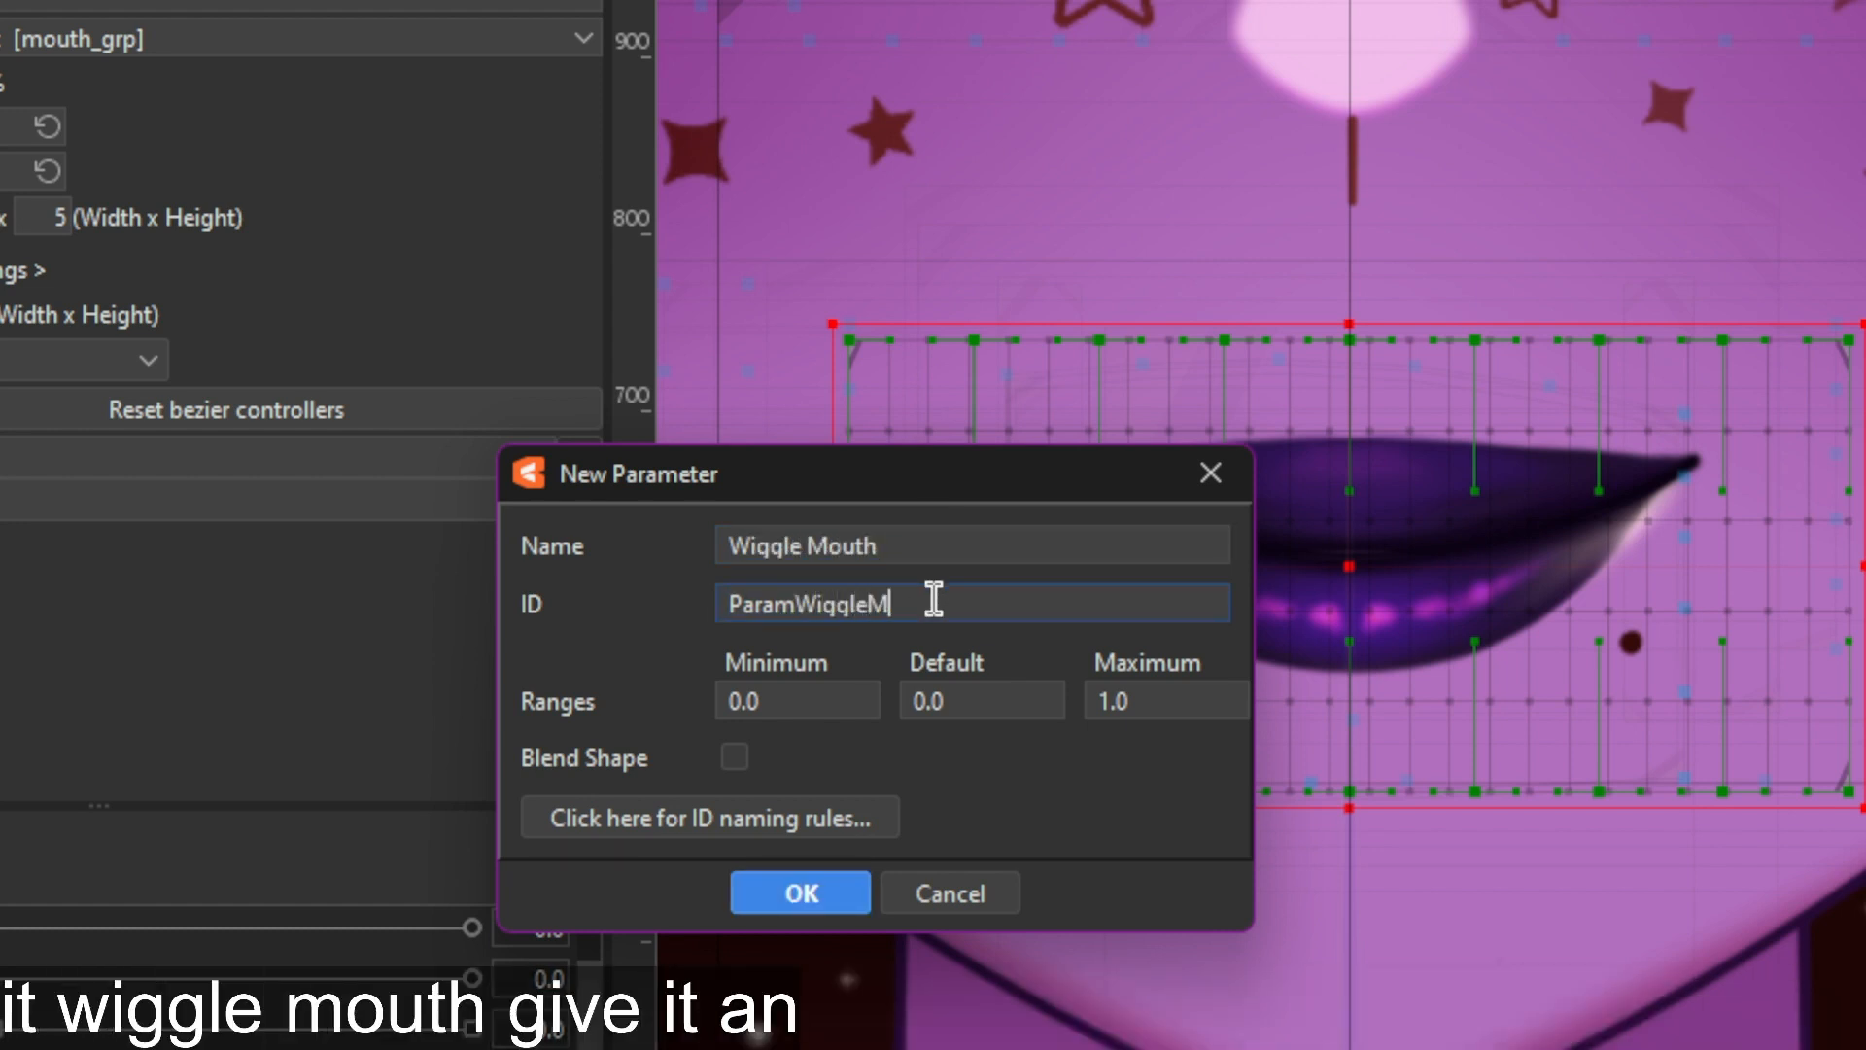
{"action": "left_click", "coordinate": [735, 758]}
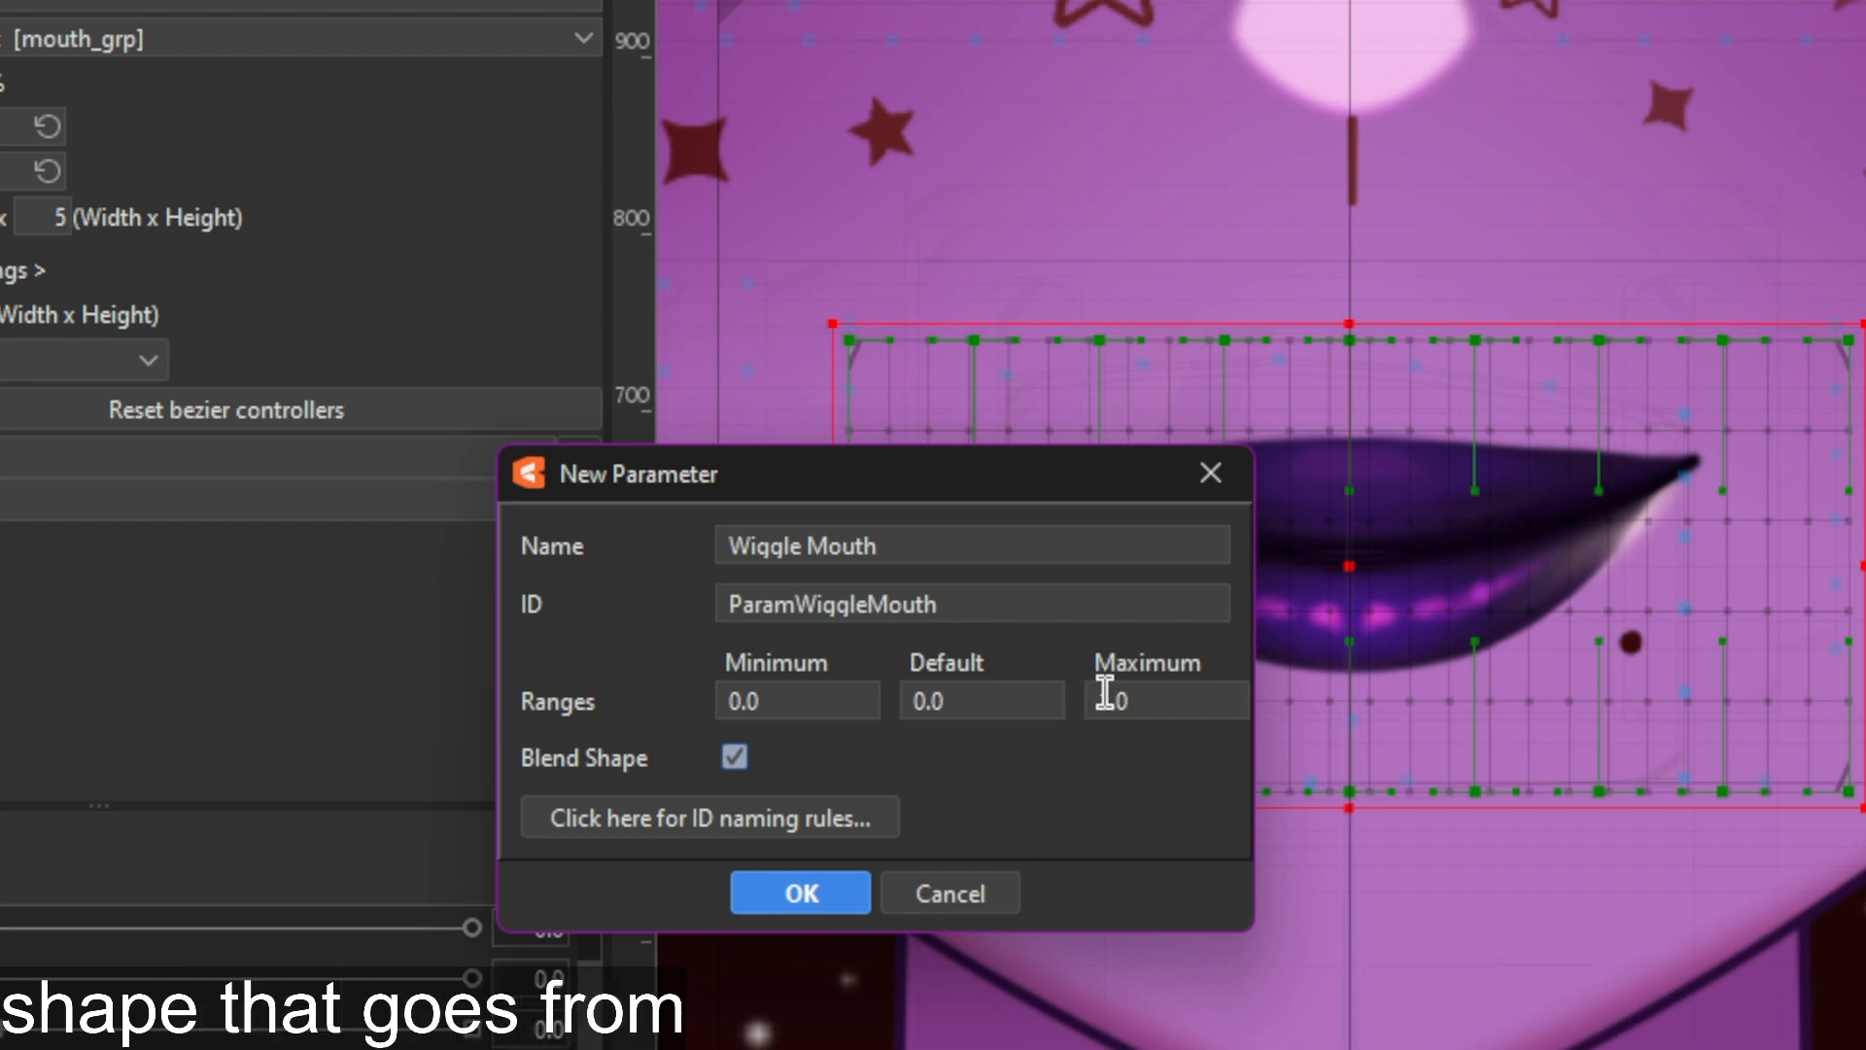
{"action": "left_click", "coordinate": [849, 894]}
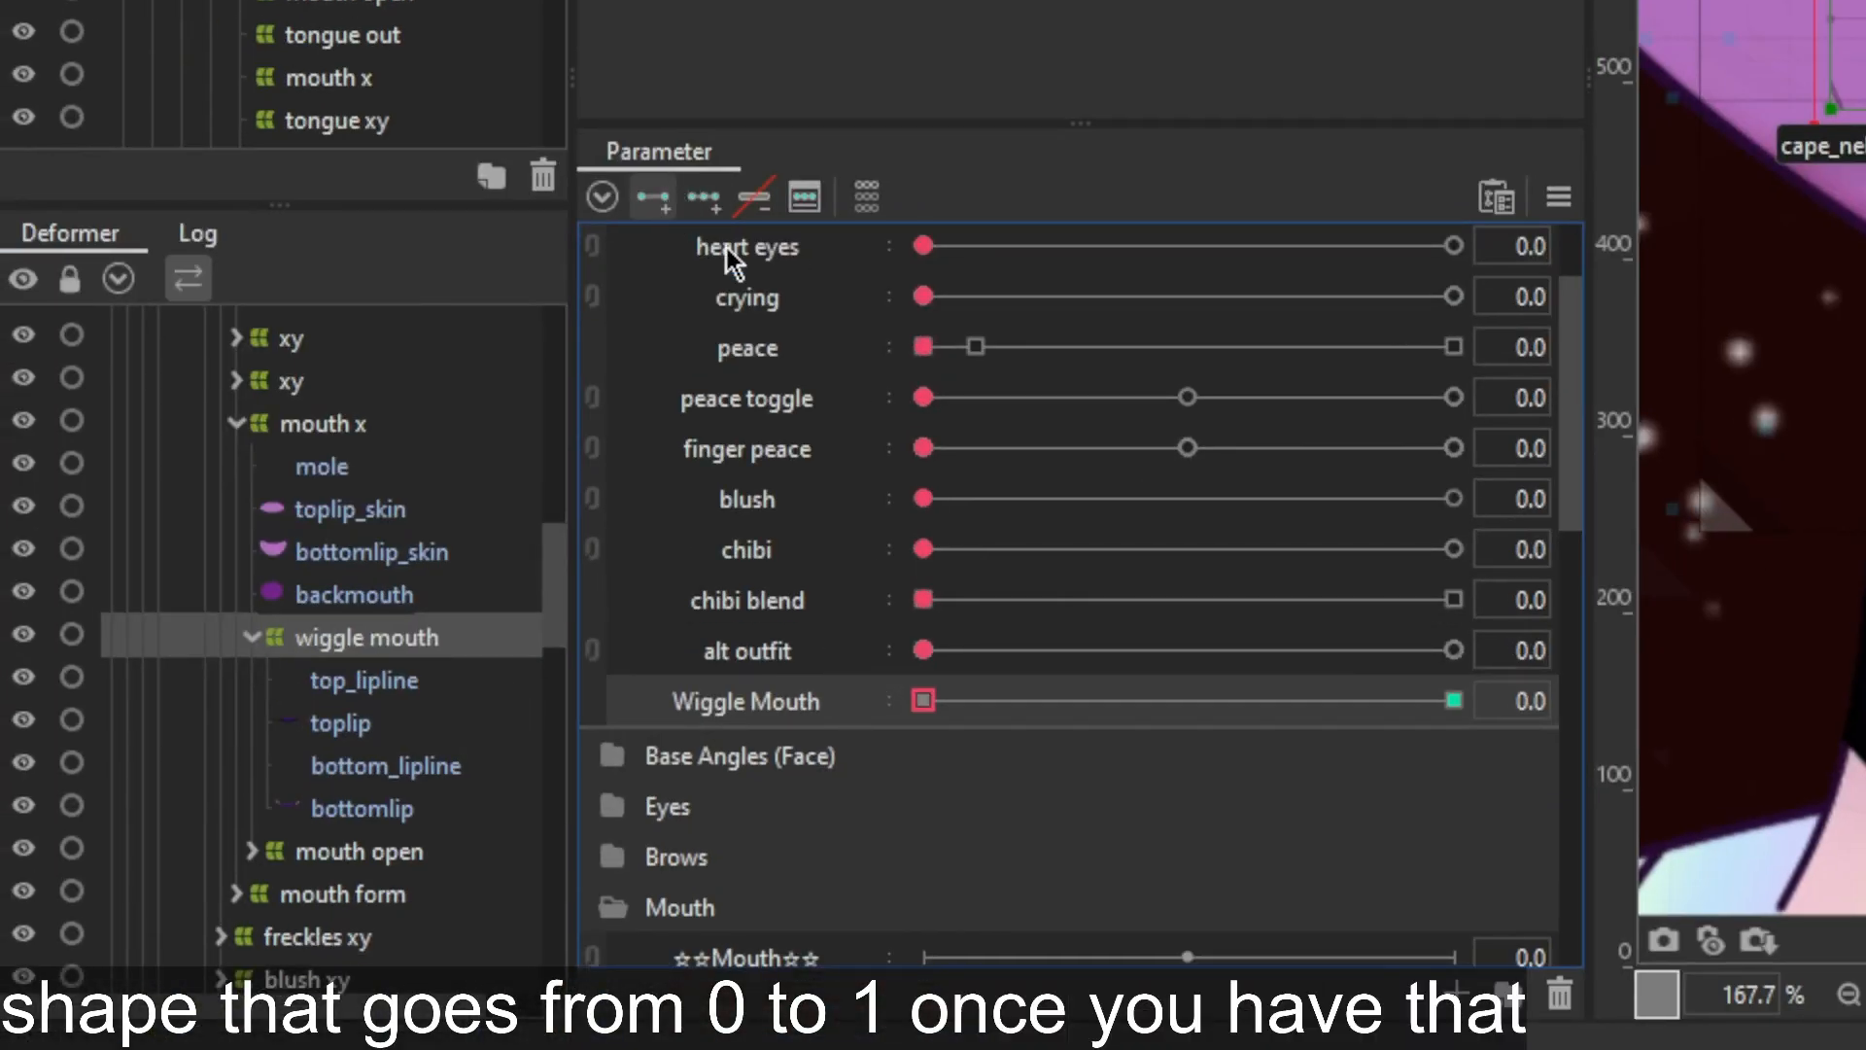
At Wiggle Mouth 1.0, raise every other Bezier control point along the deformer's upper and lower edges to form a wave
{"action": "left_click", "coordinate": [1008, 701]}
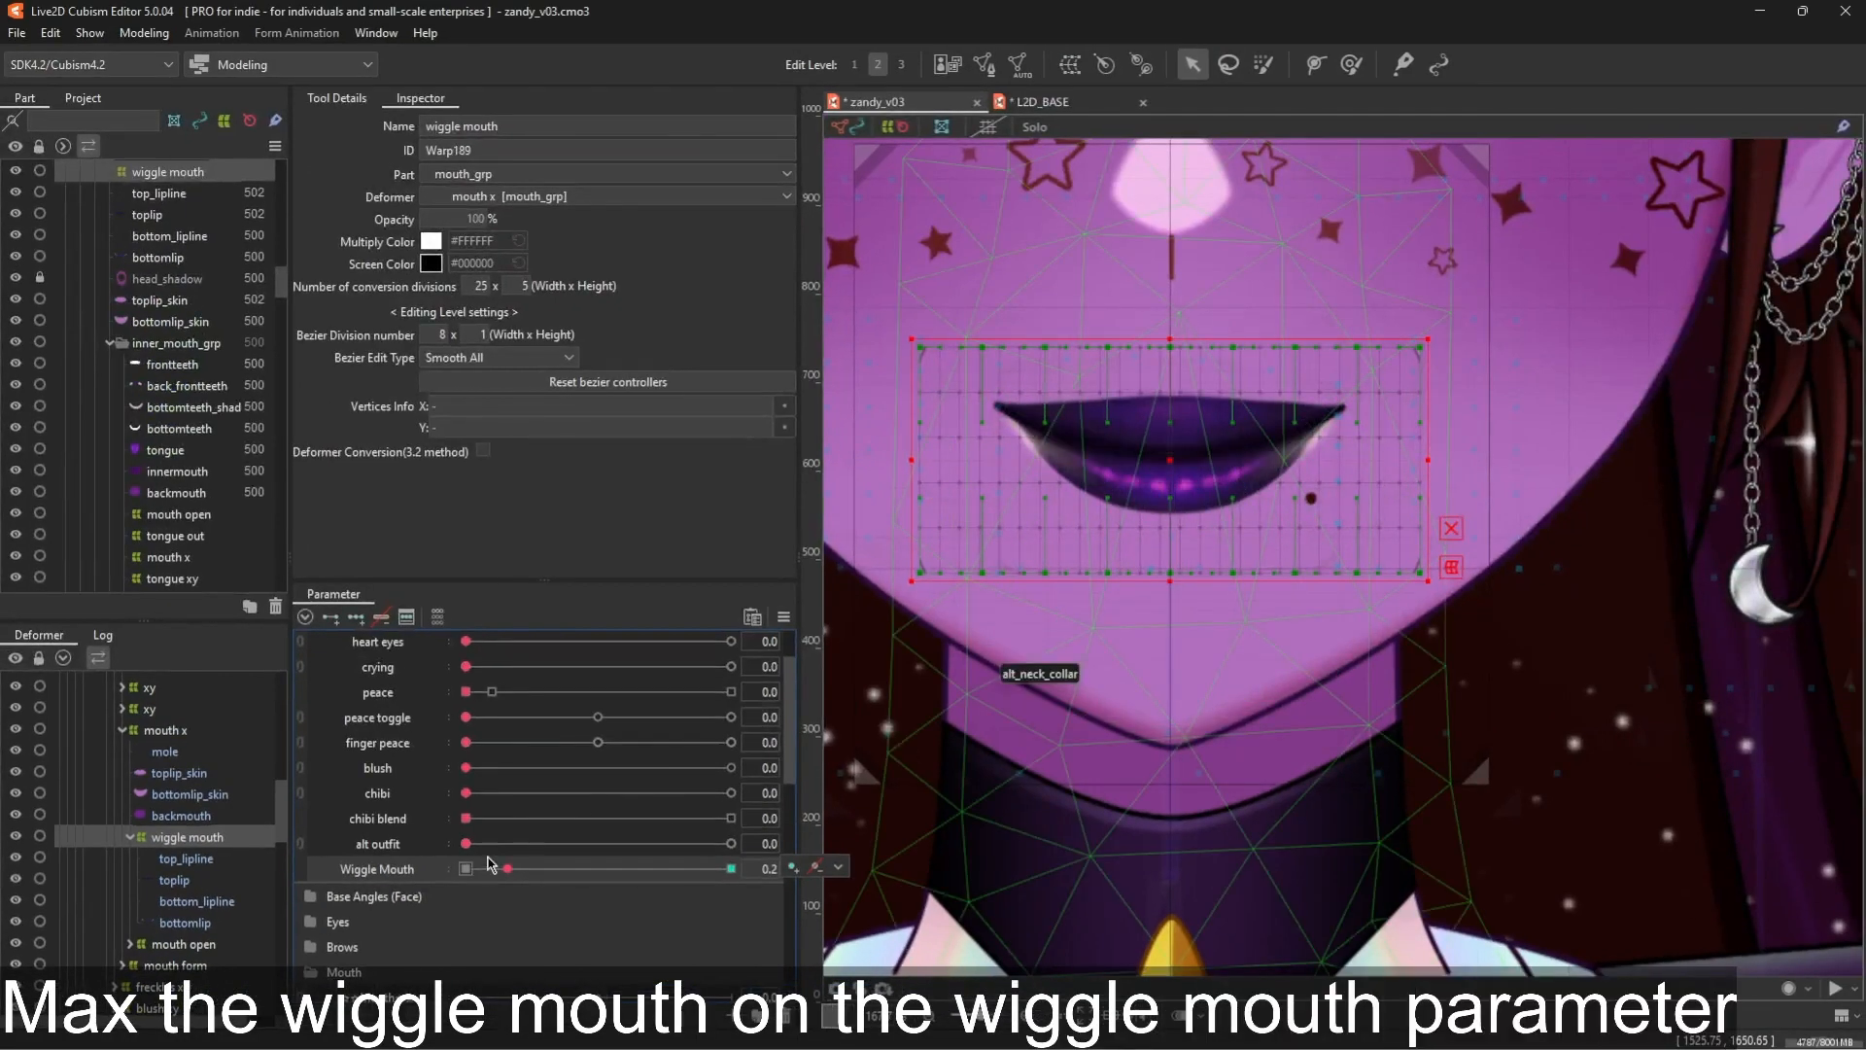
{"action": "left_click", "coordinate": [731, 868]}
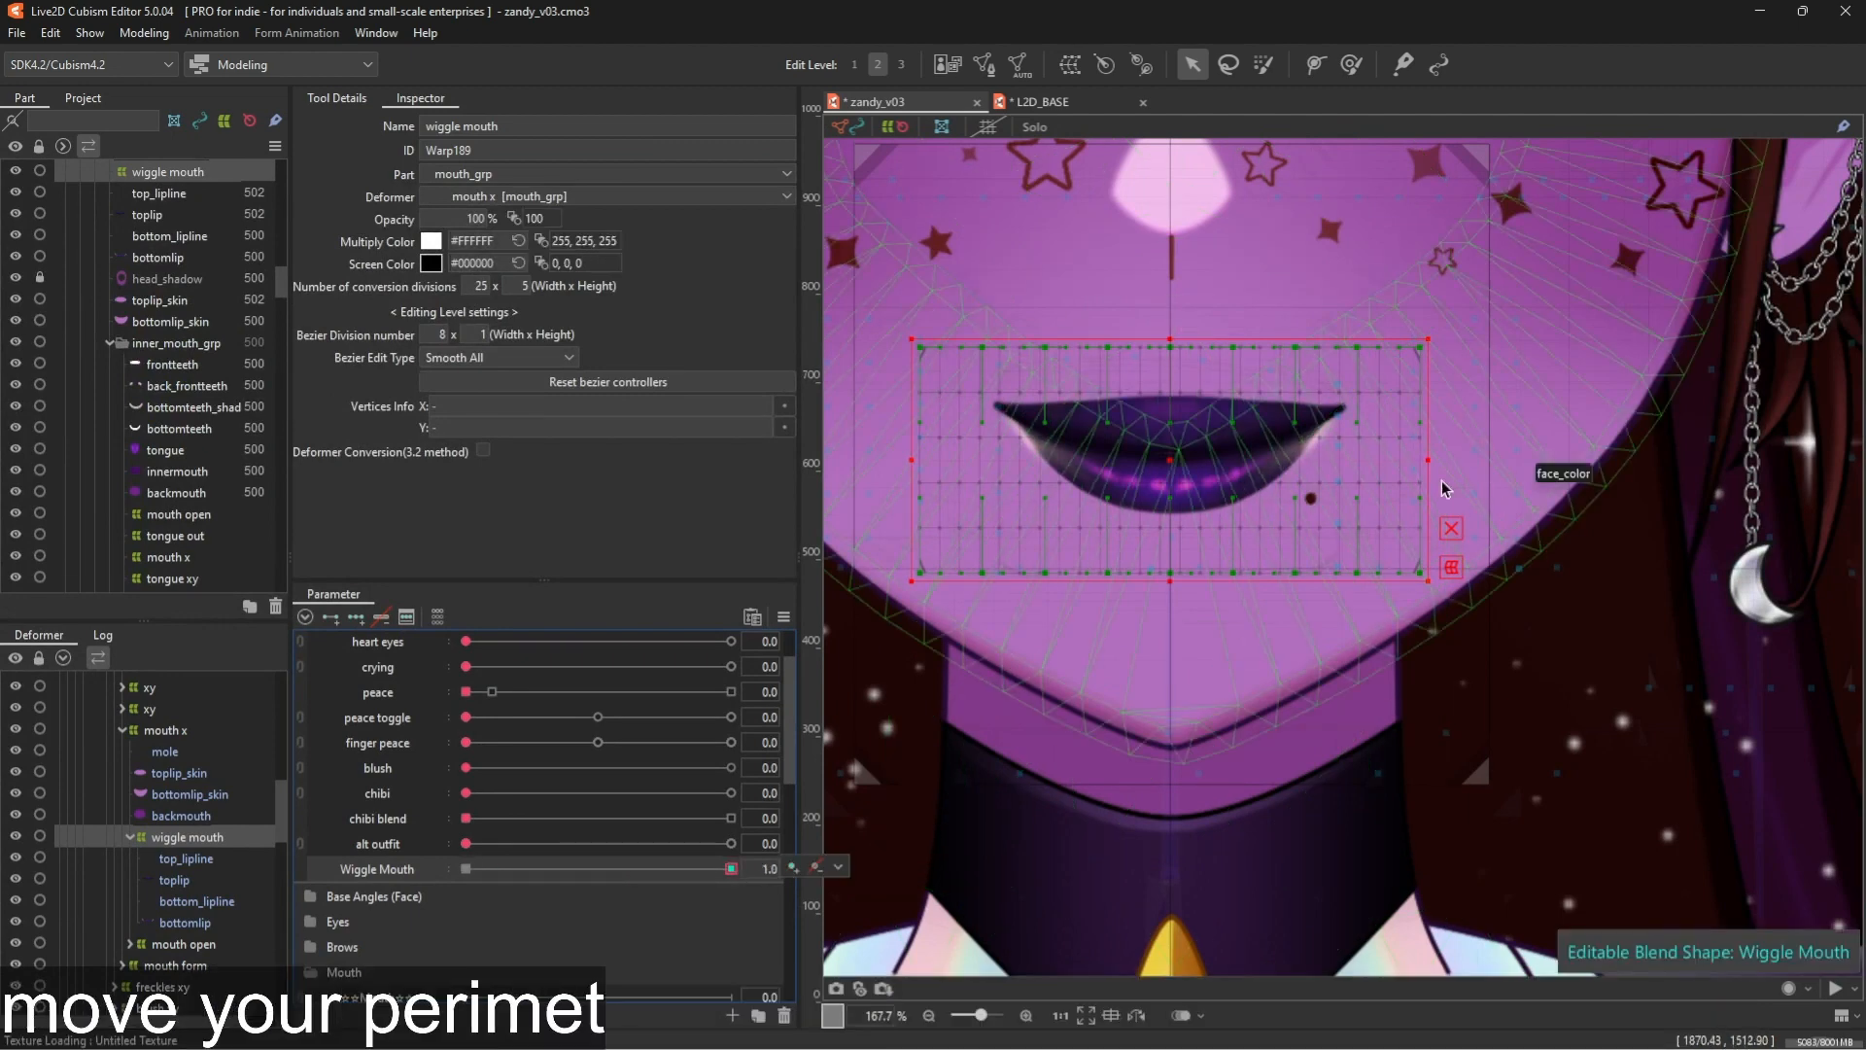
{"action": "scroll", "coordinate": [1214, 264], "scroll_direction": "up", "scroll_amount": 2}
{"action": "scroll", "coordinate": [1250, 388], "scroll_direction": "down", "scroll_amount": 2}
{"action": "scroll", "coordinate": [1138, 417], "scroll_direction": "up", "scroll_amount": 3}
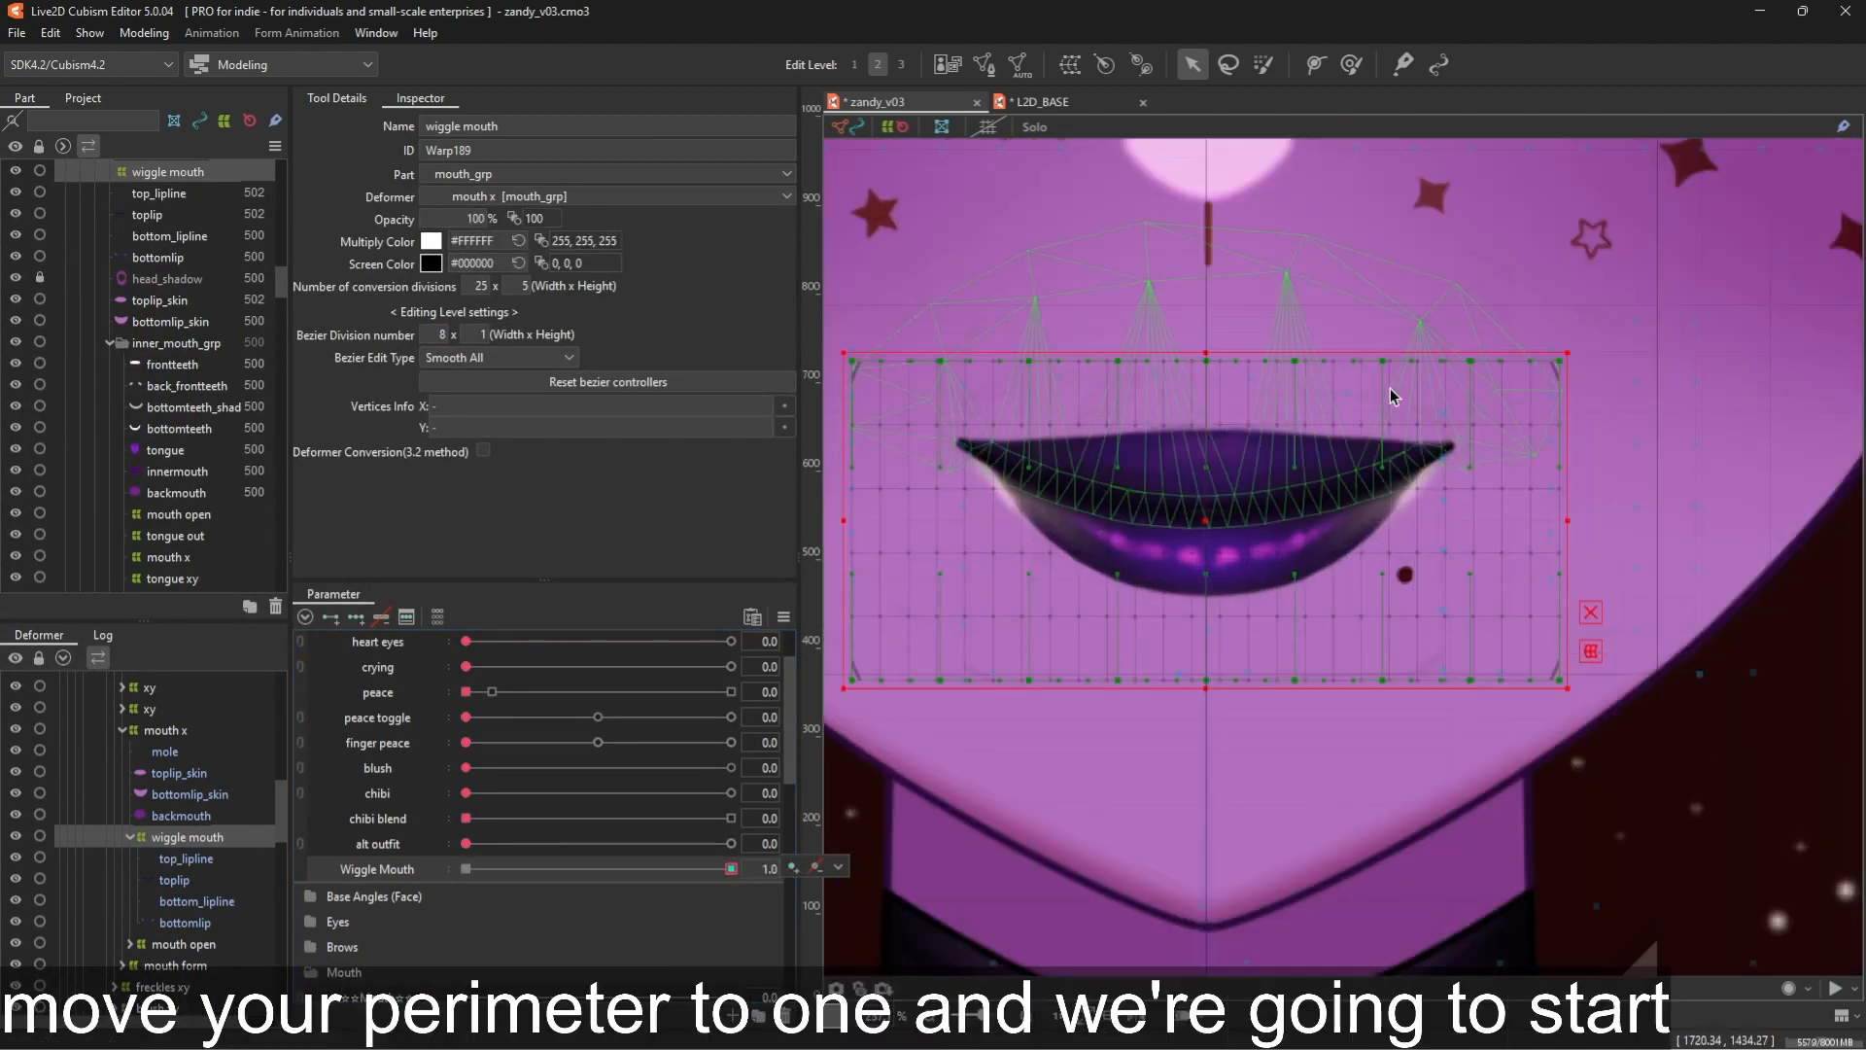
{"action": "left_click_drag", "start_coordinate": [1293, 360], "coordinate": [1293, 336]}
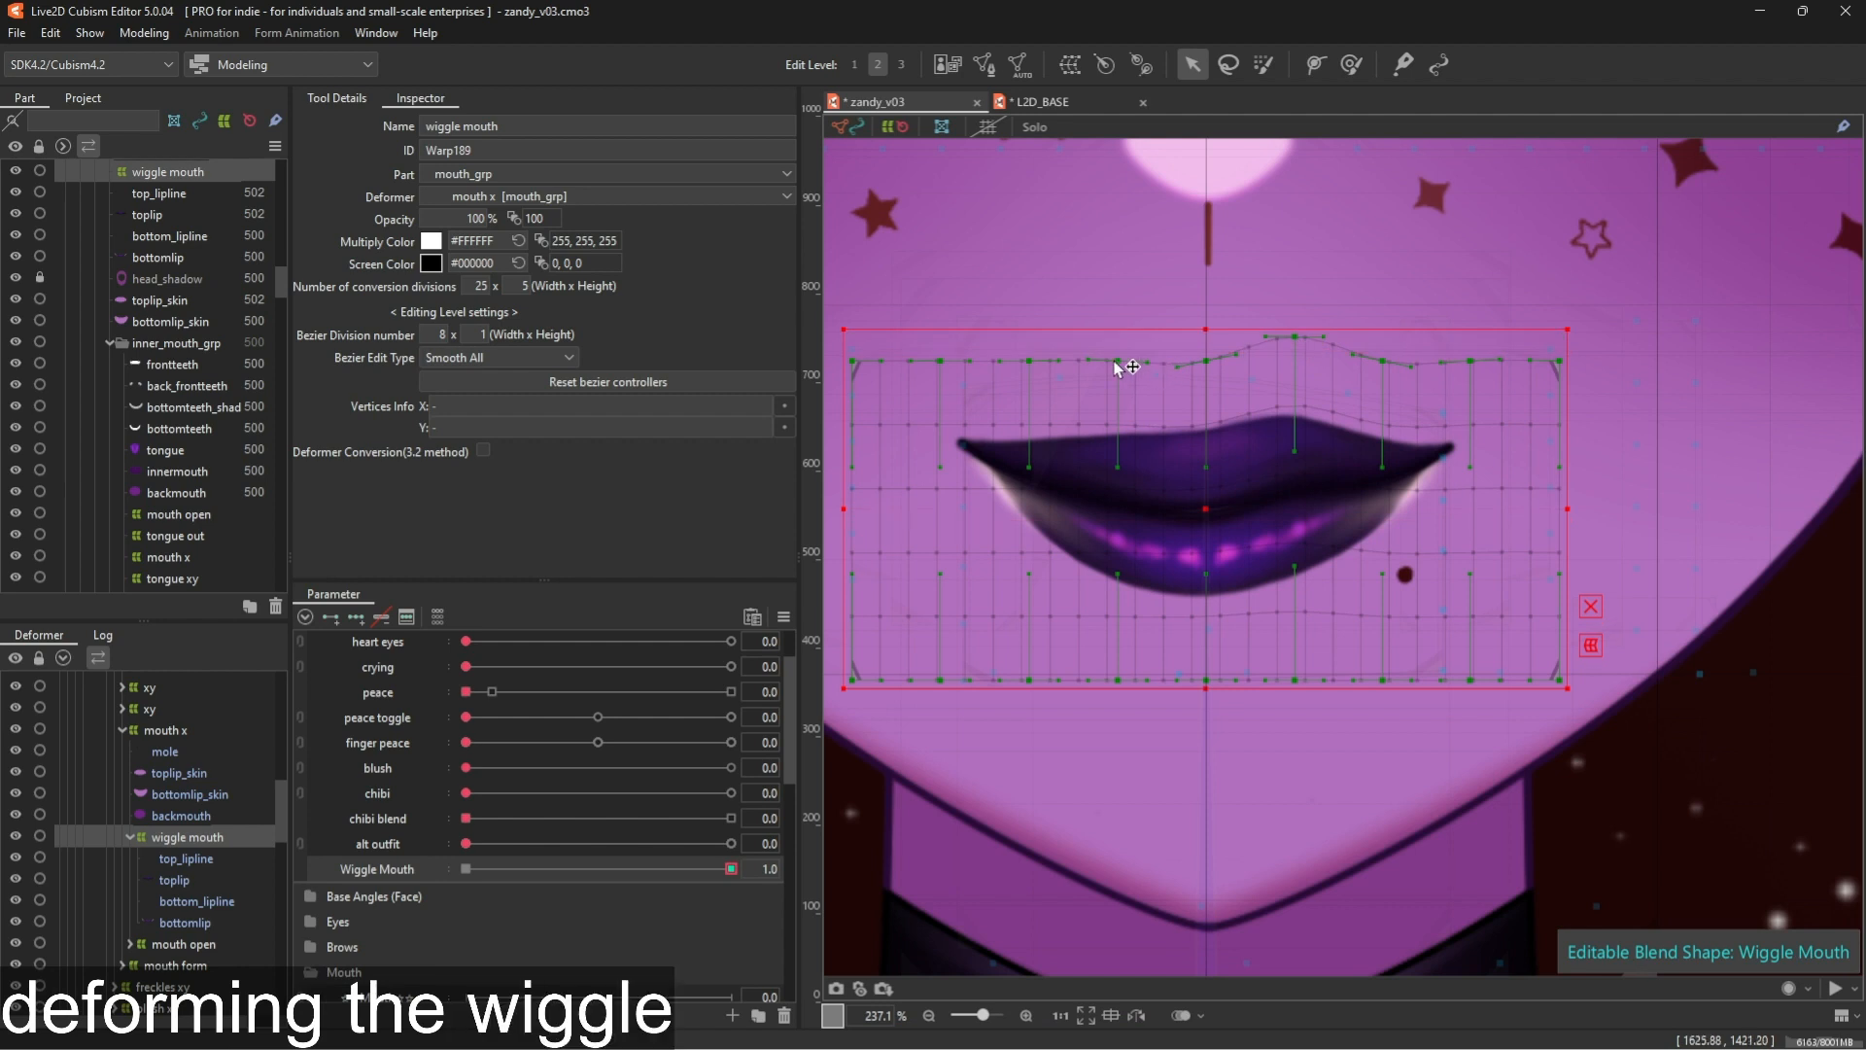
{"action": "left_click_drag", "start_coordinate": [1117, 360], "coordinate": [1115, 333]}
{"action": "left_click_drag", "start_coordinate": [945, 365], "coordinate": [955, 335]}
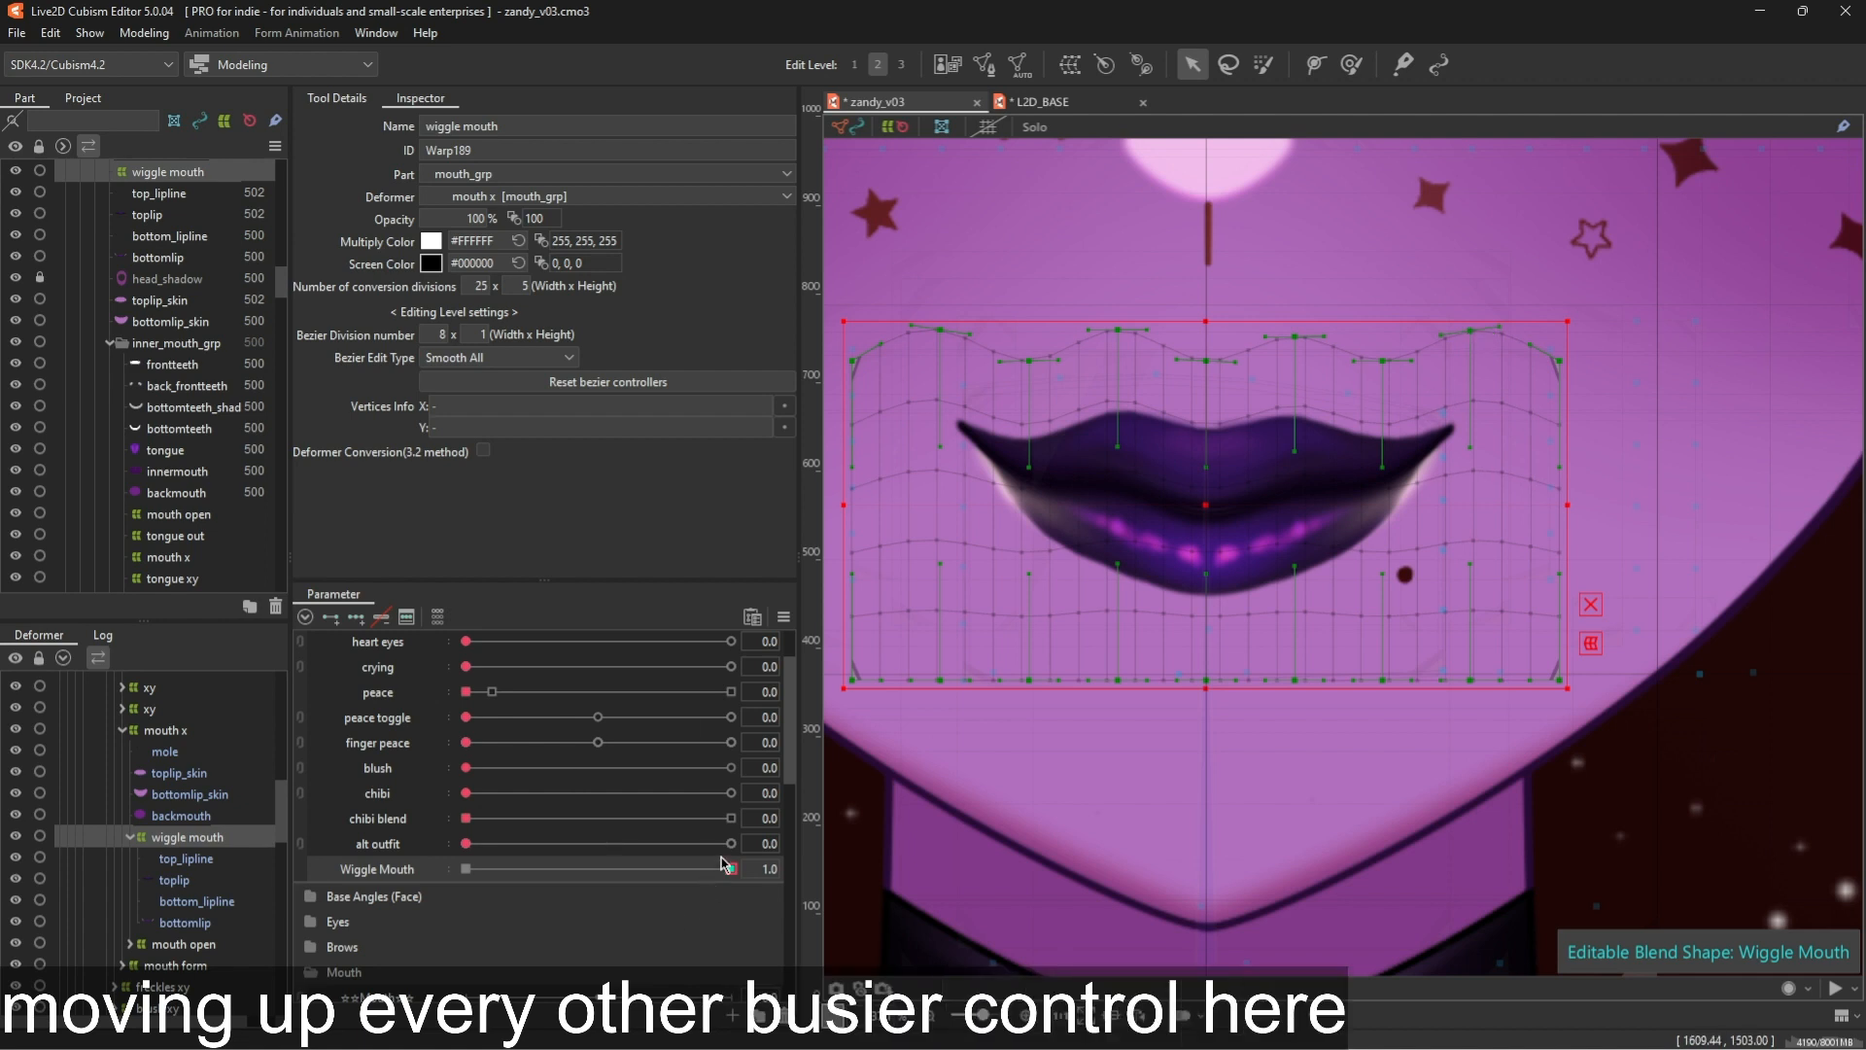
{"action": "mouse_move", "coordinate": [729, 867]}
{"action": "left_mouse_down"}
{"action": "mouse_move", "coordinate": [466, 868]}
{"action": "mouse_move", "coordinate": [731, 868]}
{"action": "left_mouse_up"}
{"action": "left_click_drag", "start_coordinate": [939, 679], "coordinate": [944, 651]}
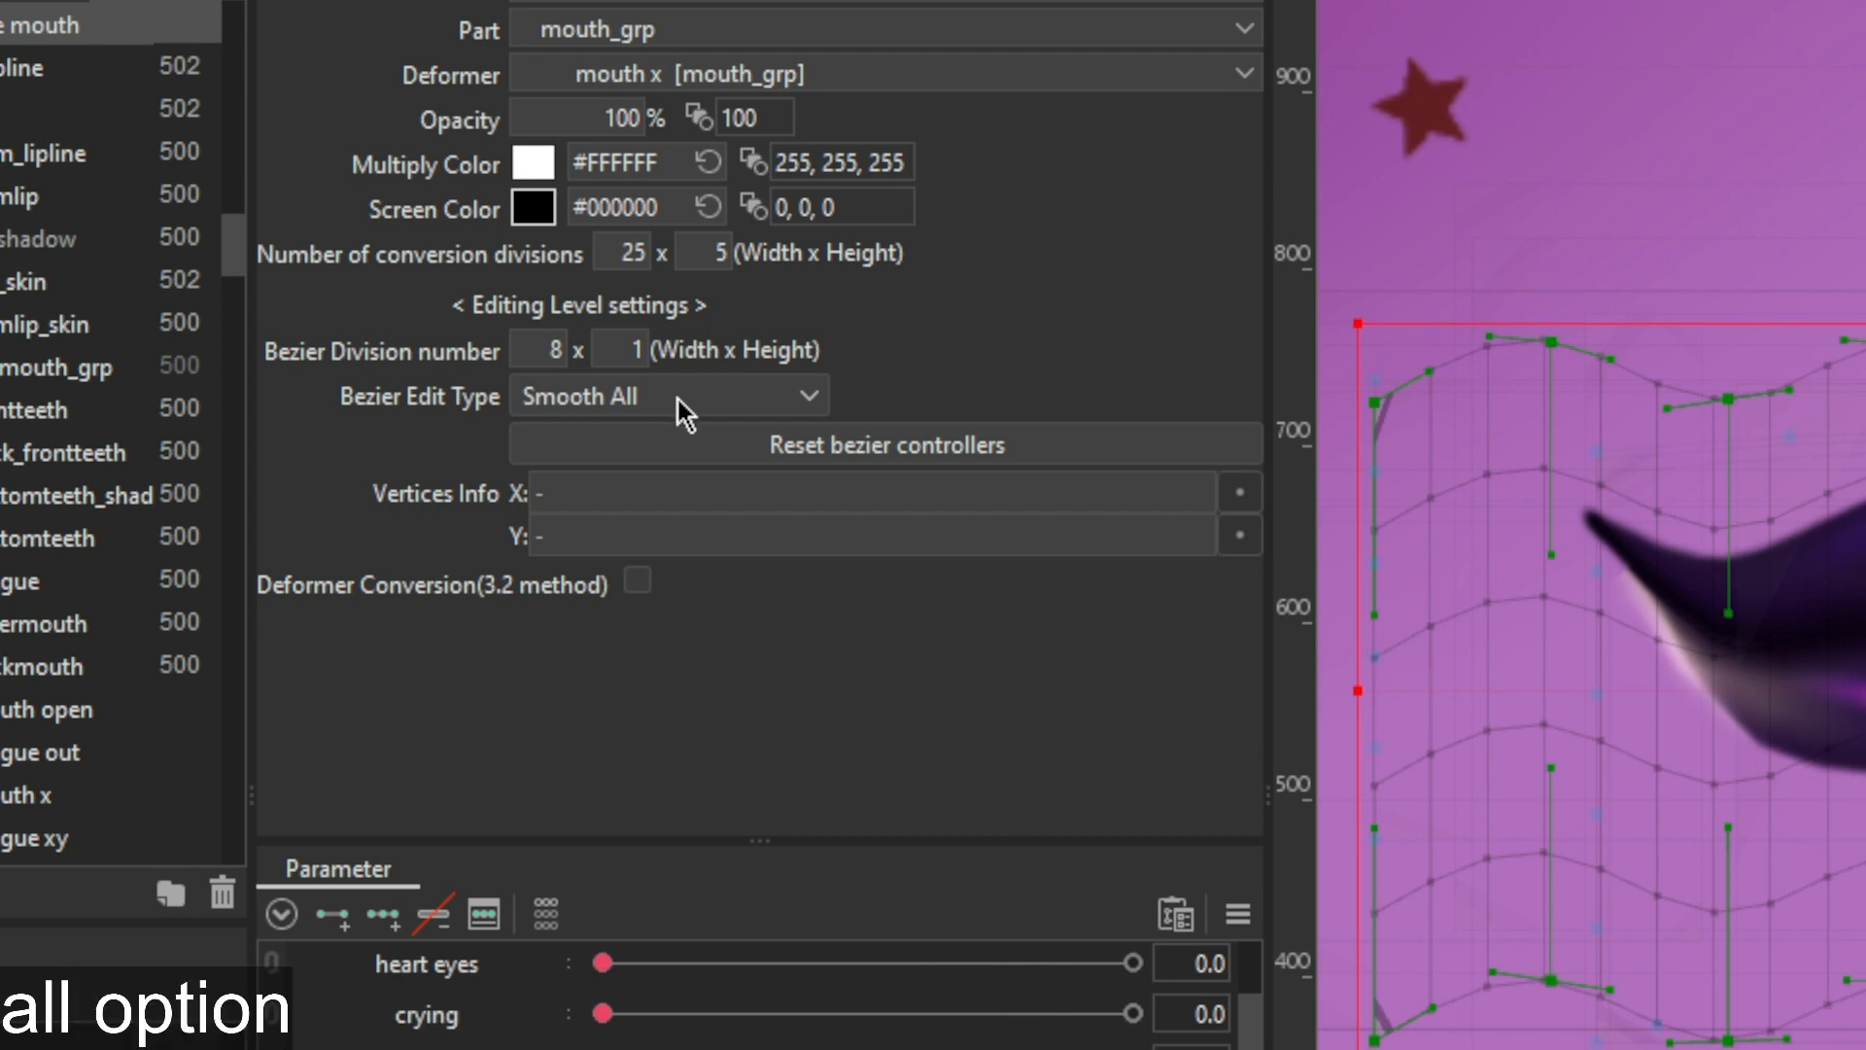
Try the Retain Control structure Bezier edit type by pulling one raised upper control point well down into the lips
{"action": "left_click", "coordinate": [721, 394]}
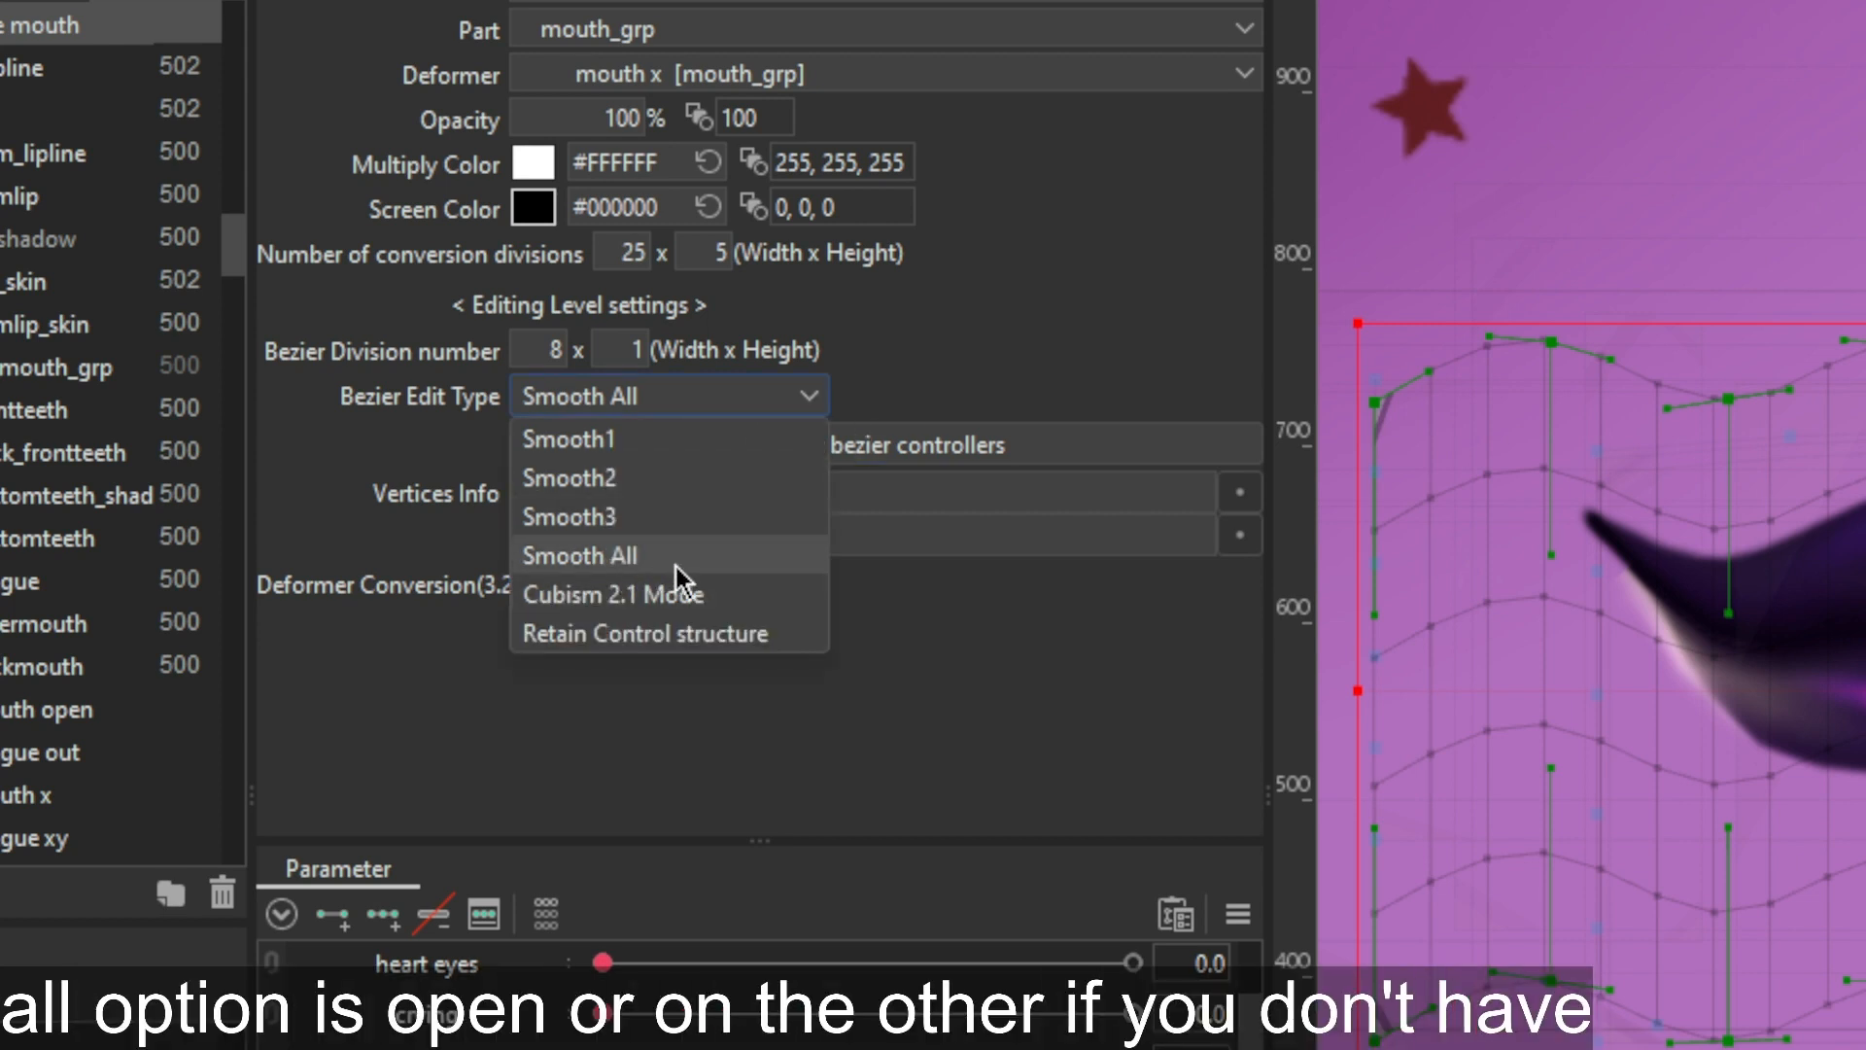
{"action": "left_click", "coordinate": [754, 639]}
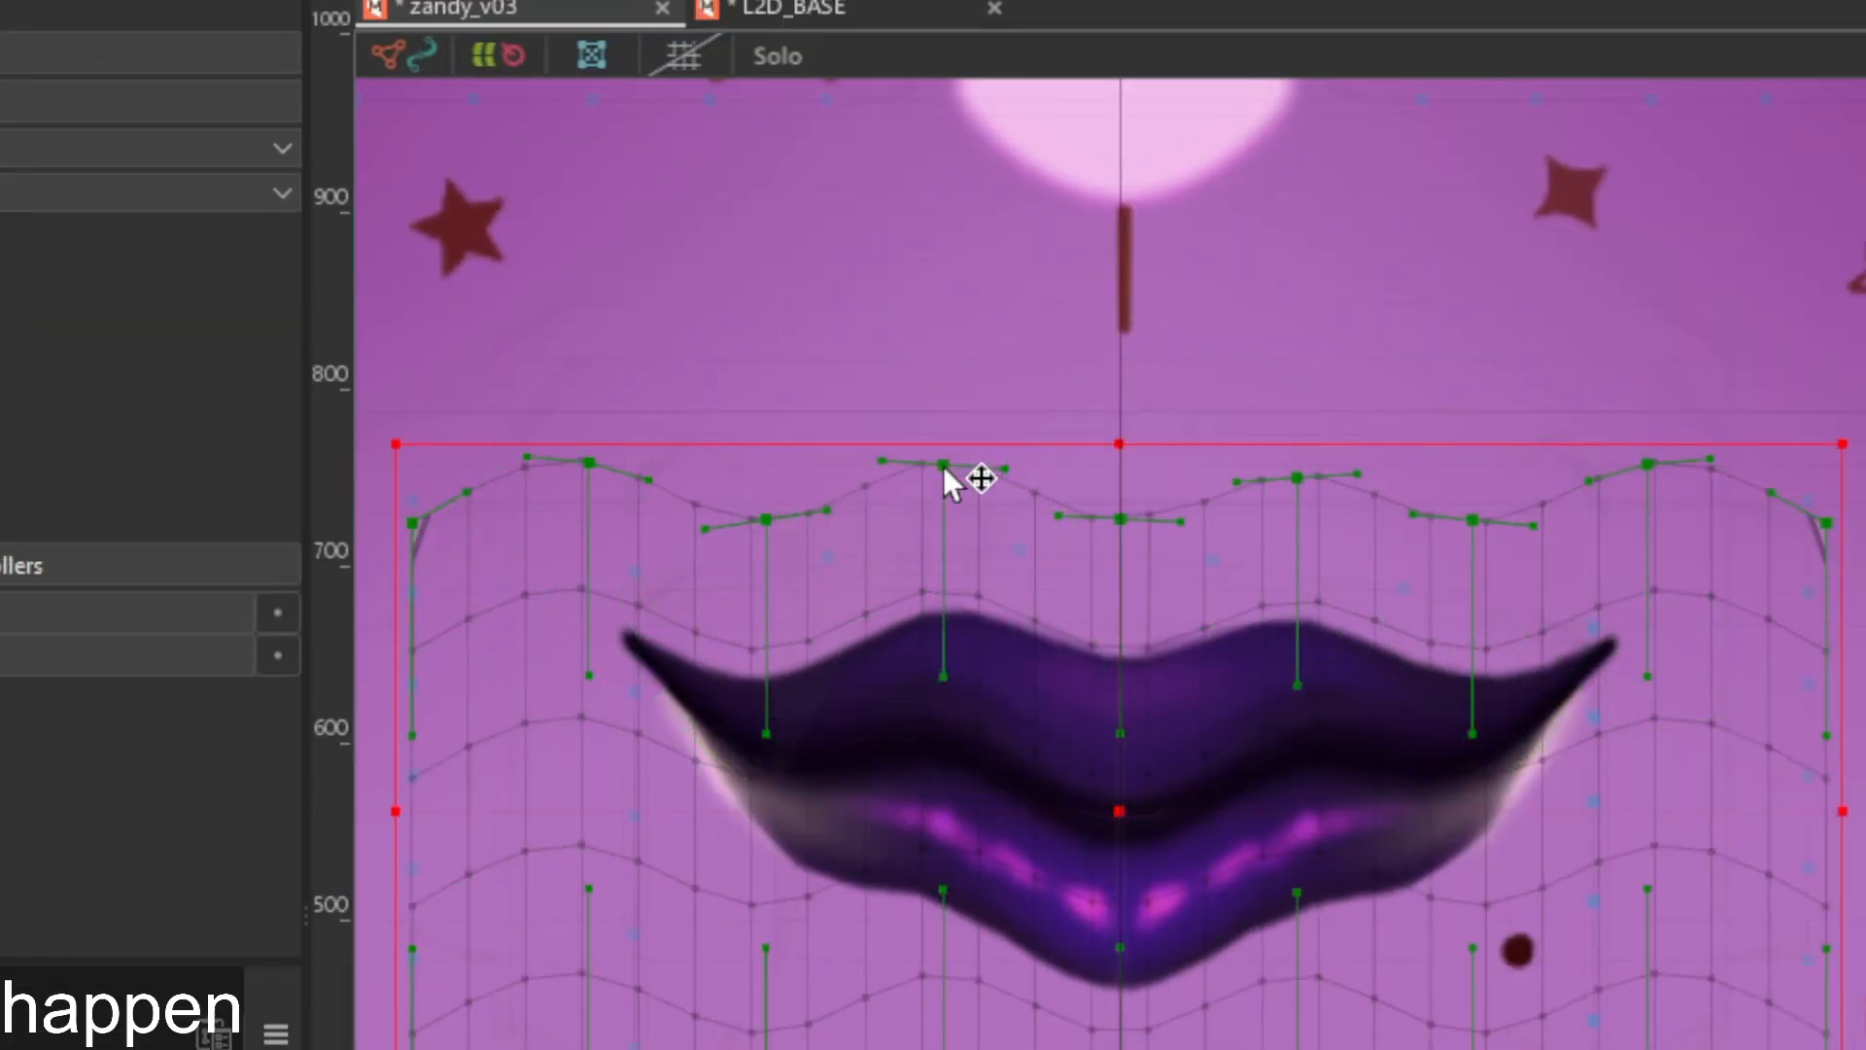
{"action": "left_click_drag", "start_coordinate": [944, 465], "coordinate": [950, 694]}
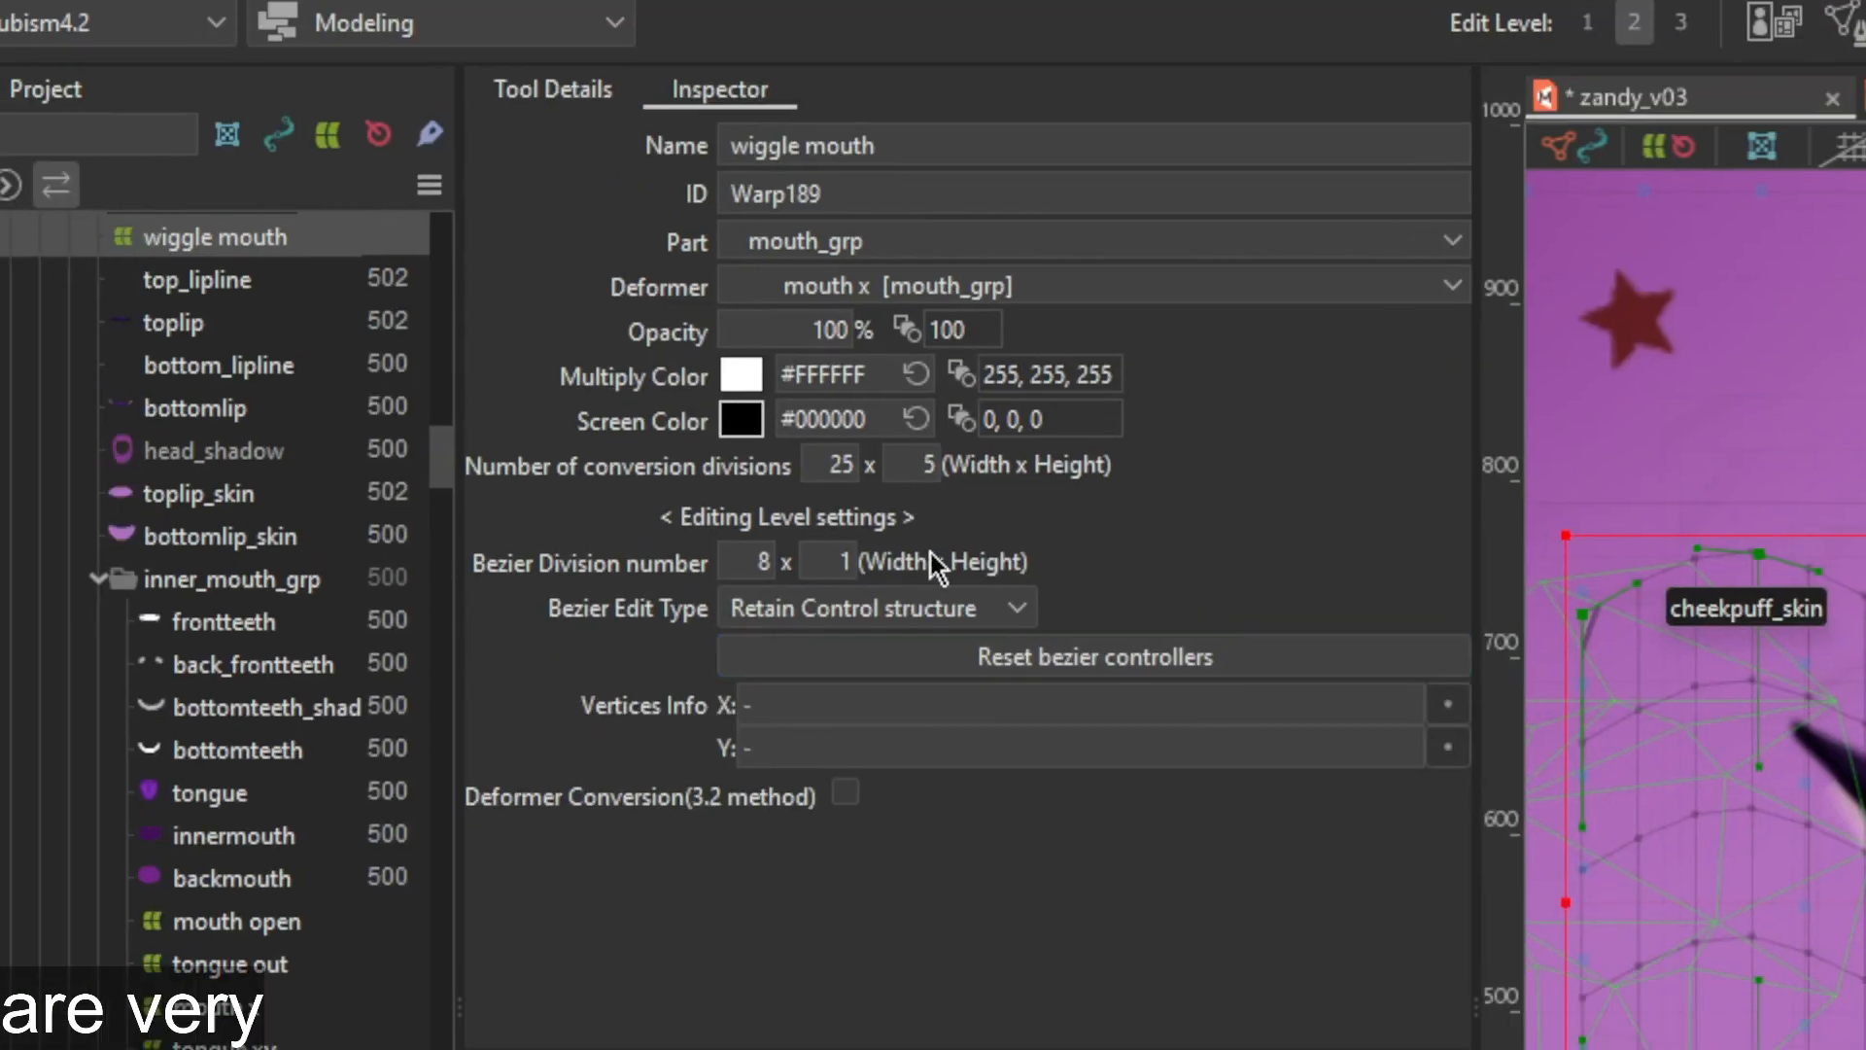
Switch the Bezier edit type back to Smooth All, try moving the same control point up, and undo the test edits
{"action": "left_click", "coordinate": [1020, 608]}
{"action": "left_click", "coordinate": [836, 767]}
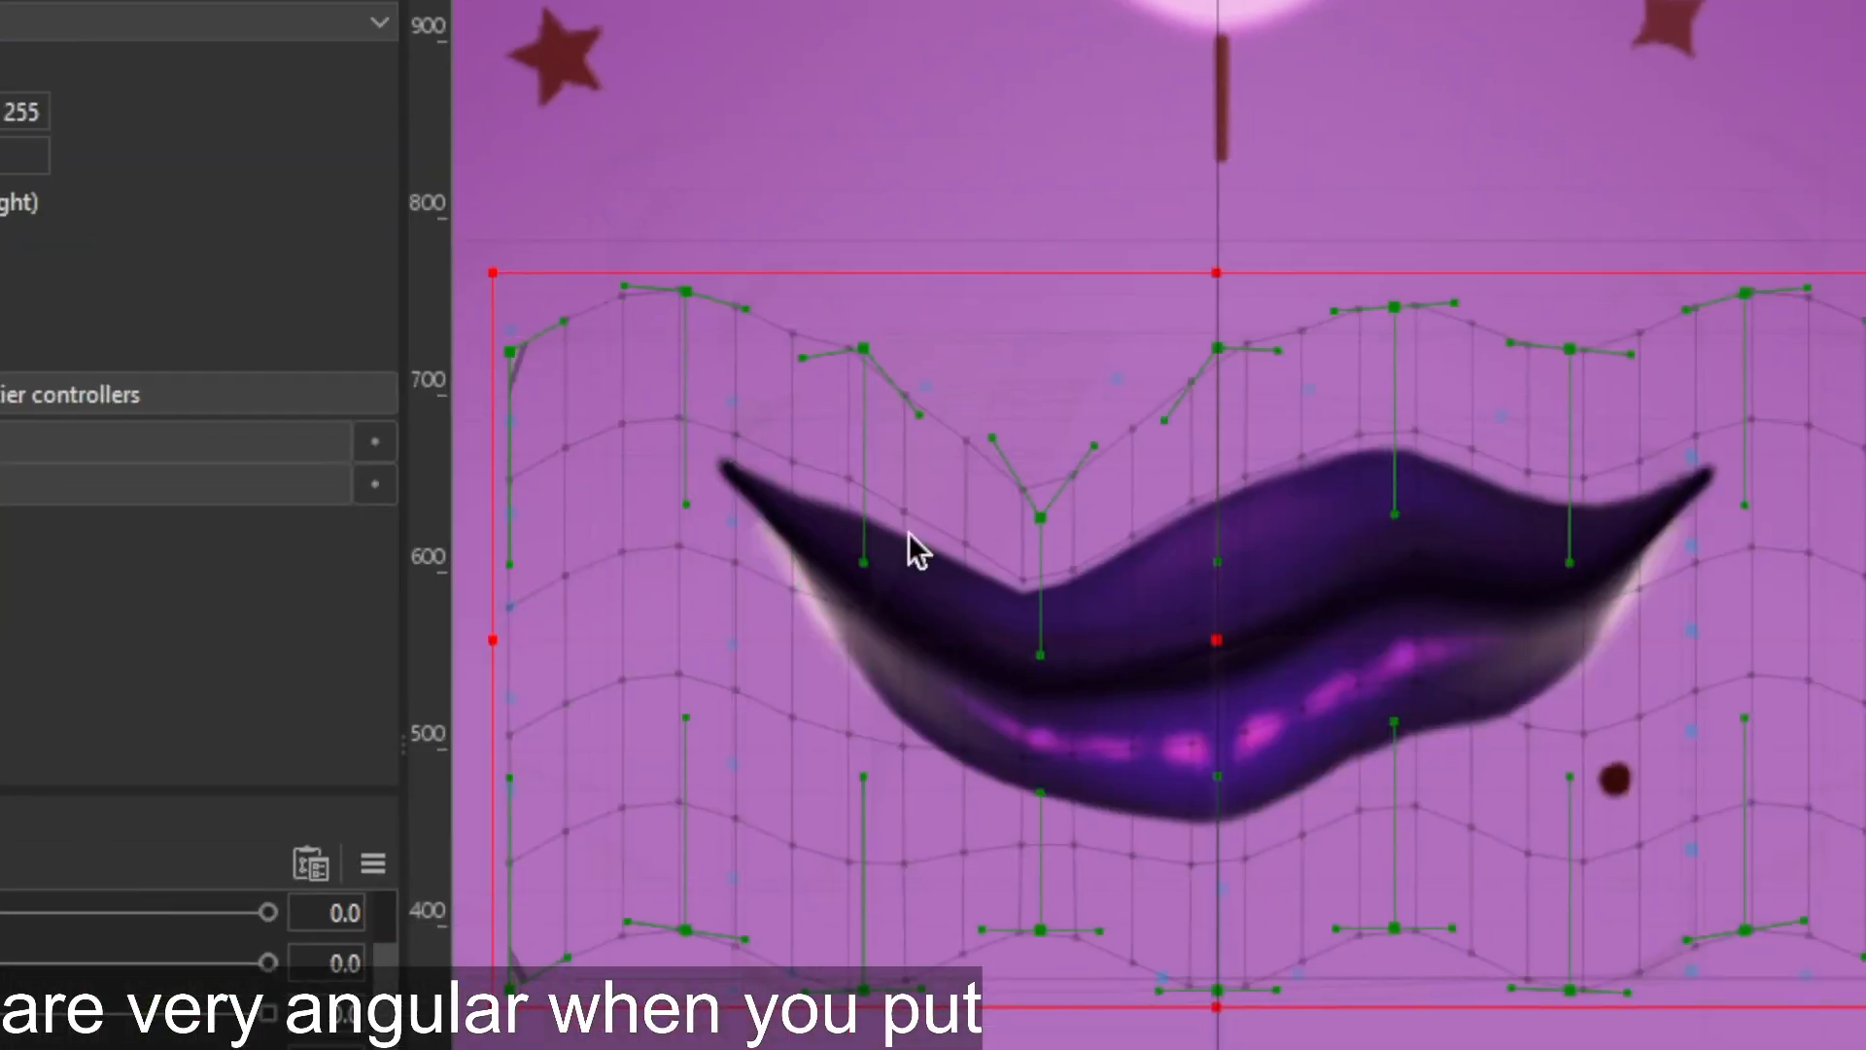
{"action": "left_click_drag", "start_coordinate": [1042, 515], "coordinate": [1042, 344]}
{"action": "key", "text": "ctrl+z"}
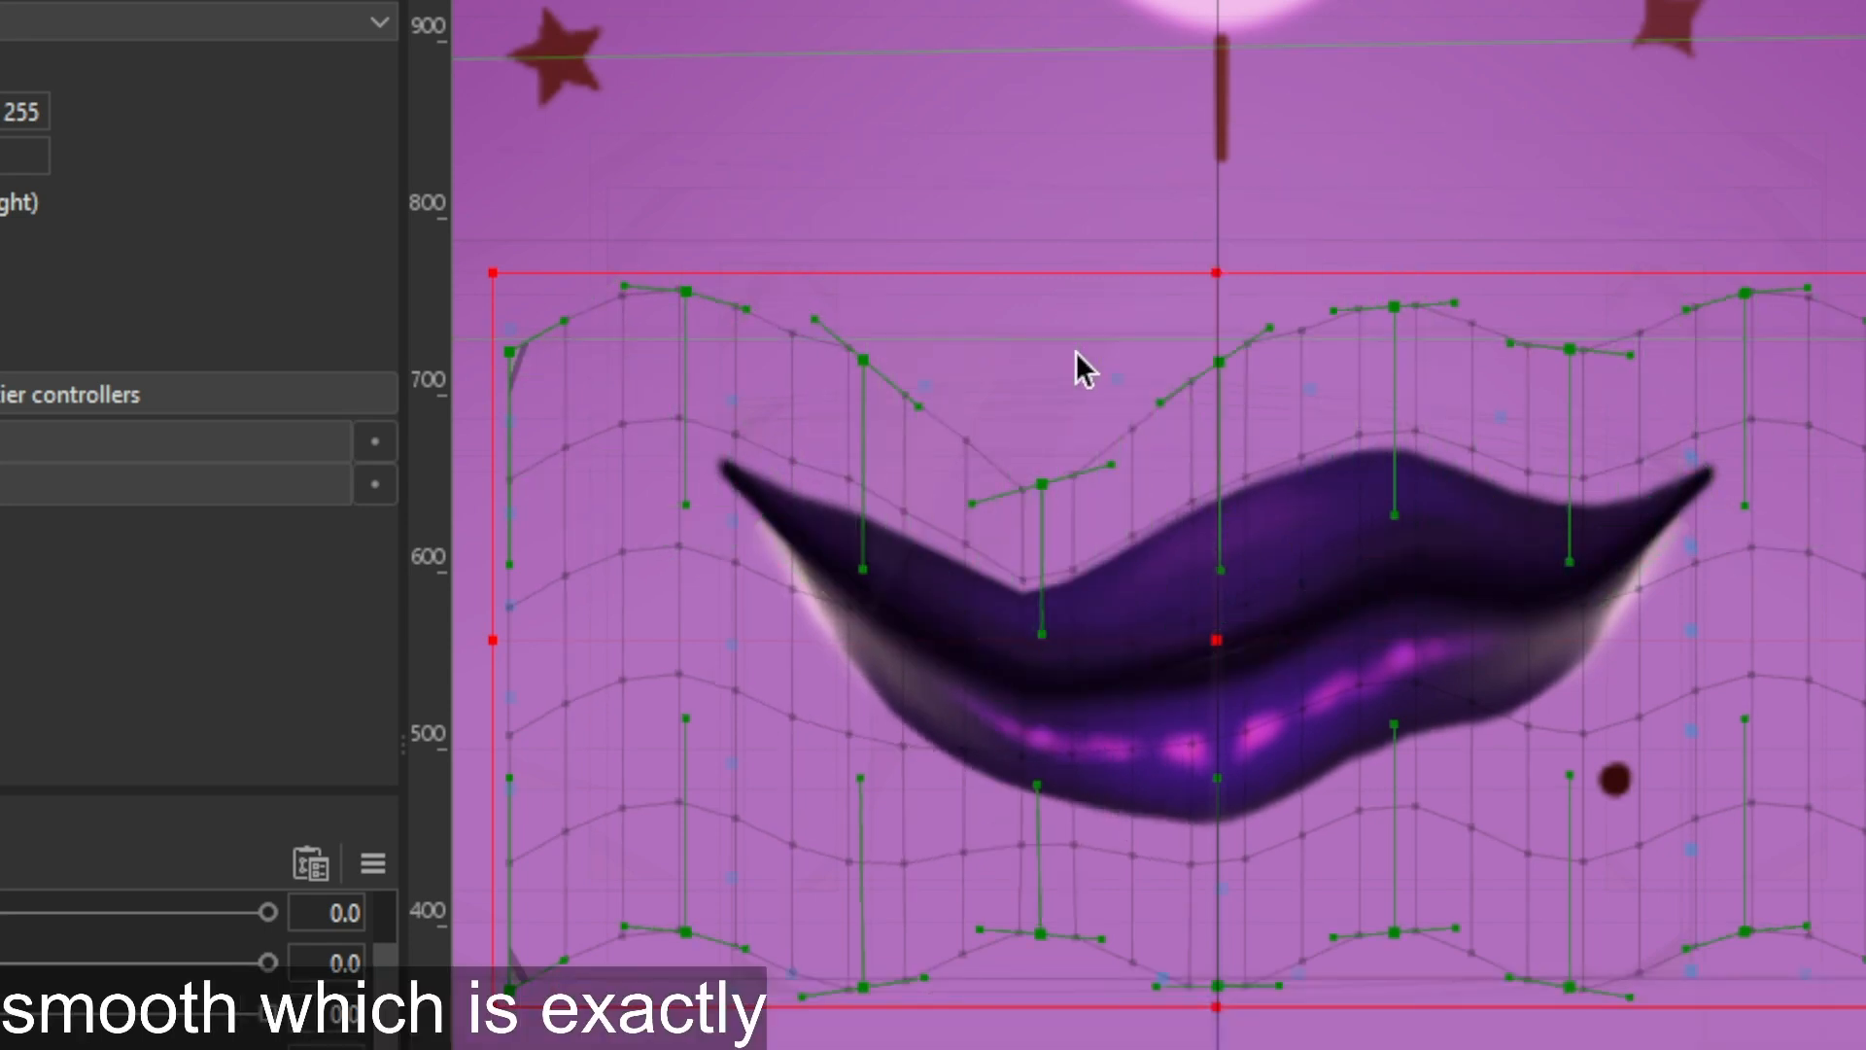
{"action": "key", "text": "ctrl+z"}
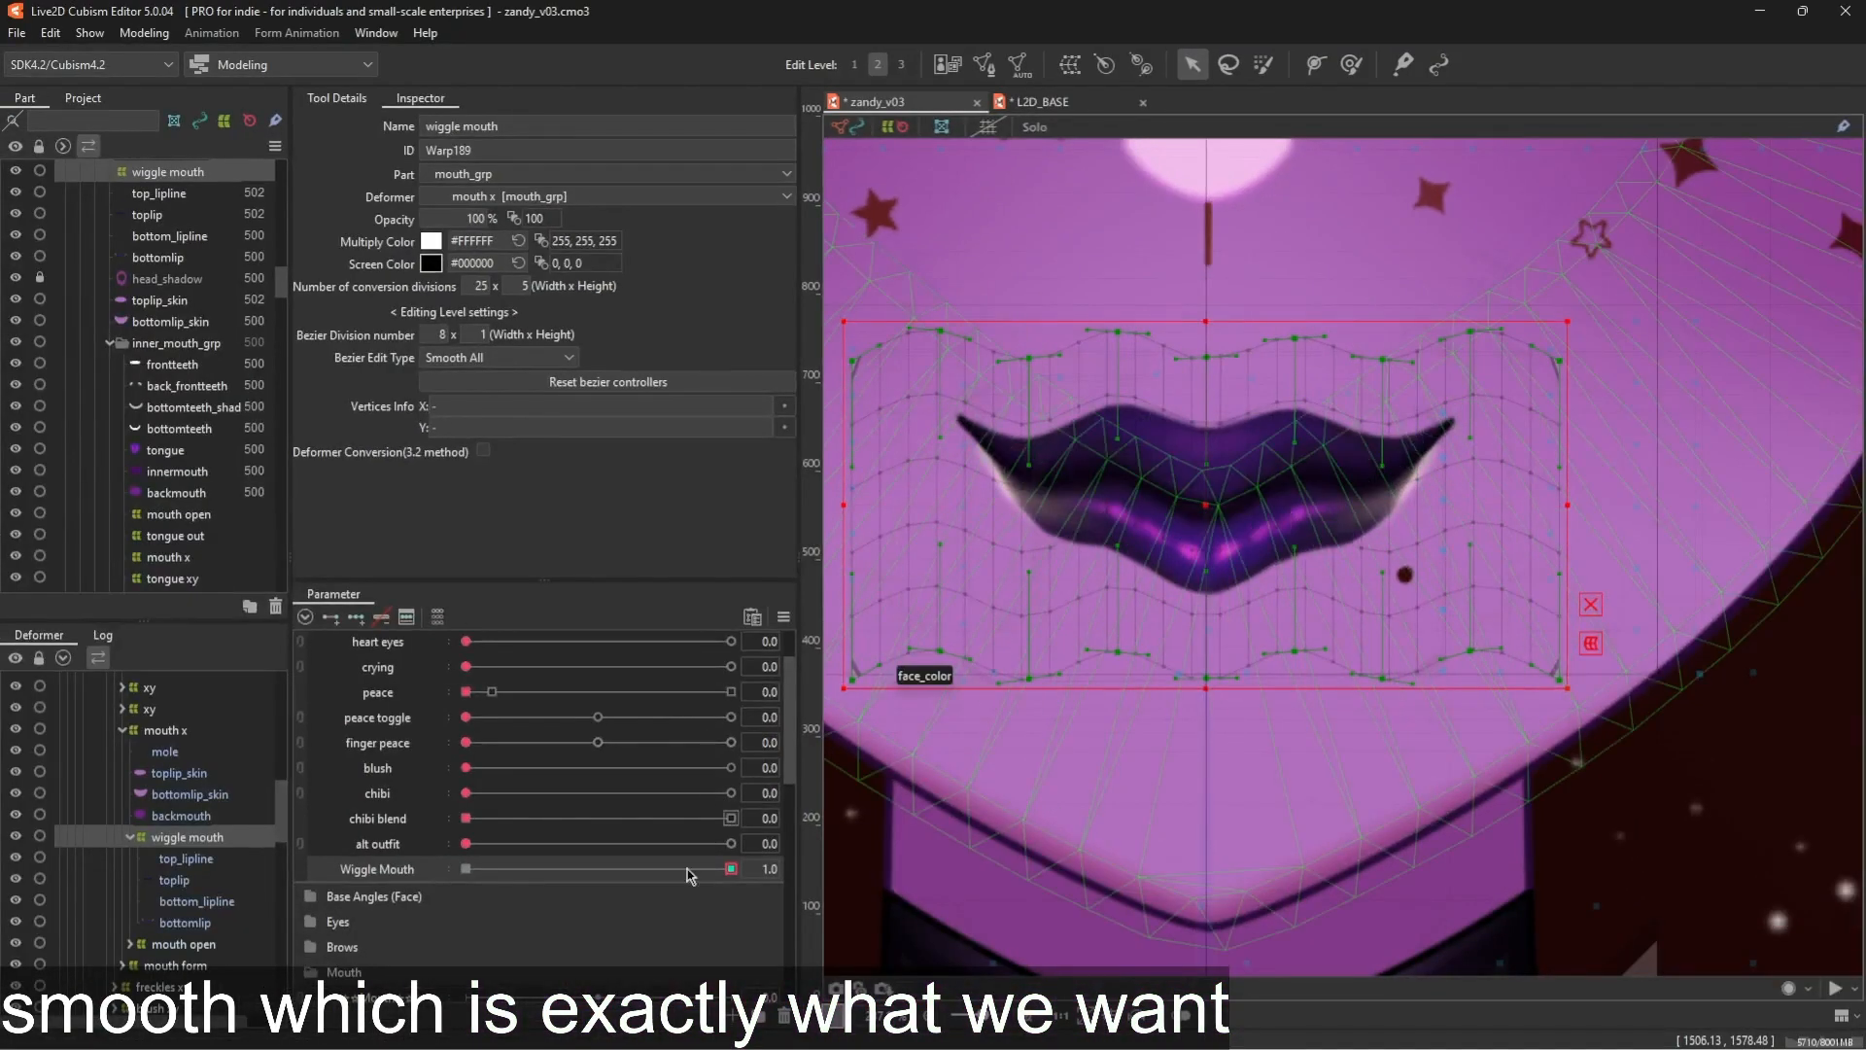
Sweep the Wiggle Mouth parameter from 1.0 back to 0.0 to preview the lip deformation
{"action": "left_click", "coordinate": [731, 868]}
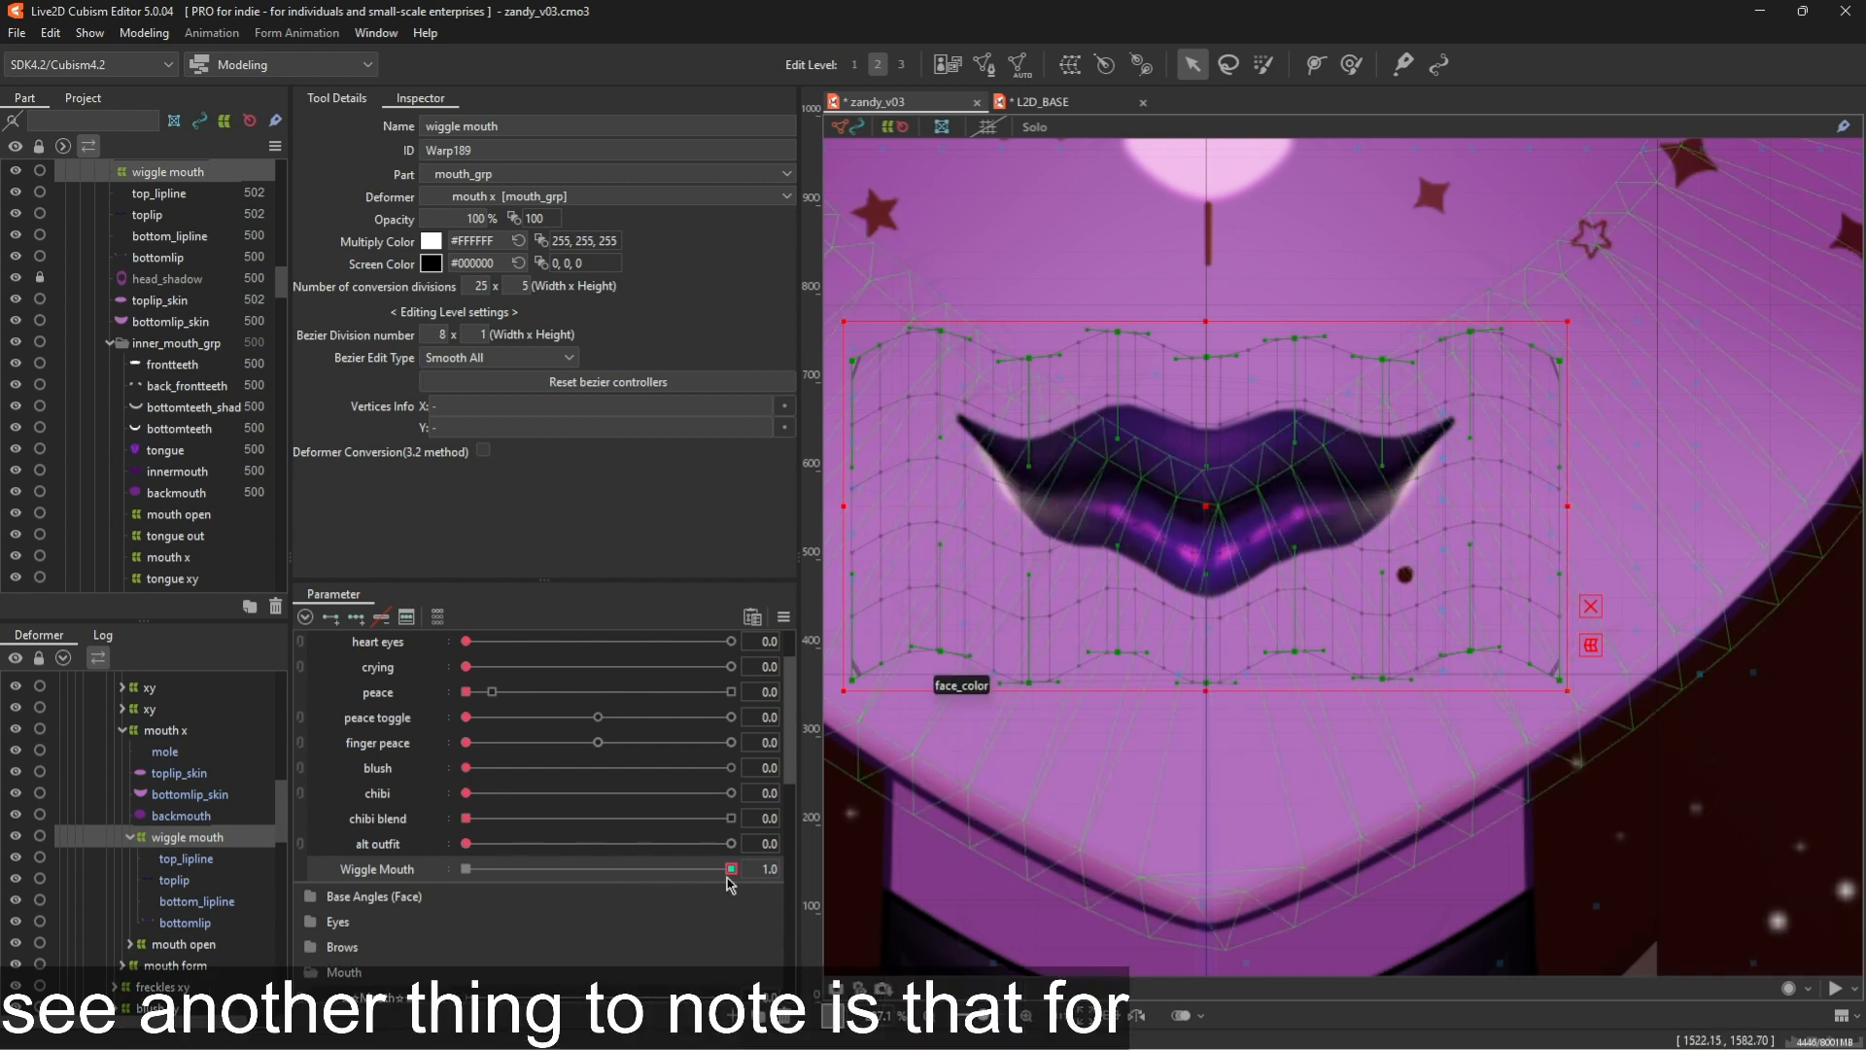
{"action": "left_click_drag", "start_coordinate": [728, 873], "coordinate": [100, 883]}
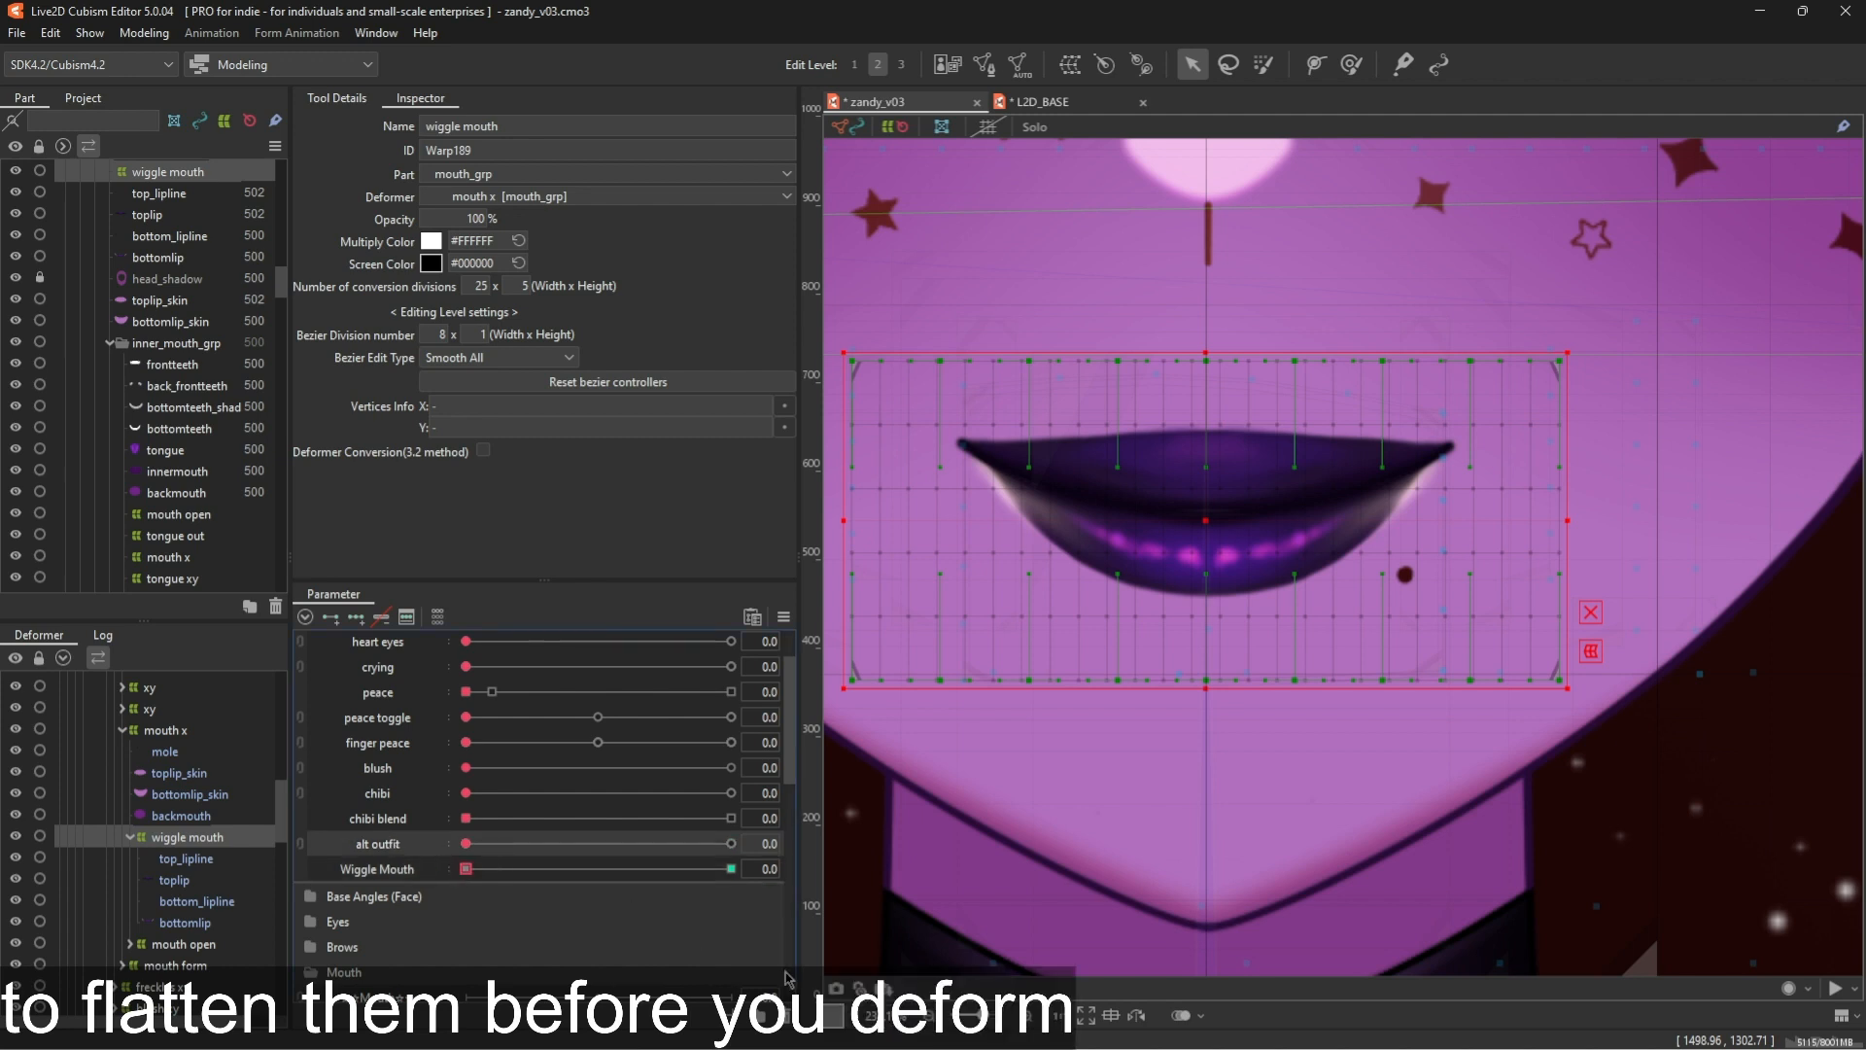
Raise the Wiggle Mouth parameter from 0.0 to 1.0 to preview the wavy lip shape
{"action": "left_click", "coordinate": [740, 1015]}
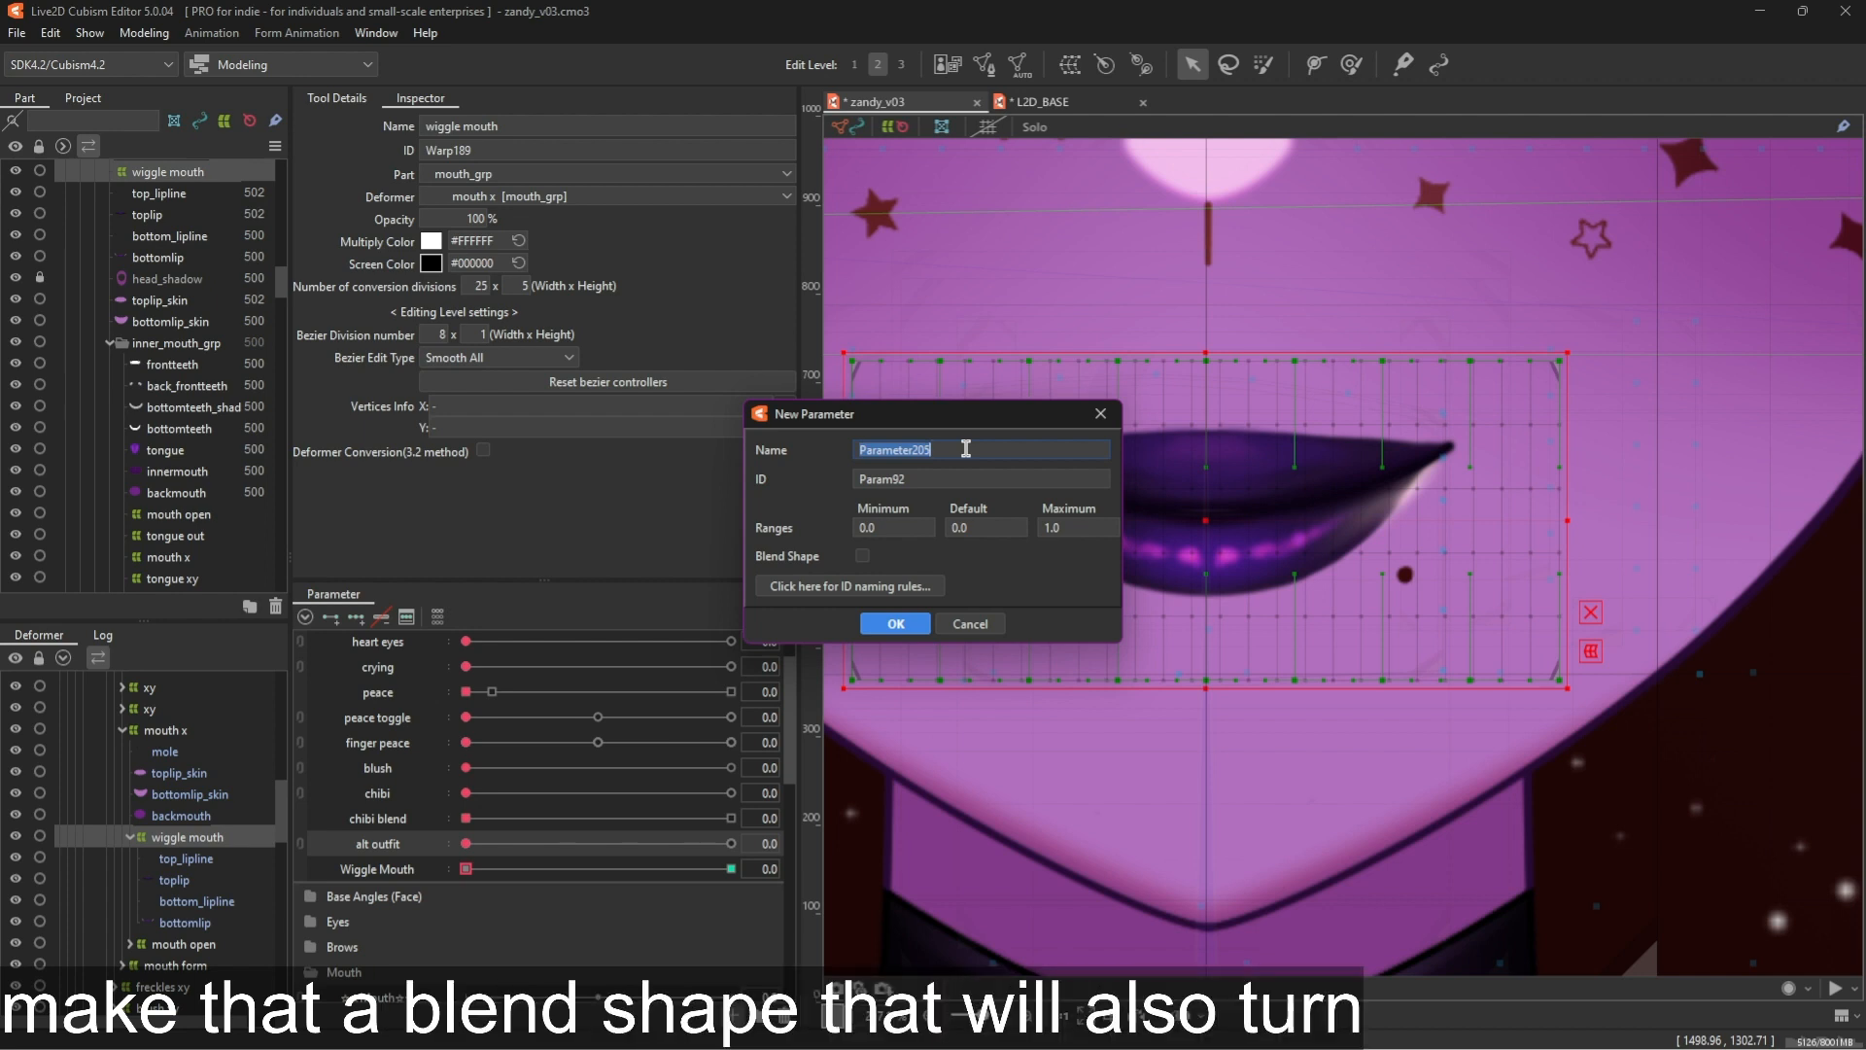
{"action": "left_click", "coordinate": [1100, 415]}
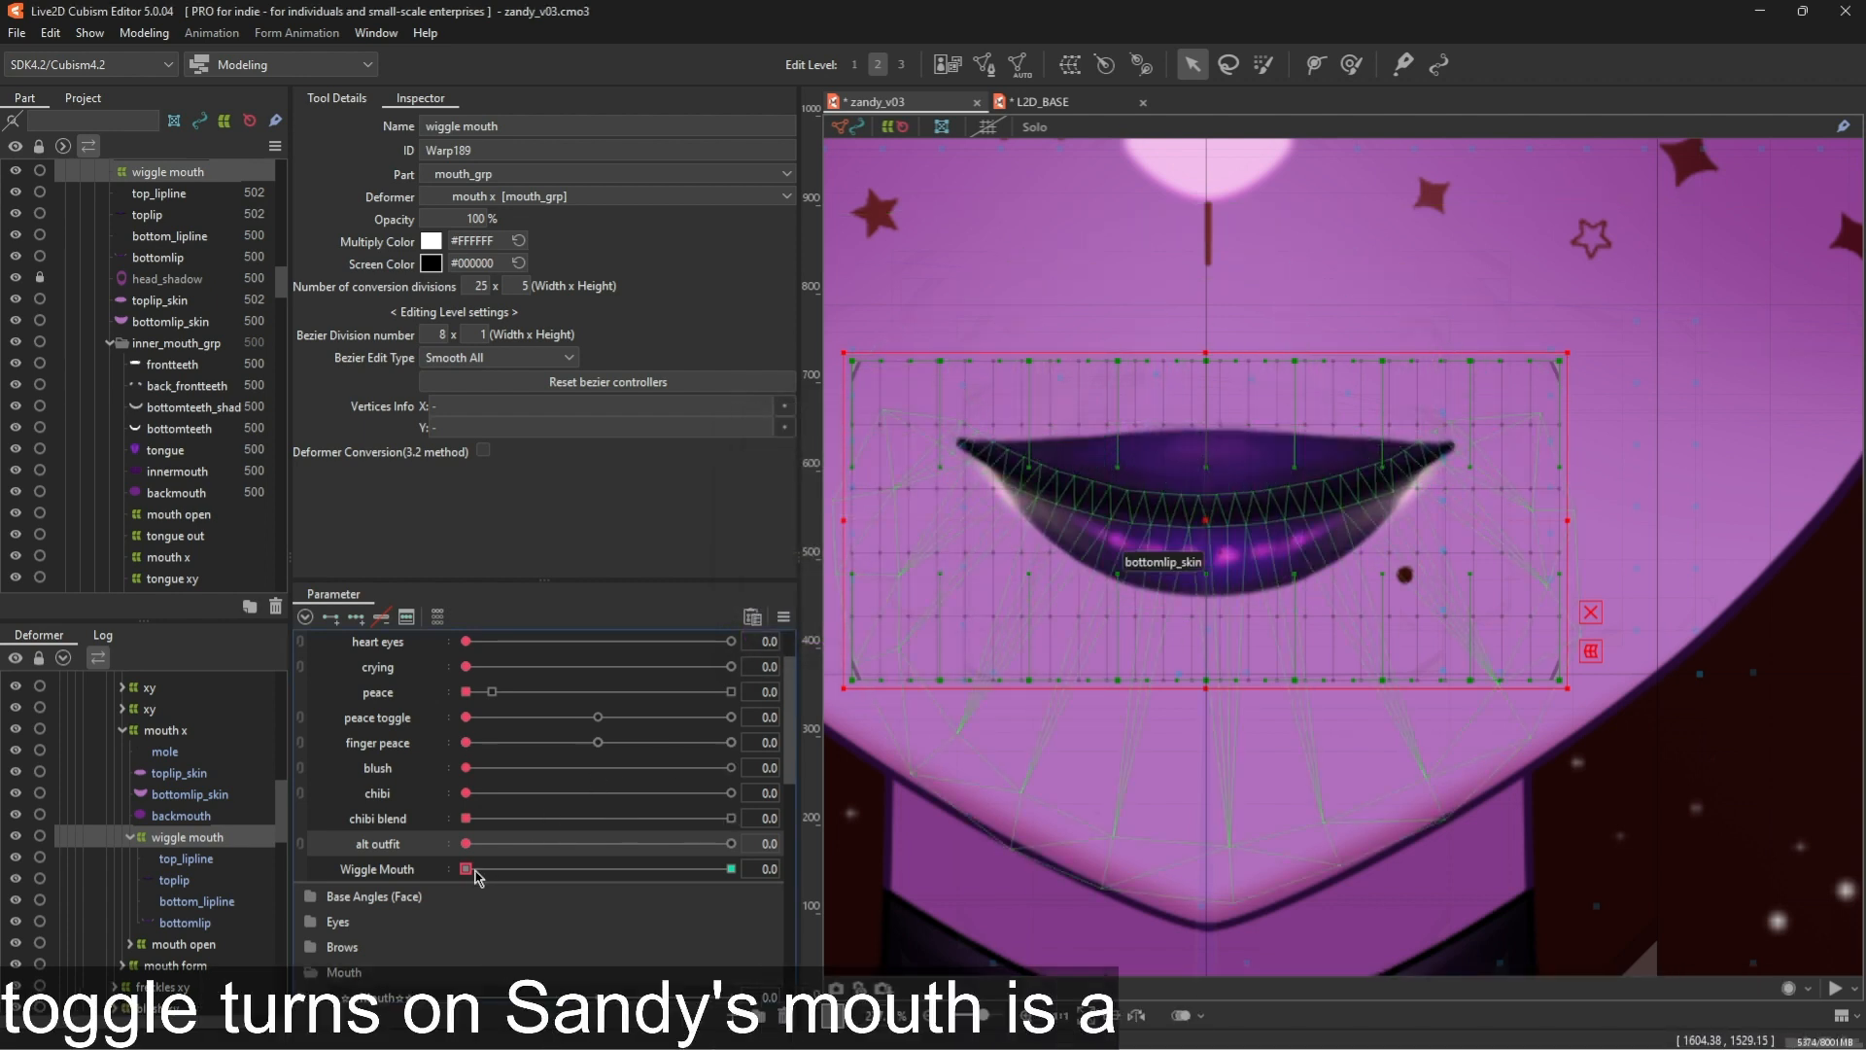
{"action": "mouse_move", "coordinate": [467, 868]}
{"action": "left_mouse_down"}
{"action": "mouse_move", "coordinate": [957, 901]}
{"action": "mouse_move", "coordinate": [388, 867]}
{"action": "mouse_move", "coordinate": [508, 924]}
{"action": "mouse_move", "coordinate": [731, 868]}
{"action": "left_mouse_up"}
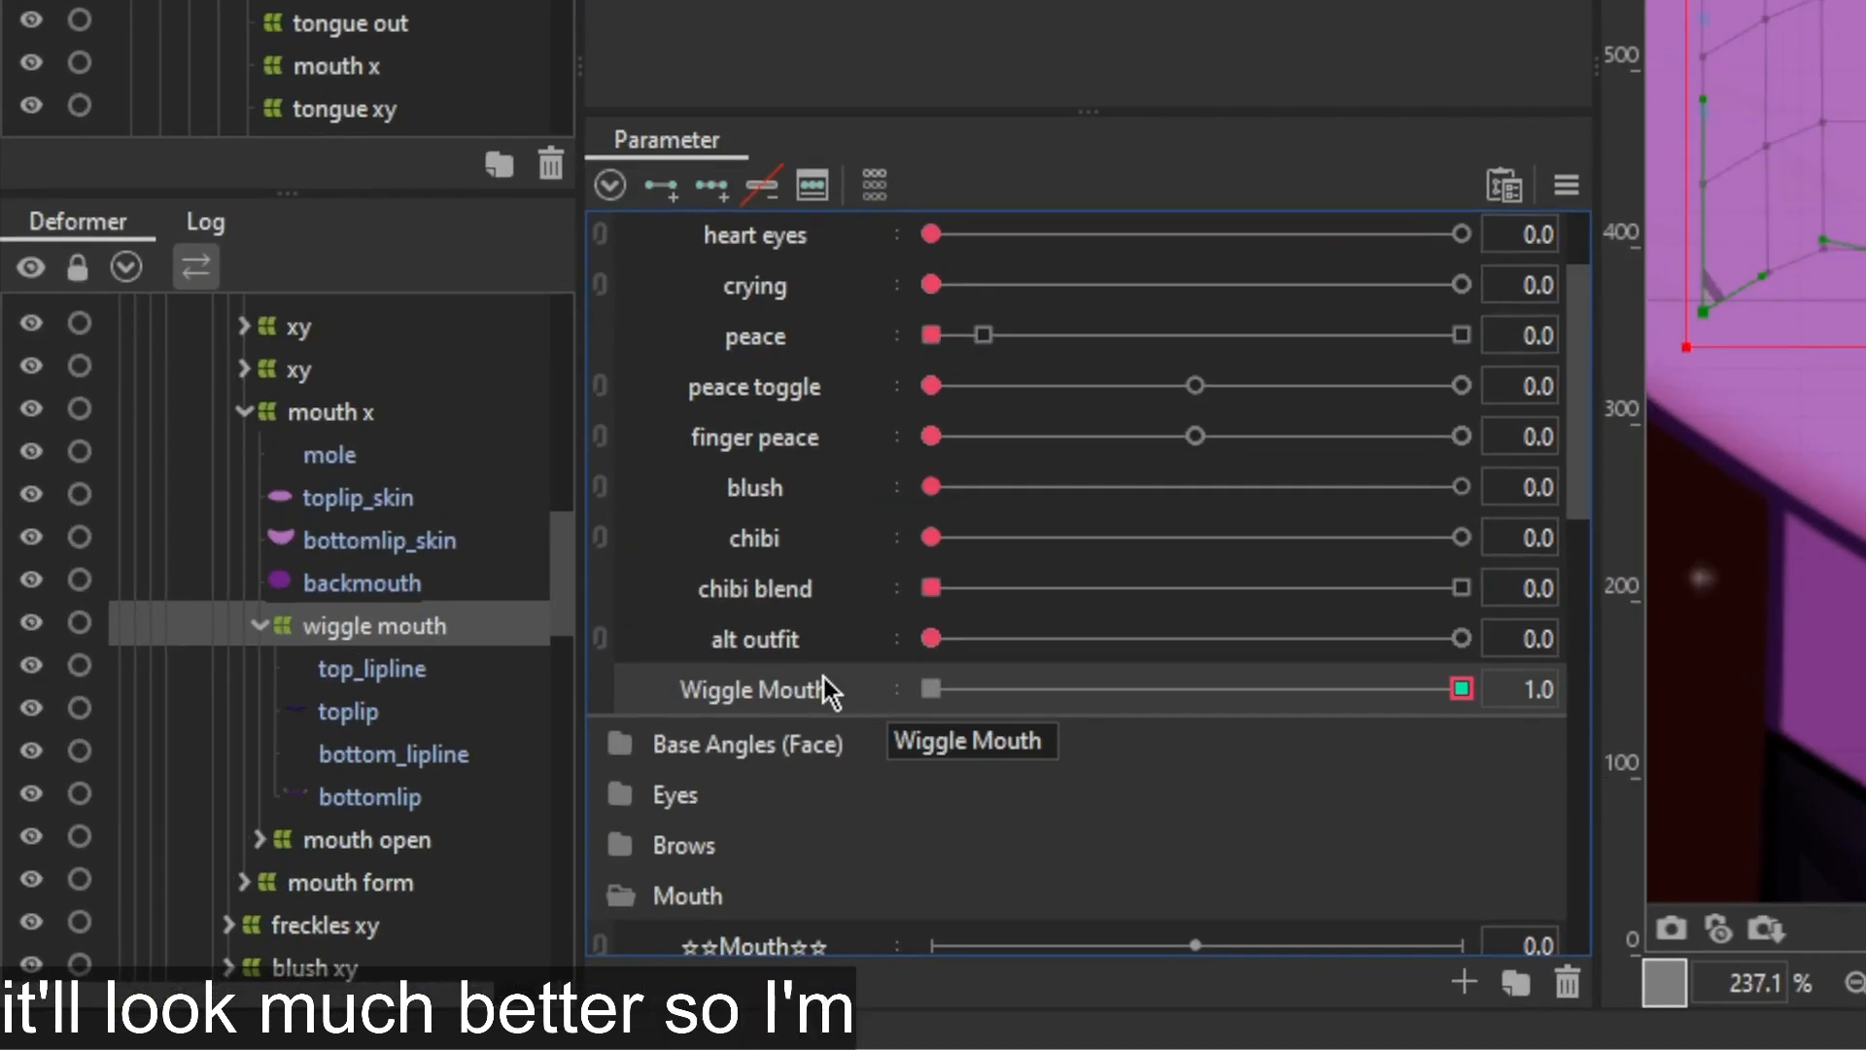
Create a regular parameter named Wiggle Animation with ID ParamWiggleAnimation and a range of 0.0 to 1.0
{"action": "left_click", "coordinate": [1466, 980]}
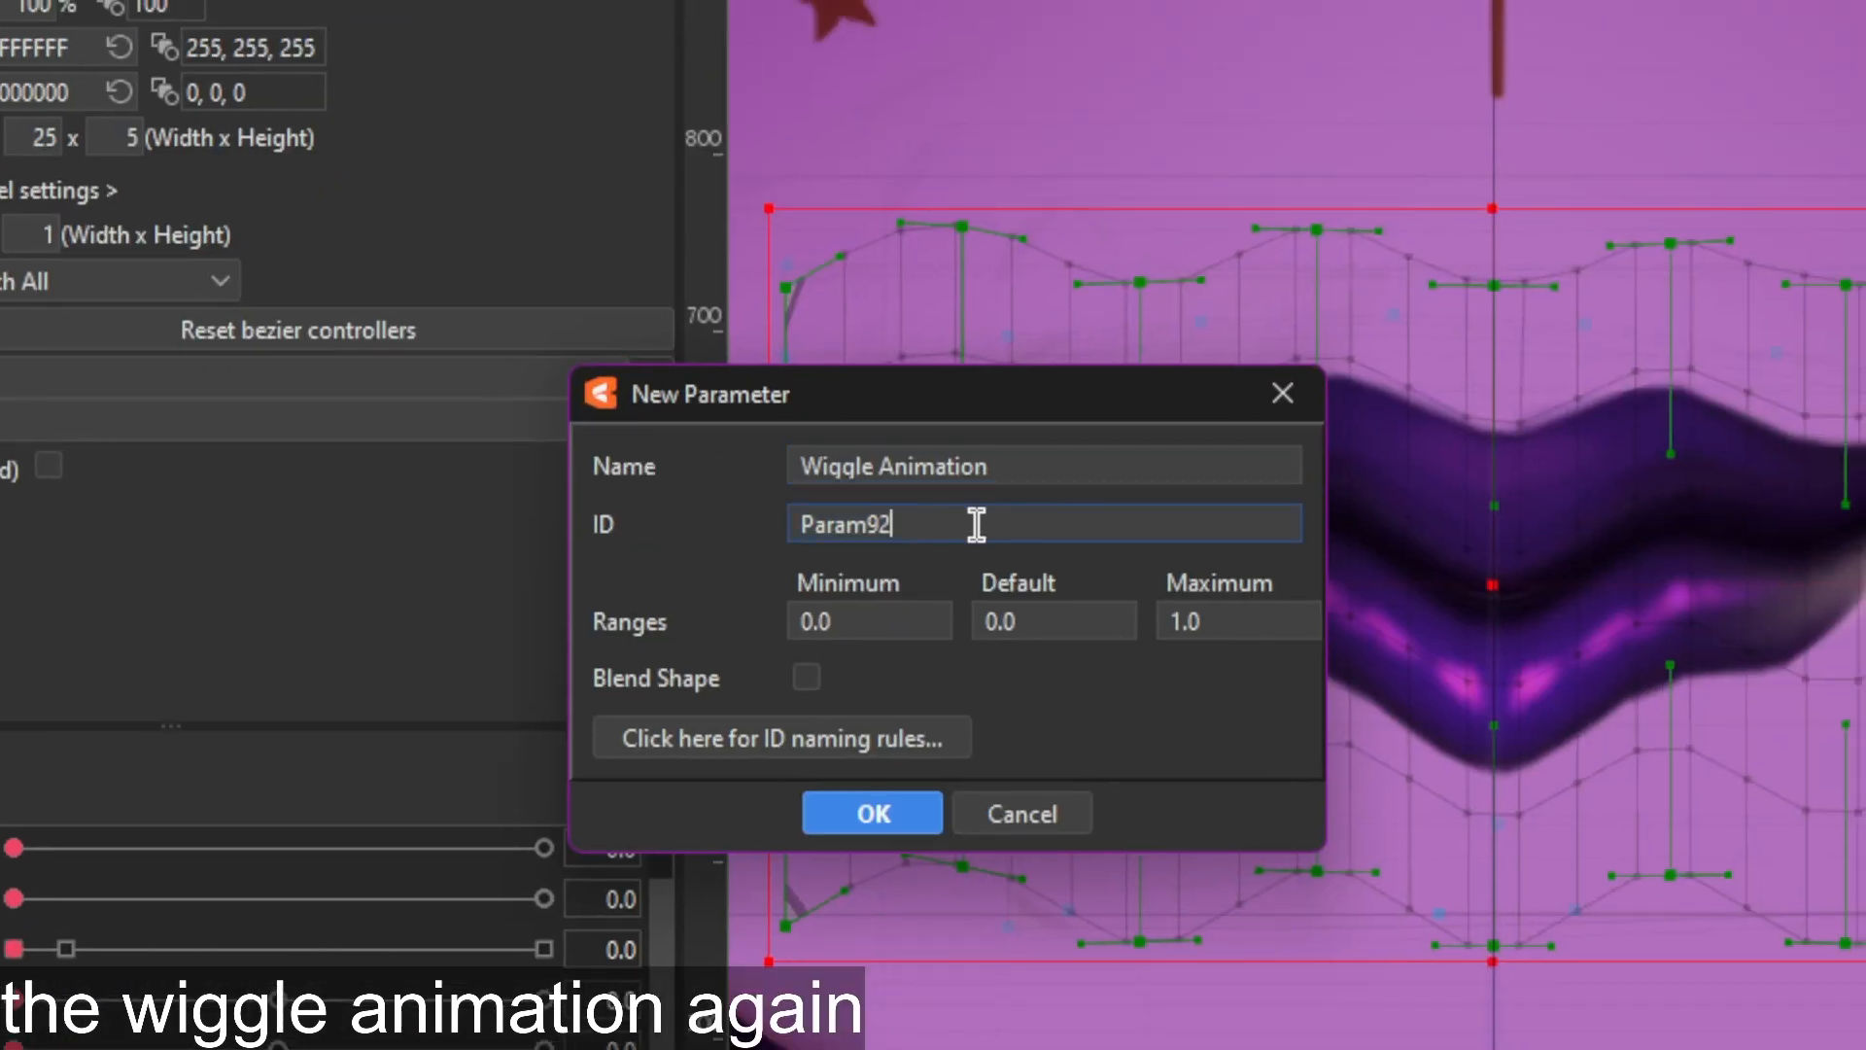
{"action": "key", "text": "BackSpace"}
{"action": "type", "text": "WiggleAnimation"}
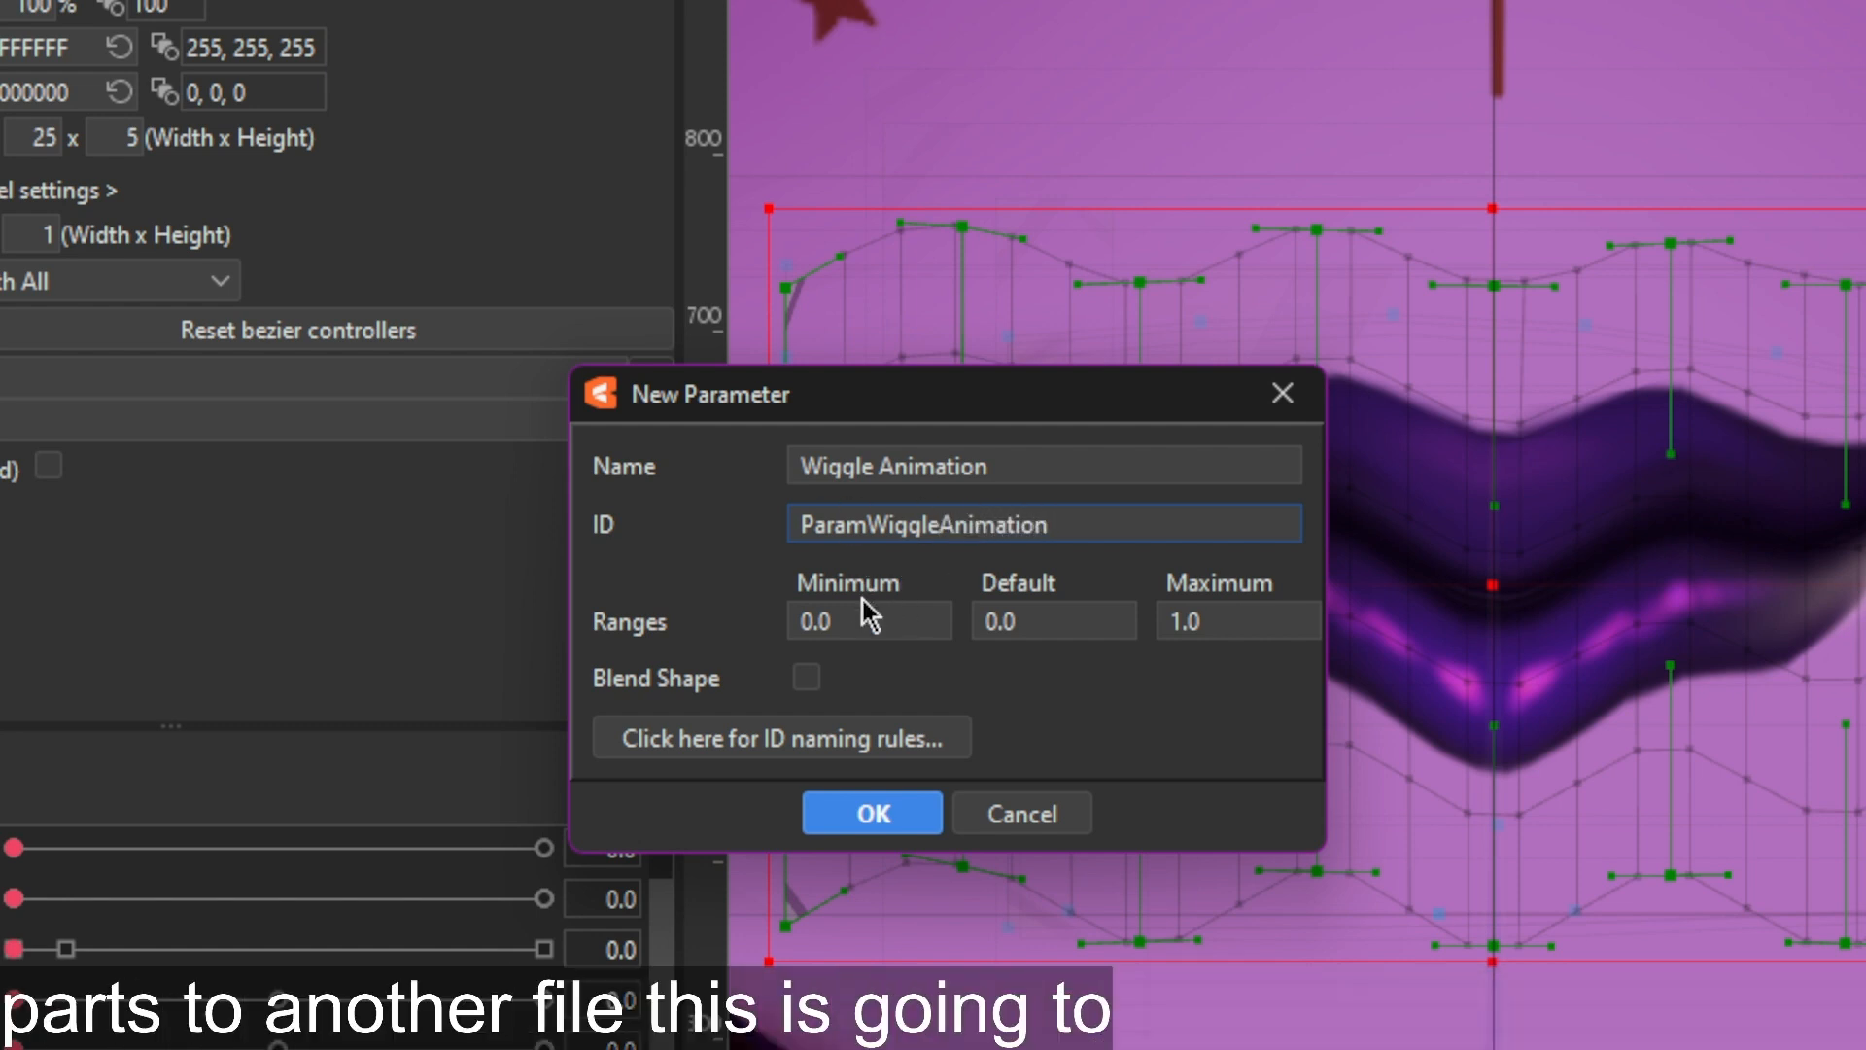
{"action": "left_click", "coordinate": [880, 810]}
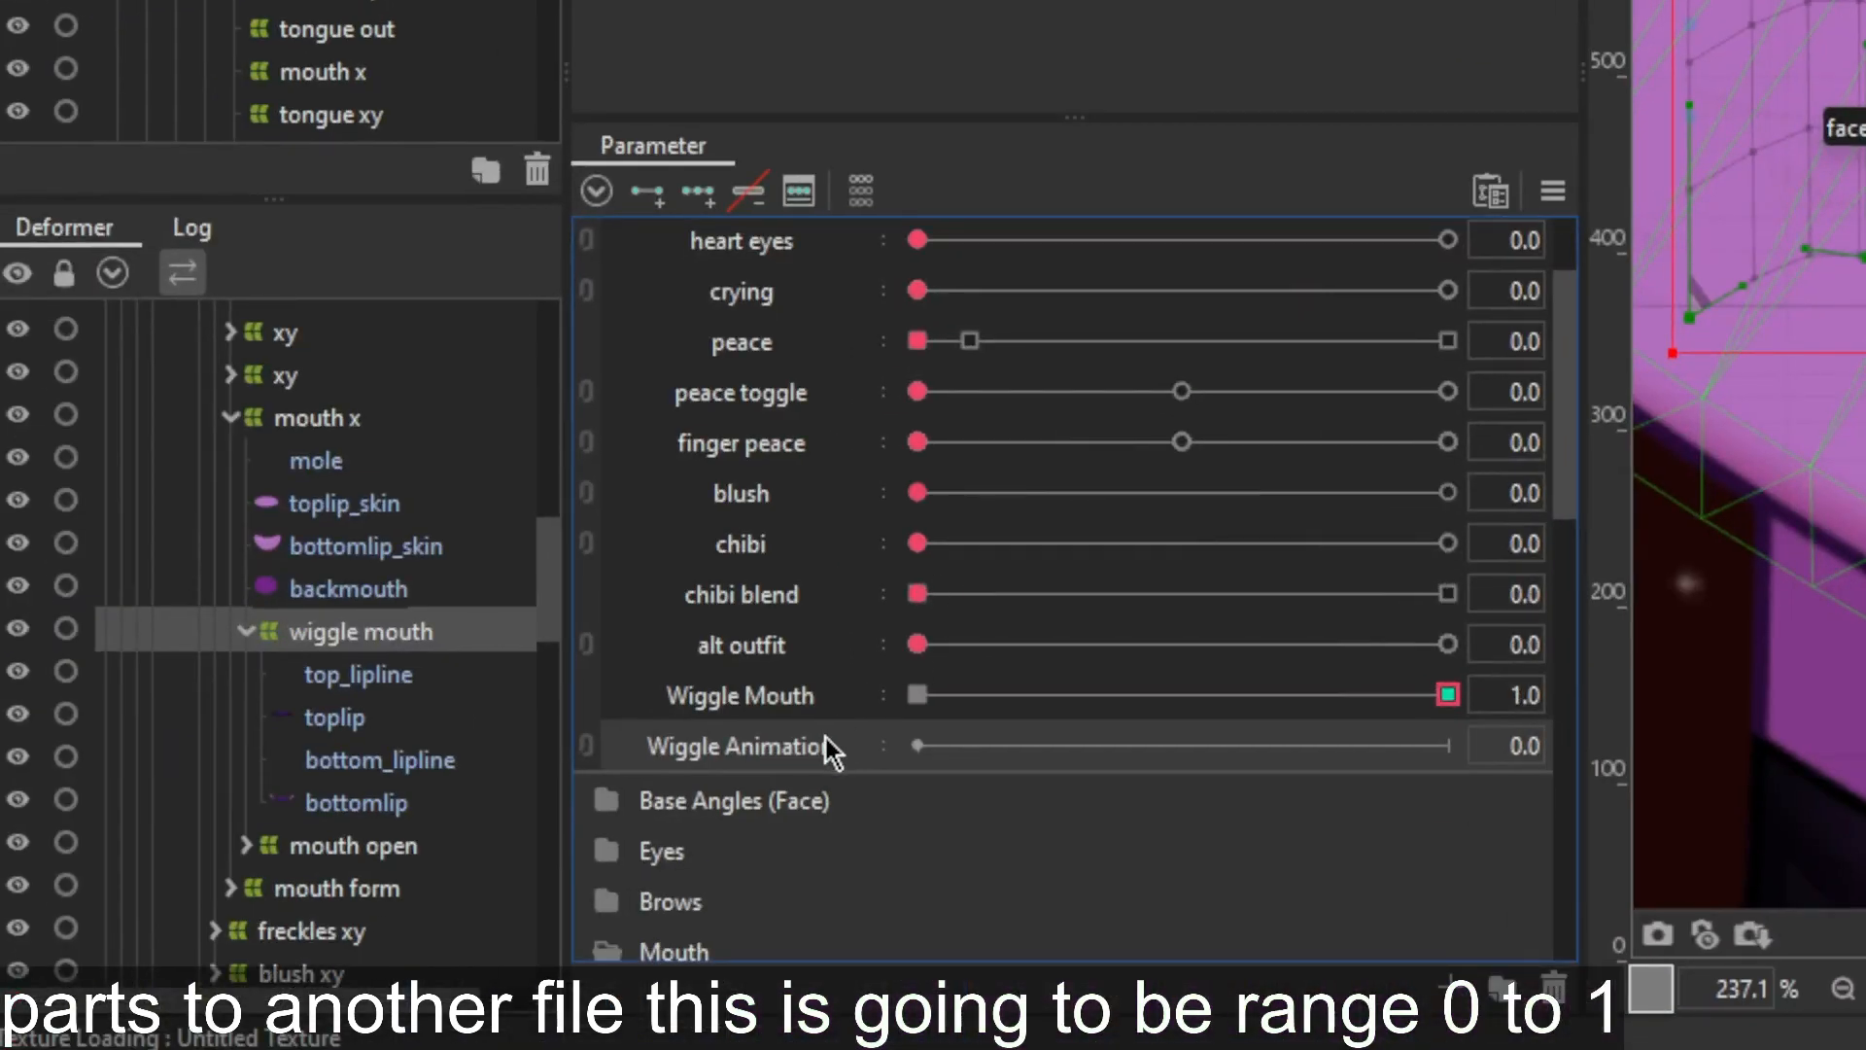
Edit the Wiggle Animation parameter and enable its Repeat option
{"action": "right_click", "coordinate": [824, 744]}
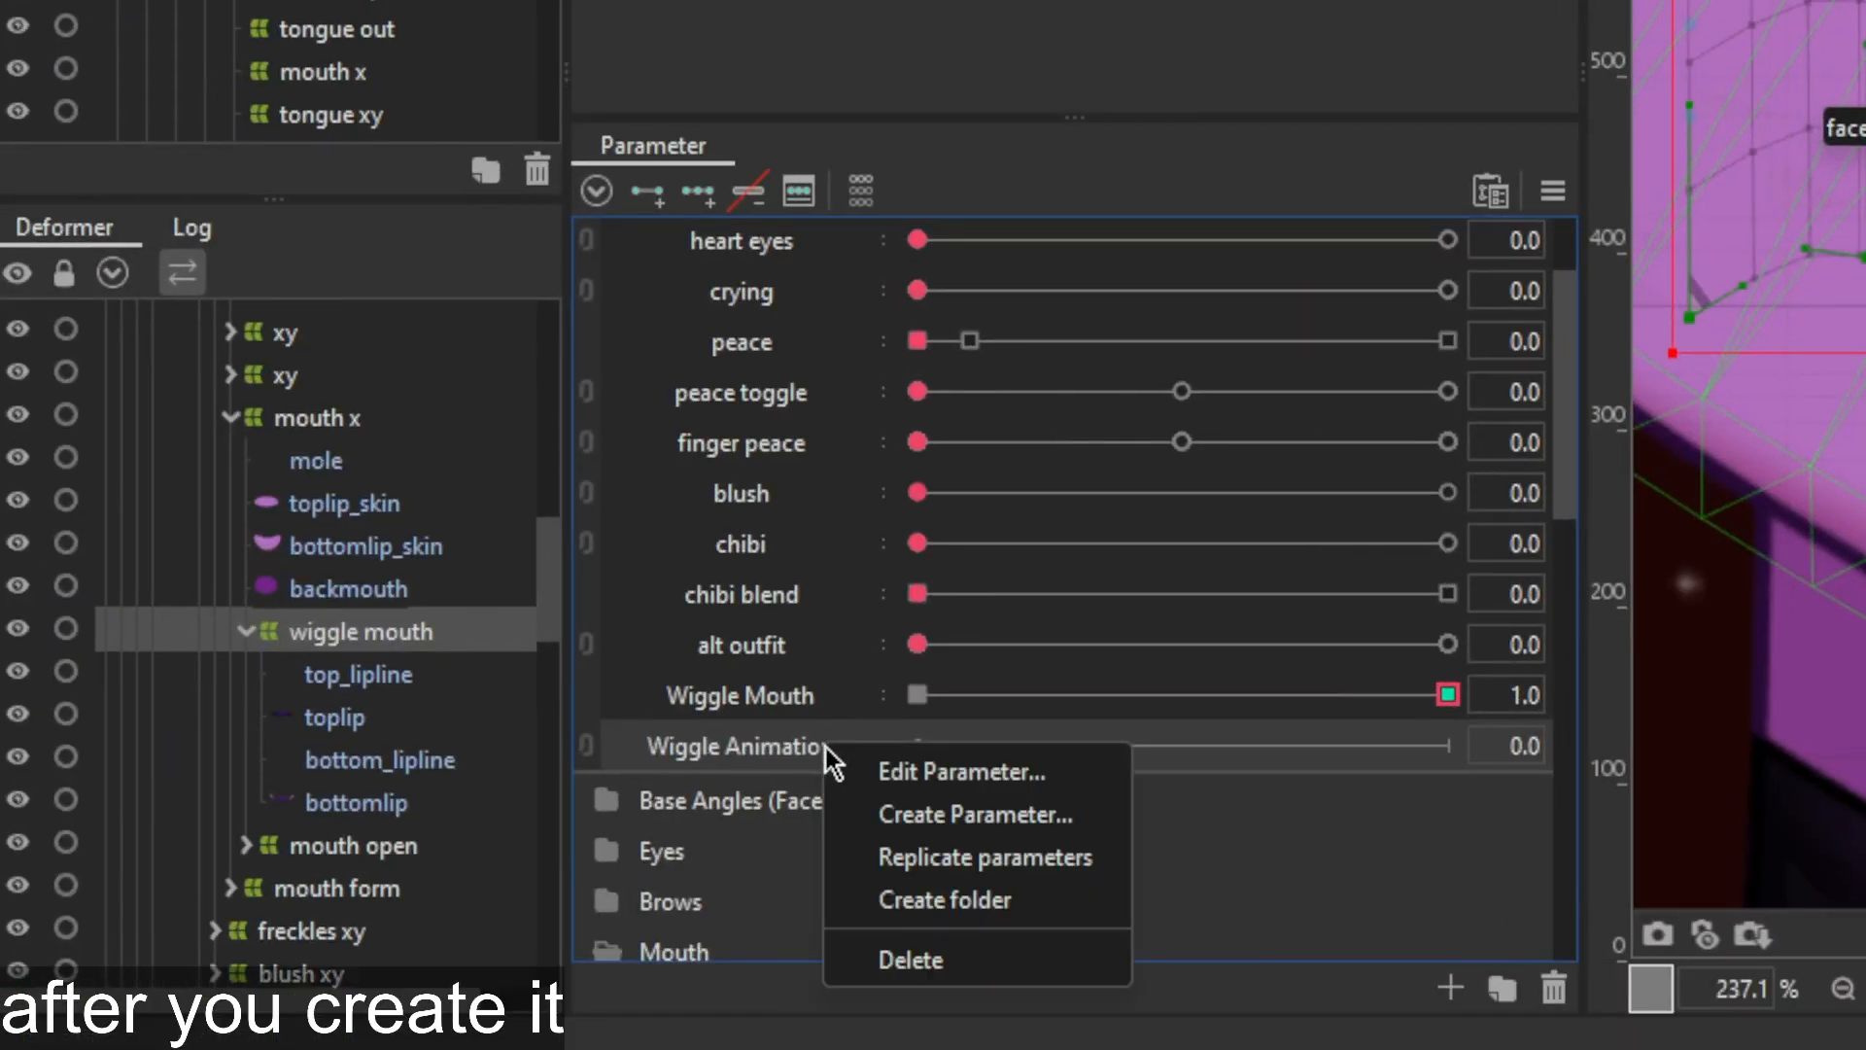
{"action": "left_click", "coordinate": [902, 768]}
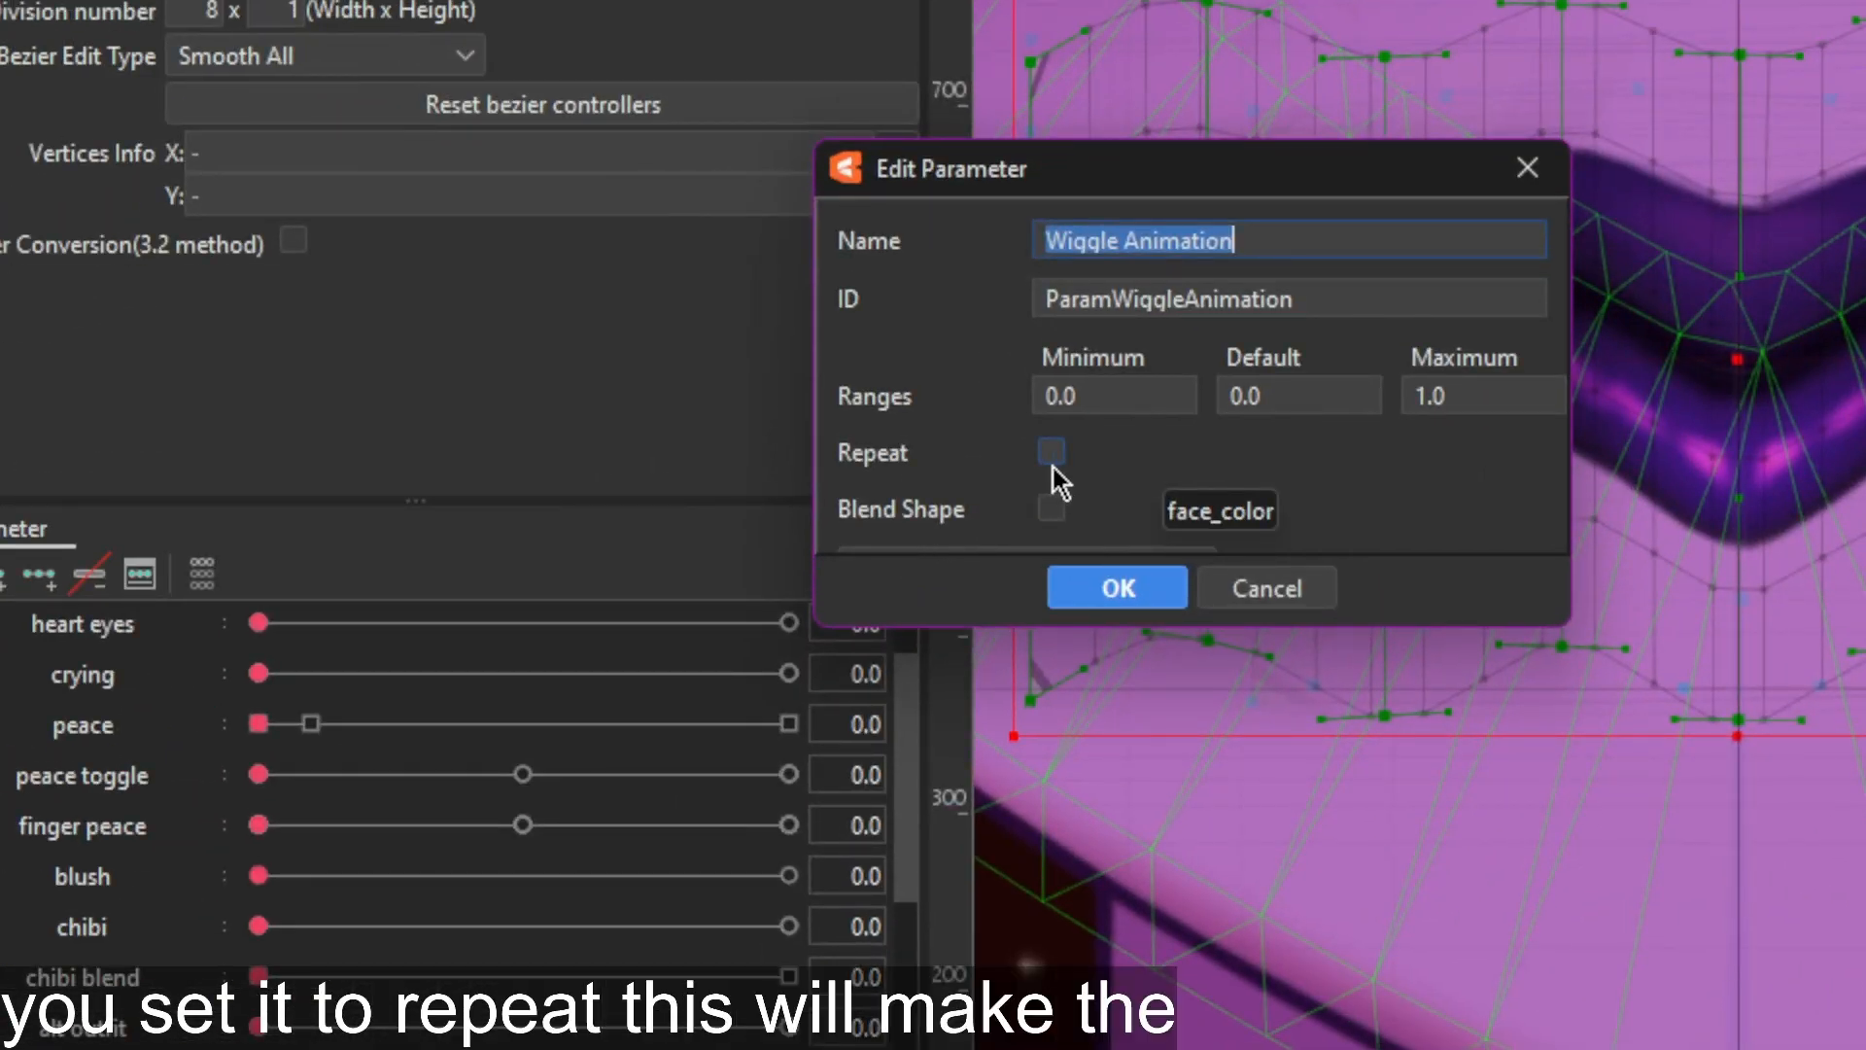
{"action": "left_click", "coordinate": [1052, 463]}
{"action": "left_click", "coordinate": [1116, 586]}
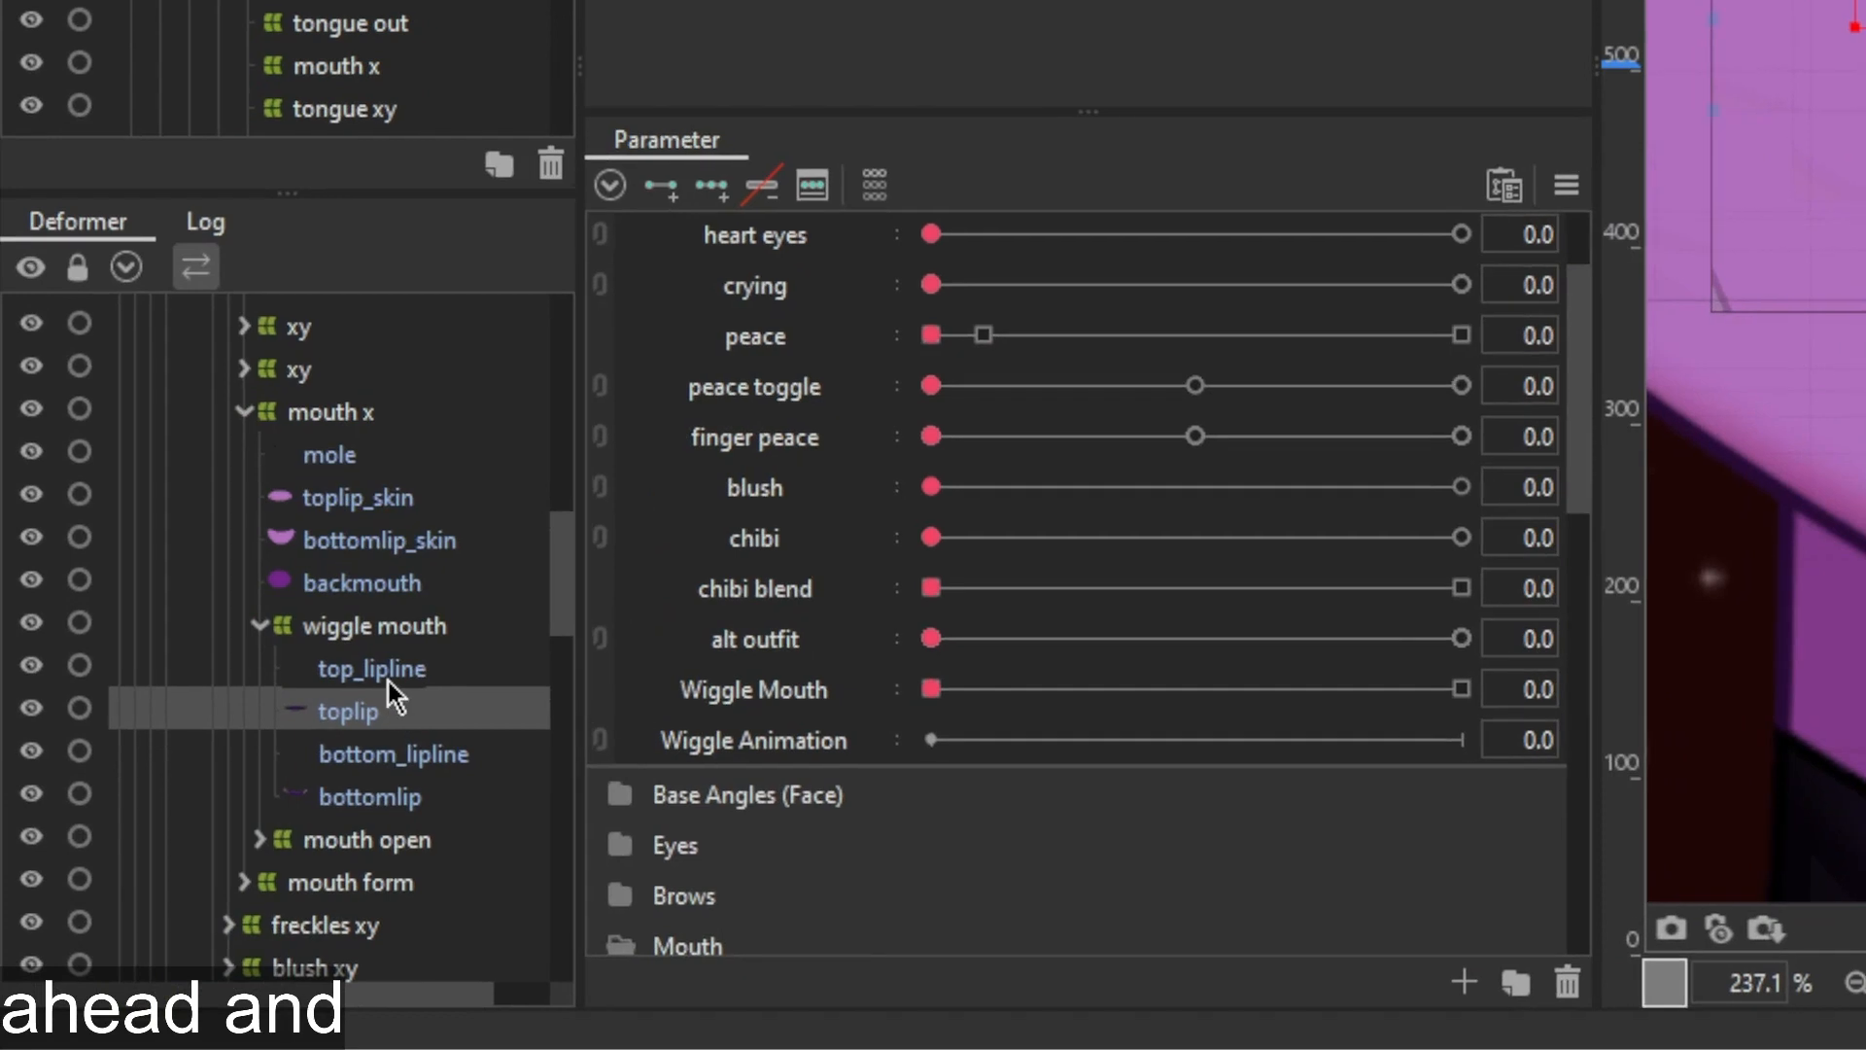
Move top_lipline, toplip, bottom_lipline and bottomlip out of the wiggle mouth deformer so they sit directly under mouth x
{"action": "left_click", "coordinate": [197, 863]}
{"action": "left_click", "coordinate": [358, 799], "text": "shift"}
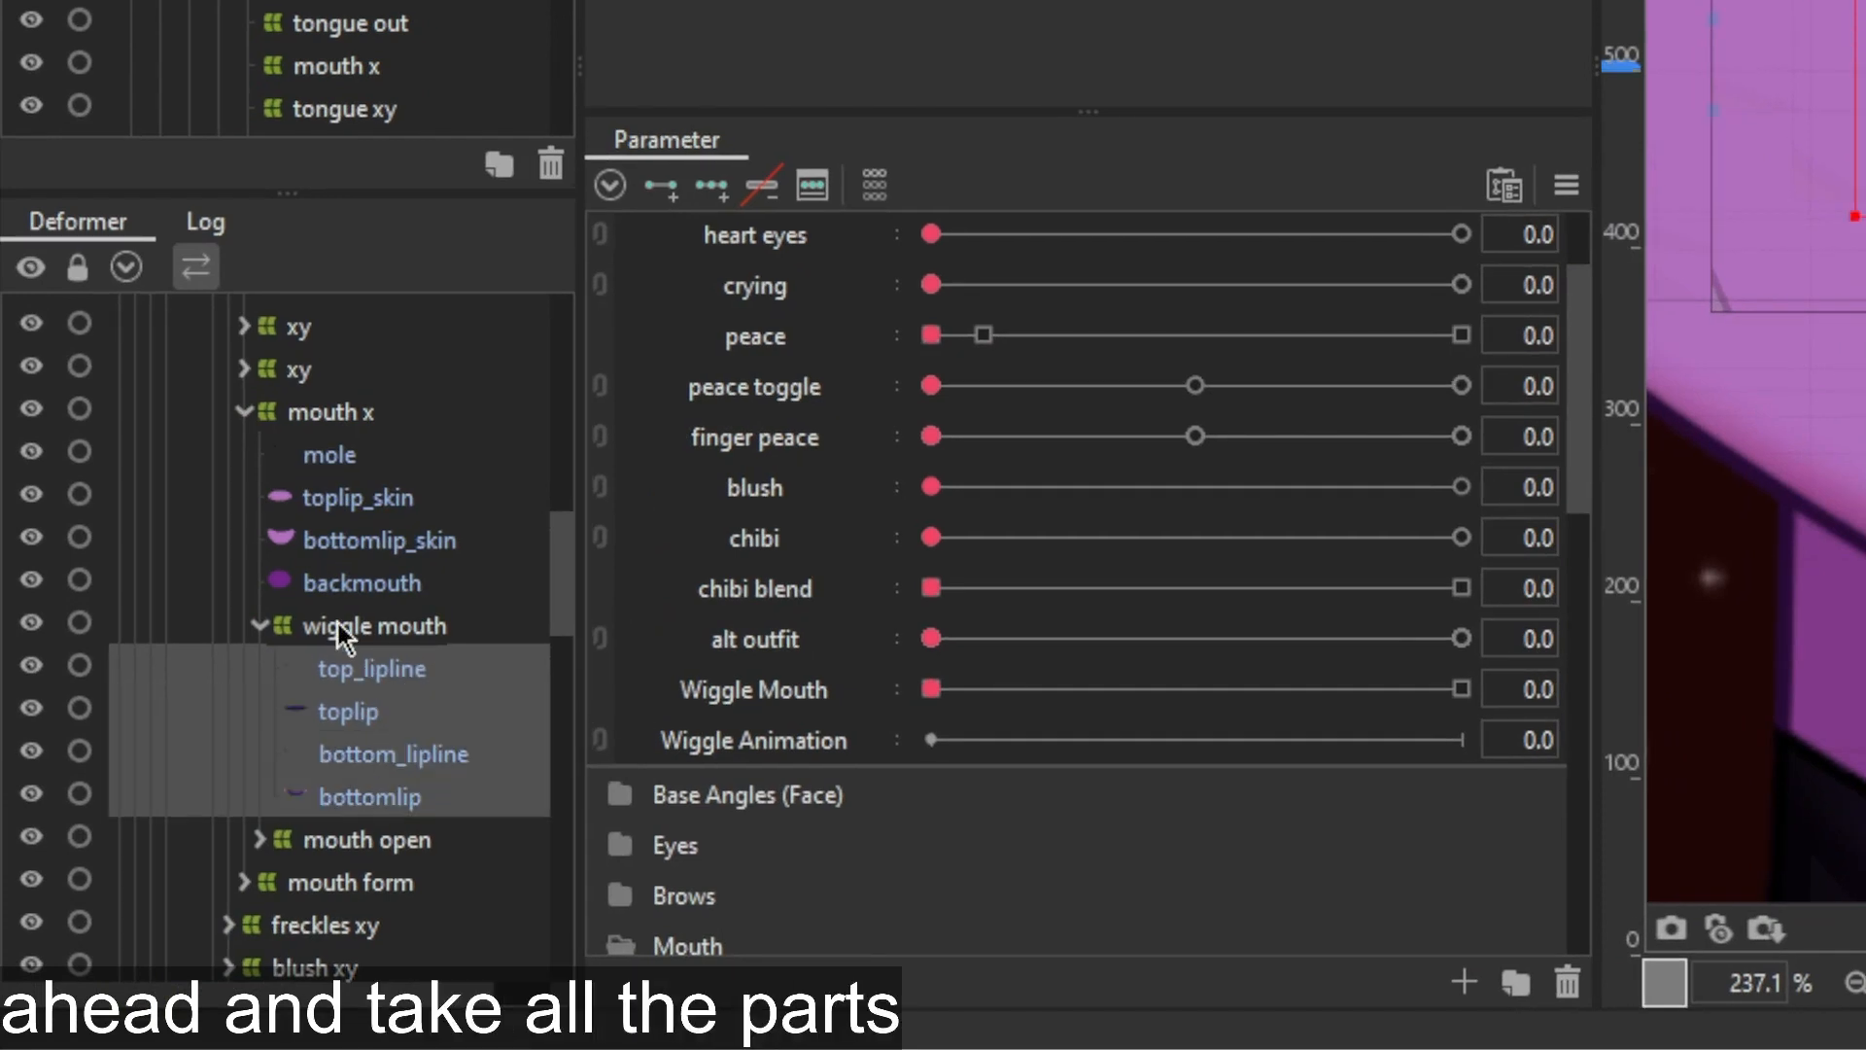
{"action": "left_click_drag", "start_coordinate": [369, 675], "coordinate": [443, 622]}
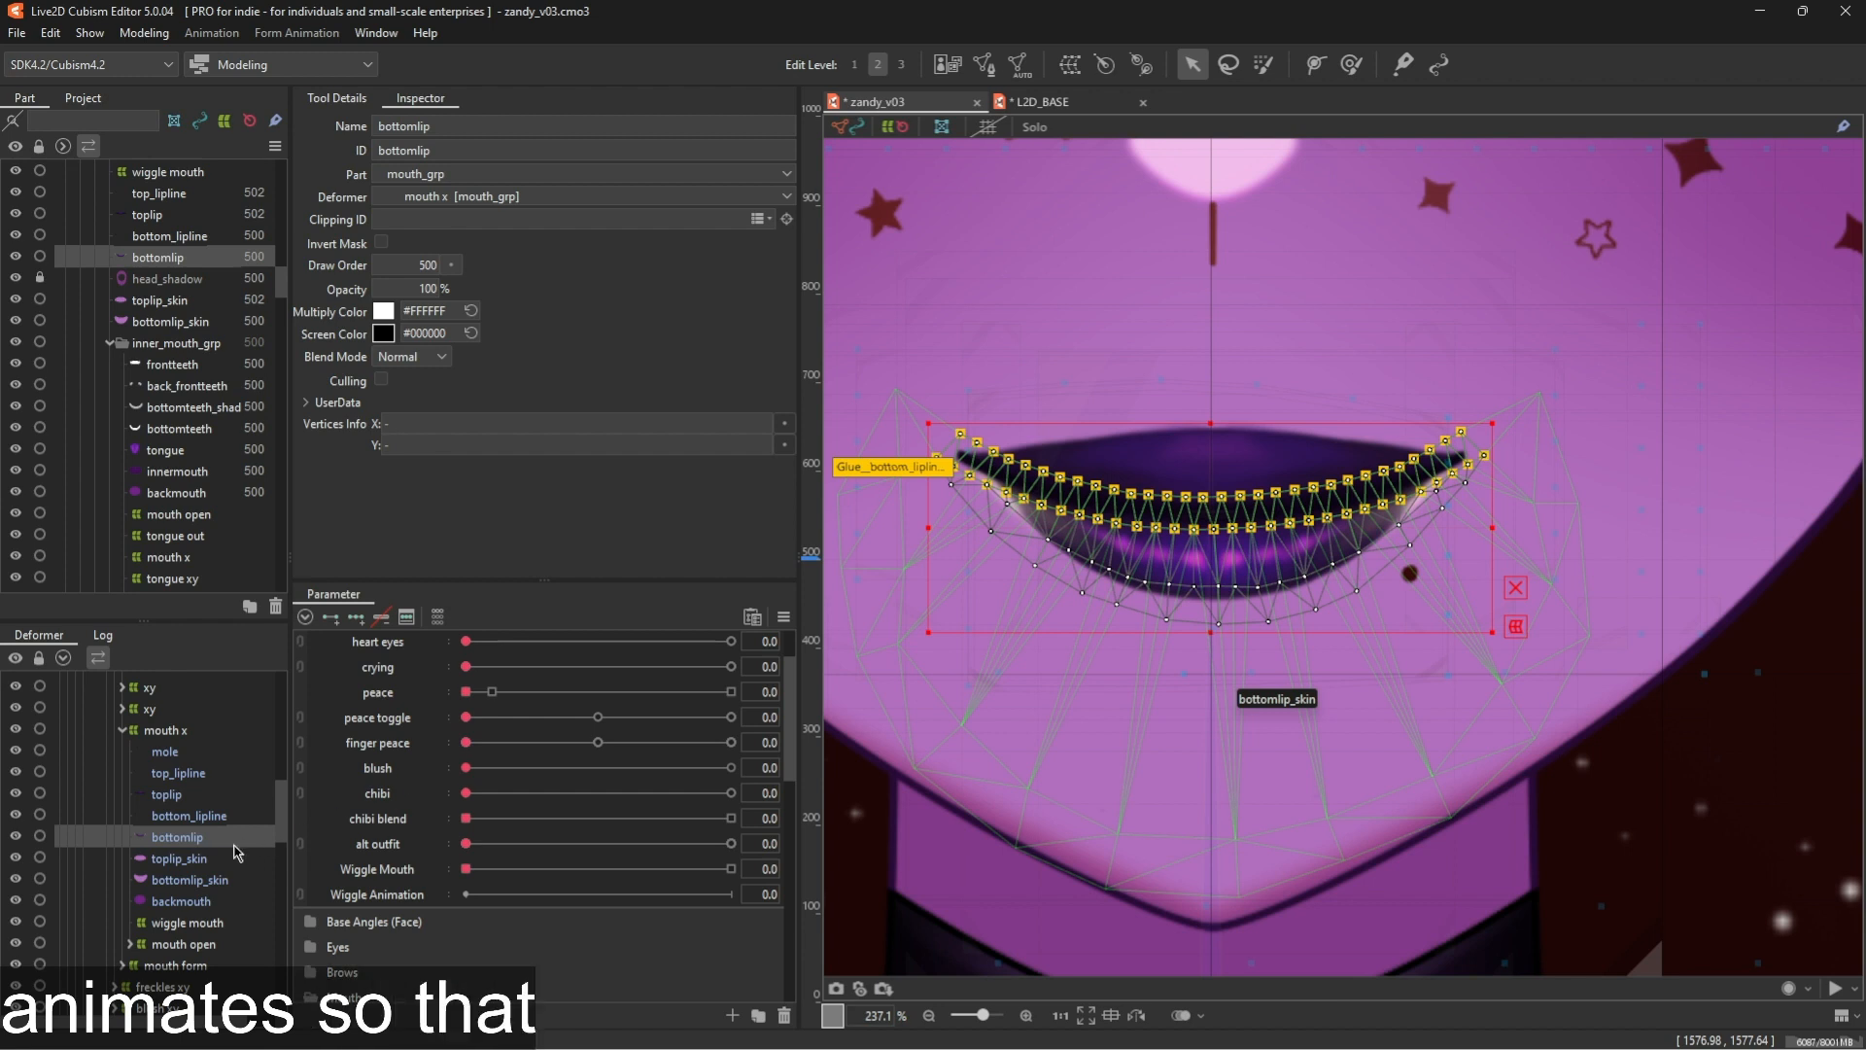
Create a warp deformer named temp movement as parent of wiggle mouth, with 8 x 1 Bezier and 25 x 5 conversion divisions
{"action": "left_click", "coordinate": [190, 924]}
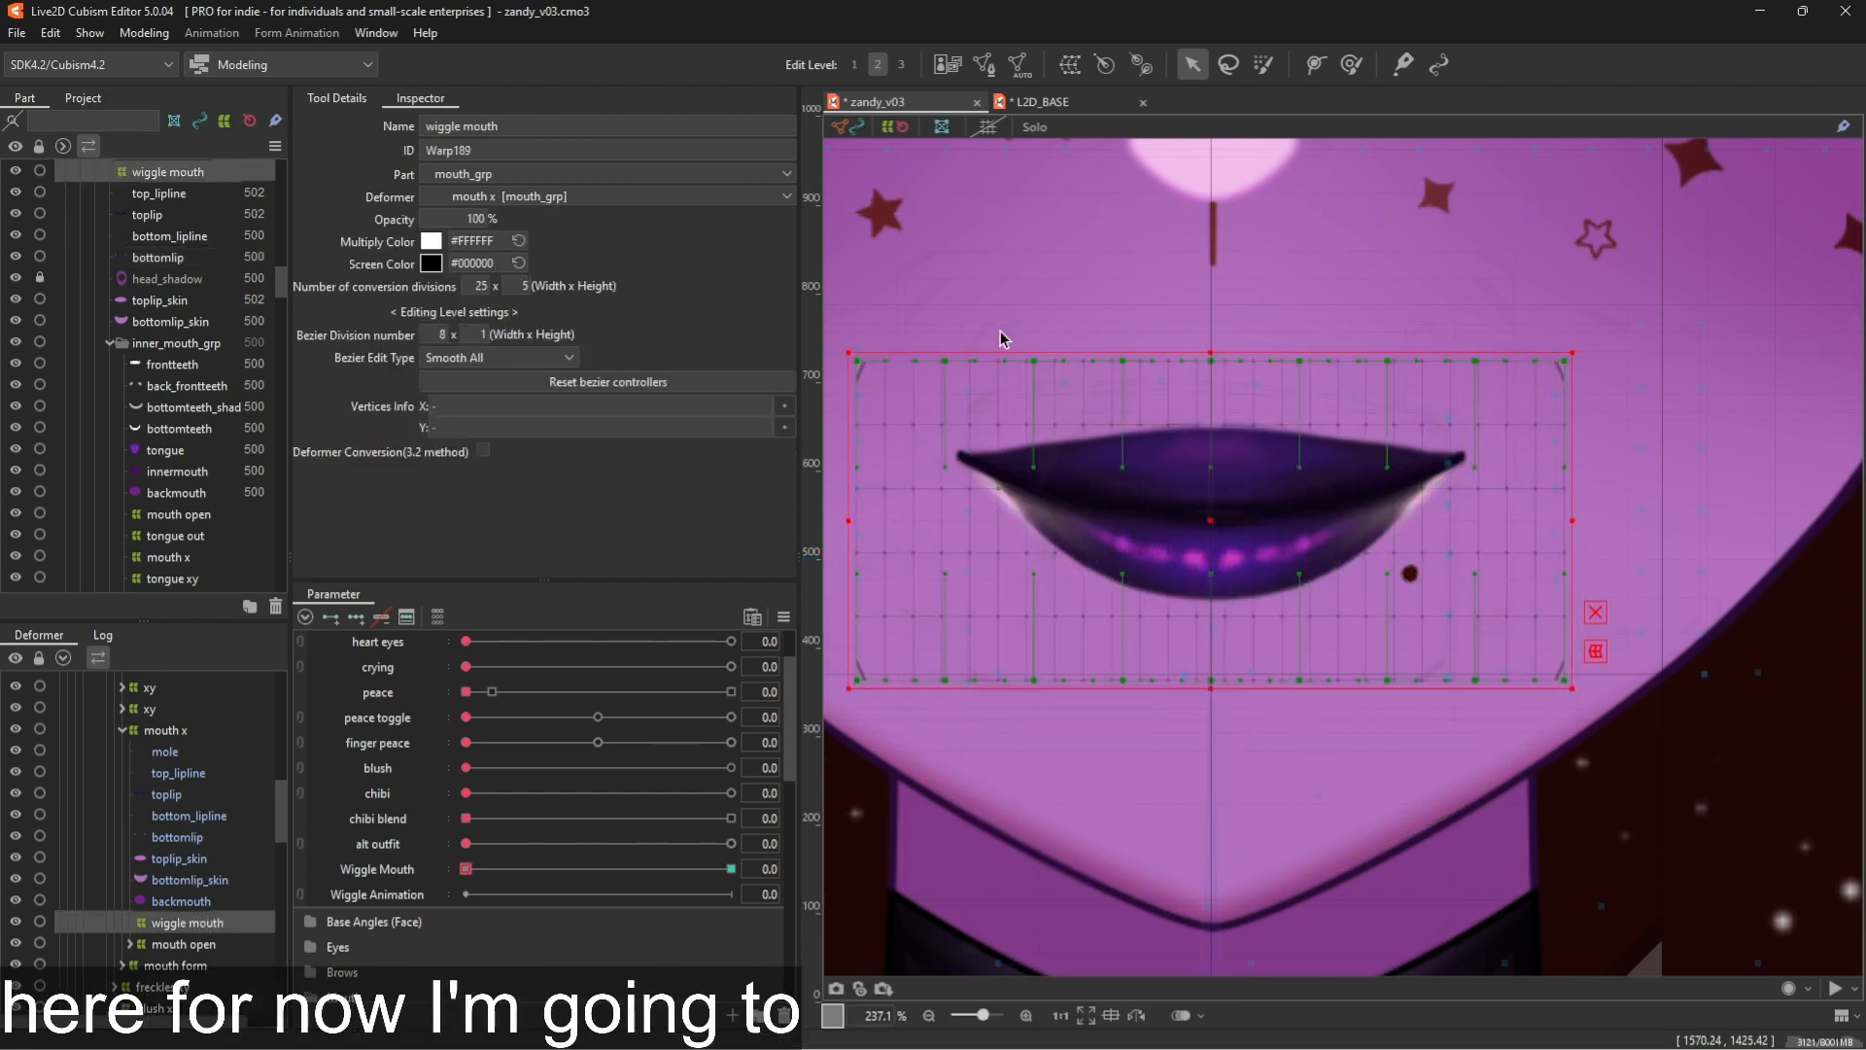
{"action": "left_click", "coordinate": [1069, 64]}
{"action": "left_click_drag", "start_coordinate": [1202, 396], "coordinate": [912, 386]}
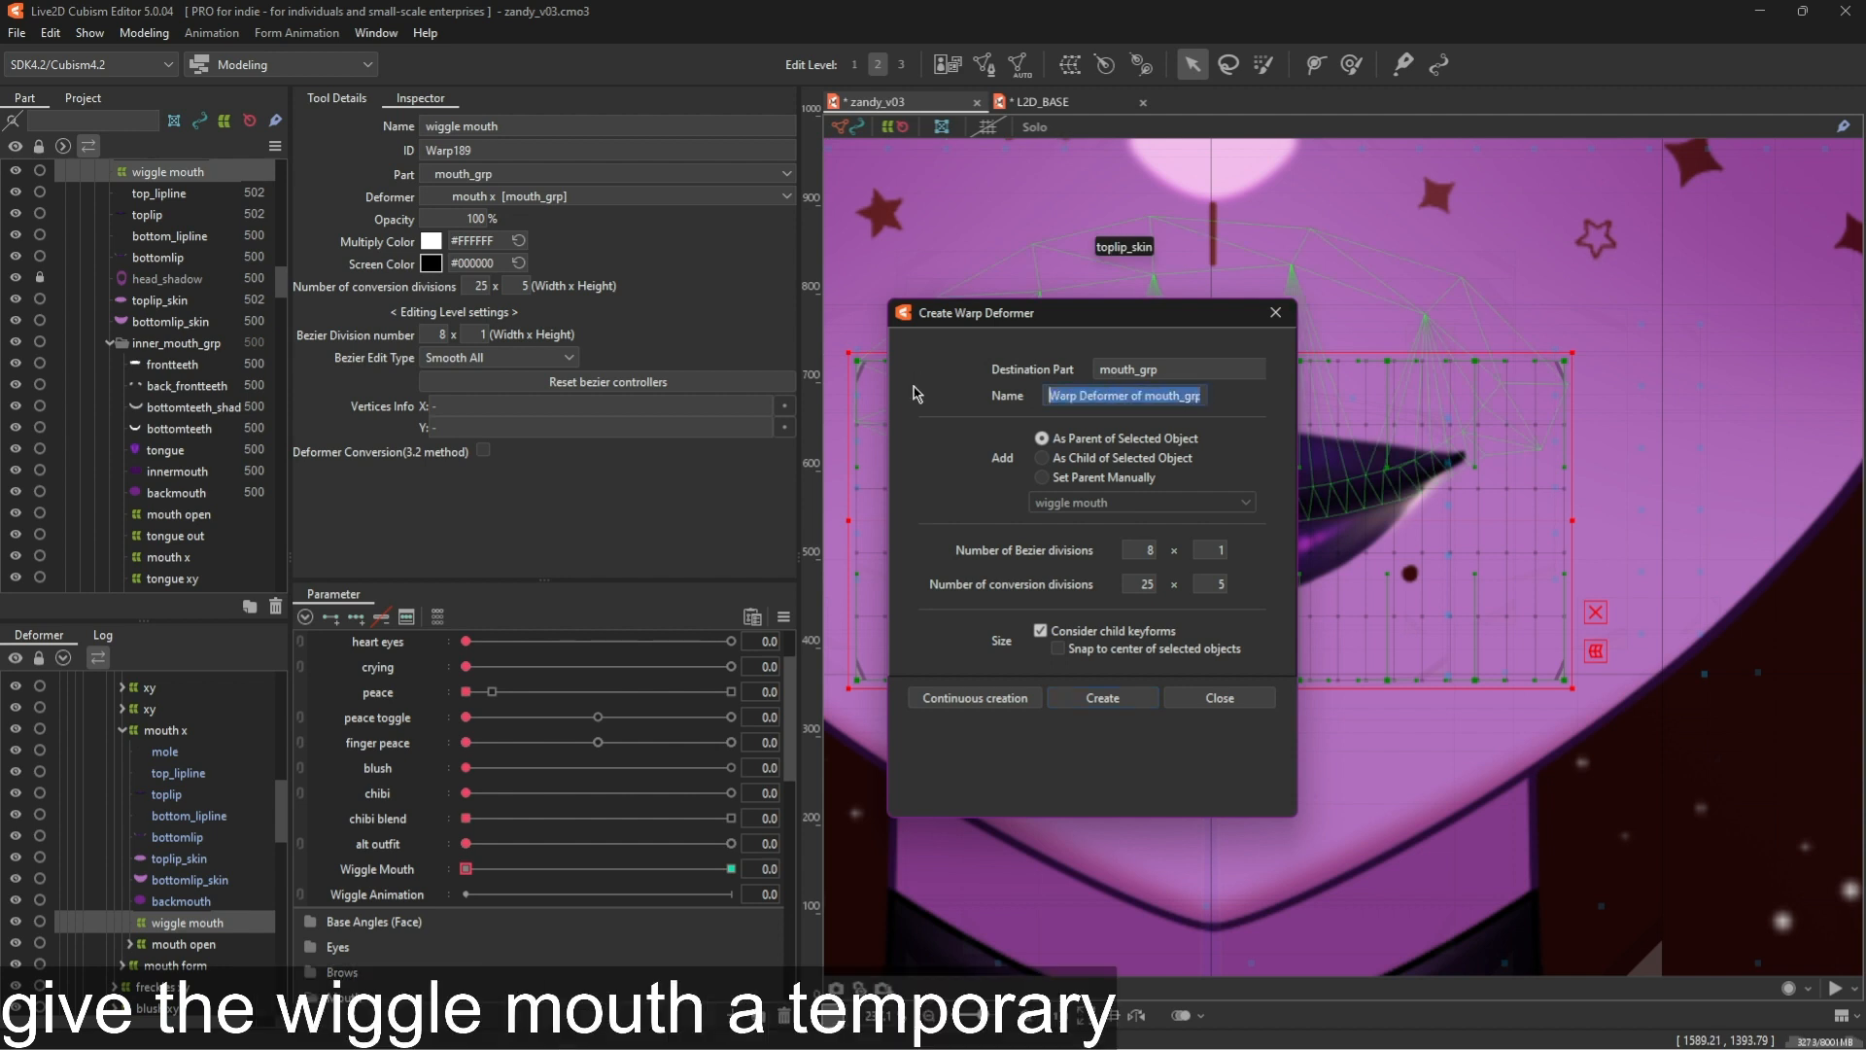
{"action": "type", "text": "temp movement"}
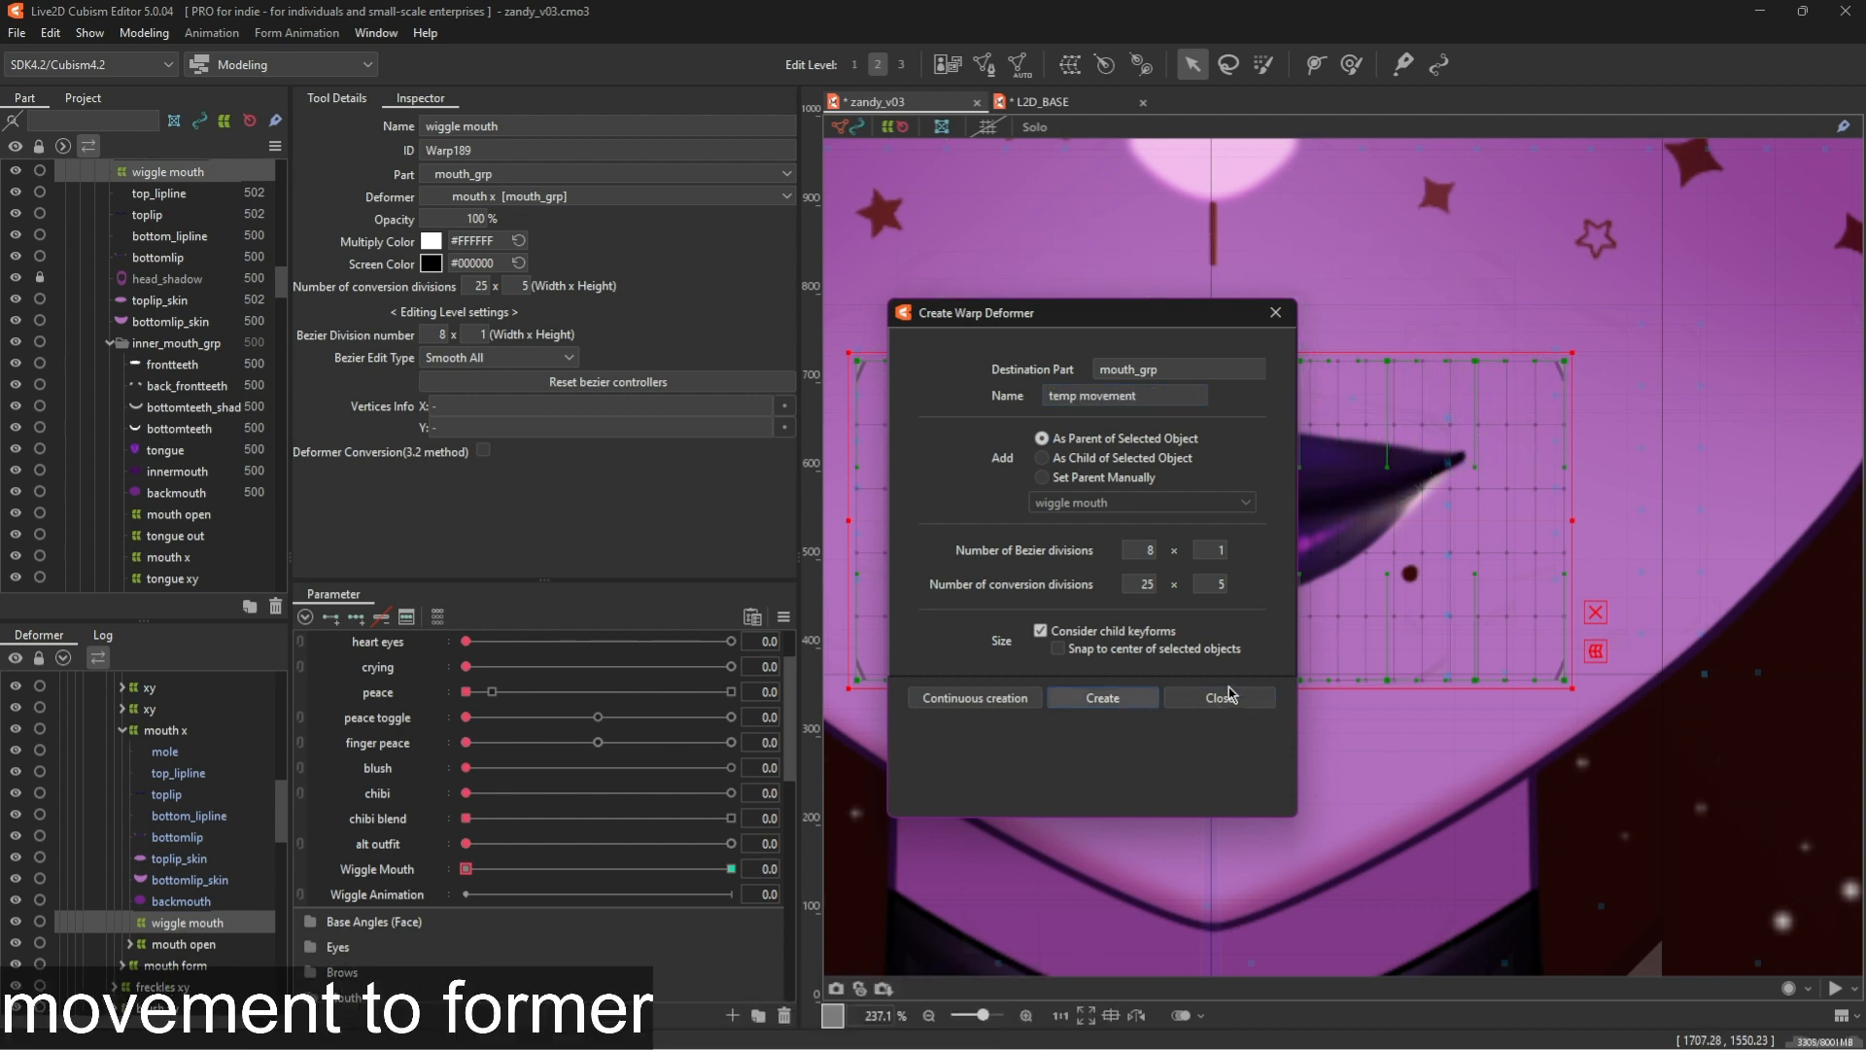
{"action": "left_click", "coordinate": [1116, 697]}
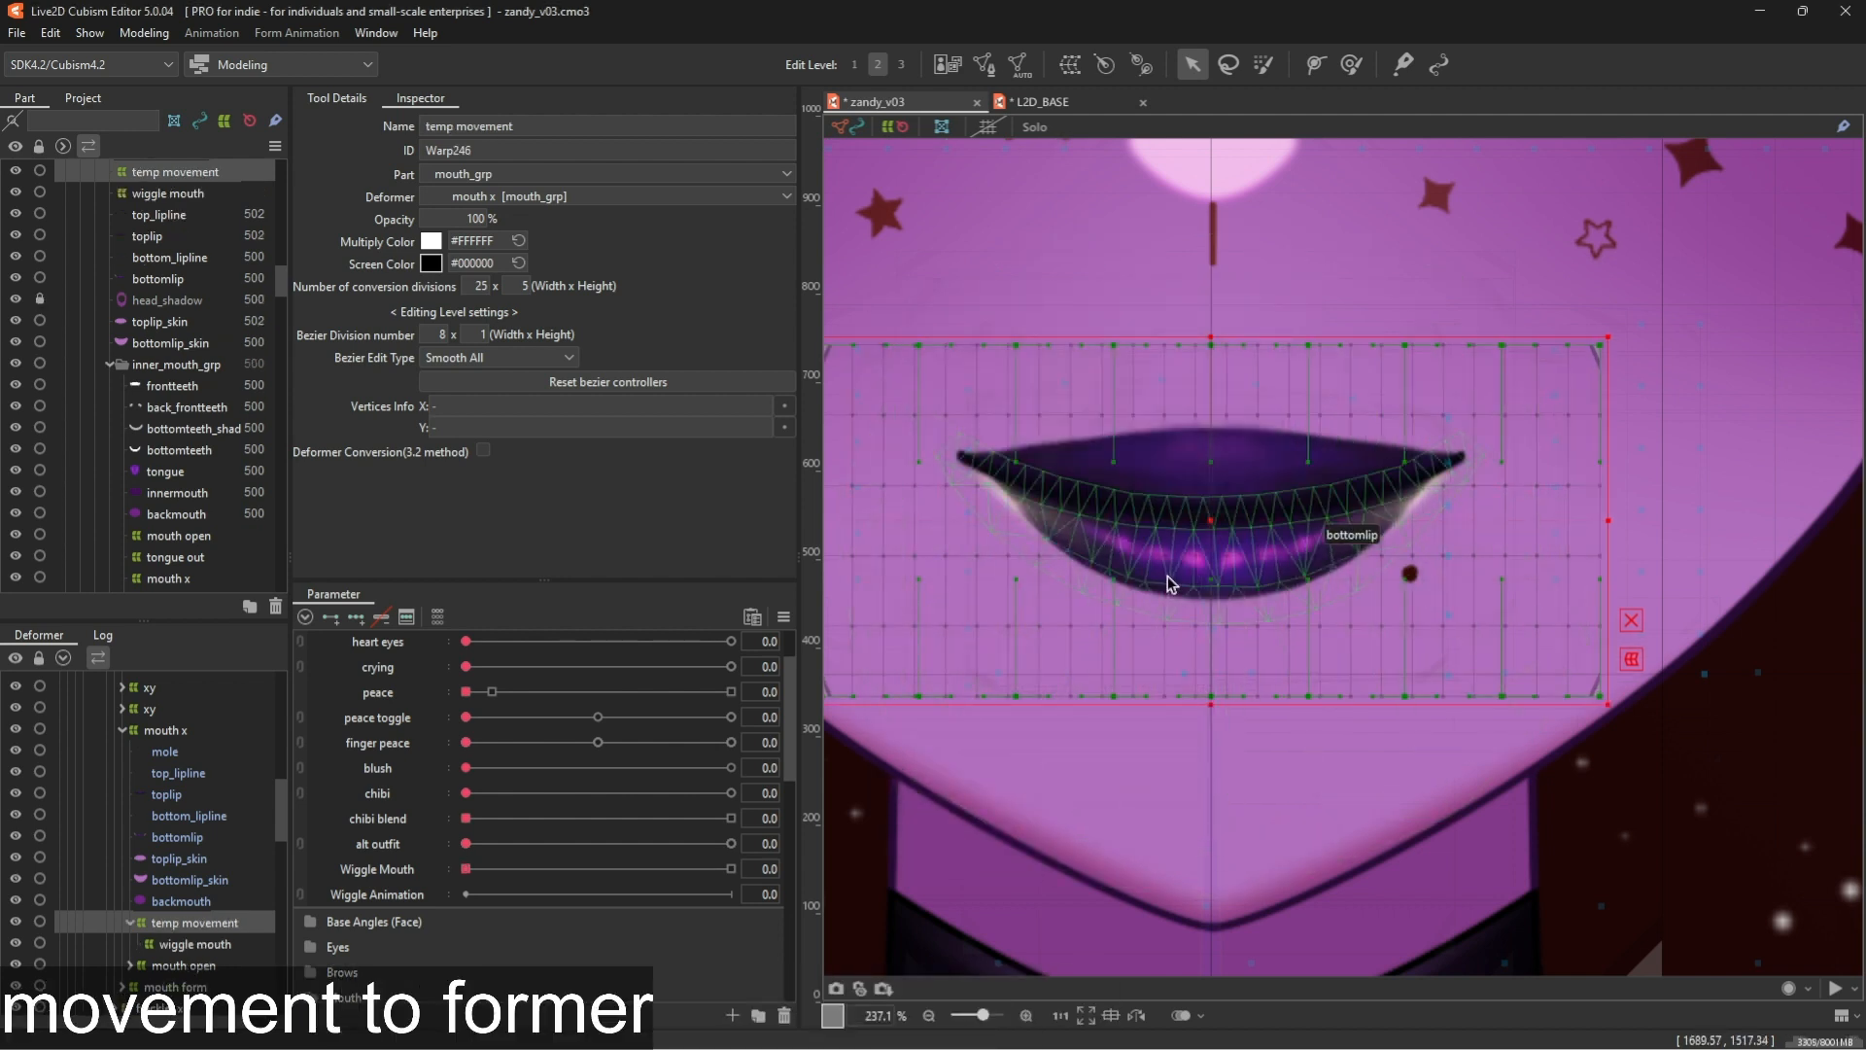
Key the wiggle mouth deformer on the Wiggle Animation parameter at its minimum and maximum values
{"action": "left_click", "coordinate": [195, 946]}
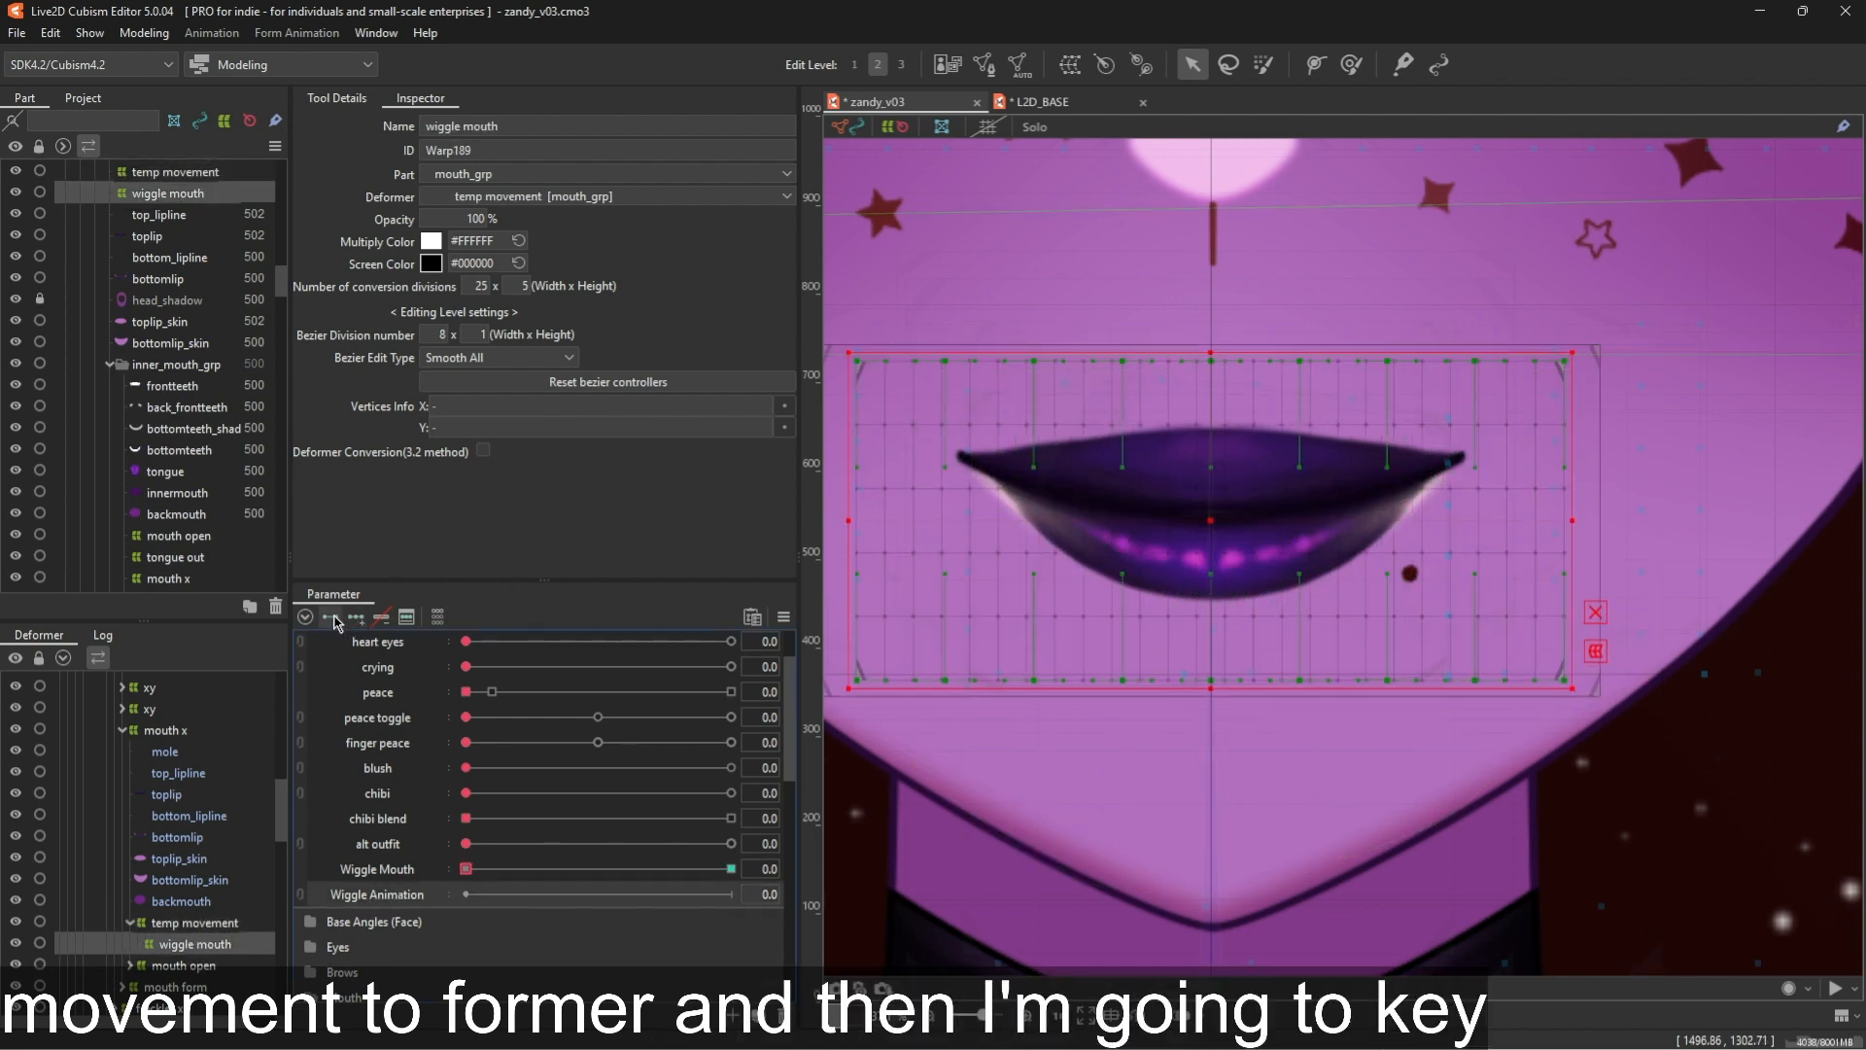
{"action": "left_click", "coordinate": [333, 618]}
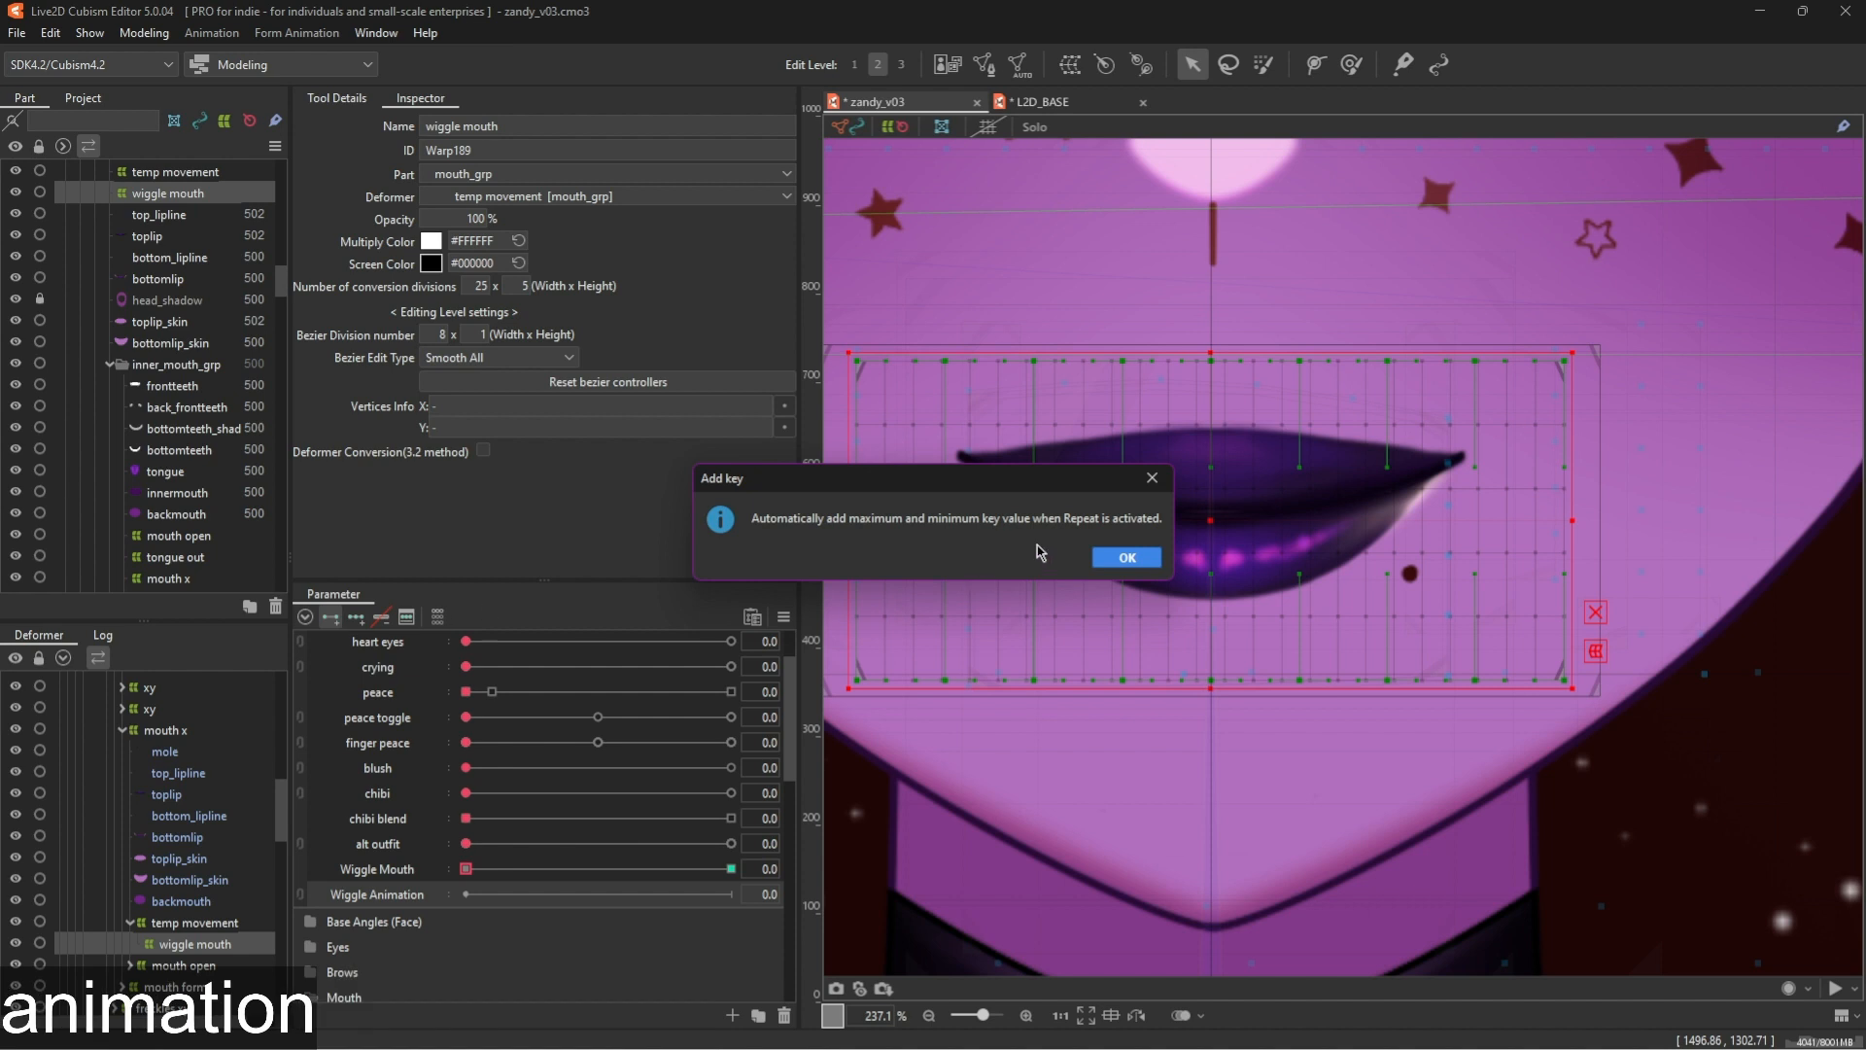
{"action": "left_click", "coordinate": [1127, 557]}
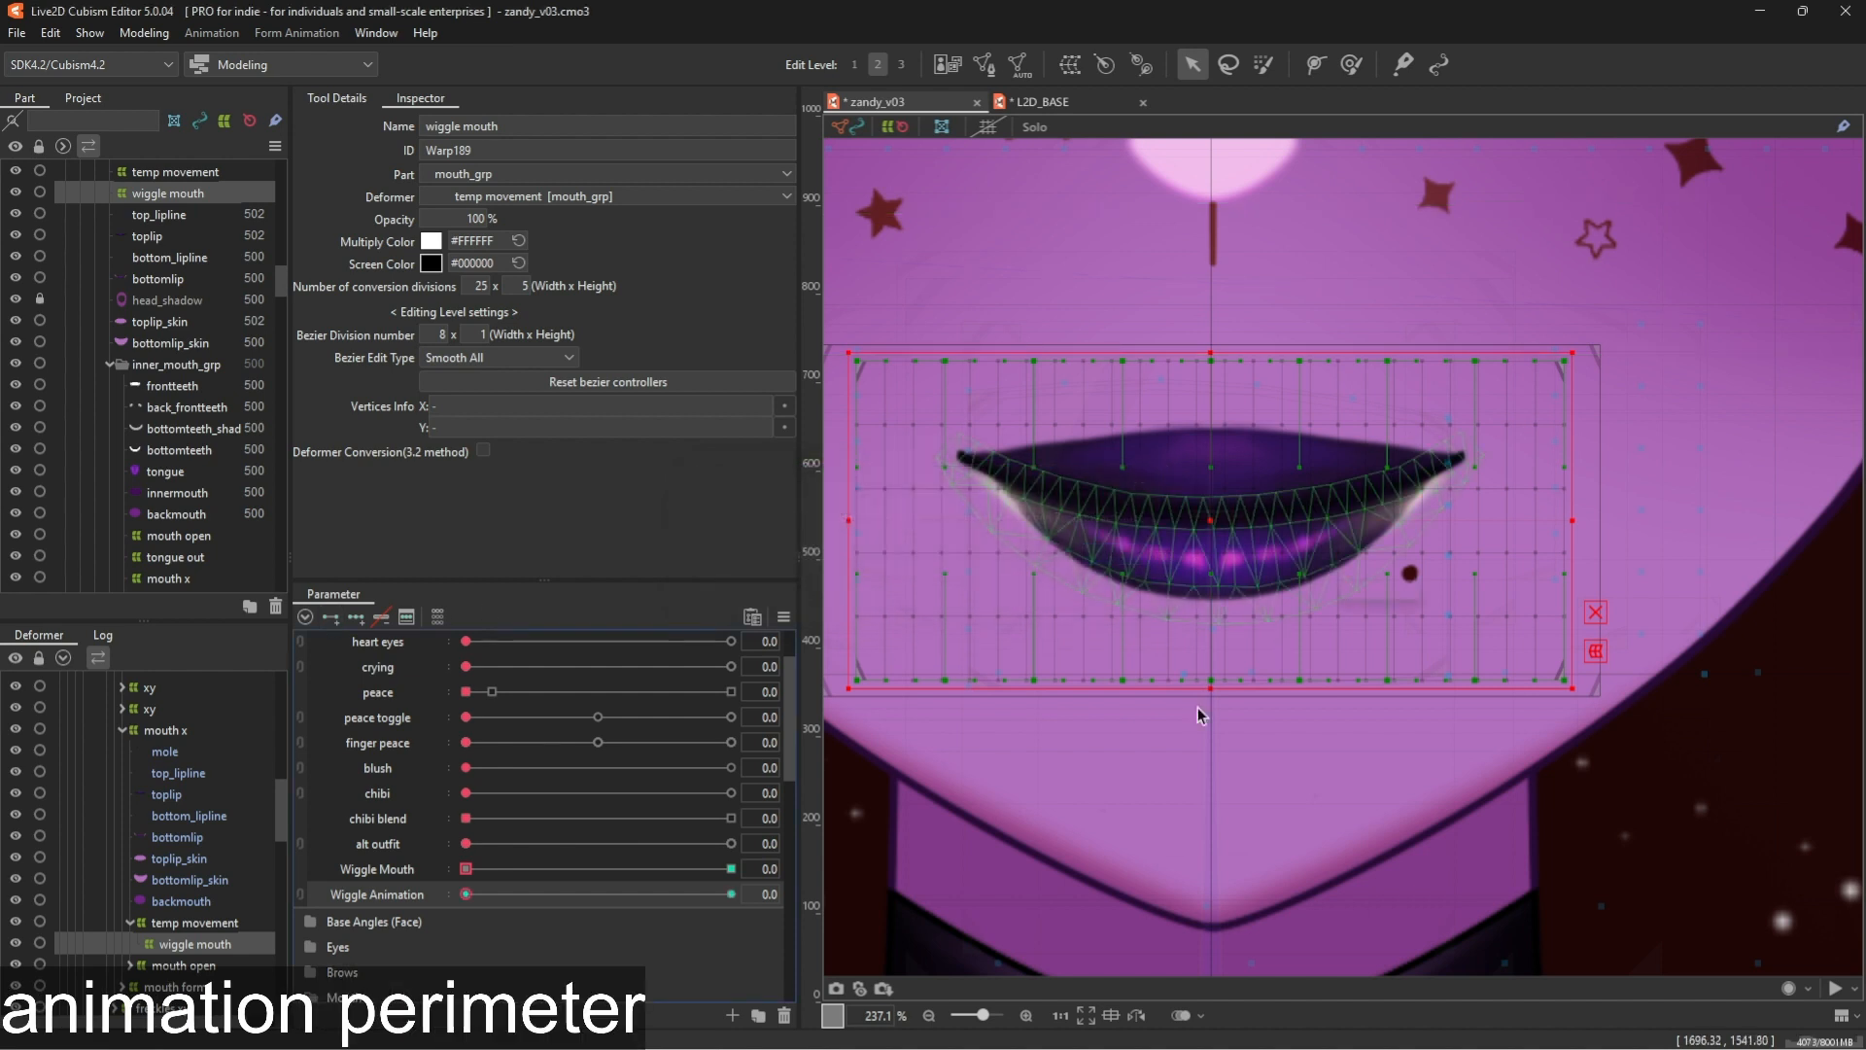
Set the wiggle mouth deformer's conversion divisions to 26 x 5 so a grid line falls on the face's centre line
{"action": "left_click", "coordinate": [194, 923]}
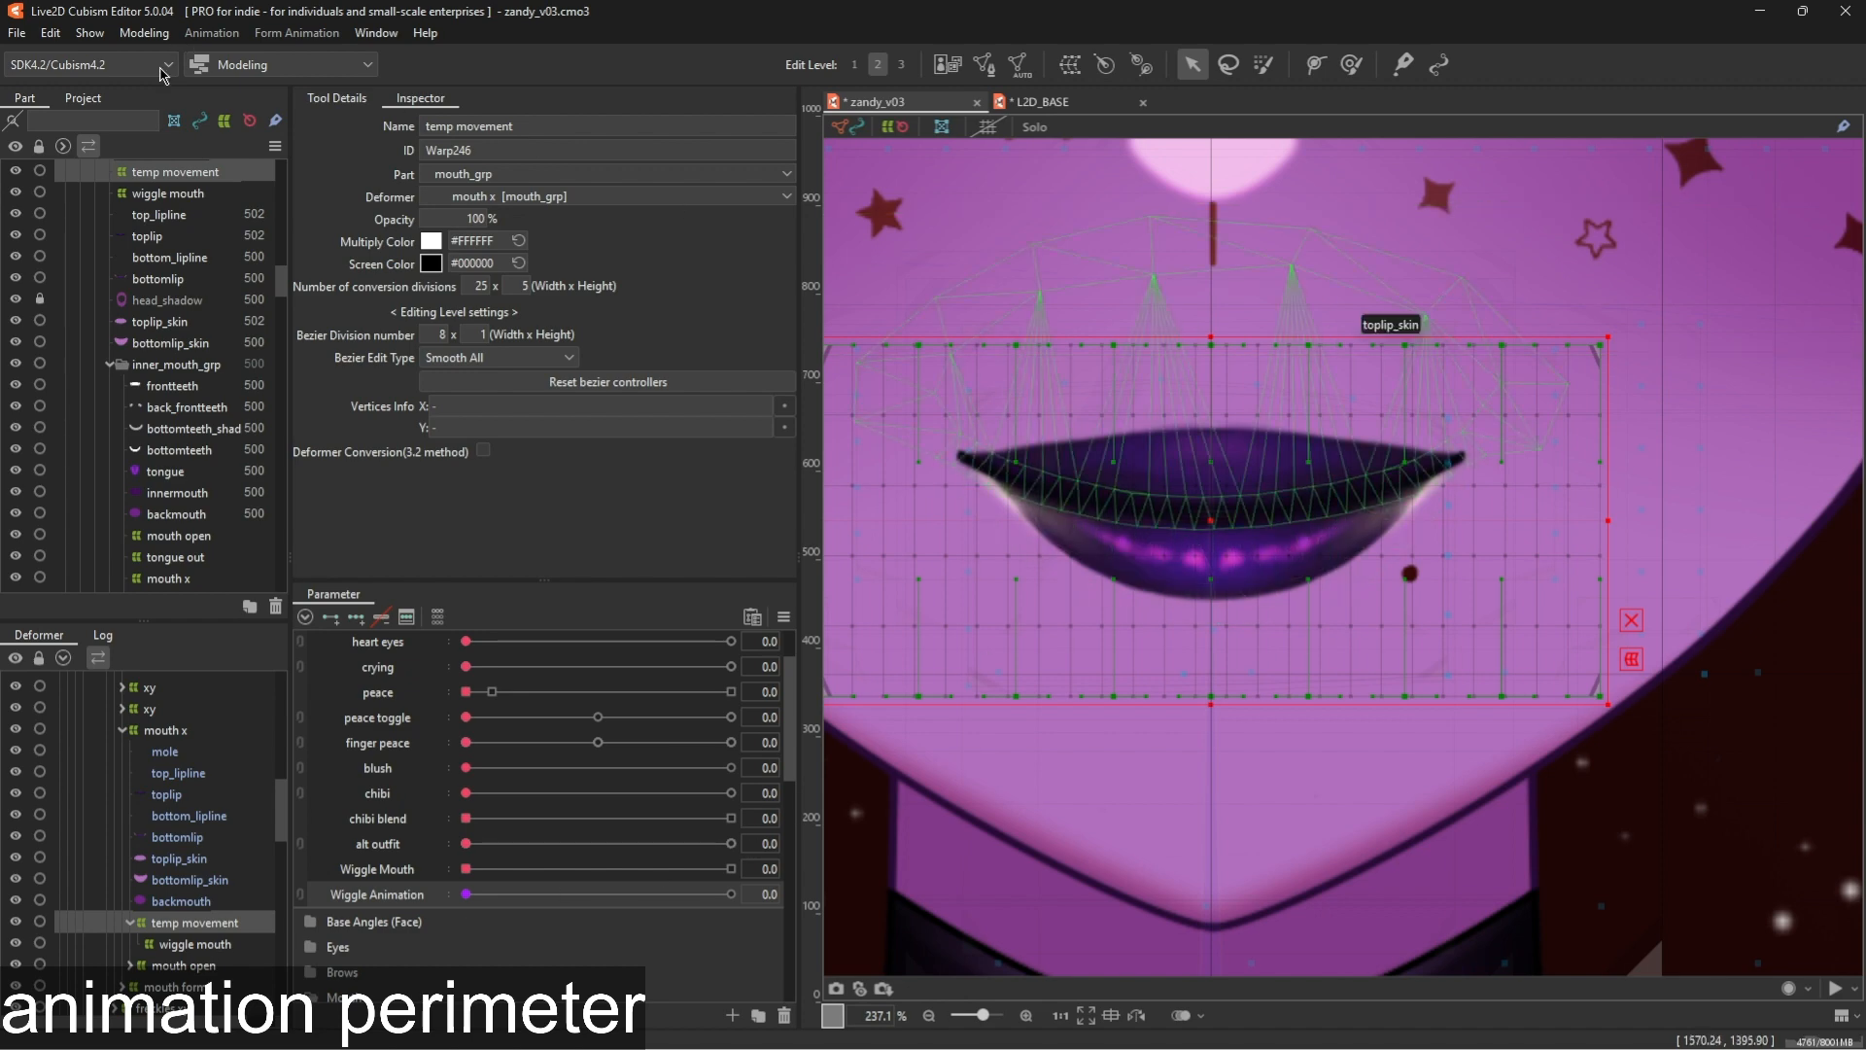
{"action": "scroll", "coordinate": [1221, 335], "scroll_direction": "up", "scroll_amount": 3}
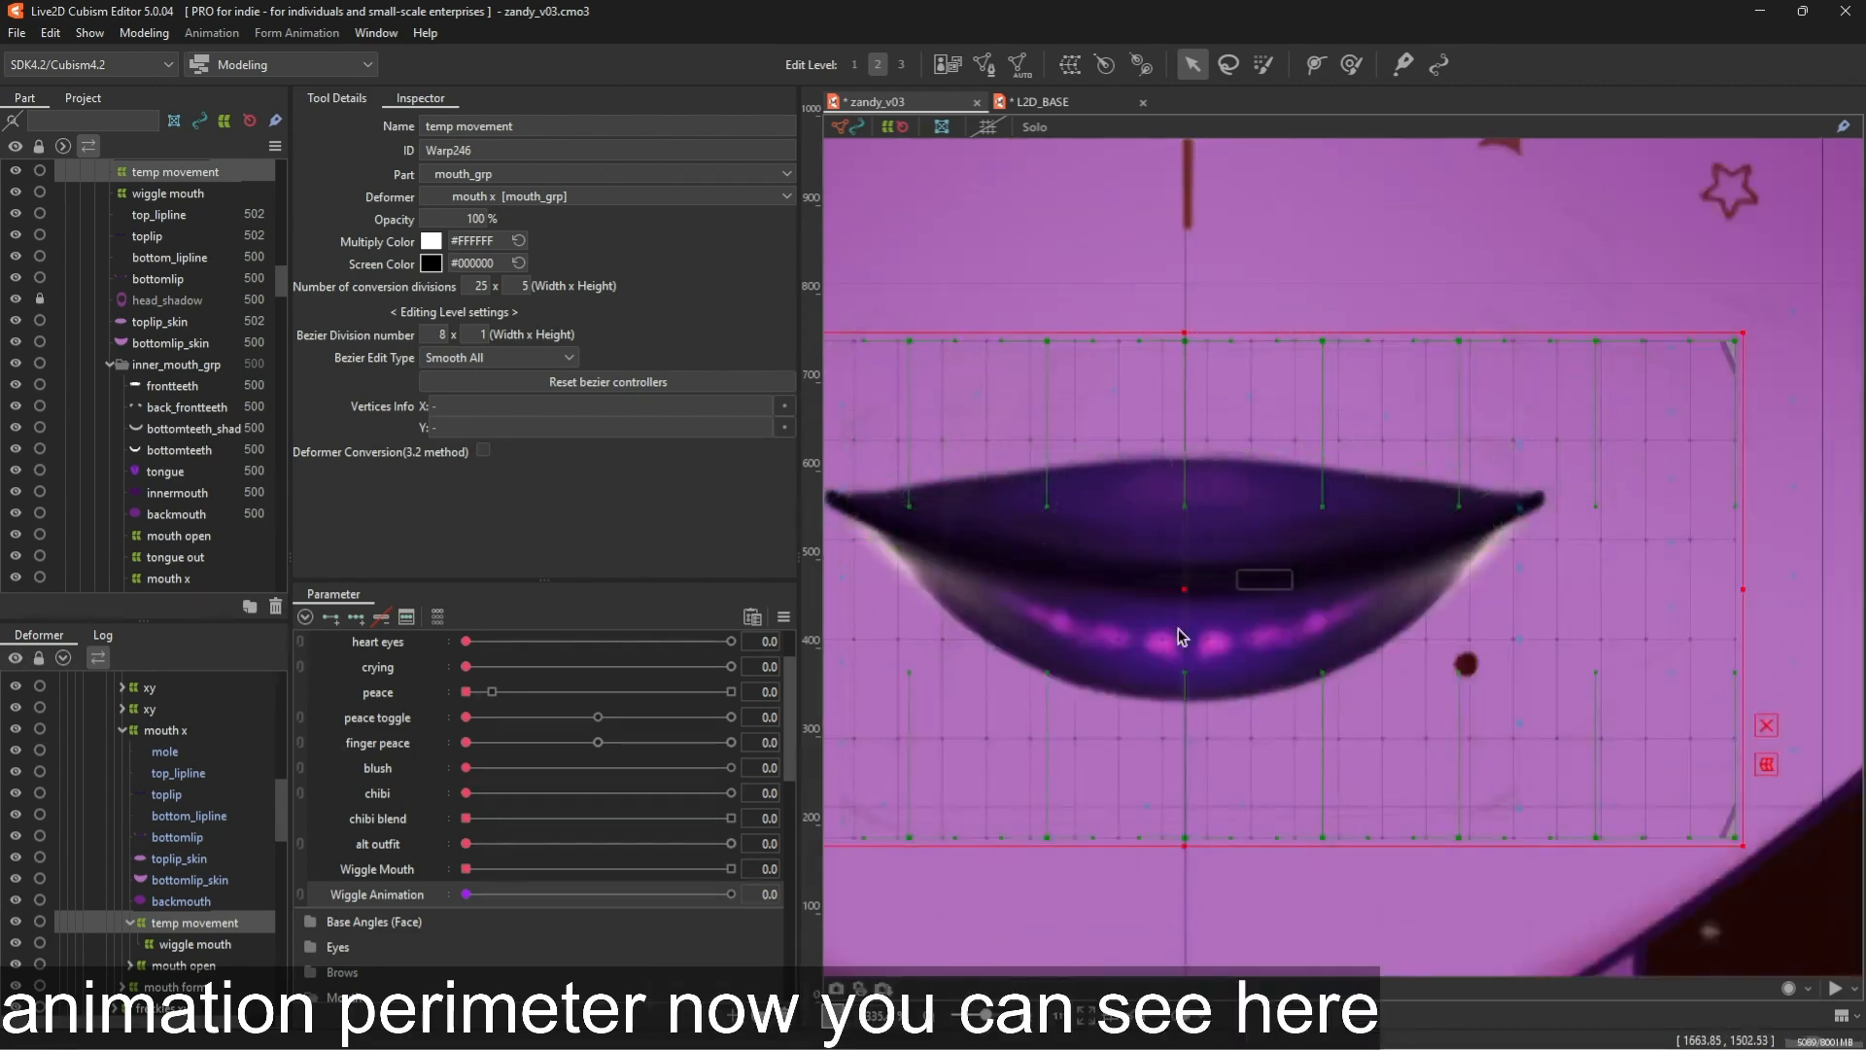
{"action": "scroll", "coordinate": [1191, 336], "scroll_direction": "up", "scroll_amount": 5}
{"action": "scroll", "coordinate": [1177, 321], "scroll_direction": "down", "scroll_amount": 5}
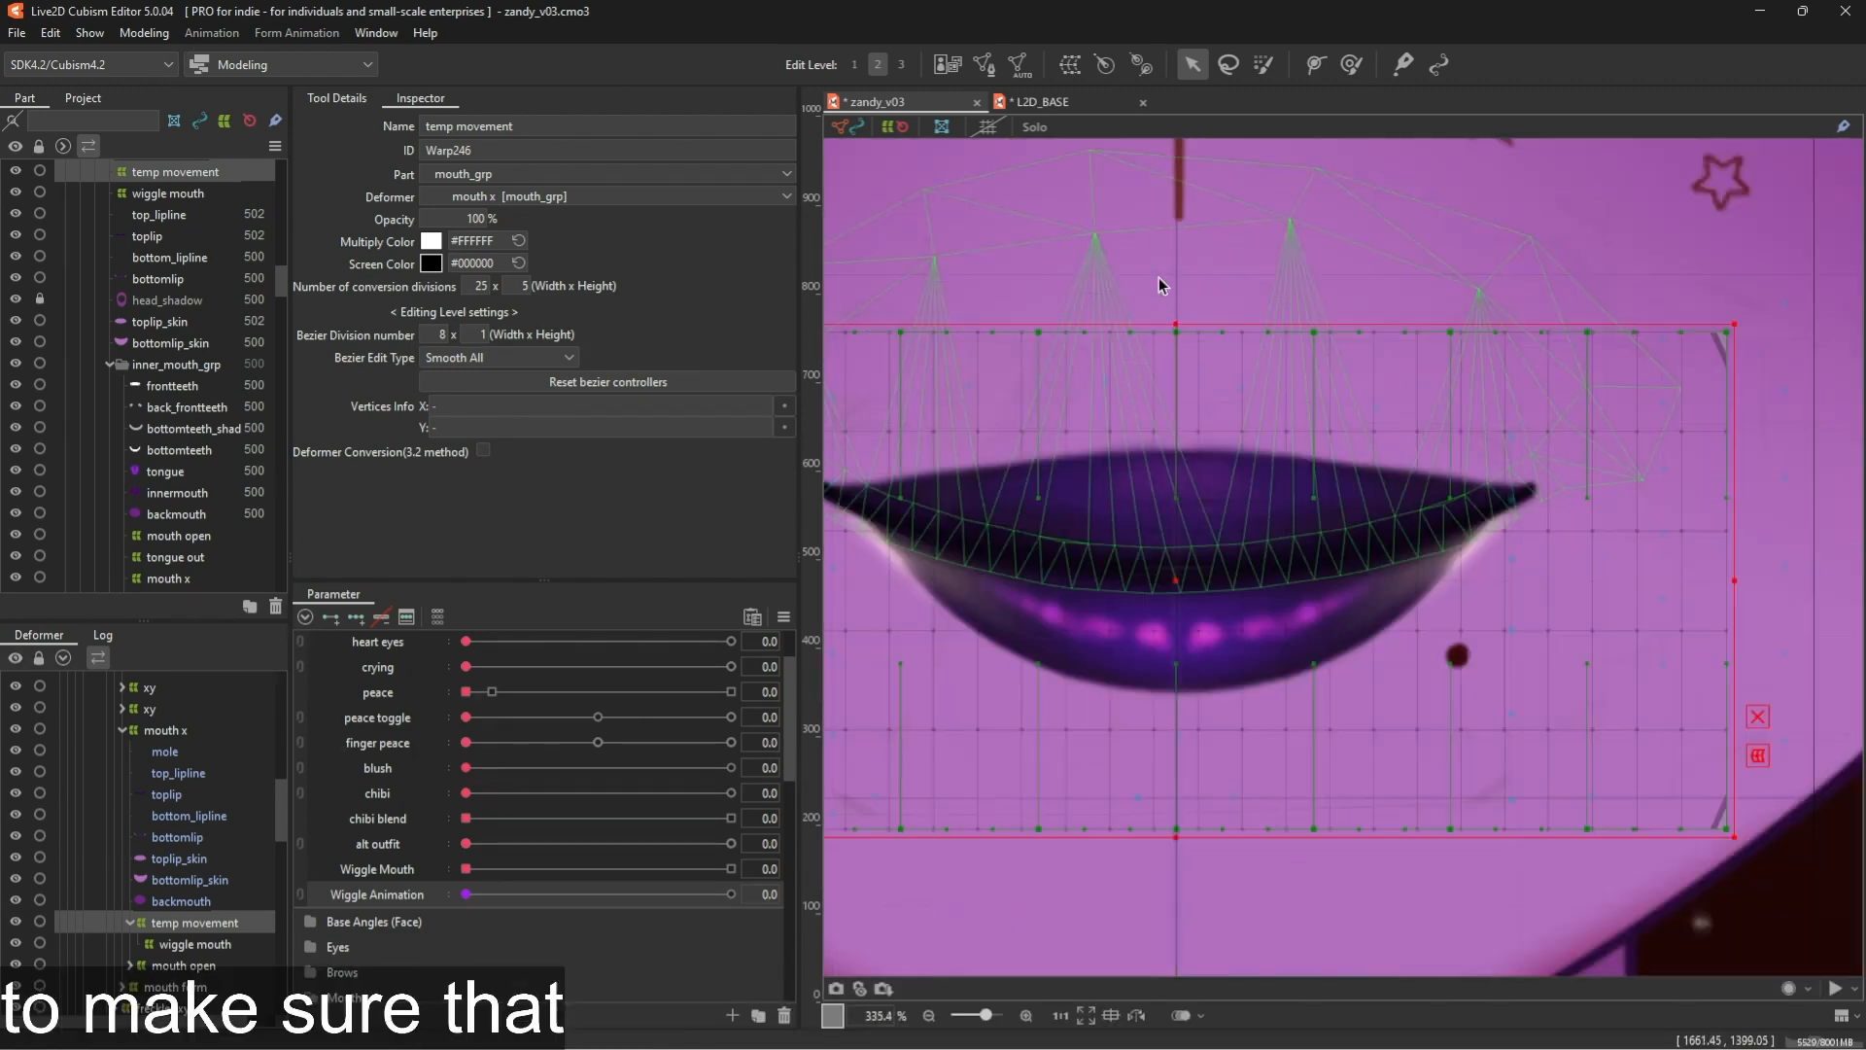
{"action": "scroll", "coordinate": [1158, 650], "scroll_direction": "up", "scroll_amount": 4}
{"action": "scroll", "coordinate": [1179, 826], "scroll_direction": "down", "scroll_amount": 4}
{"action": "scroll", "coordinate": [1186, 865], "scroll_direction": "up", "scroll_amount": 2}
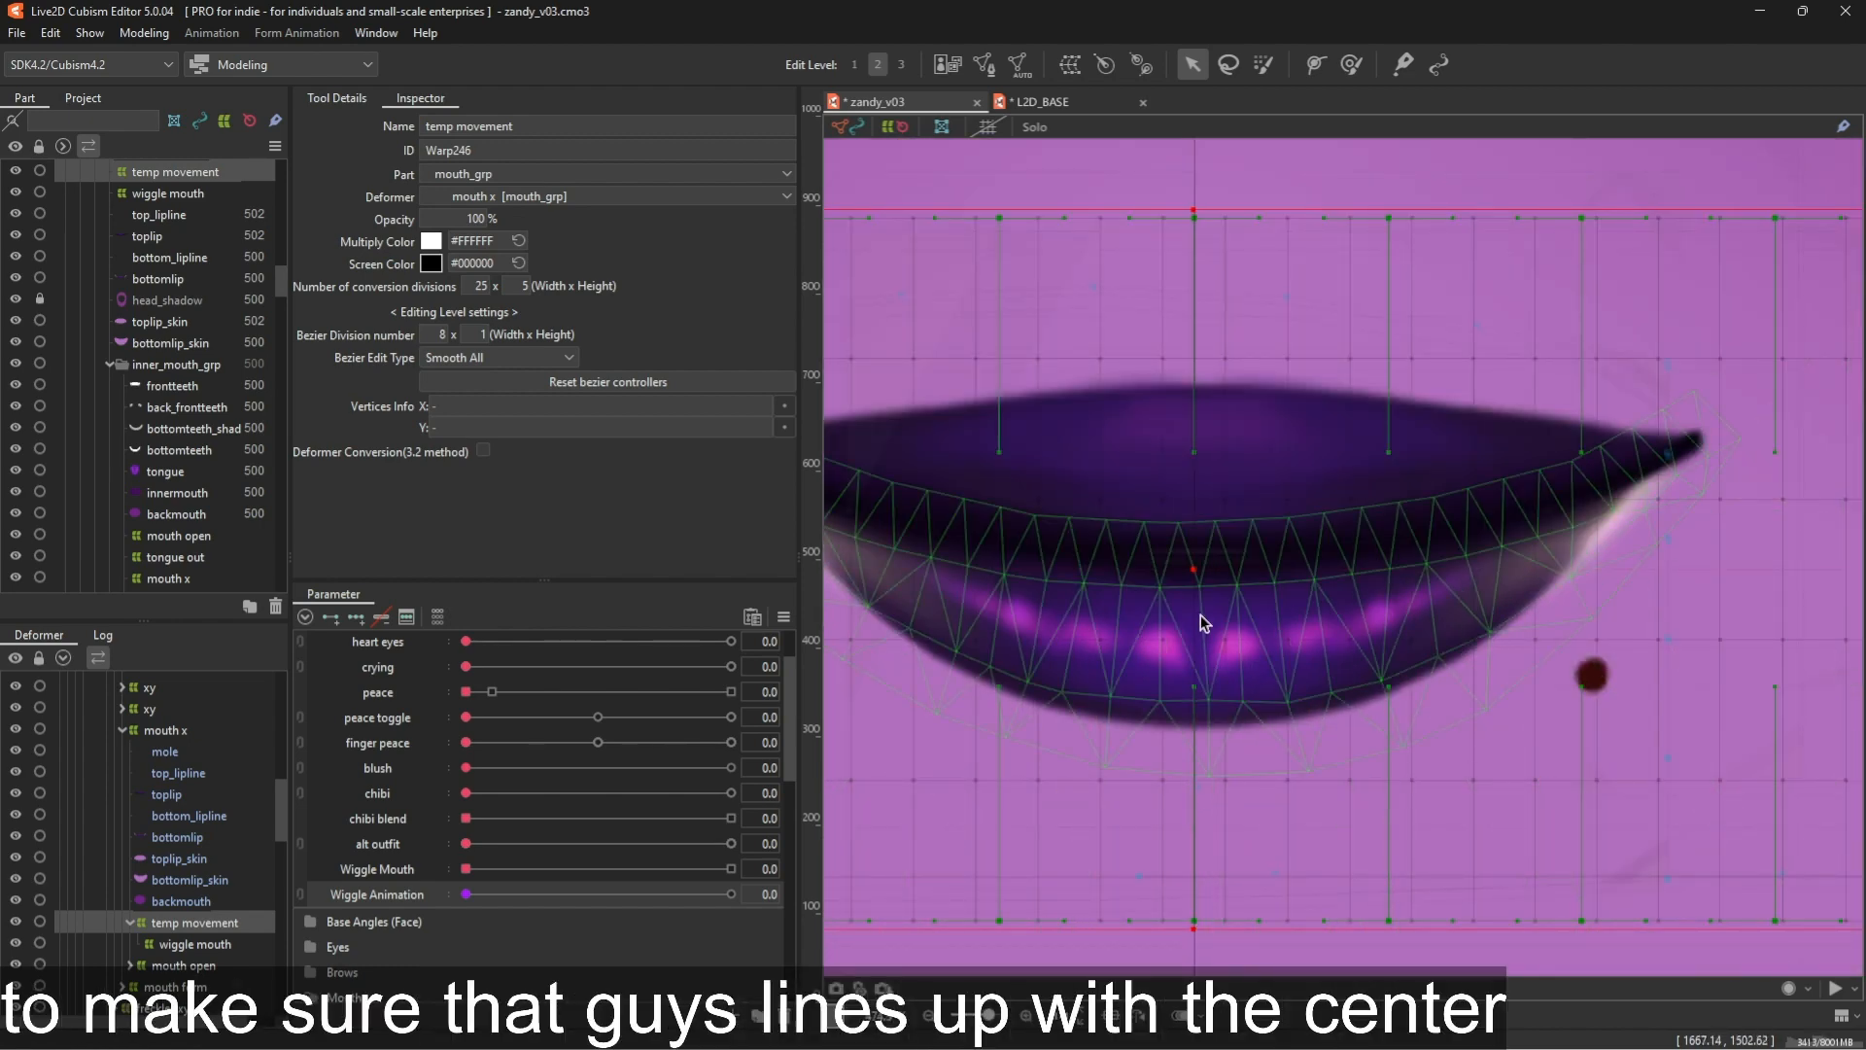
{"action": "left_click", "coordinate": [195, 944]}
{"action": "left_click_drag", "start_coordinate": [477, 285], "coordinate": [515, 285]}
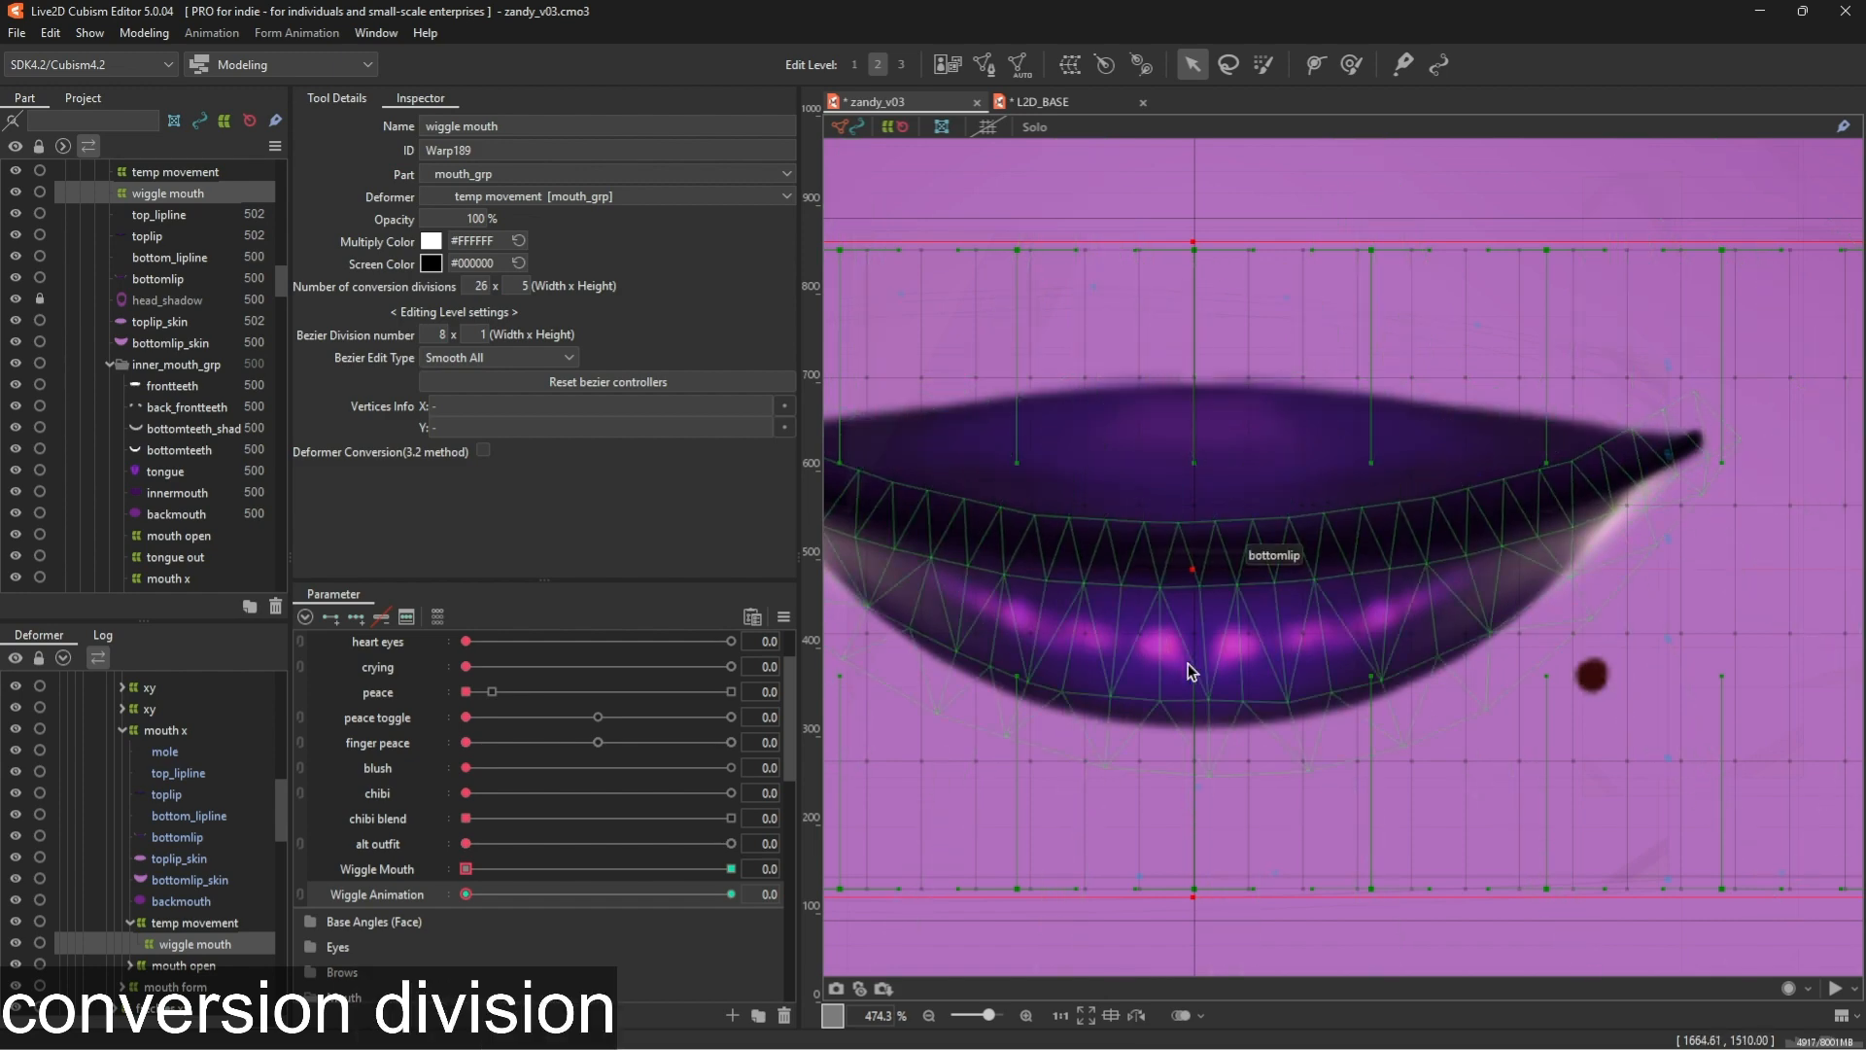
{"action": "scroll", "coordinate": [1189, 583], "scroll_direction": "down", "scroll_amount": 5}
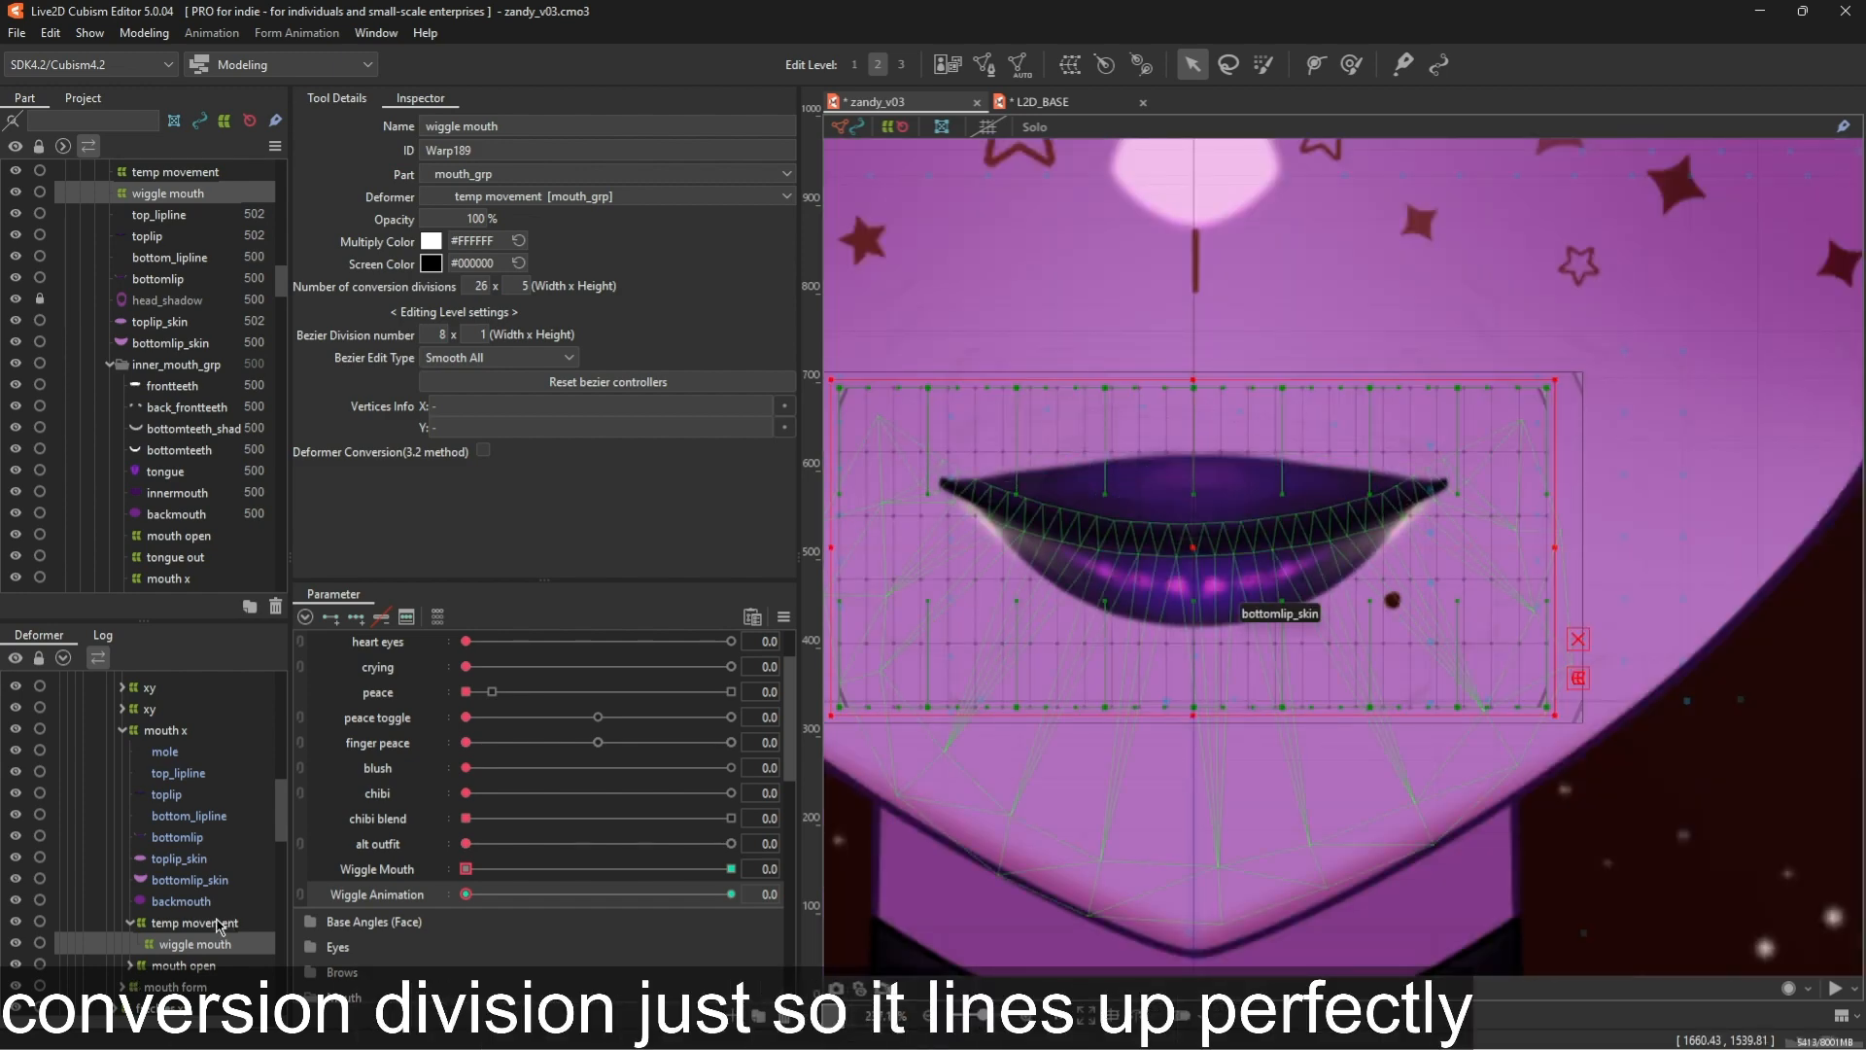
Select temp movement and wiggle mouth together and shift both left across the lips by about one Bezier division
{"action": "left_click", "coordinate": [231, 924], "text": "ctrl"}
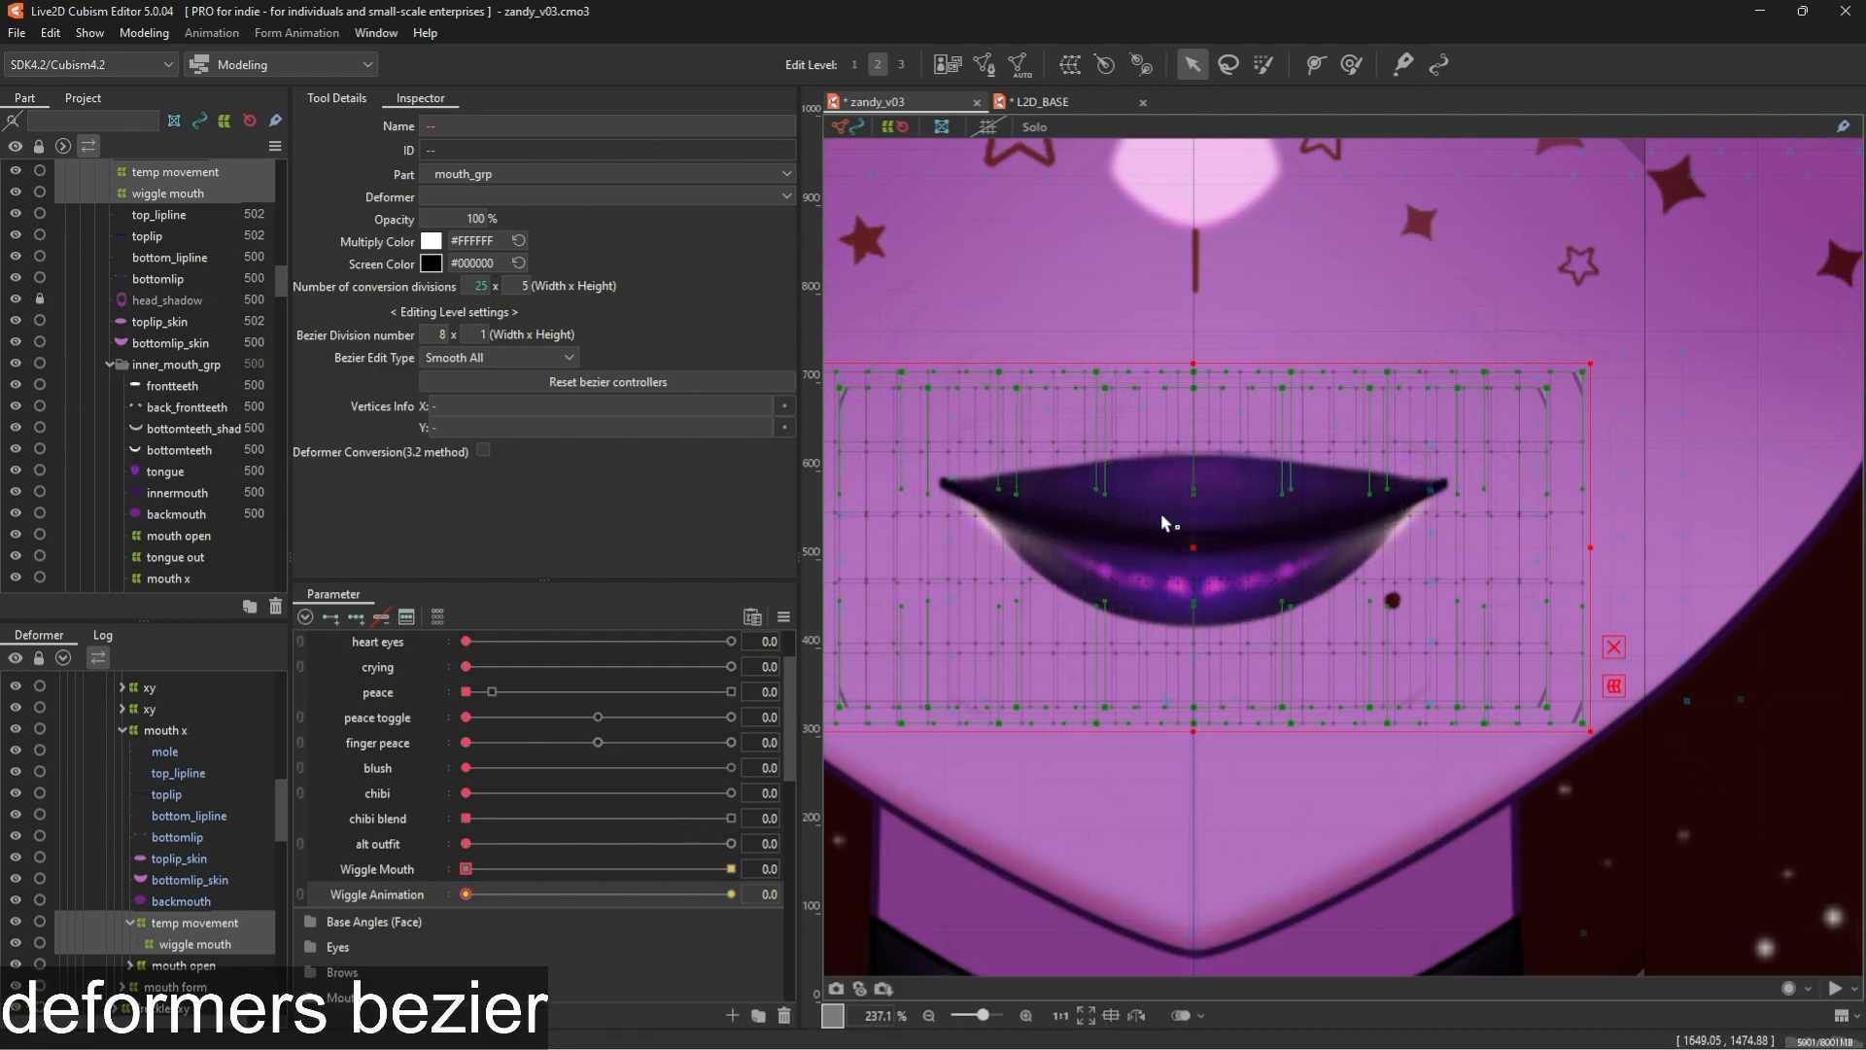
{"action": "scroll", "coordinate": [1188, 559], "scroll_direction": "up", "scroll_amount": 2}
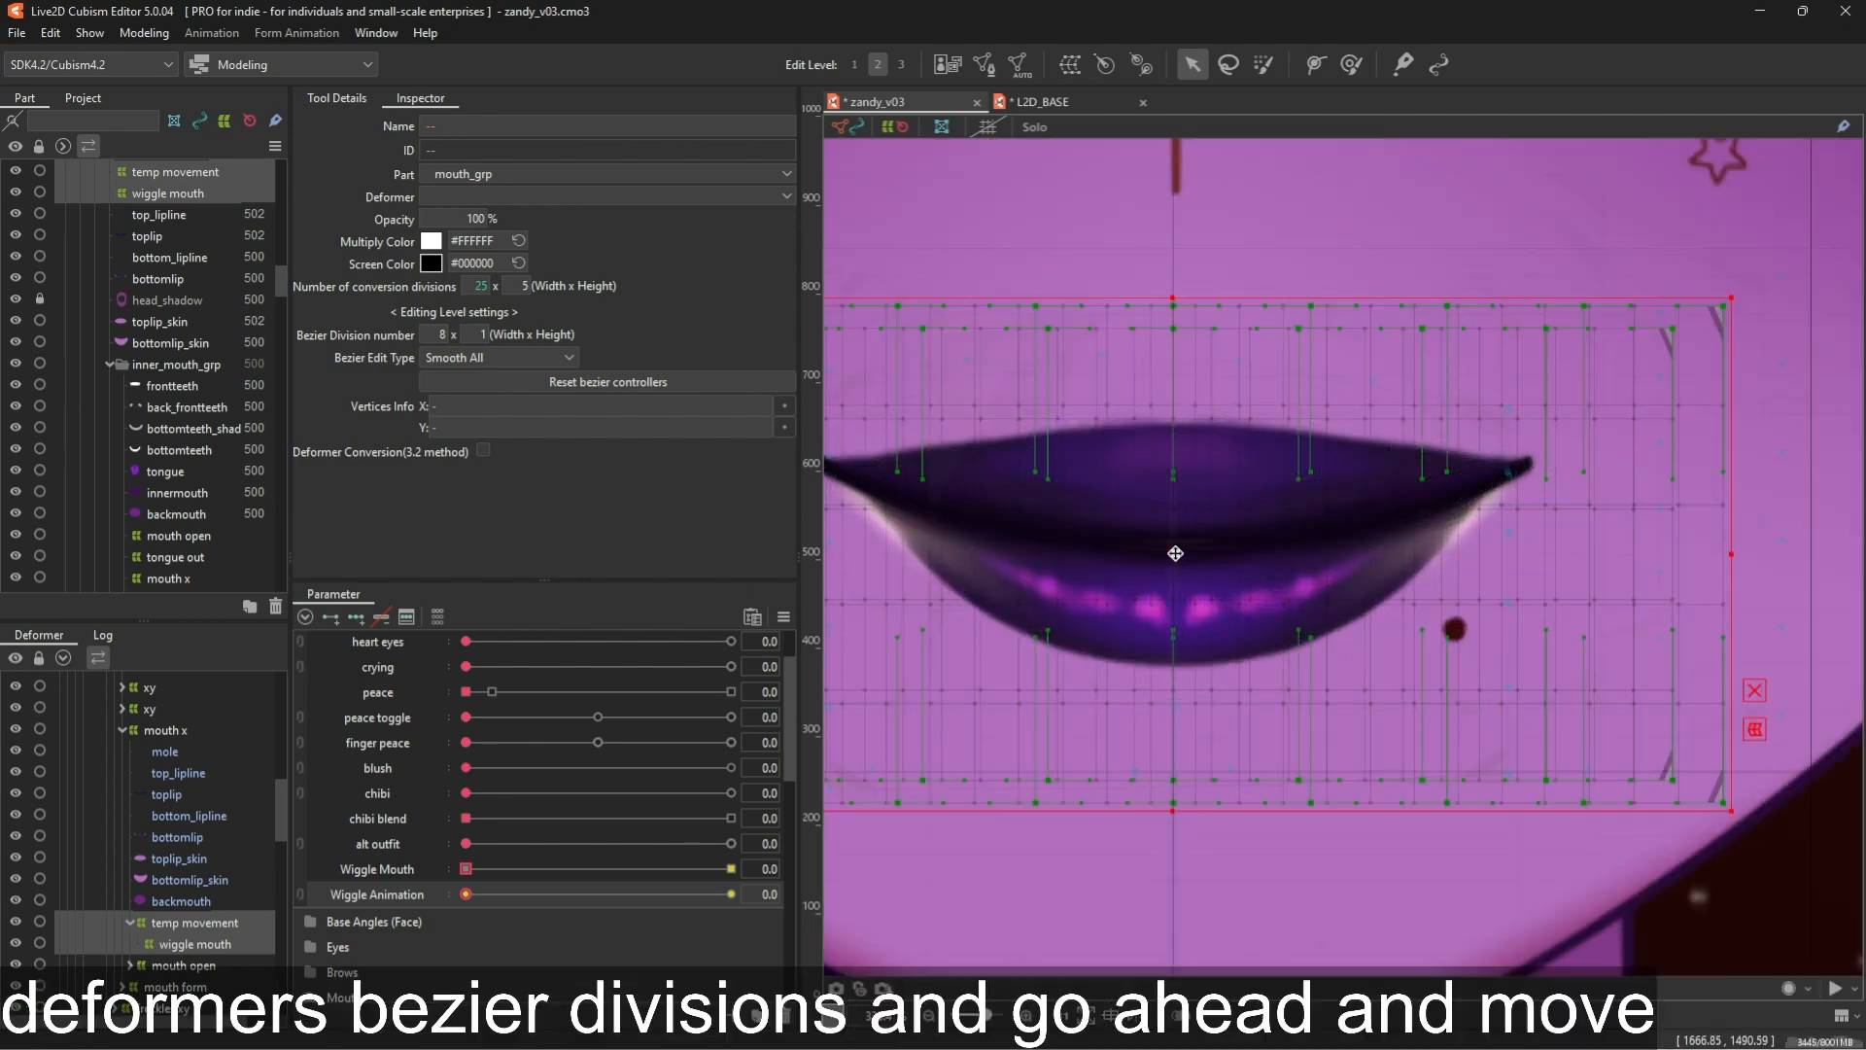
{"action": "left_click_drag", "start_coordinate": [1175, 553], "coordinate": [1068, 551]}
{"action": "scroll", "coordinate": [1194, 322], "scroll_direction": "up", "scroll_amount": 5}
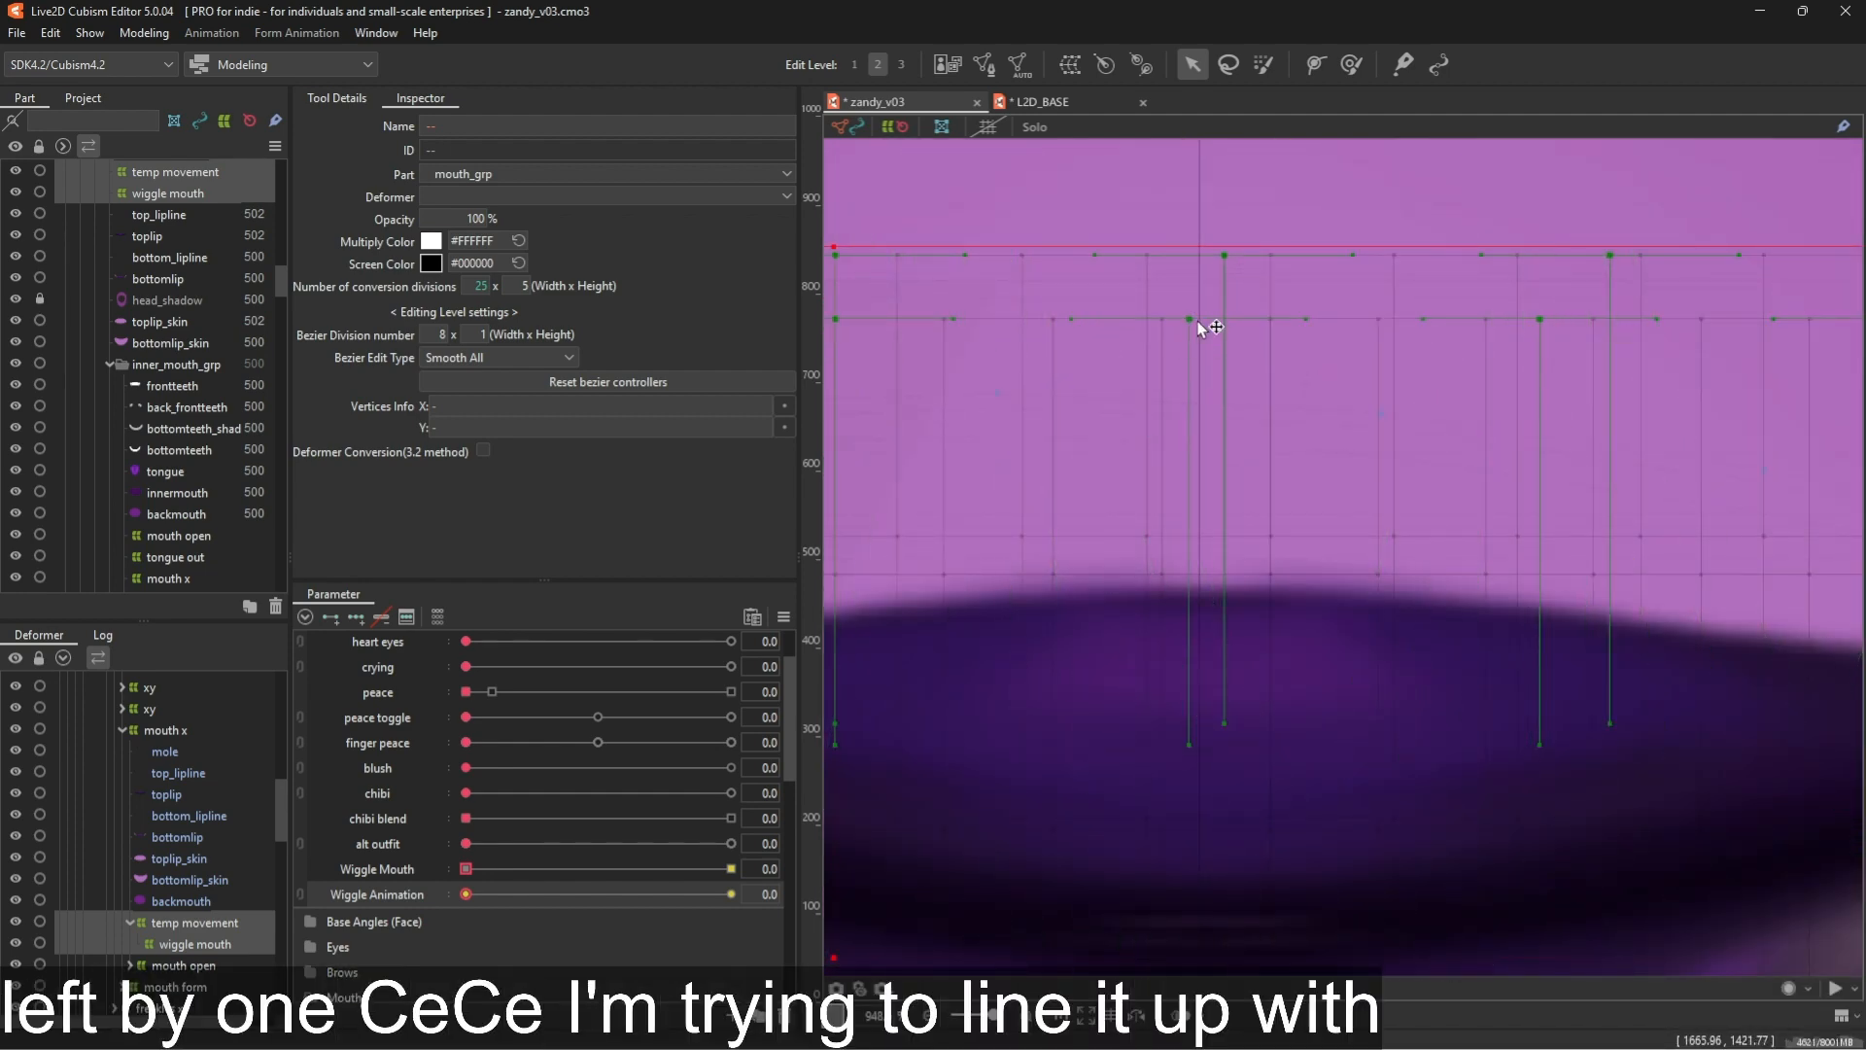
{"action": "scroll", "coordinate": [1199, 326], "scroll_direction": "down", "scroll_amount": 5}
{"action": "scroll", "coordinate": [1354, 516], "scroll_direction": "up", "scroll_amount": 3}
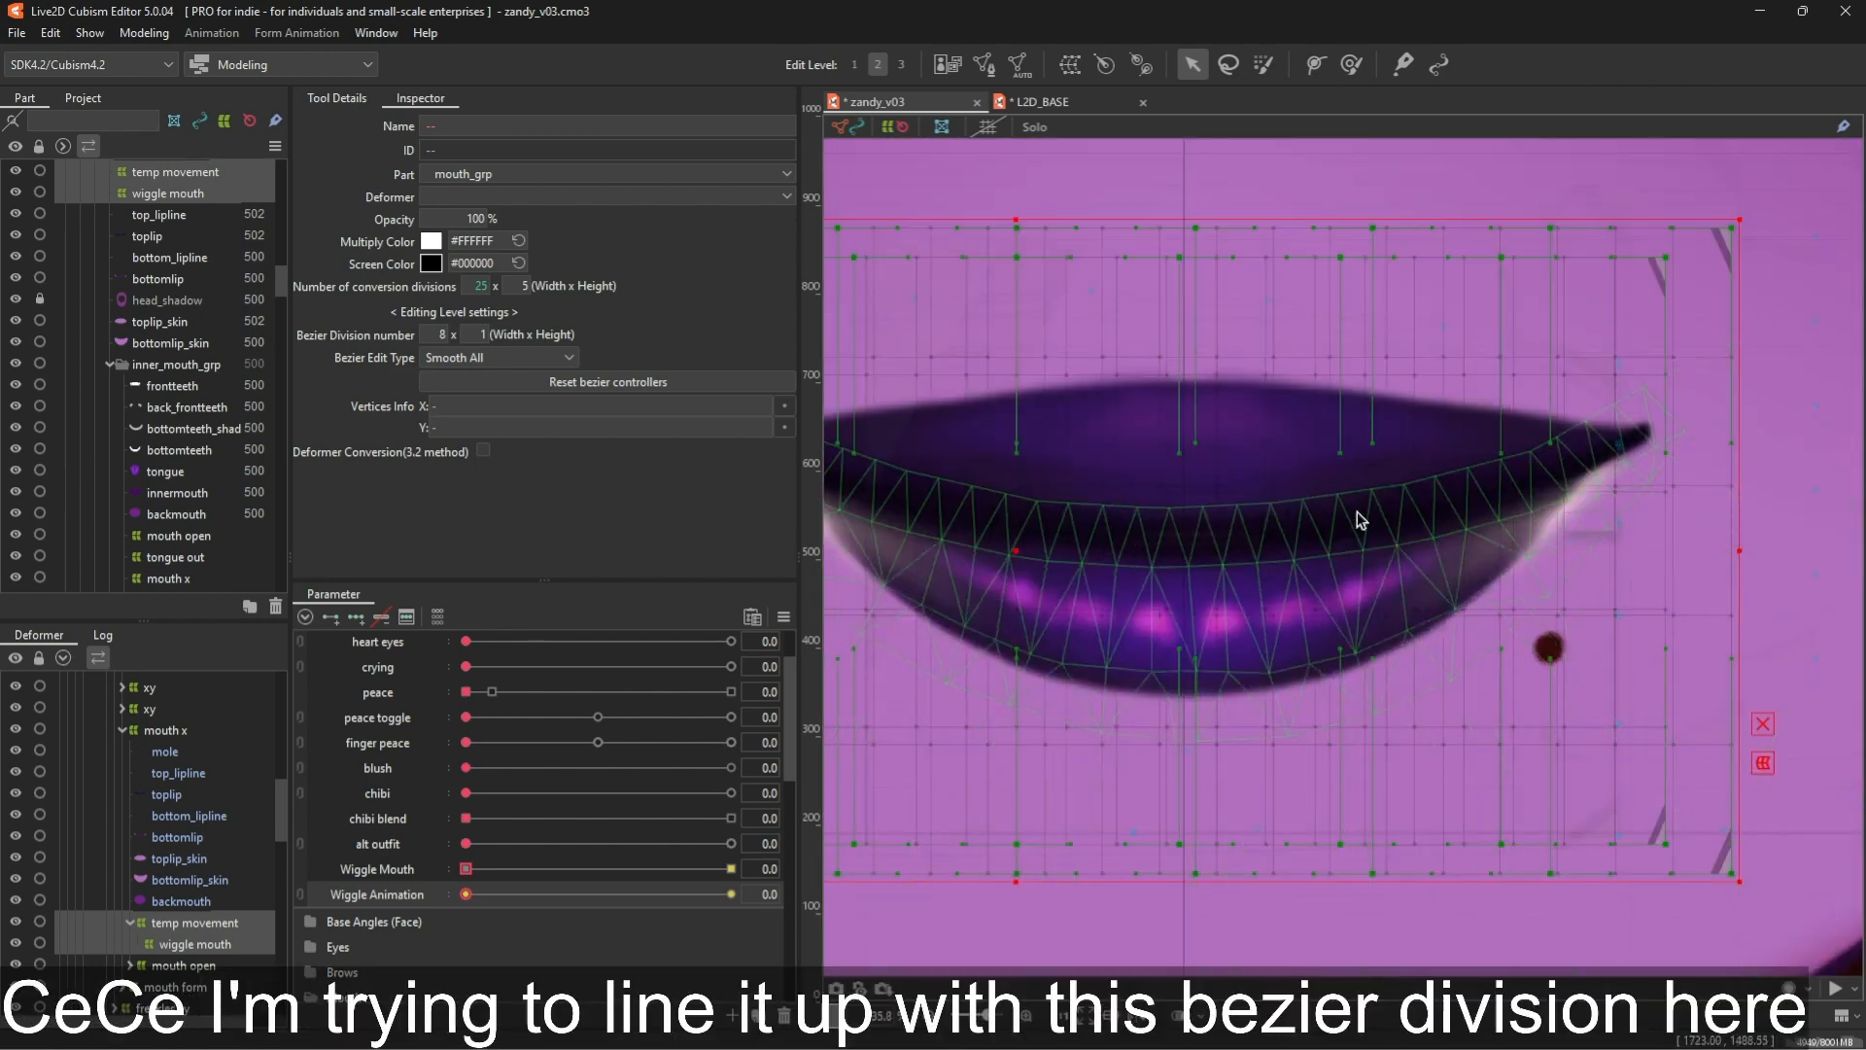
{"action": "scroll", "coordinate": [1156, 546], "scroll_direction": "down", "scroll_amount": 2}
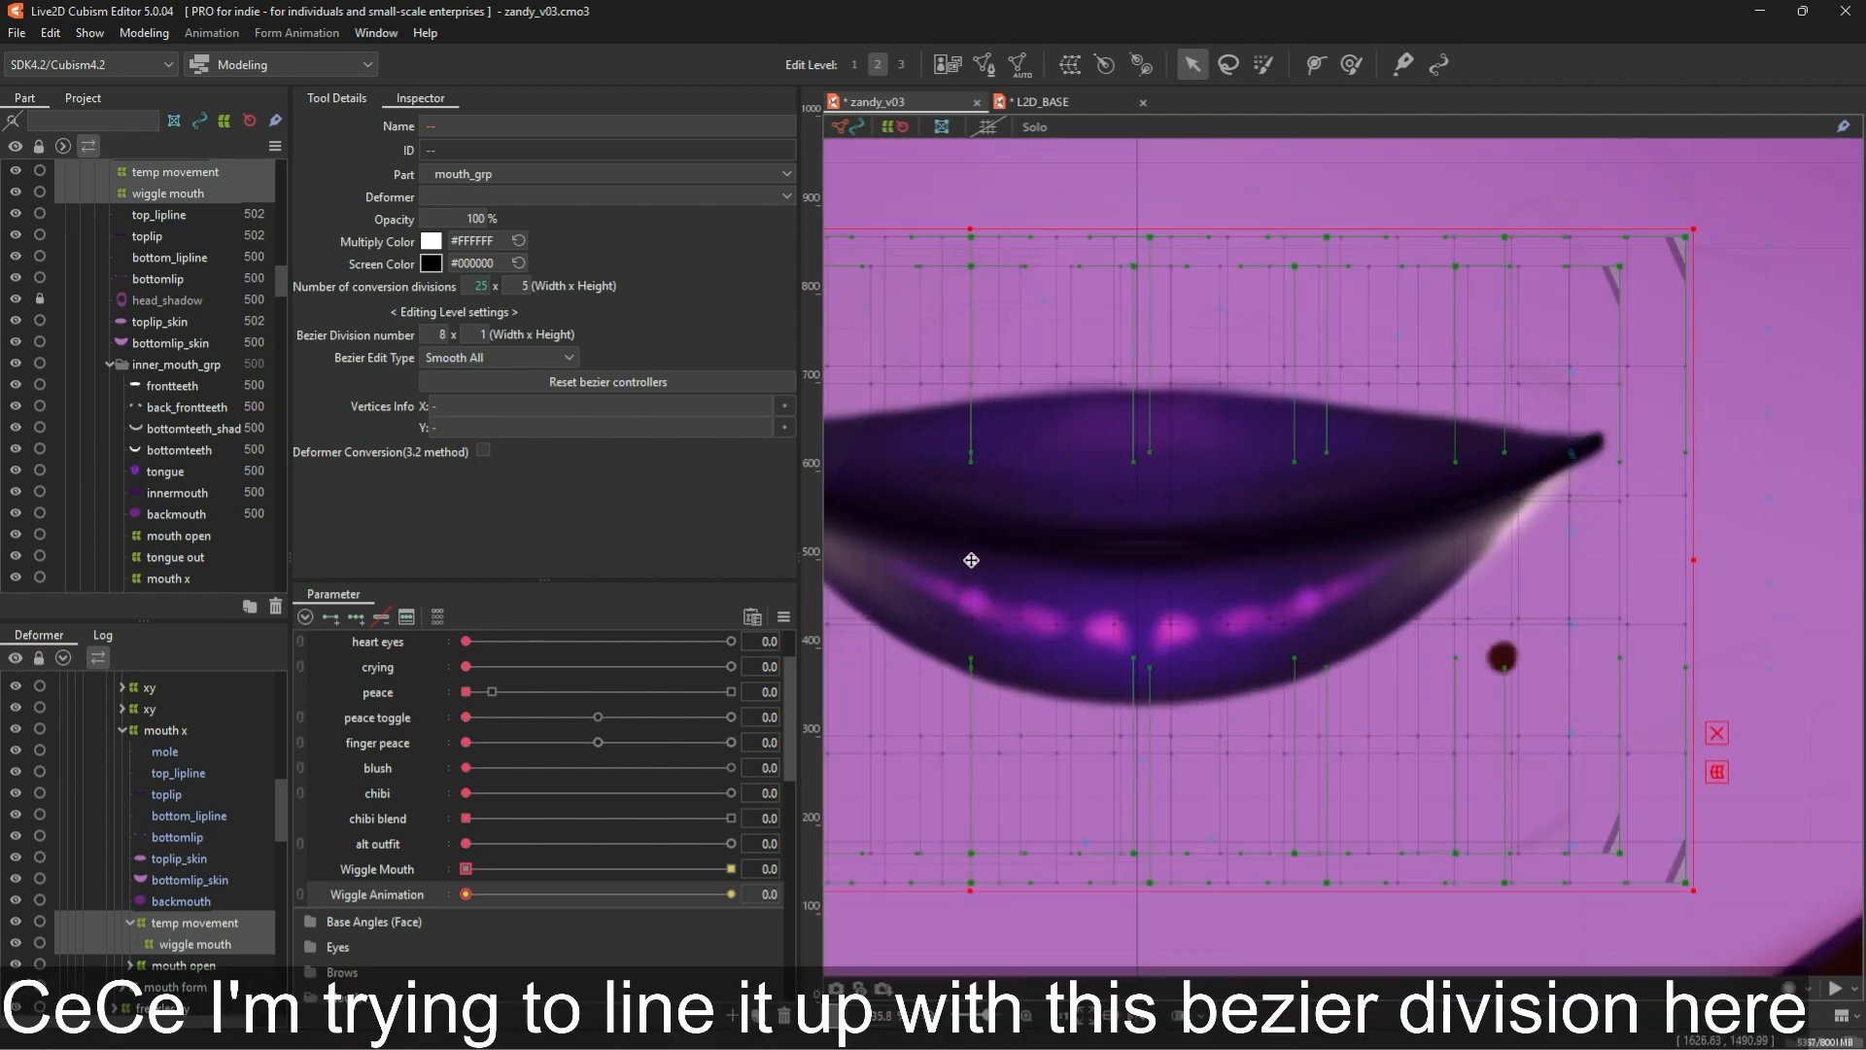
{"action": "scroll", "coordinate": [1364, 630], "scroll_direction": "down", "scroll_amount": 2}
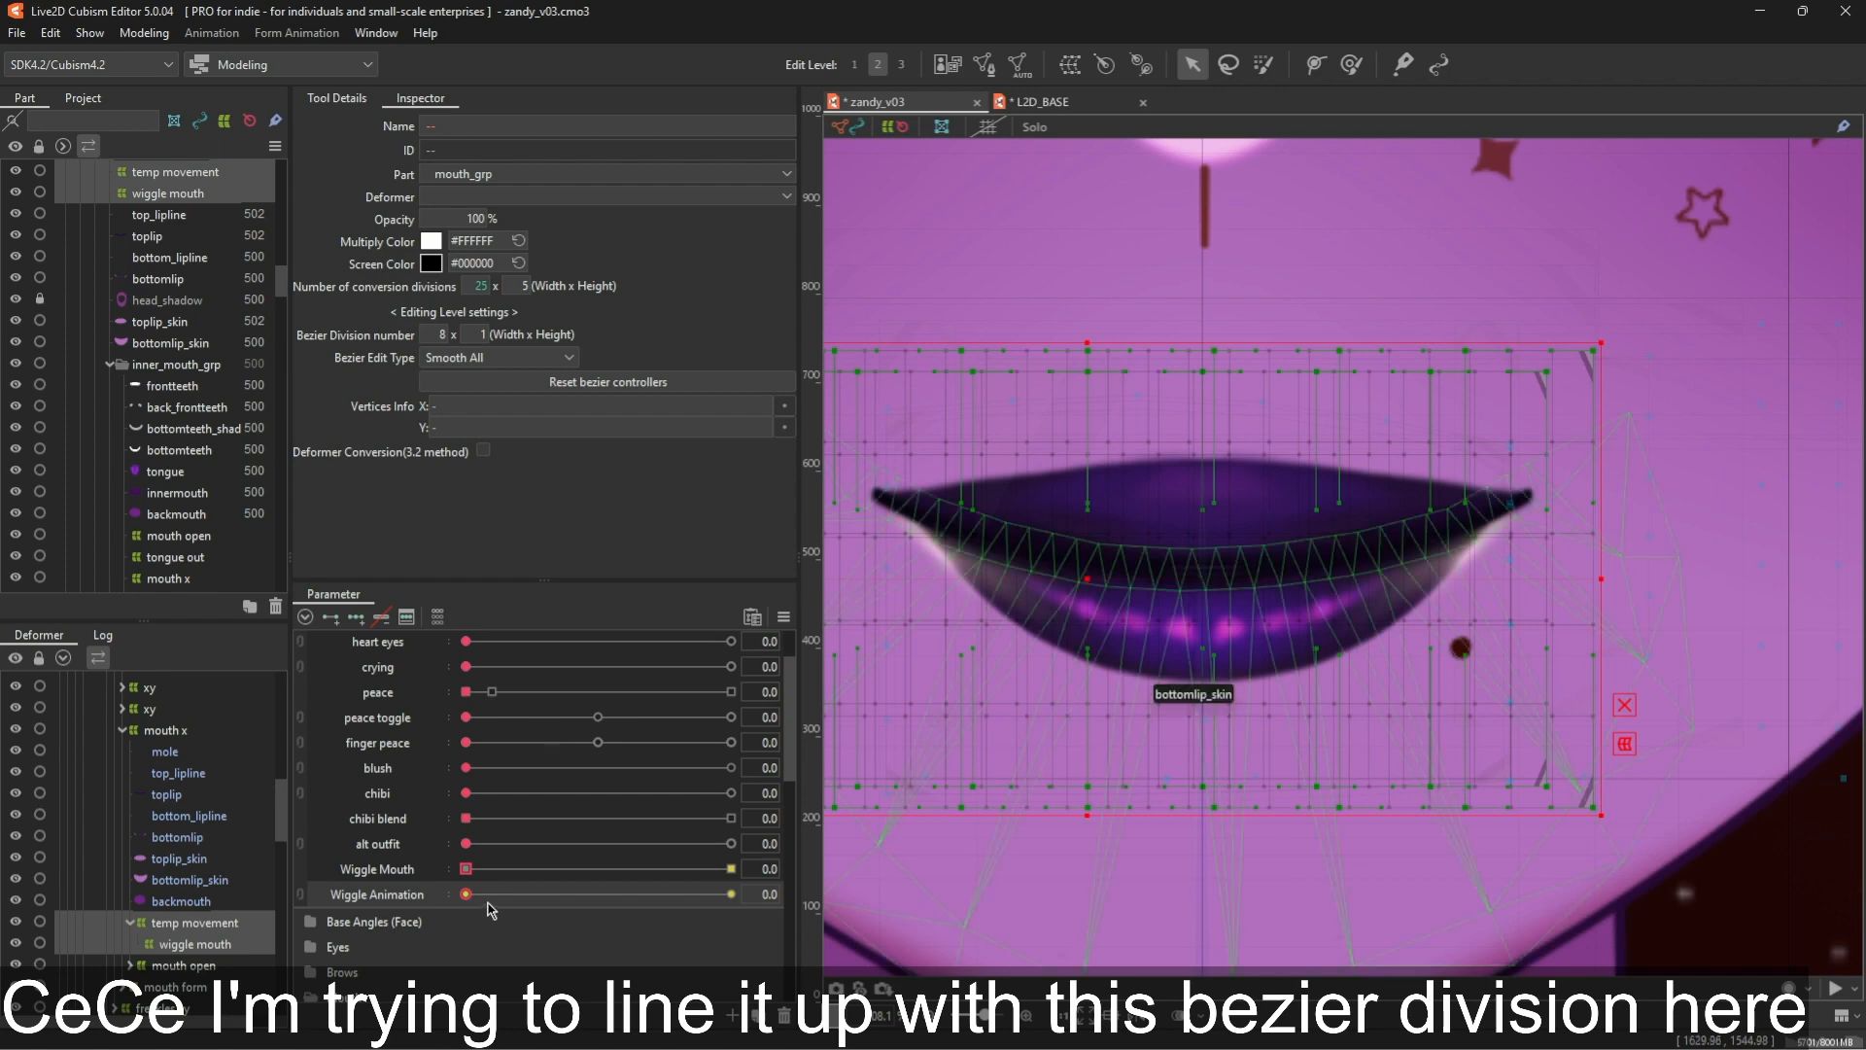
Sweep the Wiggle Animation parameter up to 1.0 to check the movement, and reset all parameters to their default values
{"action": "left_click_drag", "start_coordinate": [632, 897], "coordinate": [418, 904]}
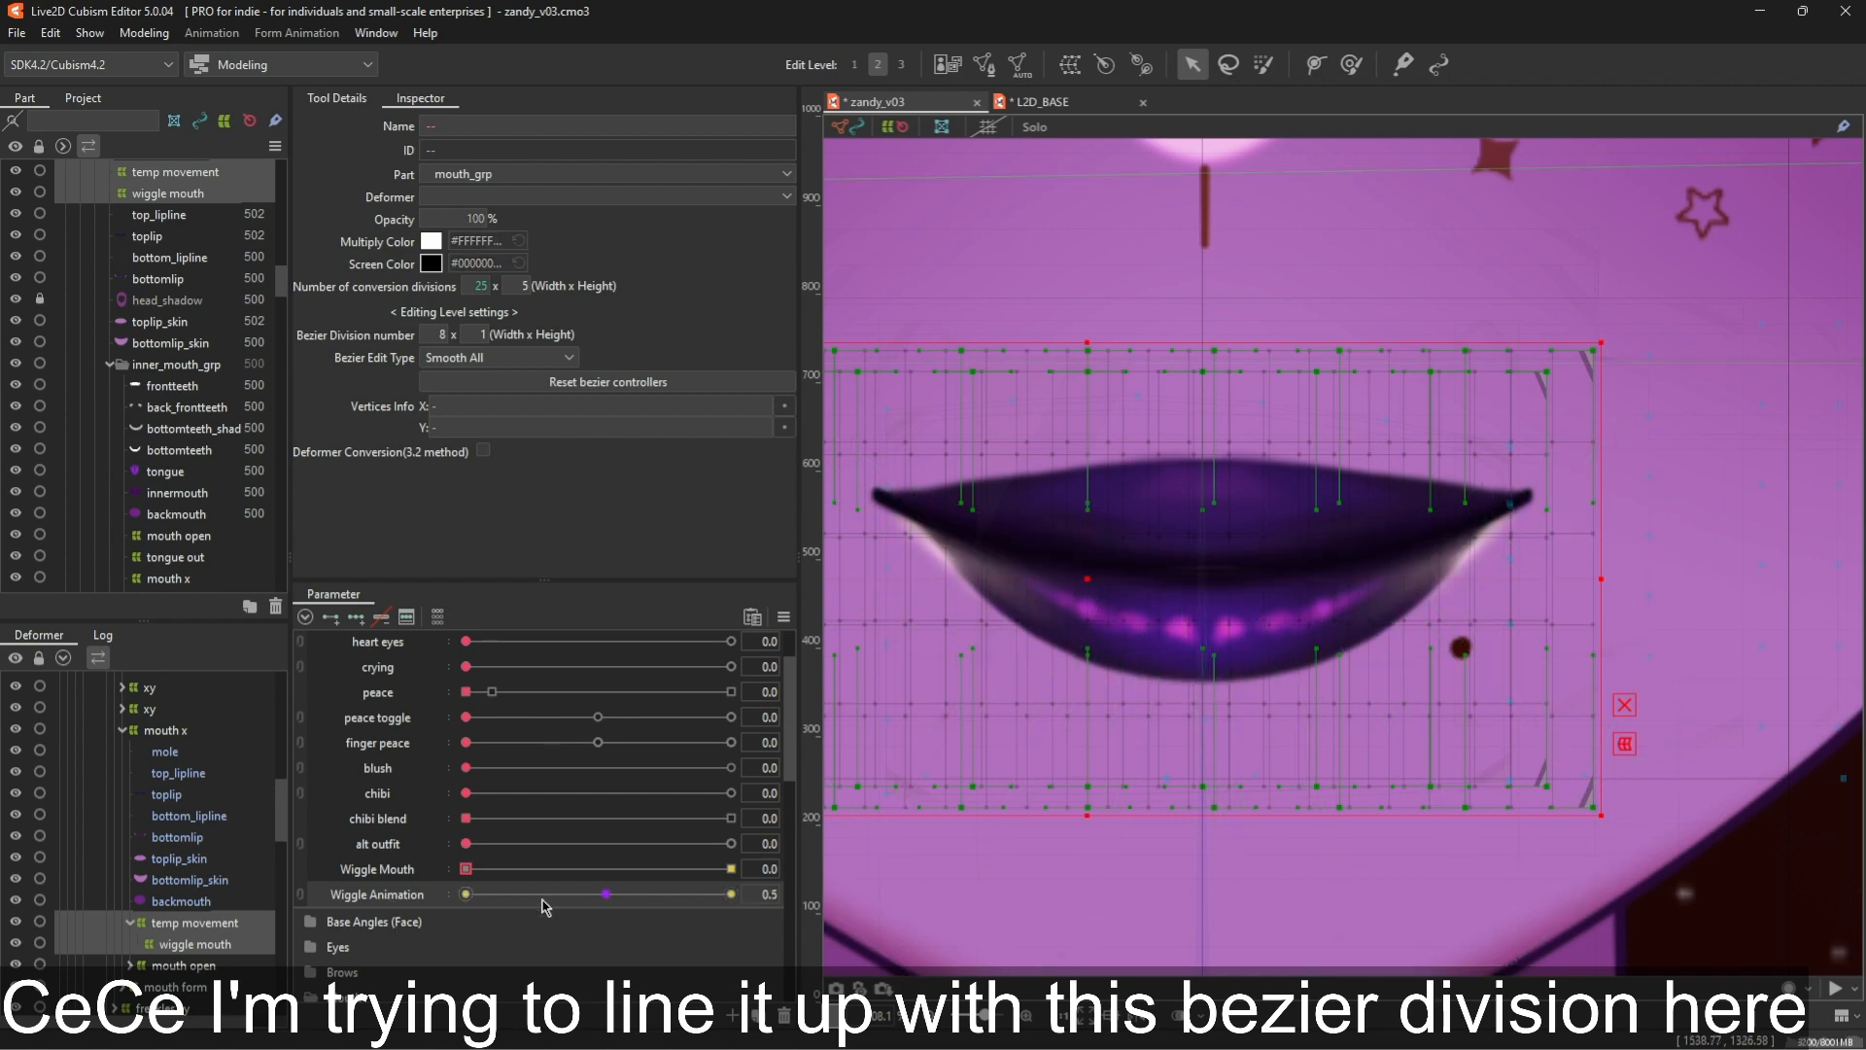
{"action": "left_click", "coordinate": [784, 617]}
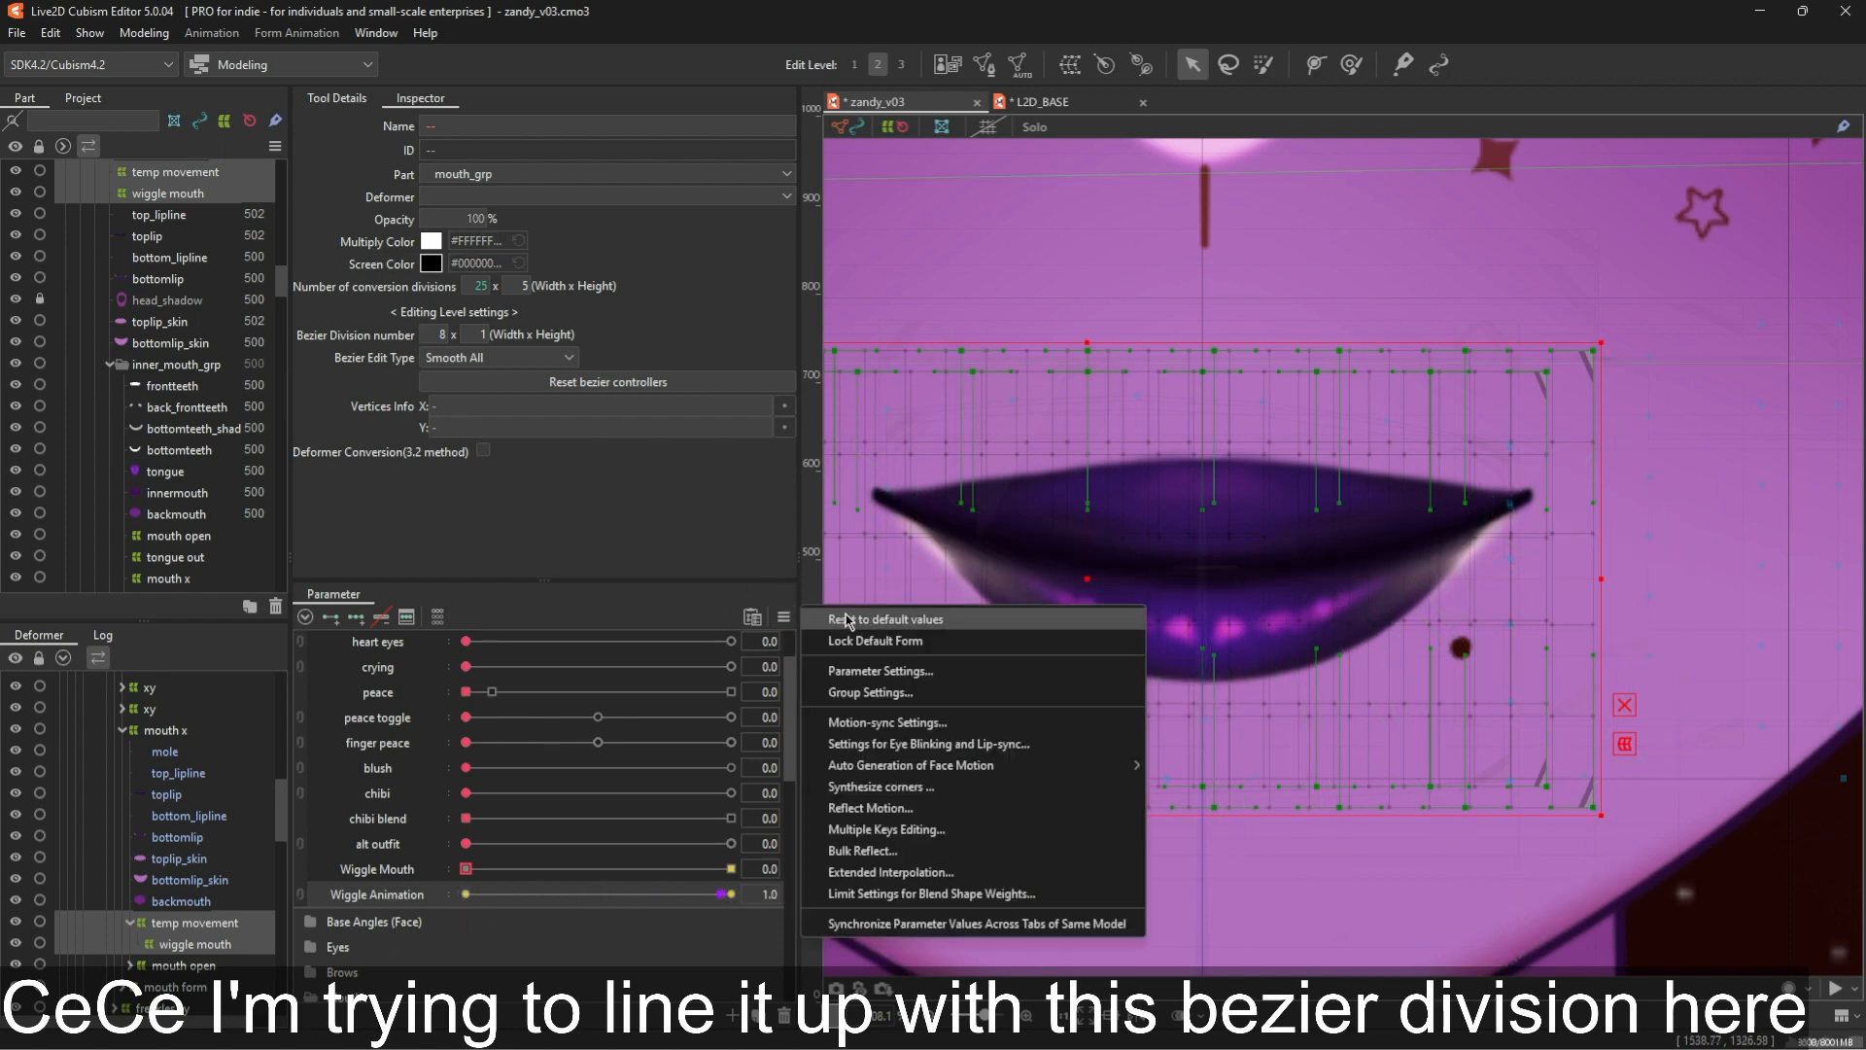
{"action": "left_click", "coordinate": [845, 621]}
Delete the temp movement deformer, leaving wiggle mouth directly under mouth x
{"action": "scroll", "coordinate": [1269, 588], "scroll_direction": "down", "scroll_amount": 2}
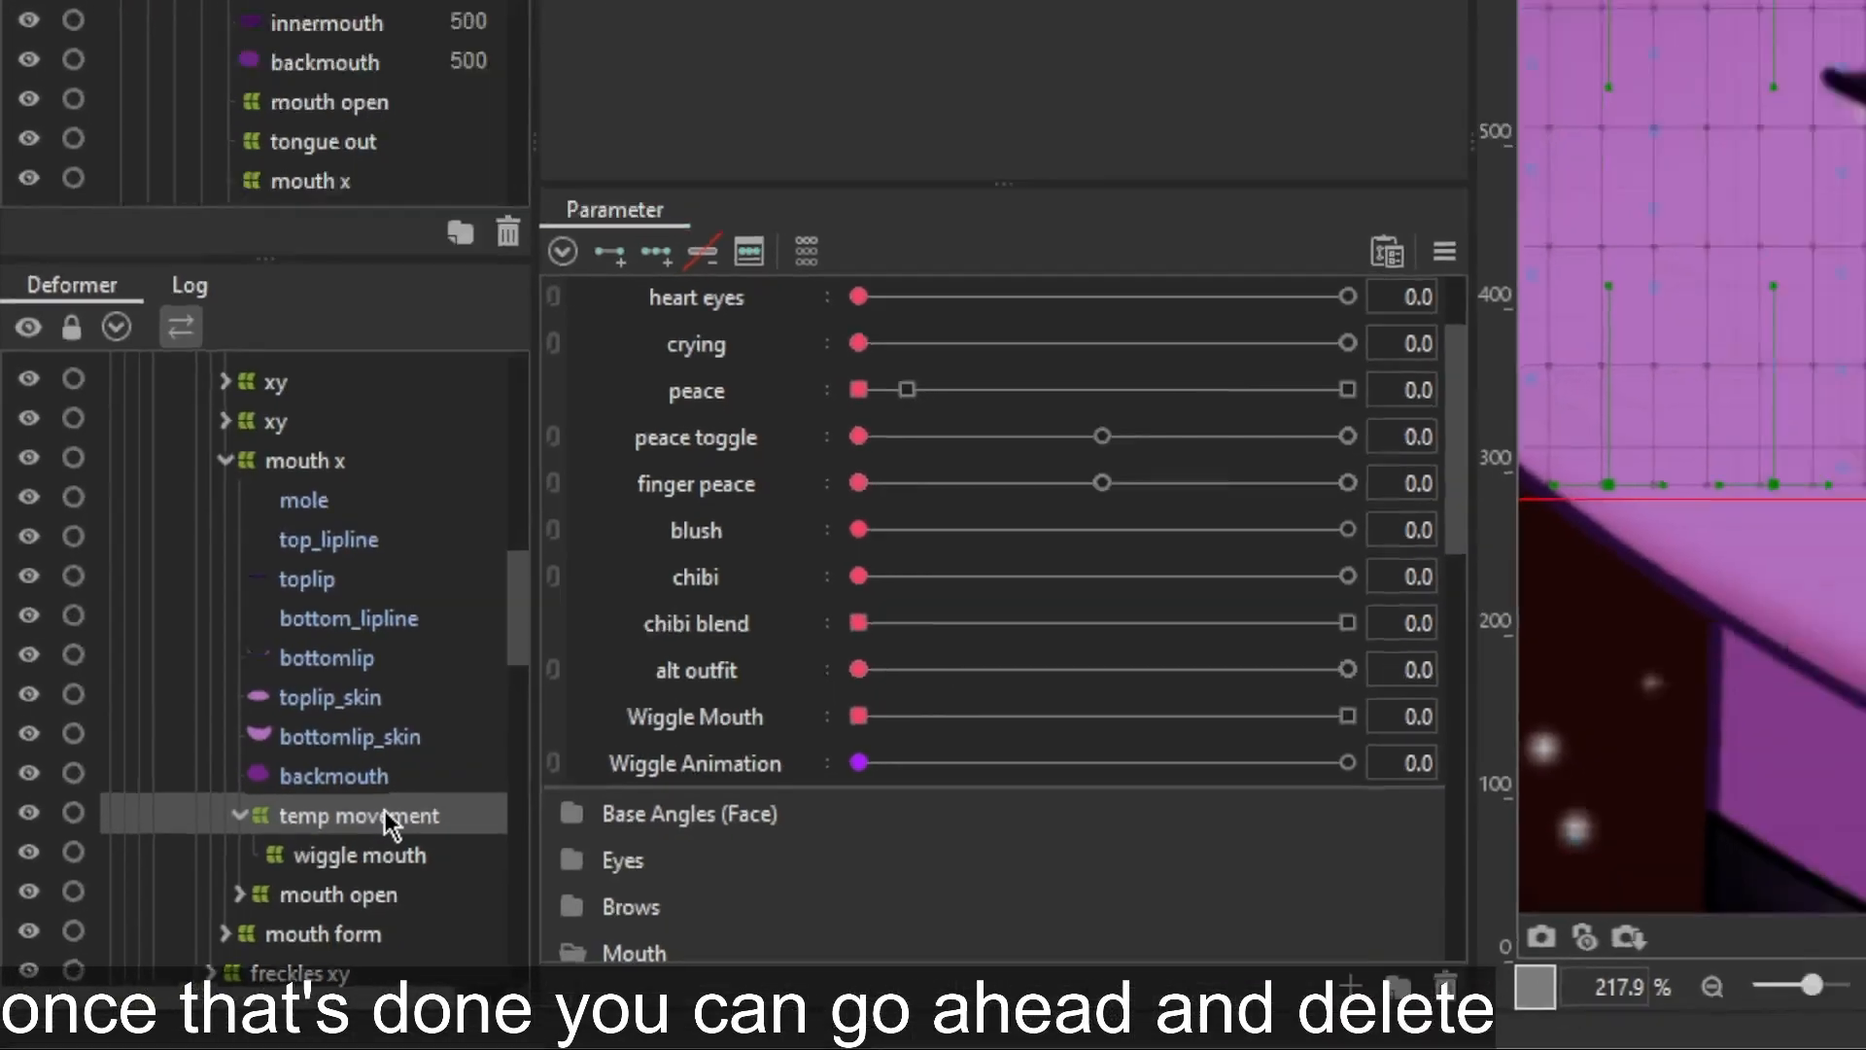
{"action": "left_click", "coordinate": [408, 801]}
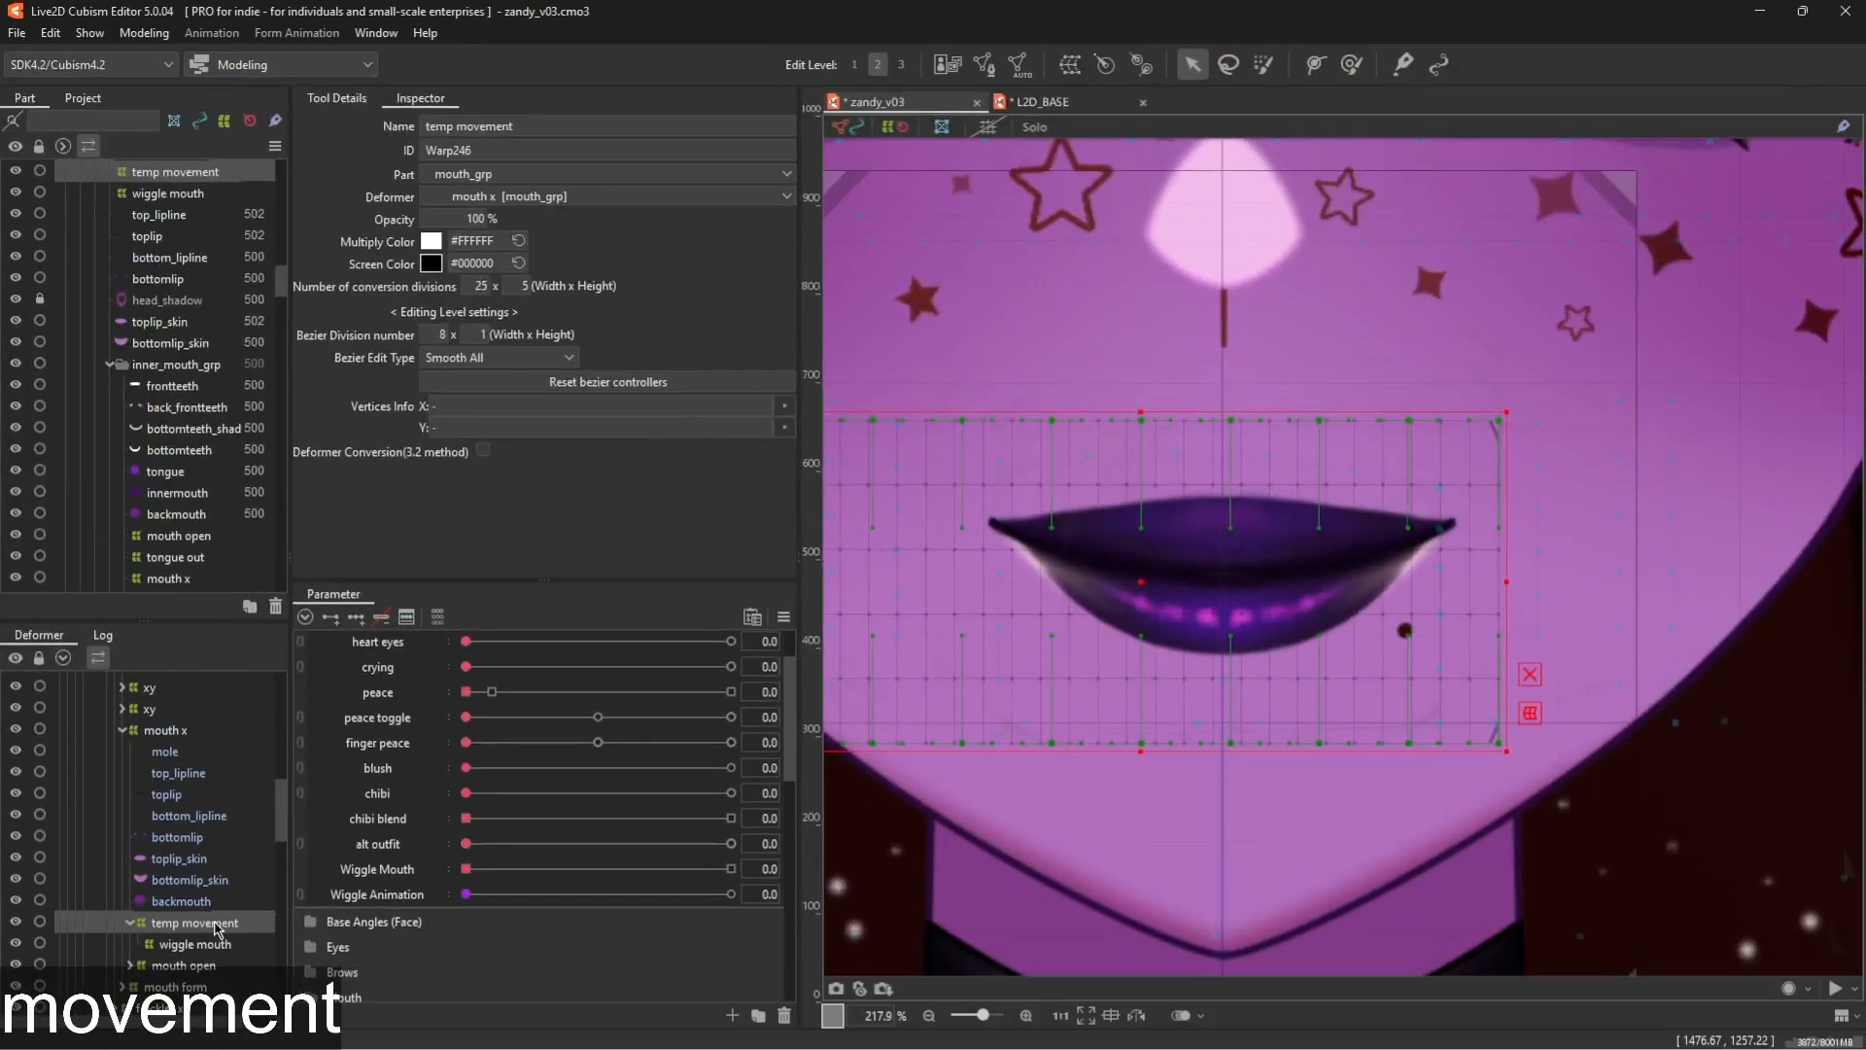
{"action": "key", "text": "Delete"}
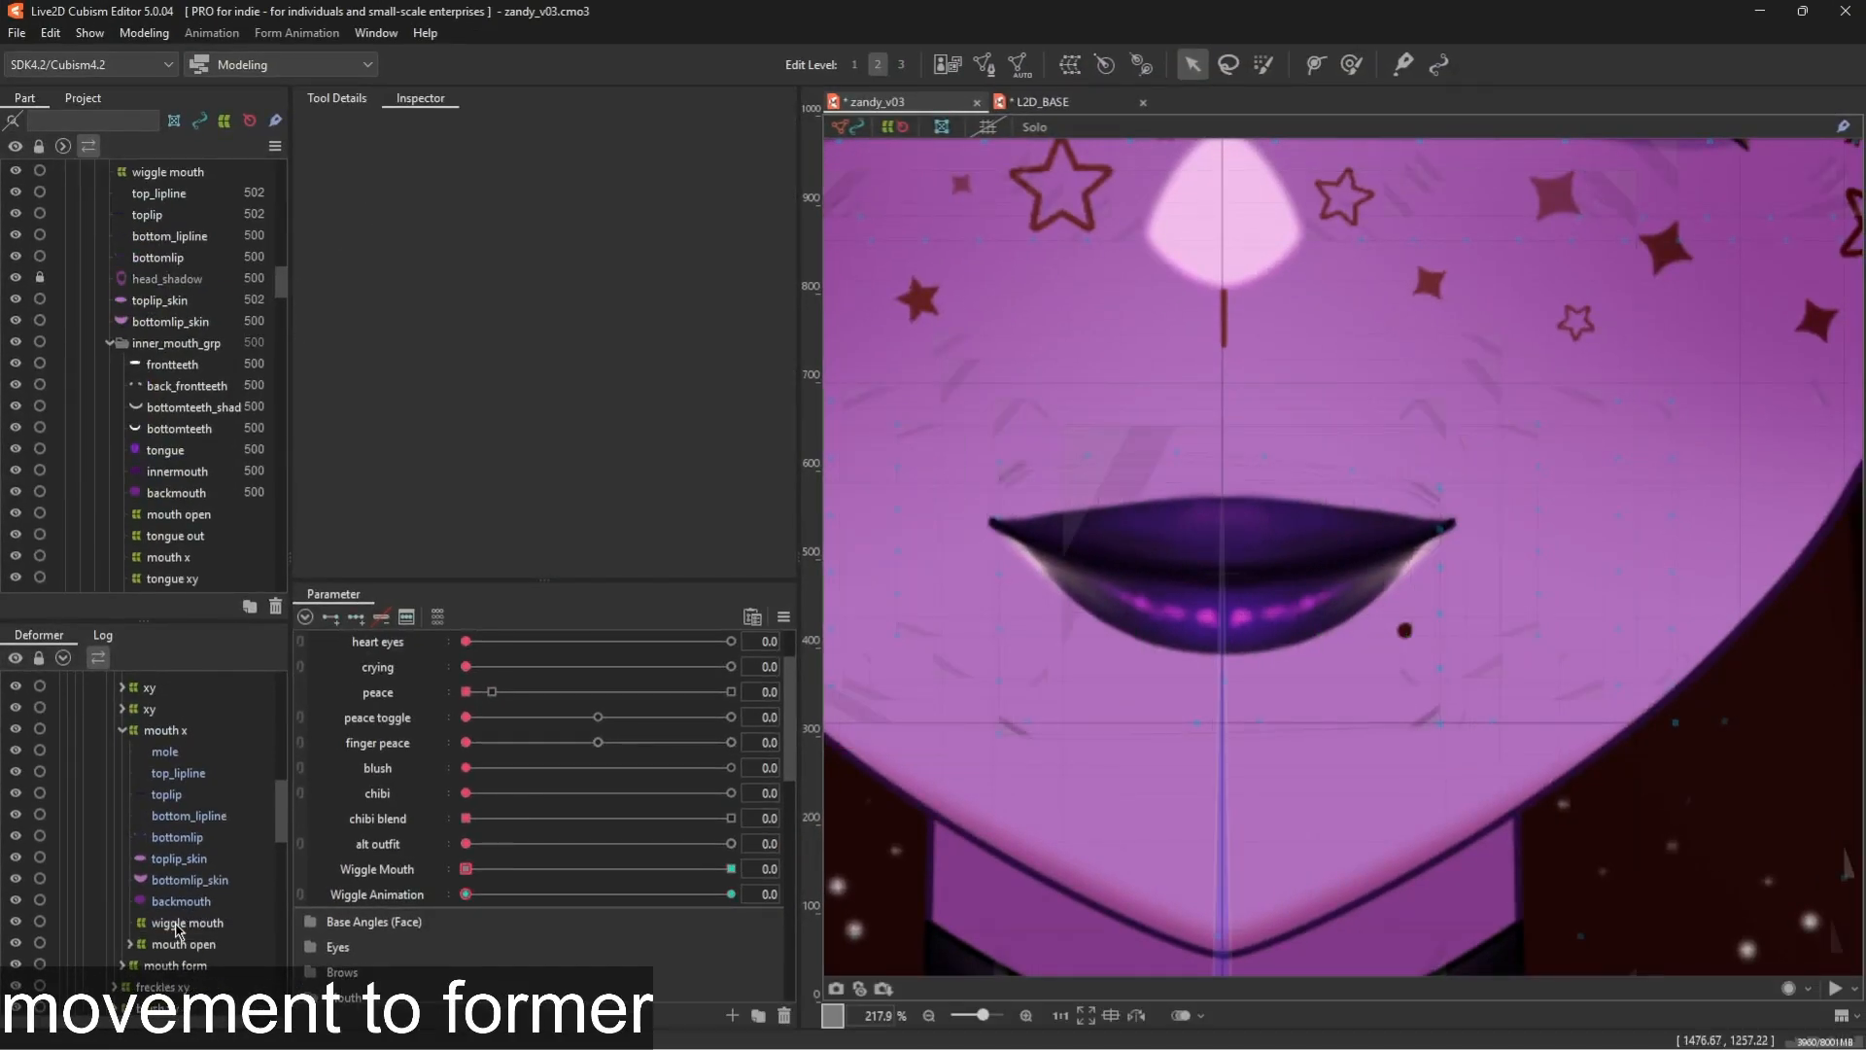
At Wiggle Animation 1.0, shift the wiggle mouth deformer right across the lips by about two Bezier divisions
{"action": "left_click", "coordinate": [178, 929]}
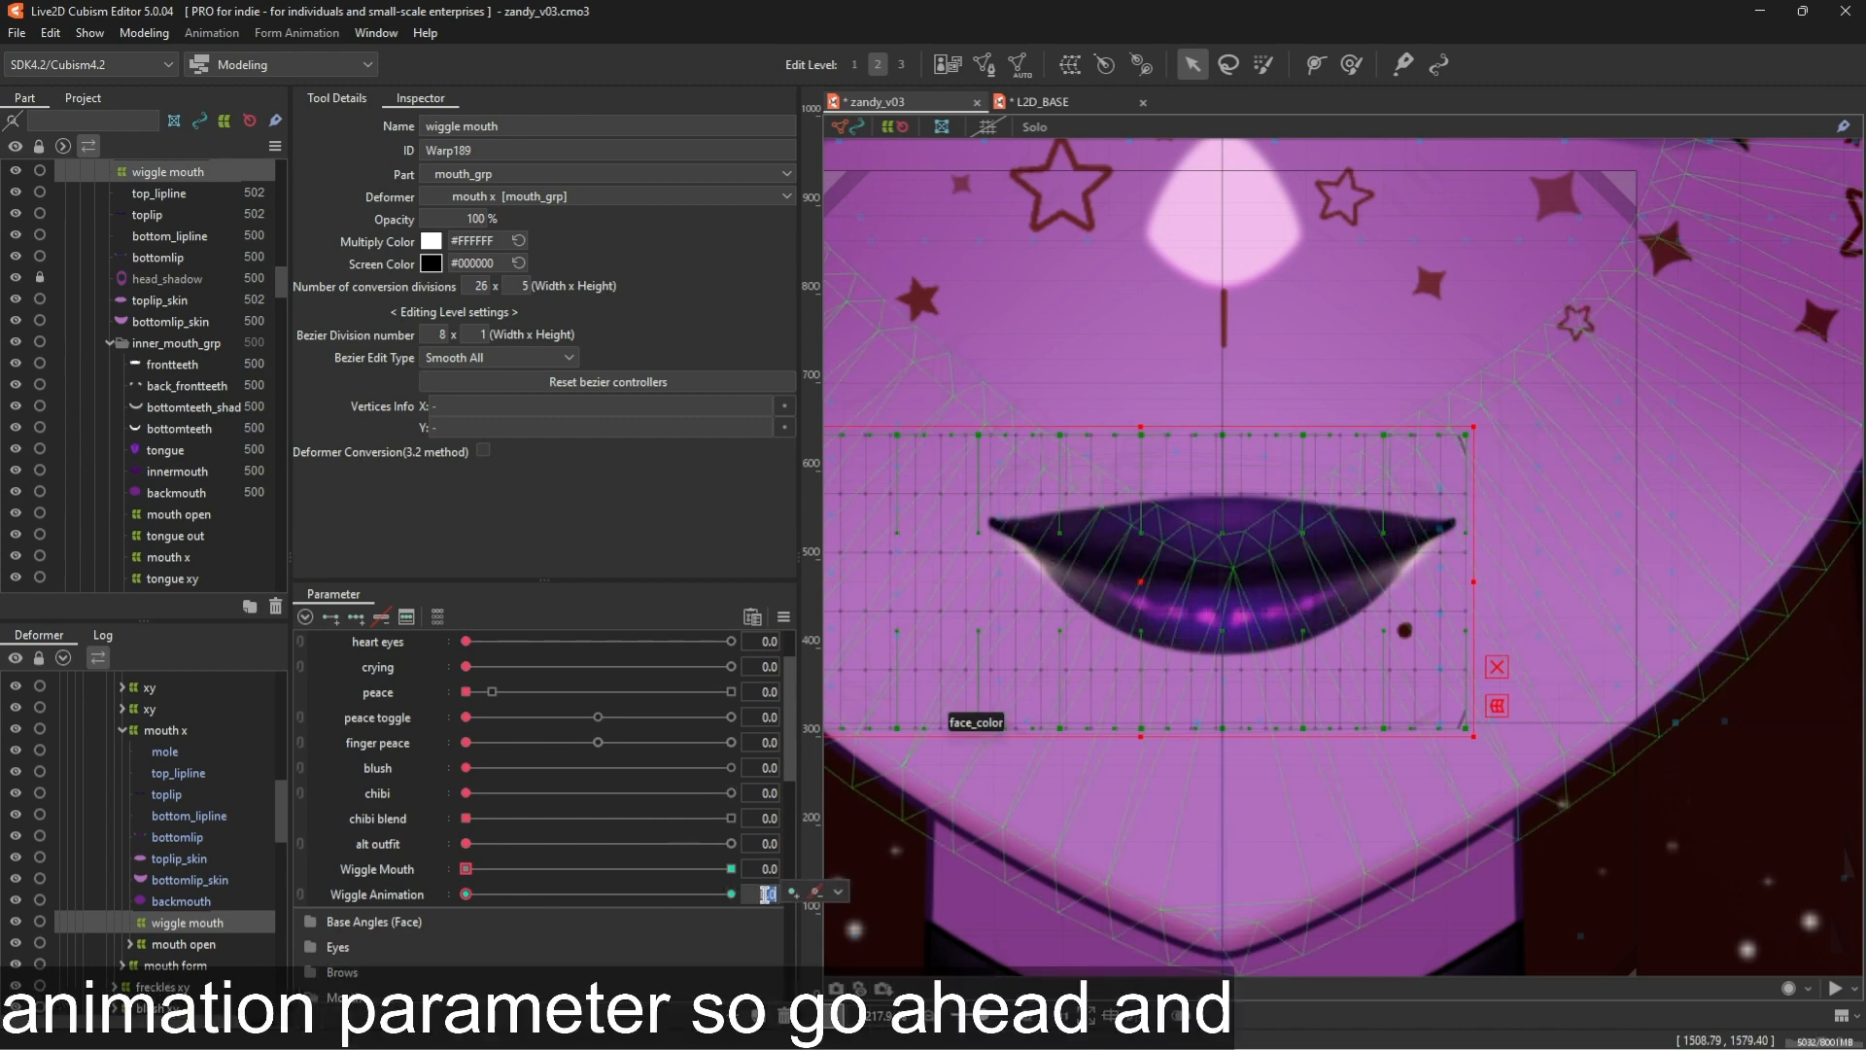
{"action": "type", "text": "1"}
{"action": "key", "text": "Return"}
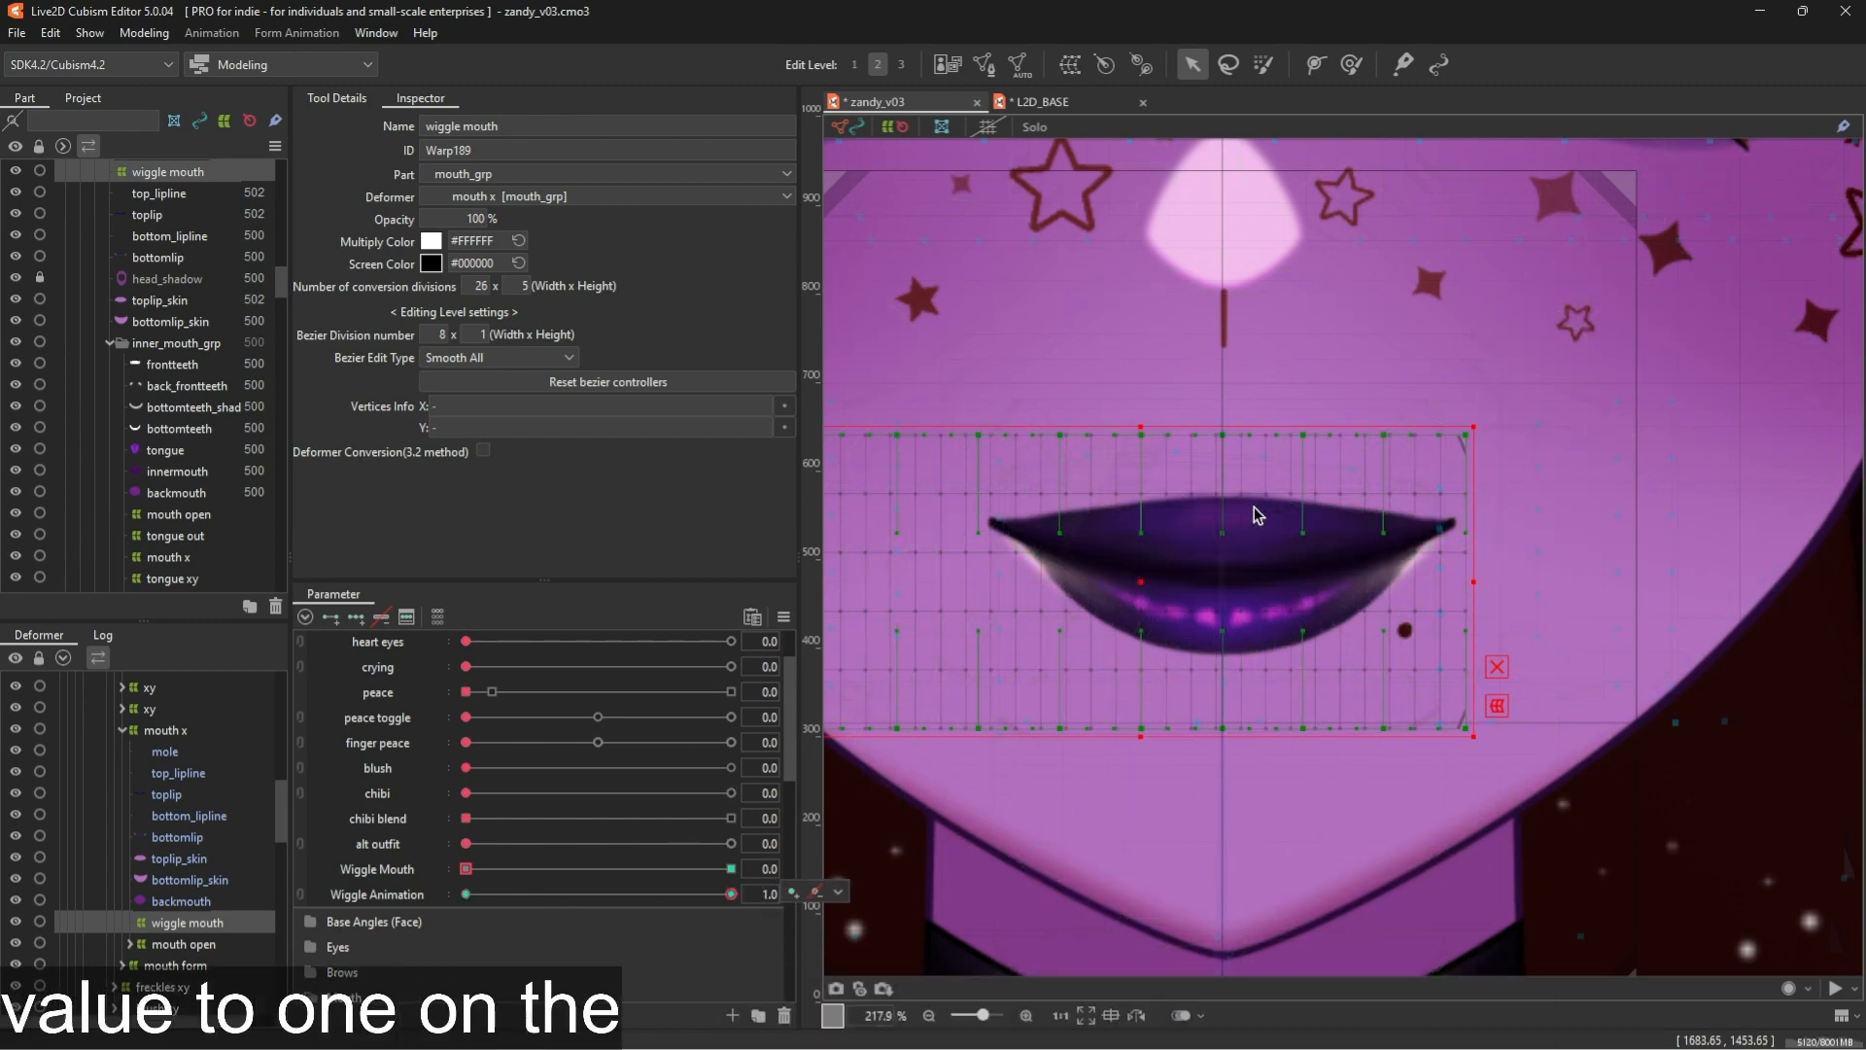
{"action": "scroll", "coordinate": [1250, 508], "scroll_direction": "up", "scroll_amount": 2}
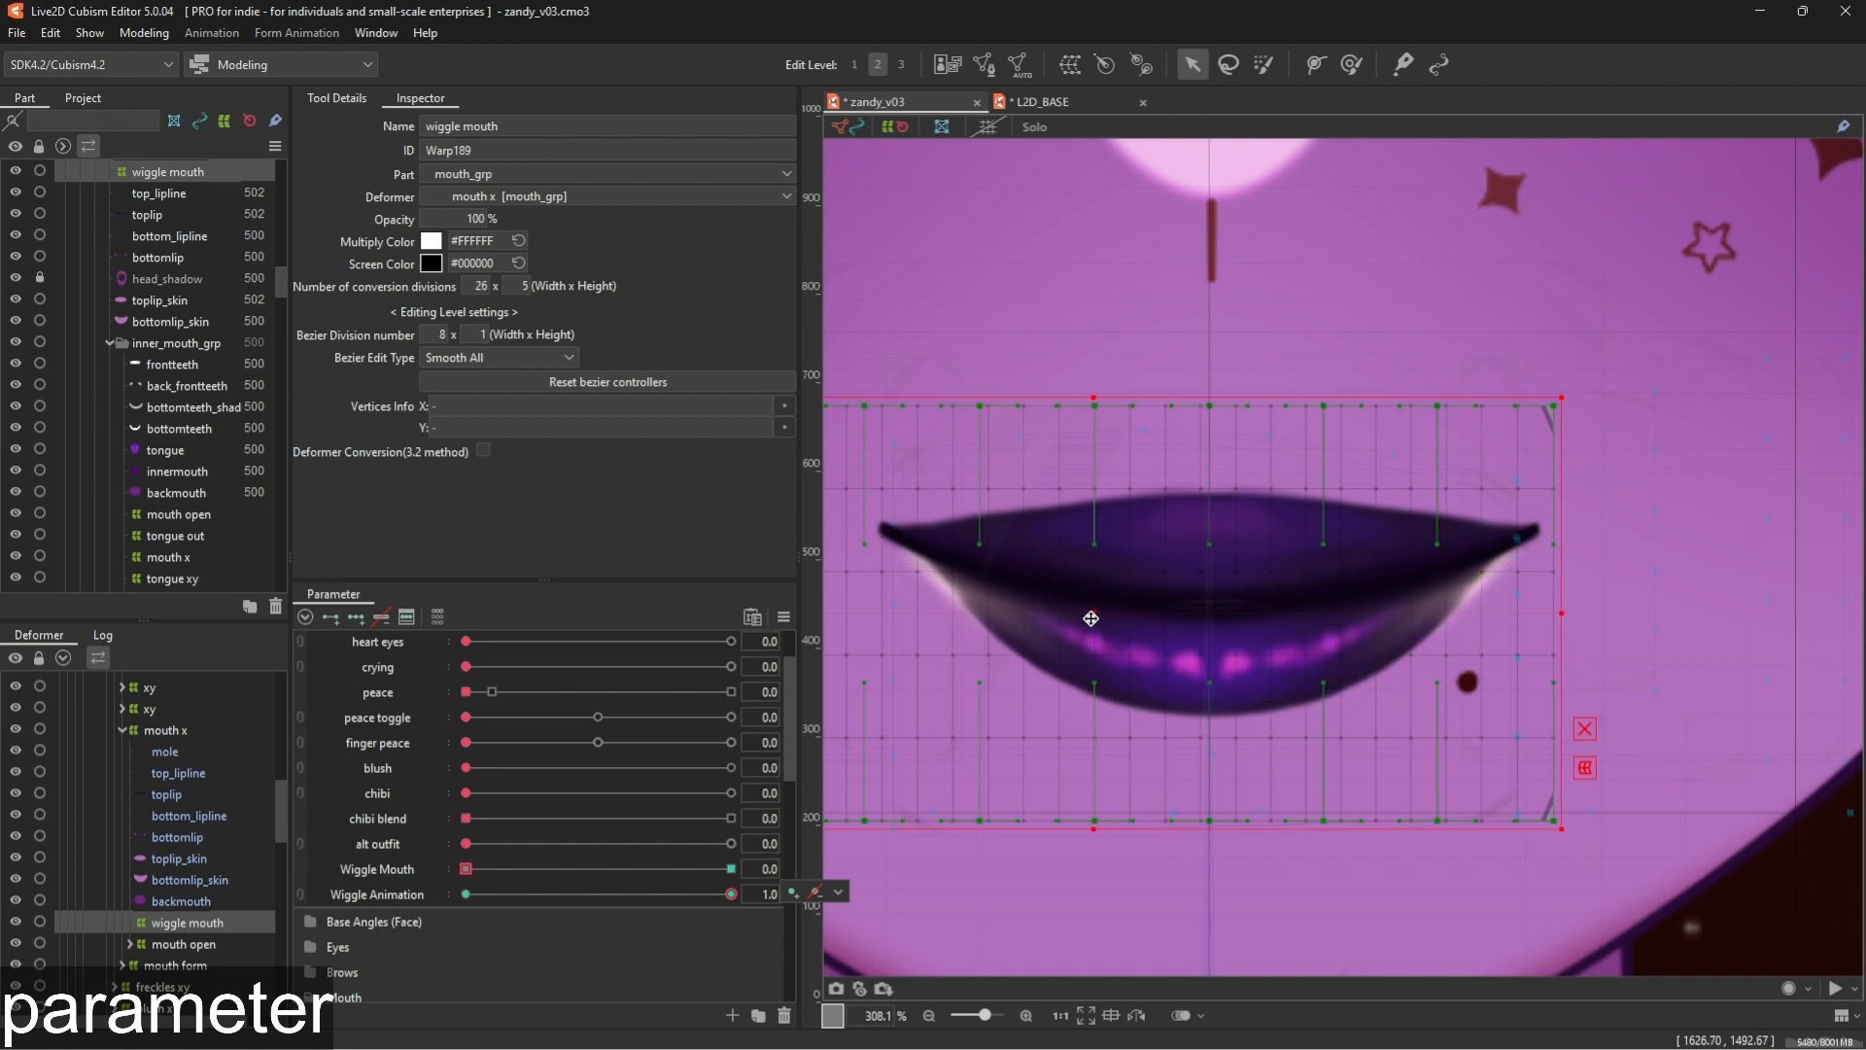
{"action": "left_click_drag", "start_coordinate": [1090, 619], "coordinate": [1319, 632]}
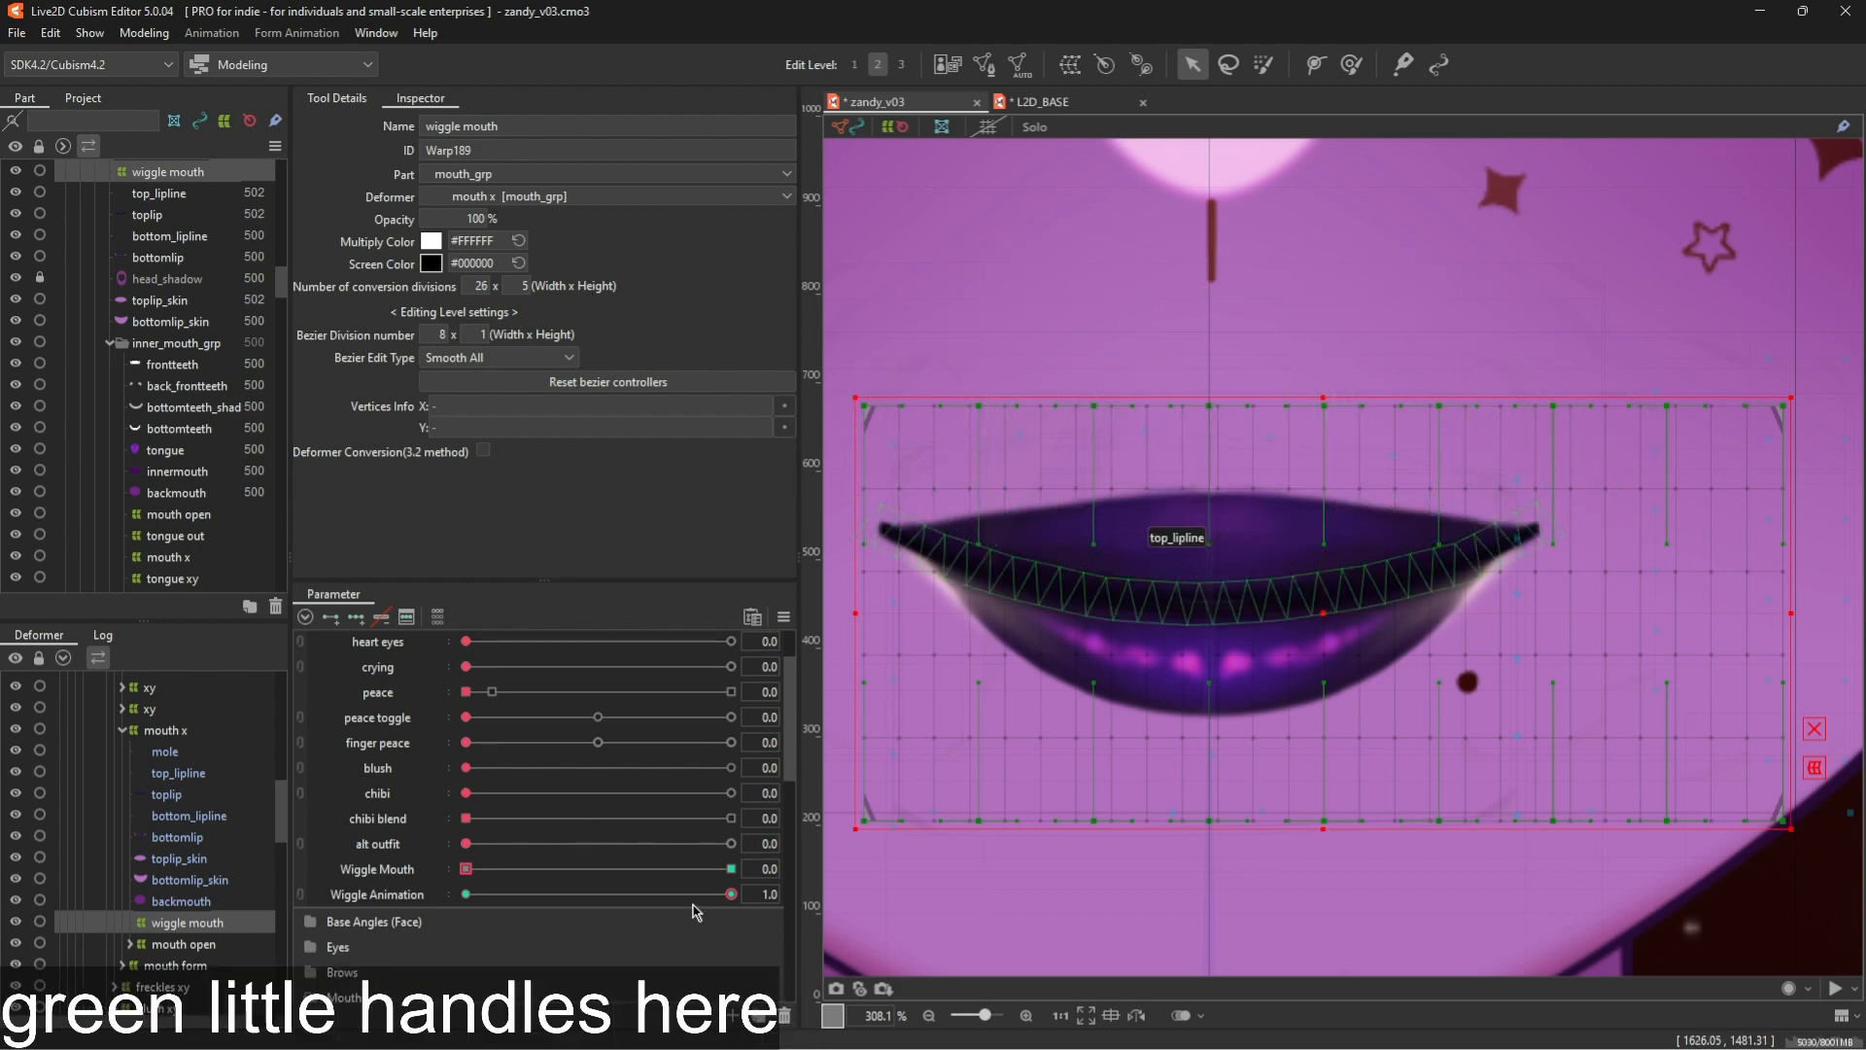
Sweep the Wiggle Animation parameter with Wiggle Mouth at 0.0 and at 1.0 to check the loop, and reset all parameters to default
{"action": "left_click_drag", "start_coordinate": [731, 894], "coordinate": [861, 884]}
{"action": "left_click_drag", "start_coordinate": [1261, 861], "coordinate": [566, 890]}
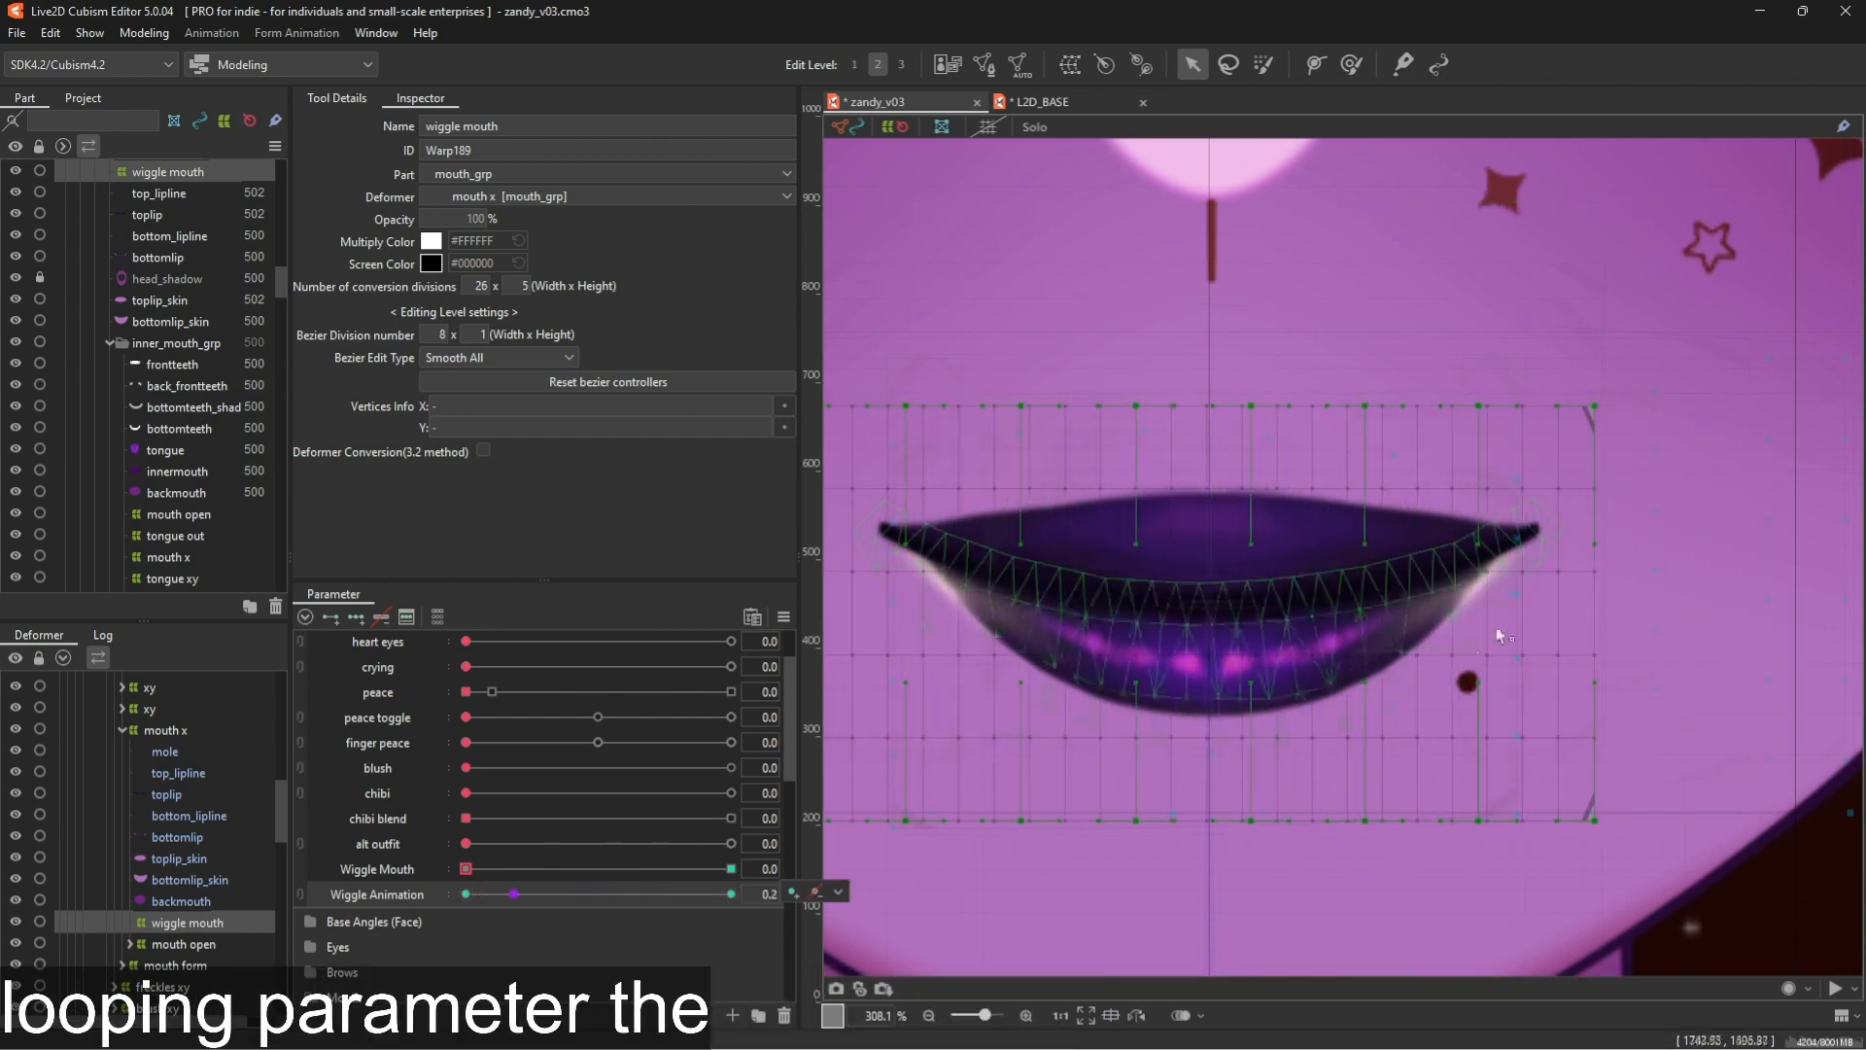
{"action": "scroll", "coordinate": [1462, 599], "scroll_direction": "down", "scroll_amount": 2}
{"action": "scroll", "coordinate": [1458, 624], "scroll_direction": "up", "scroll_amount": 2}
{"action": "left_click_drag", "start_coordinate": [472, 870], "coordinate": [927, 852]}
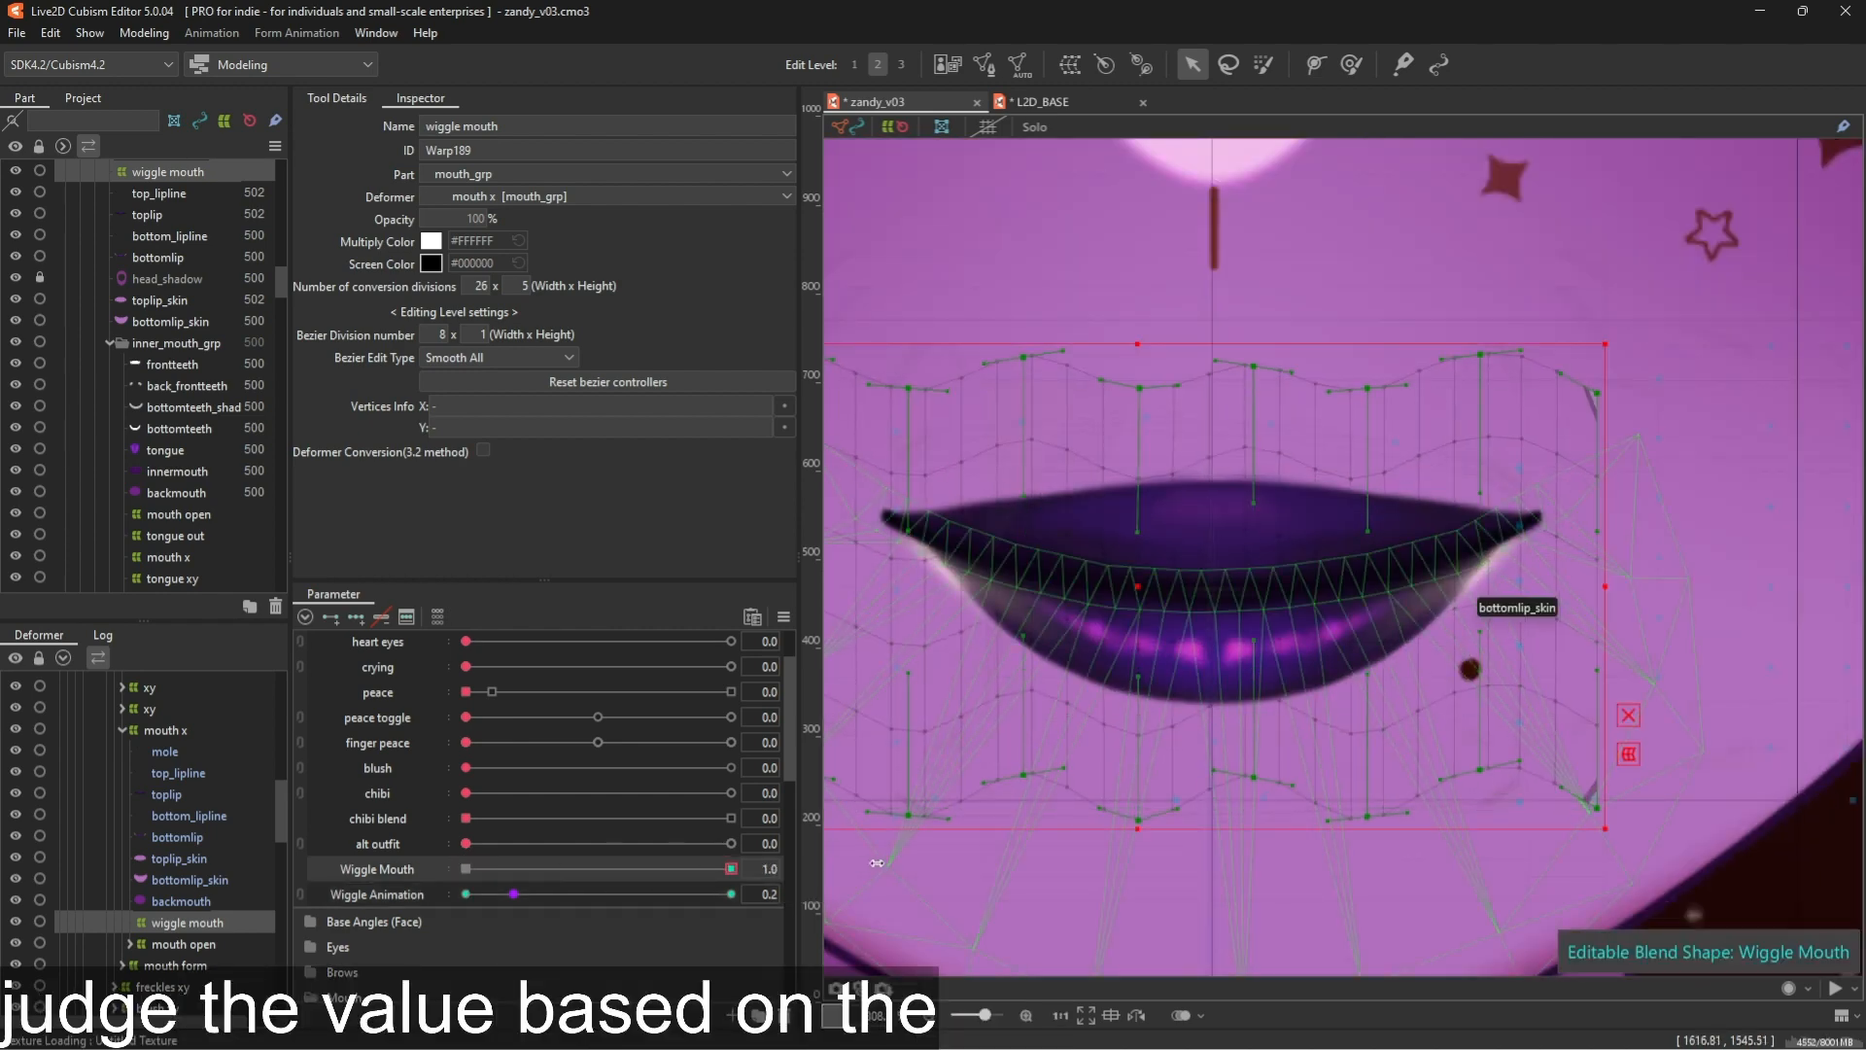
{"action": "left_click_drag", "start_coordinate": [488, 896], "coordinate": [923, 738]}
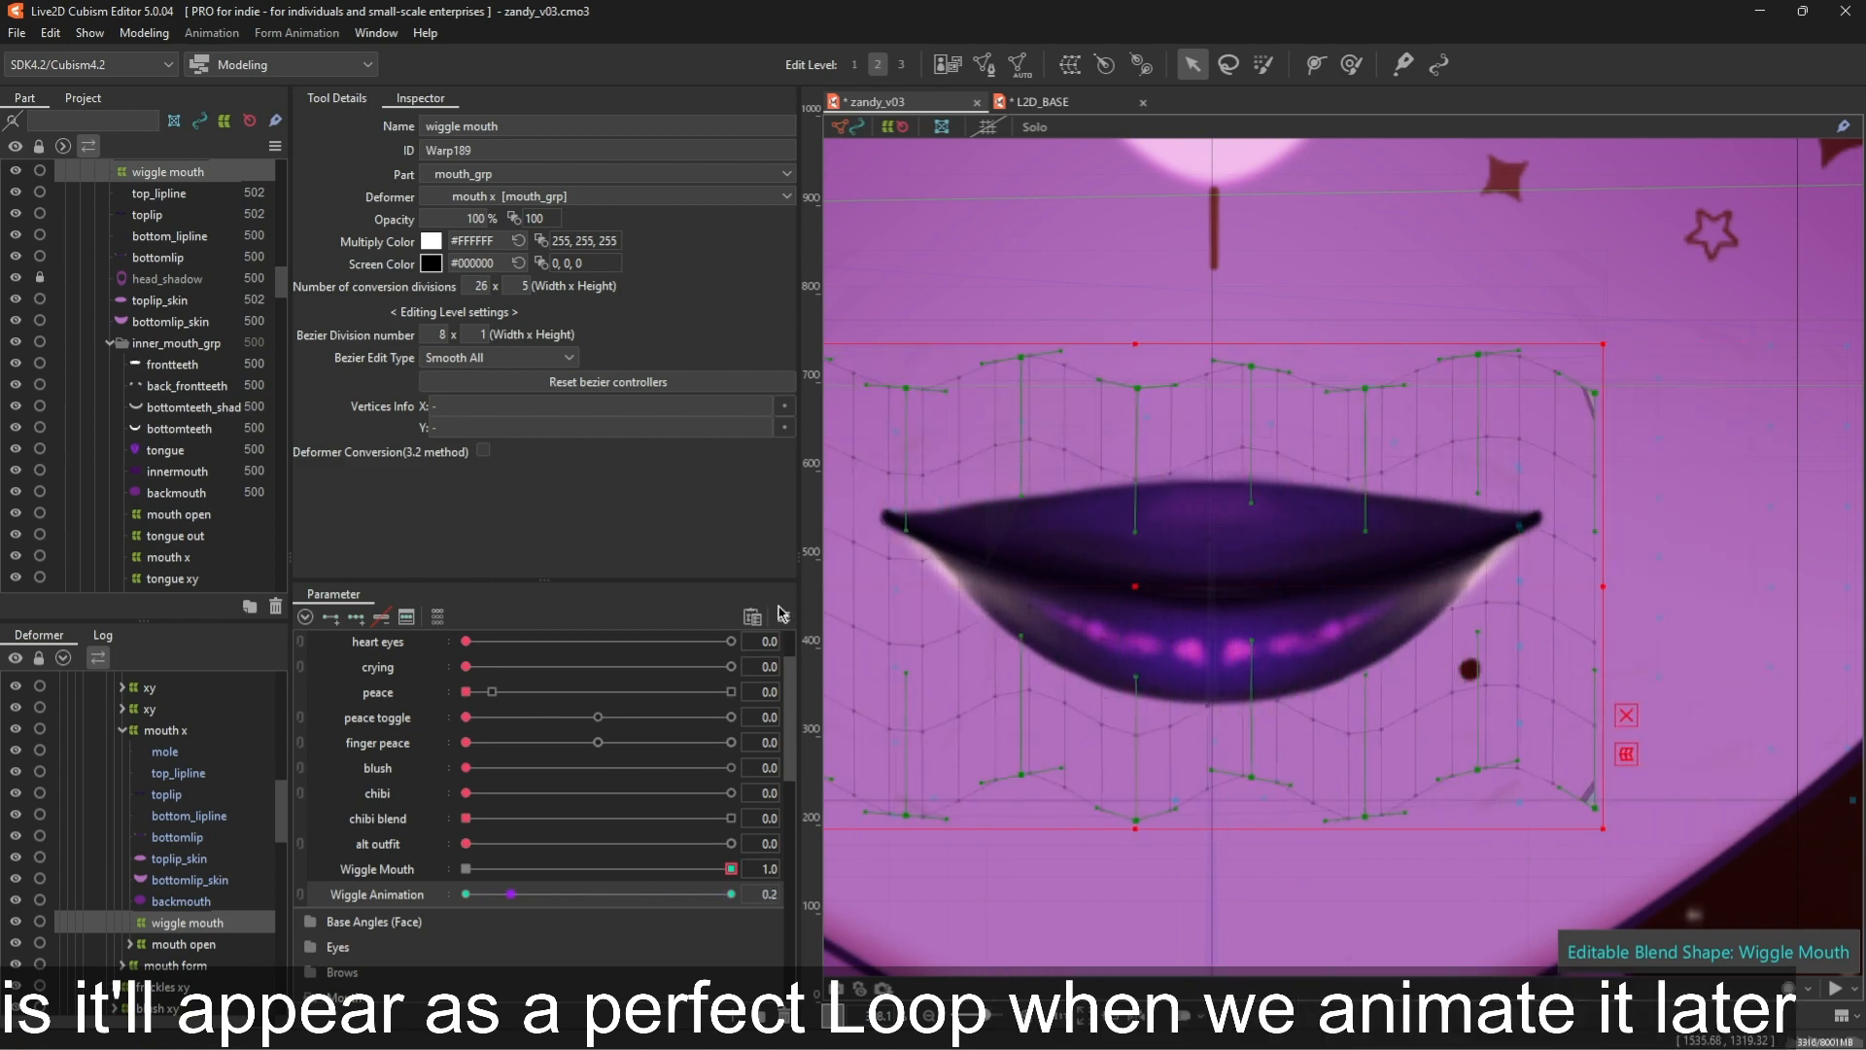
{"action": "left_click", "coordinate": [784, 616]}
{"action": "left_click", "coordinate": [856, 621]}
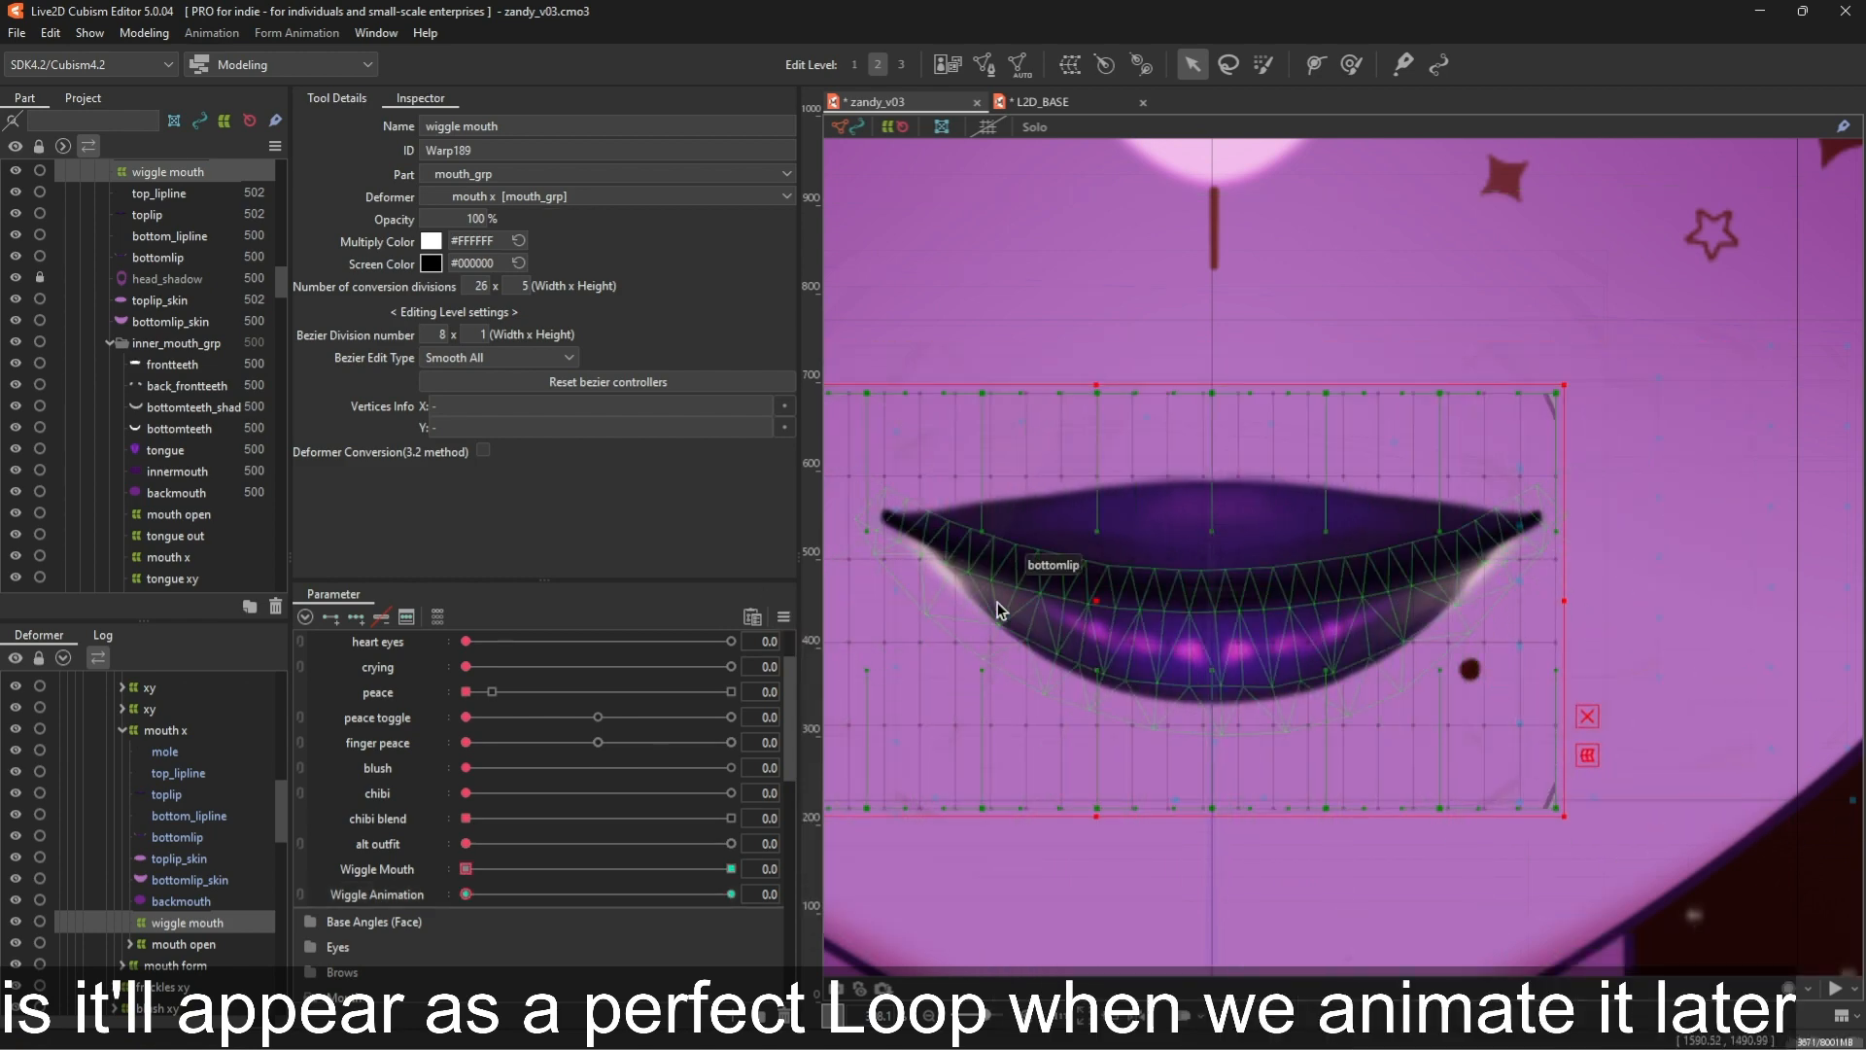
Create a 2 x 2 Bezier warp deformer named wiggle anchor as parent of toplip, bottomlip, top_lipline and bottom_lipline
{"action": "left_click", "coordinate": [1150, 523]}
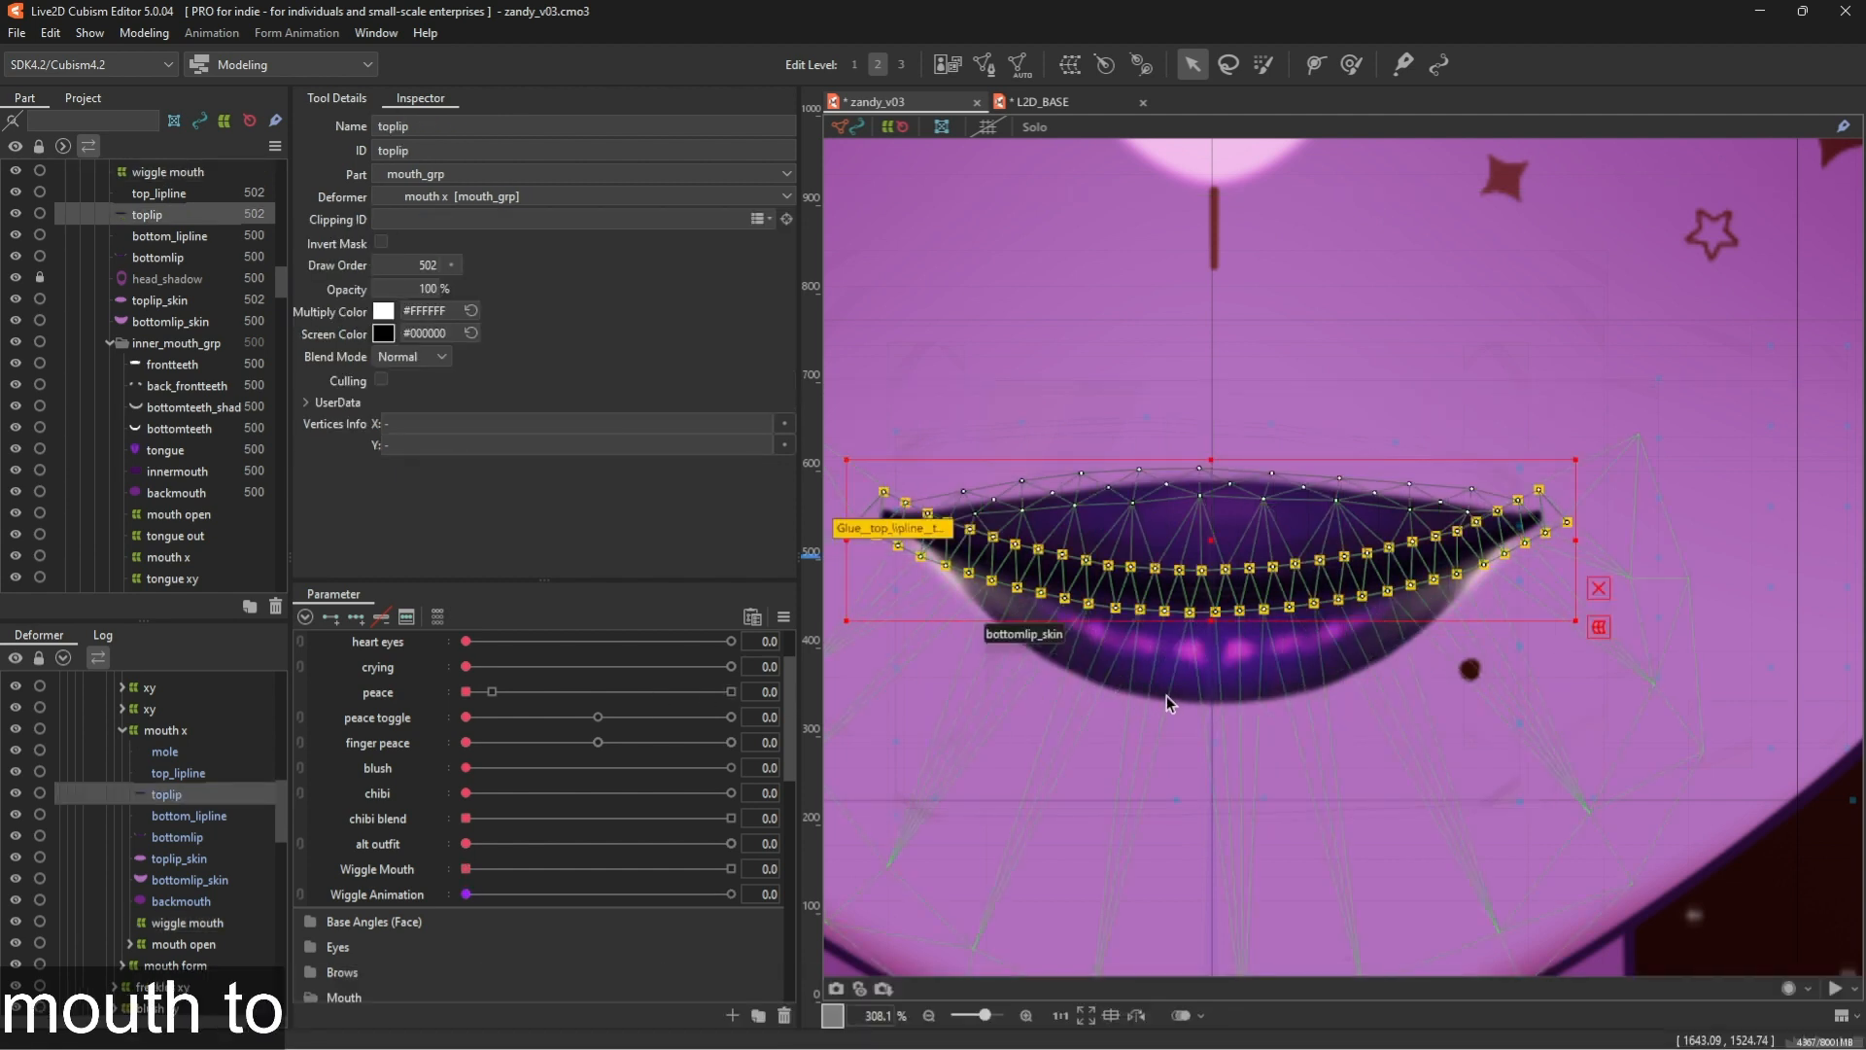
{"action": "left_click", "coordinate": [1215, 681], "text": "shift"}
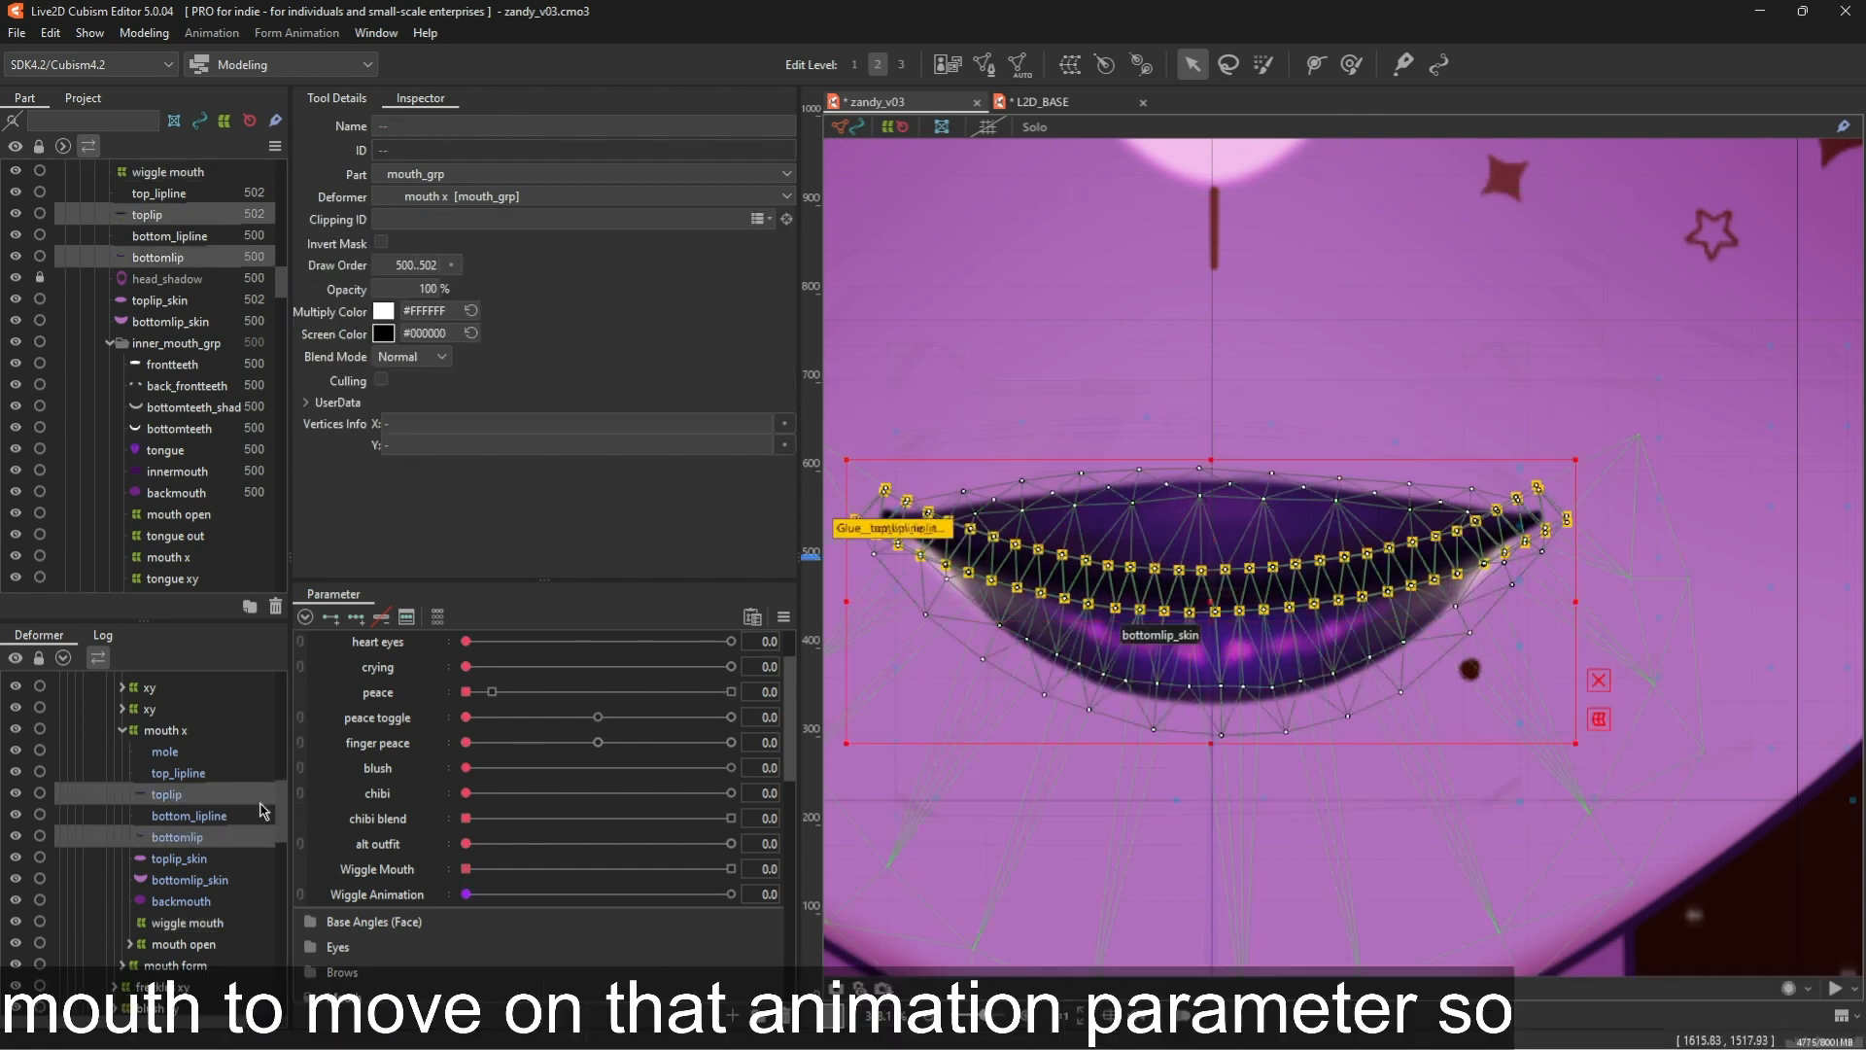
{"action": "left_click", "coordinate": [185, 816], "text": "ctrl"}
{"action": "left_click", "coordinate": [182, 774], "text": "ctrl"}
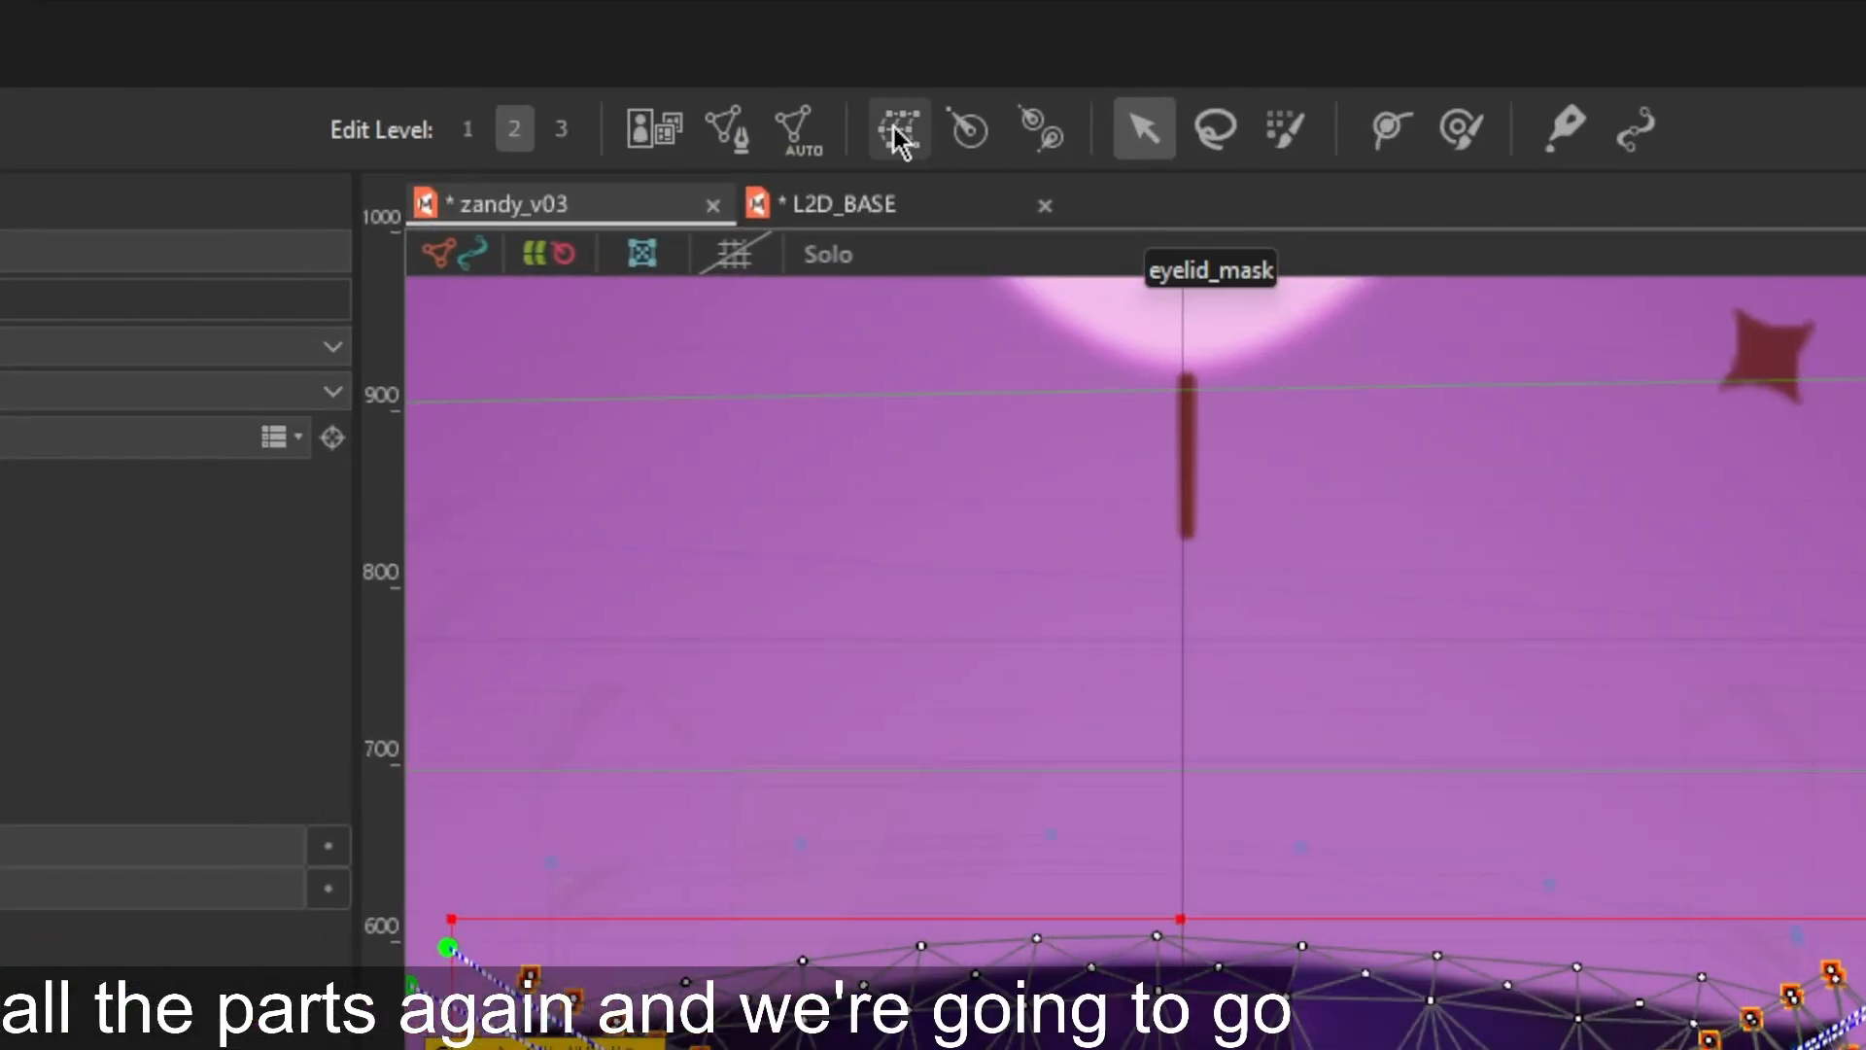
{"action": "left_click", "coordinate": [899, 131]}
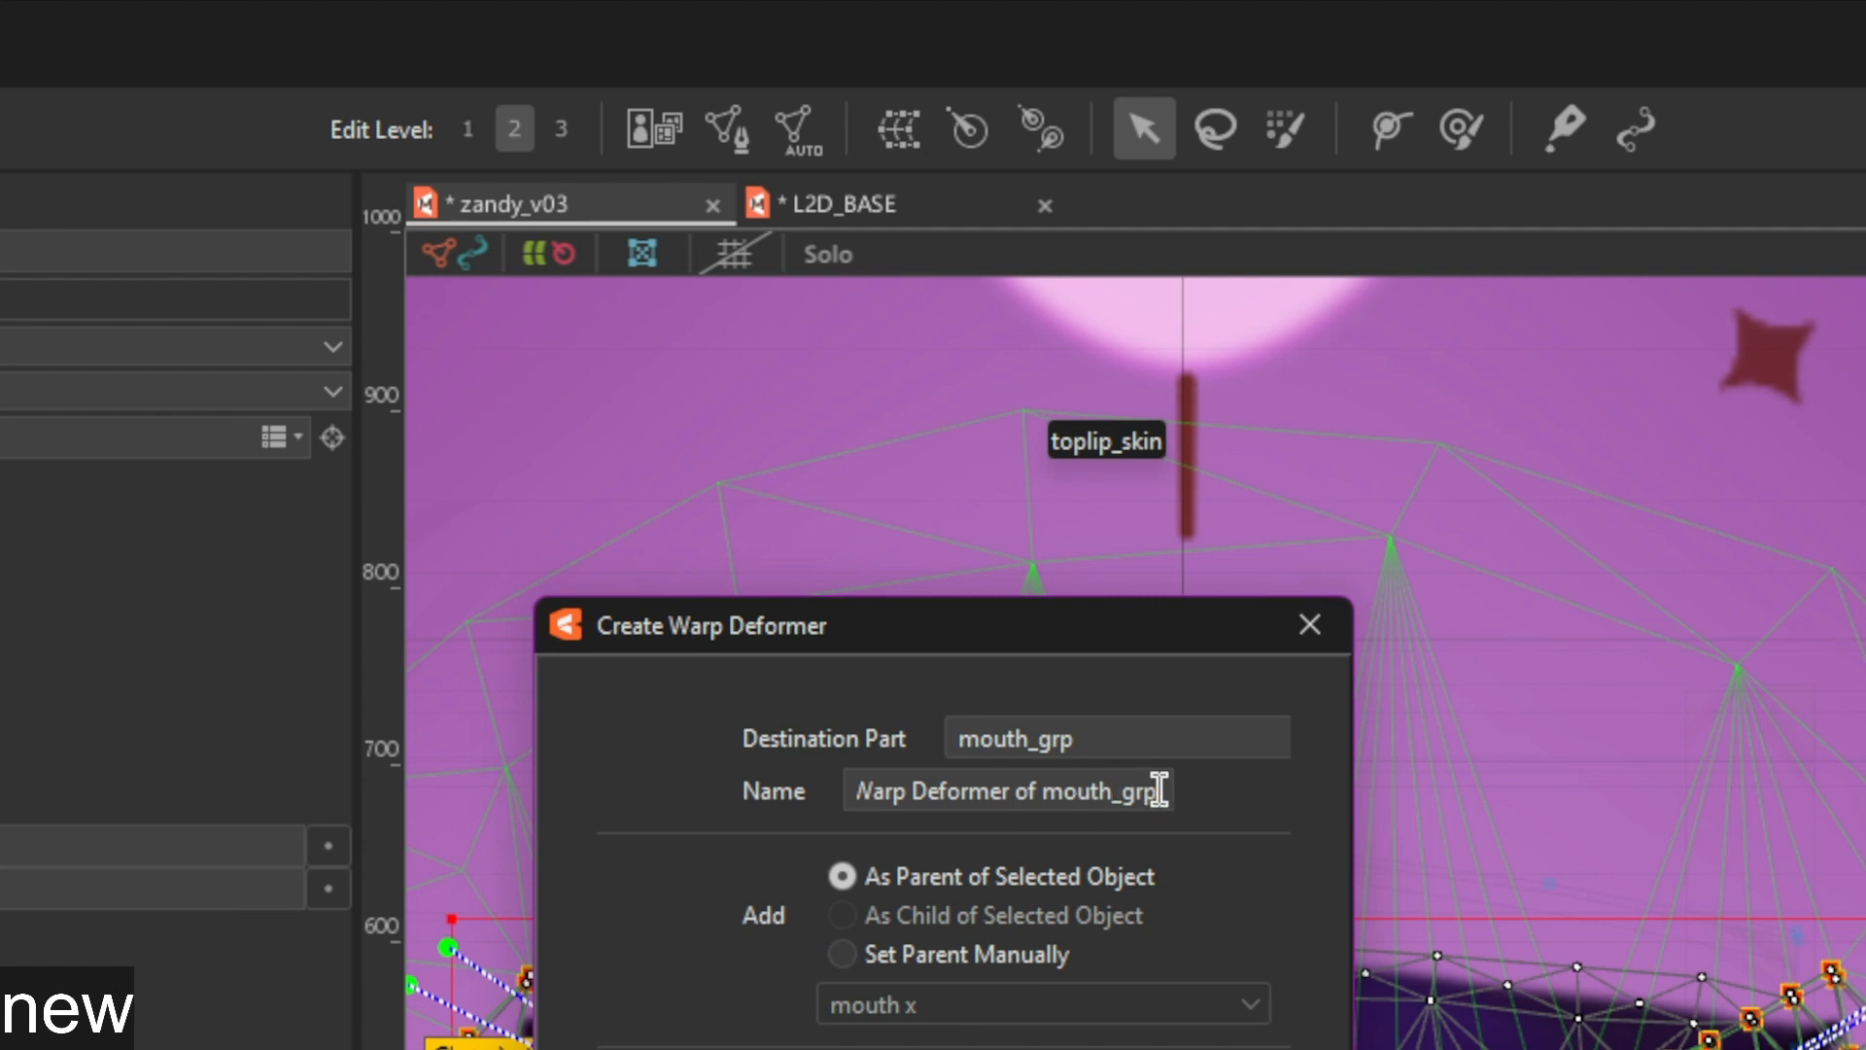
{"action": "left_click_drag", "start_coordinate": [1158, 790], "coordinate": [824, 792]}
{"action": "type", "text": "wiggle anchor"}
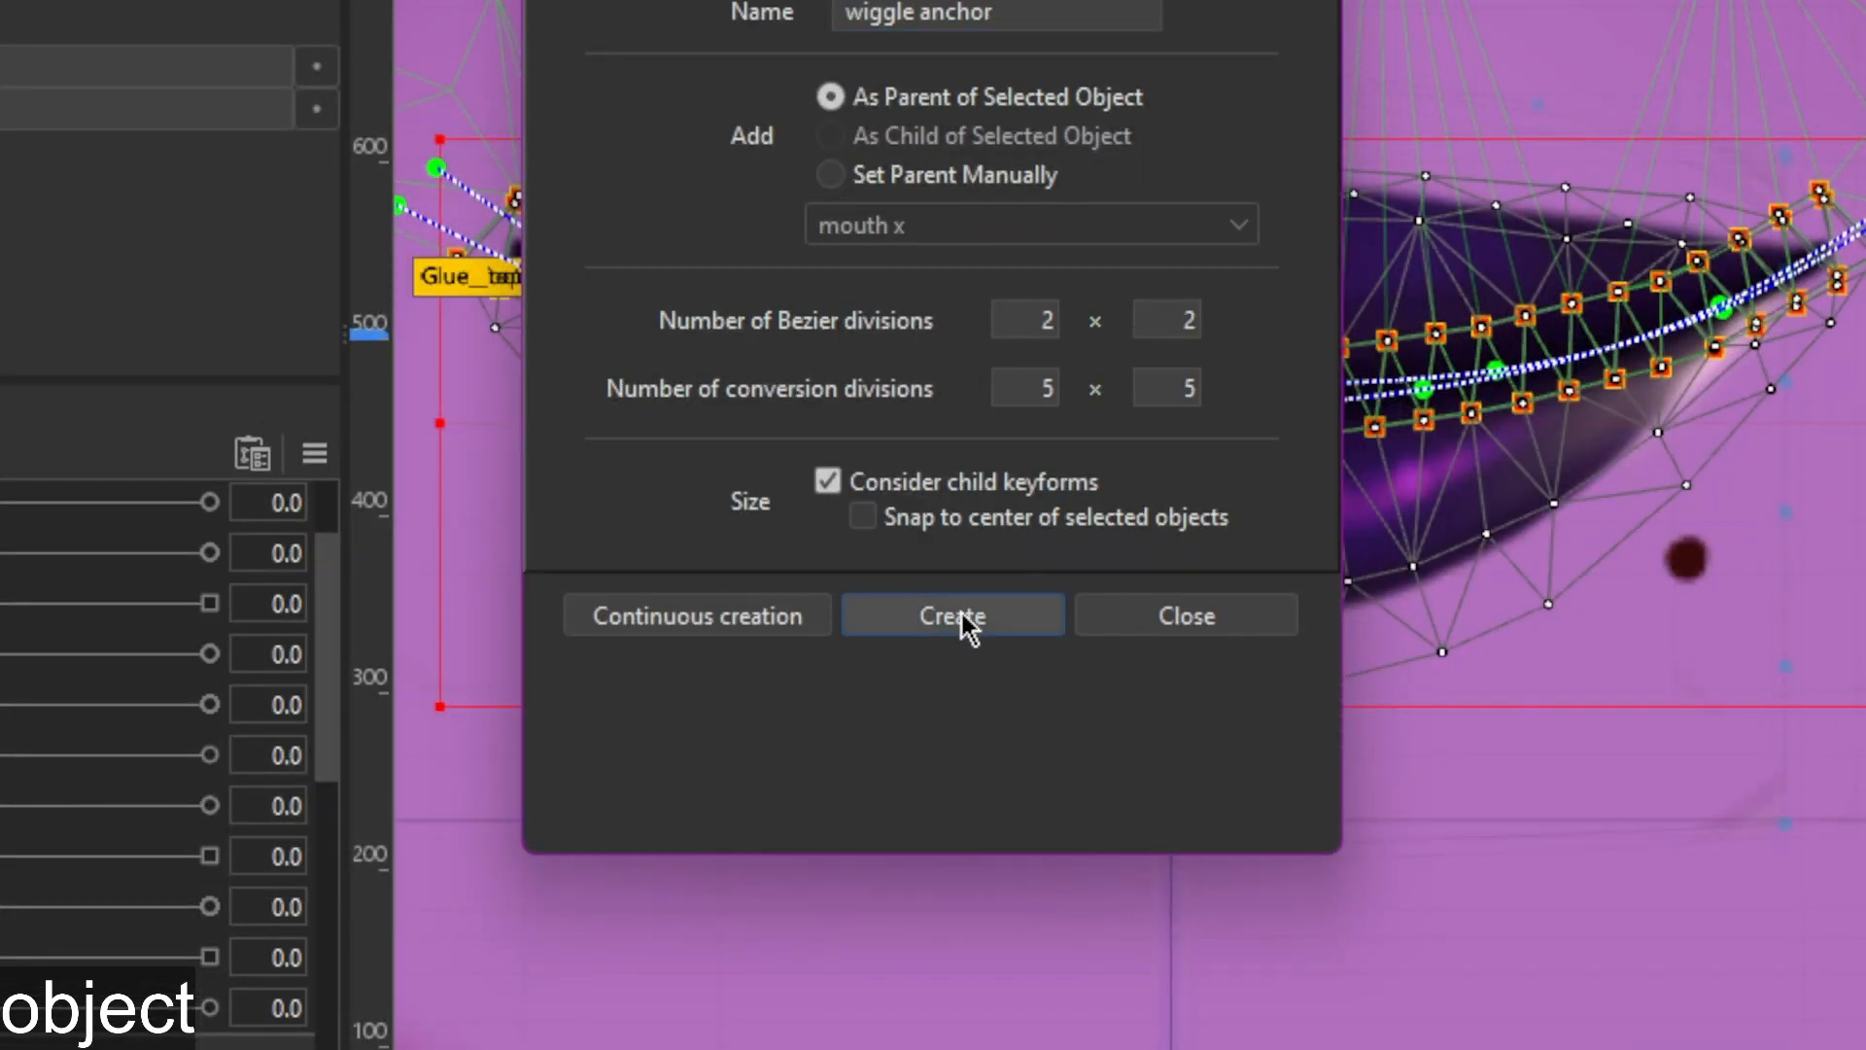
{"action": "left_click", "coordinate": [960, 615]}
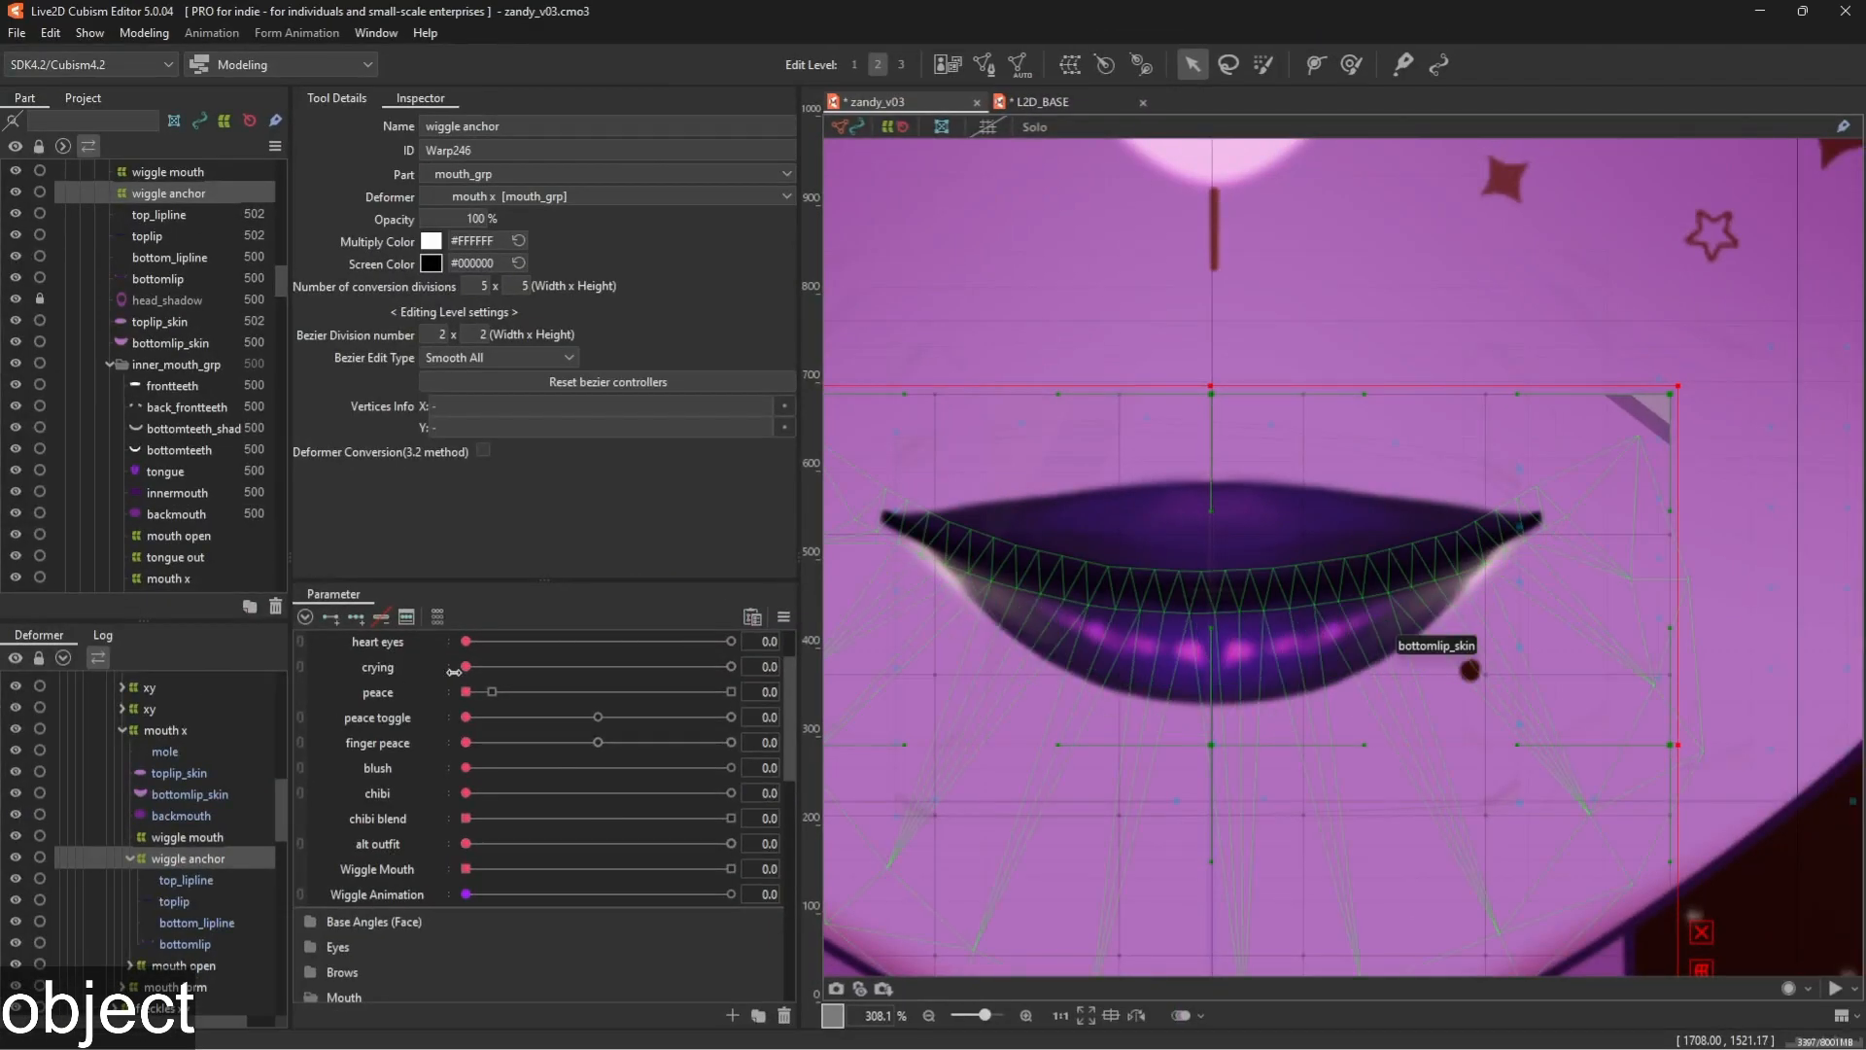
Shrink the wiggle anchor deformer's height and width closer around the lips without changing the lip meshes
{"action": "scroll", "coordinate": [1287, 494], "scroll_direction": "down", "scroll_amount": 2}
{"action": "scroll", "coordinate": [1452, 591], "scroll_direction": "up", "scroll_amount": 1}
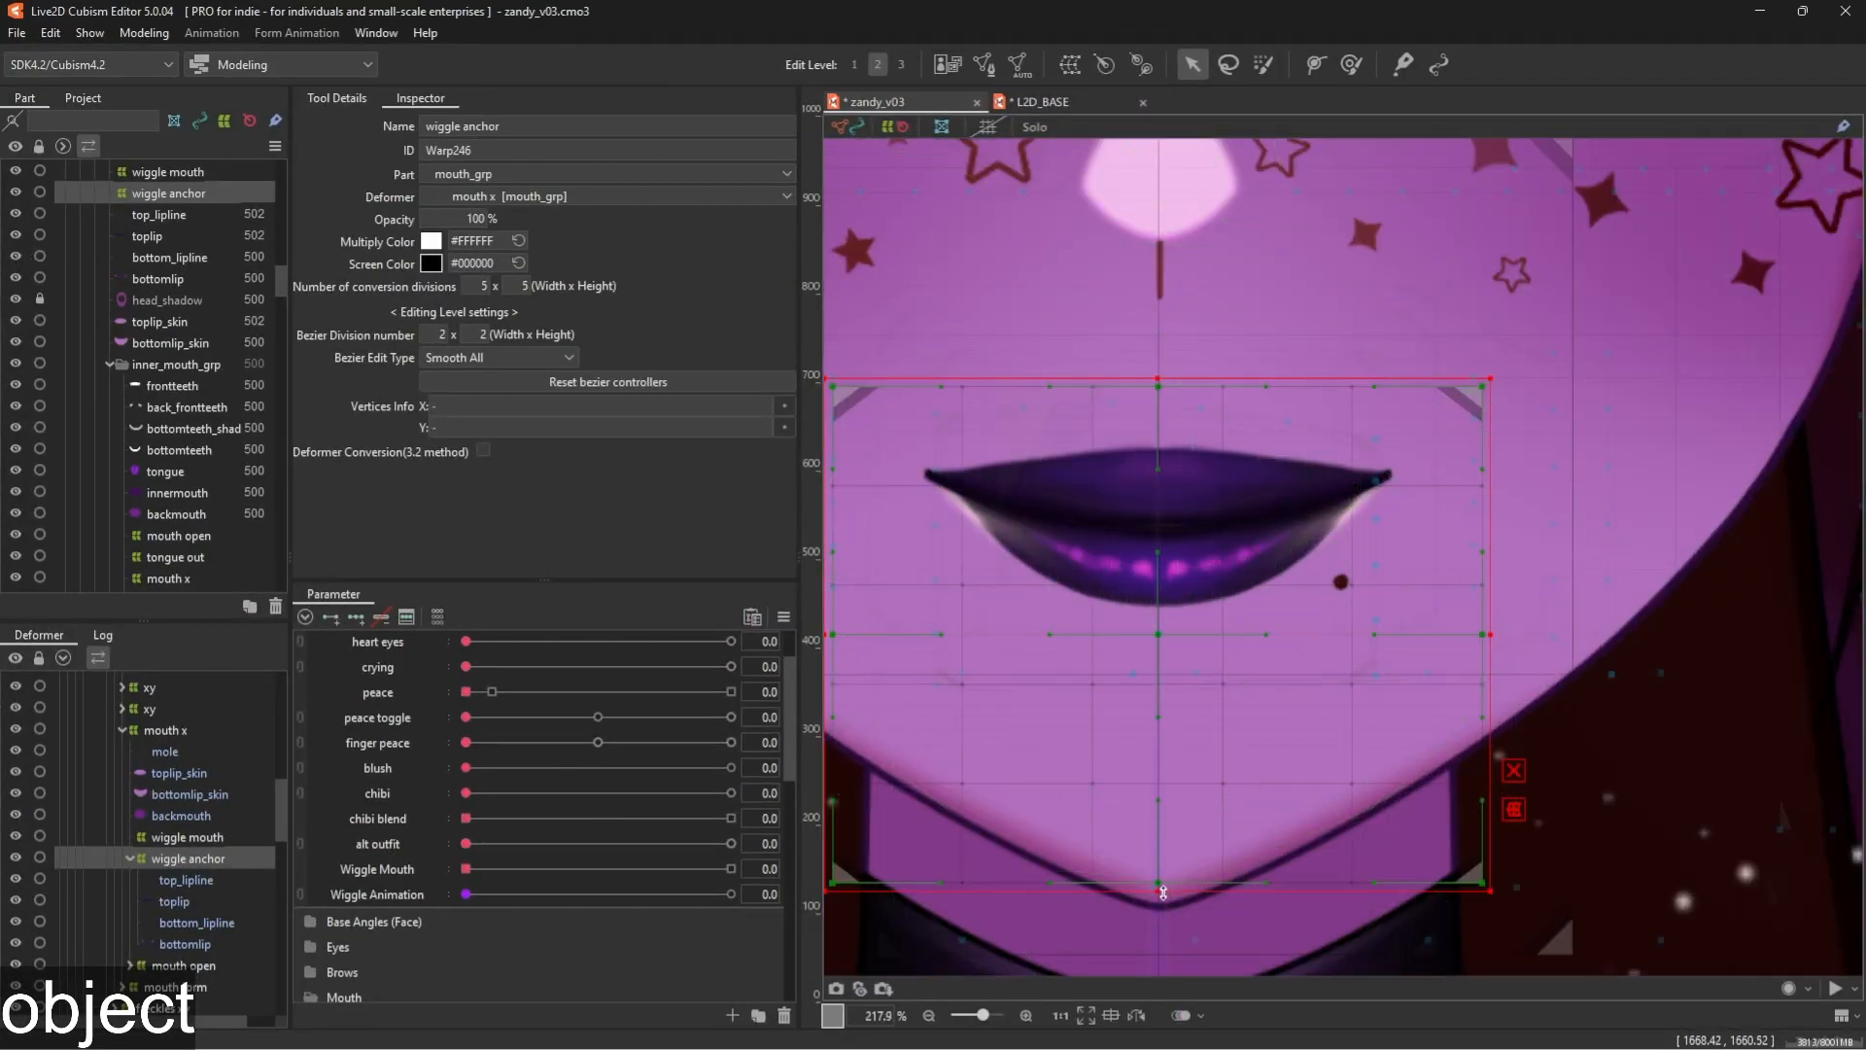
{"action": "left_click_drag", "start_coordinate": [1163, 891], "coordinate": [1197, 696]}
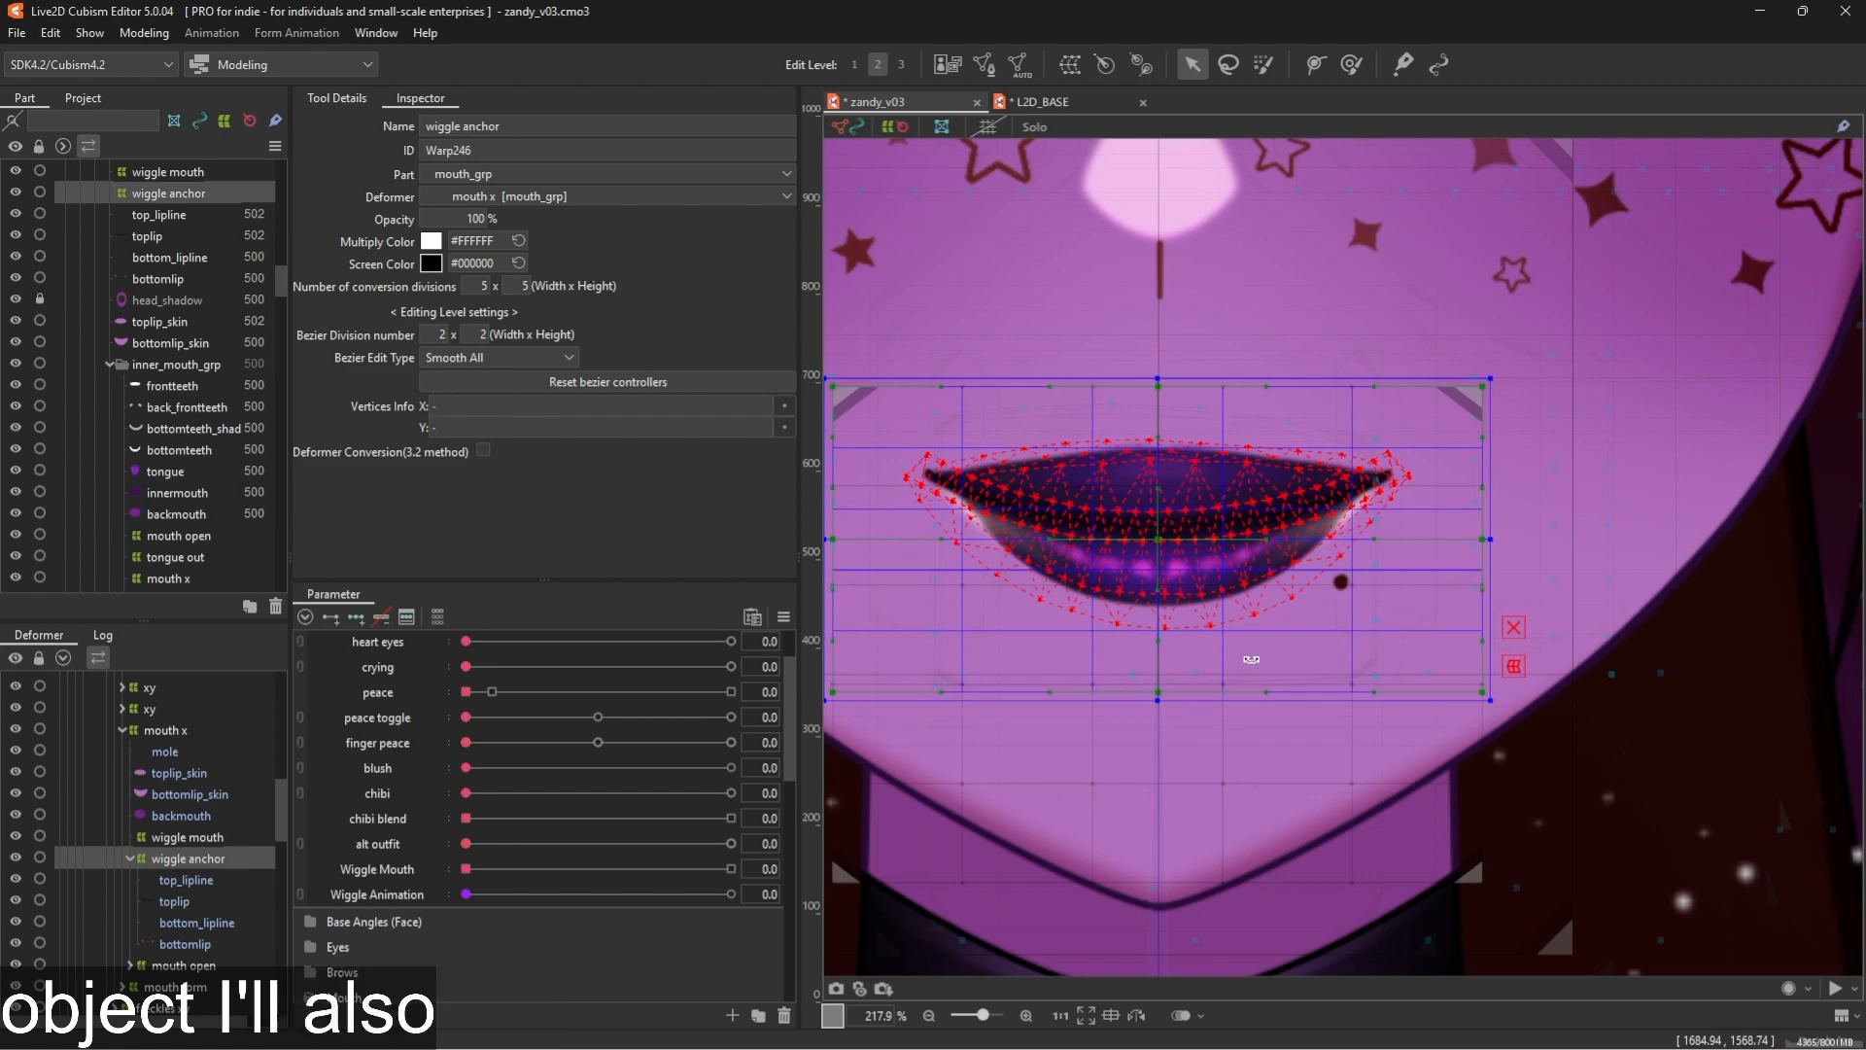
{"action": "scroll", "coordinate": [1430, 588], "scroll_direction": "down", "scroll_amount": 1}
{"action": "scroll", "coordinate": [1474, 554], "scroll_direction": "up", "scroll_amount": 1}
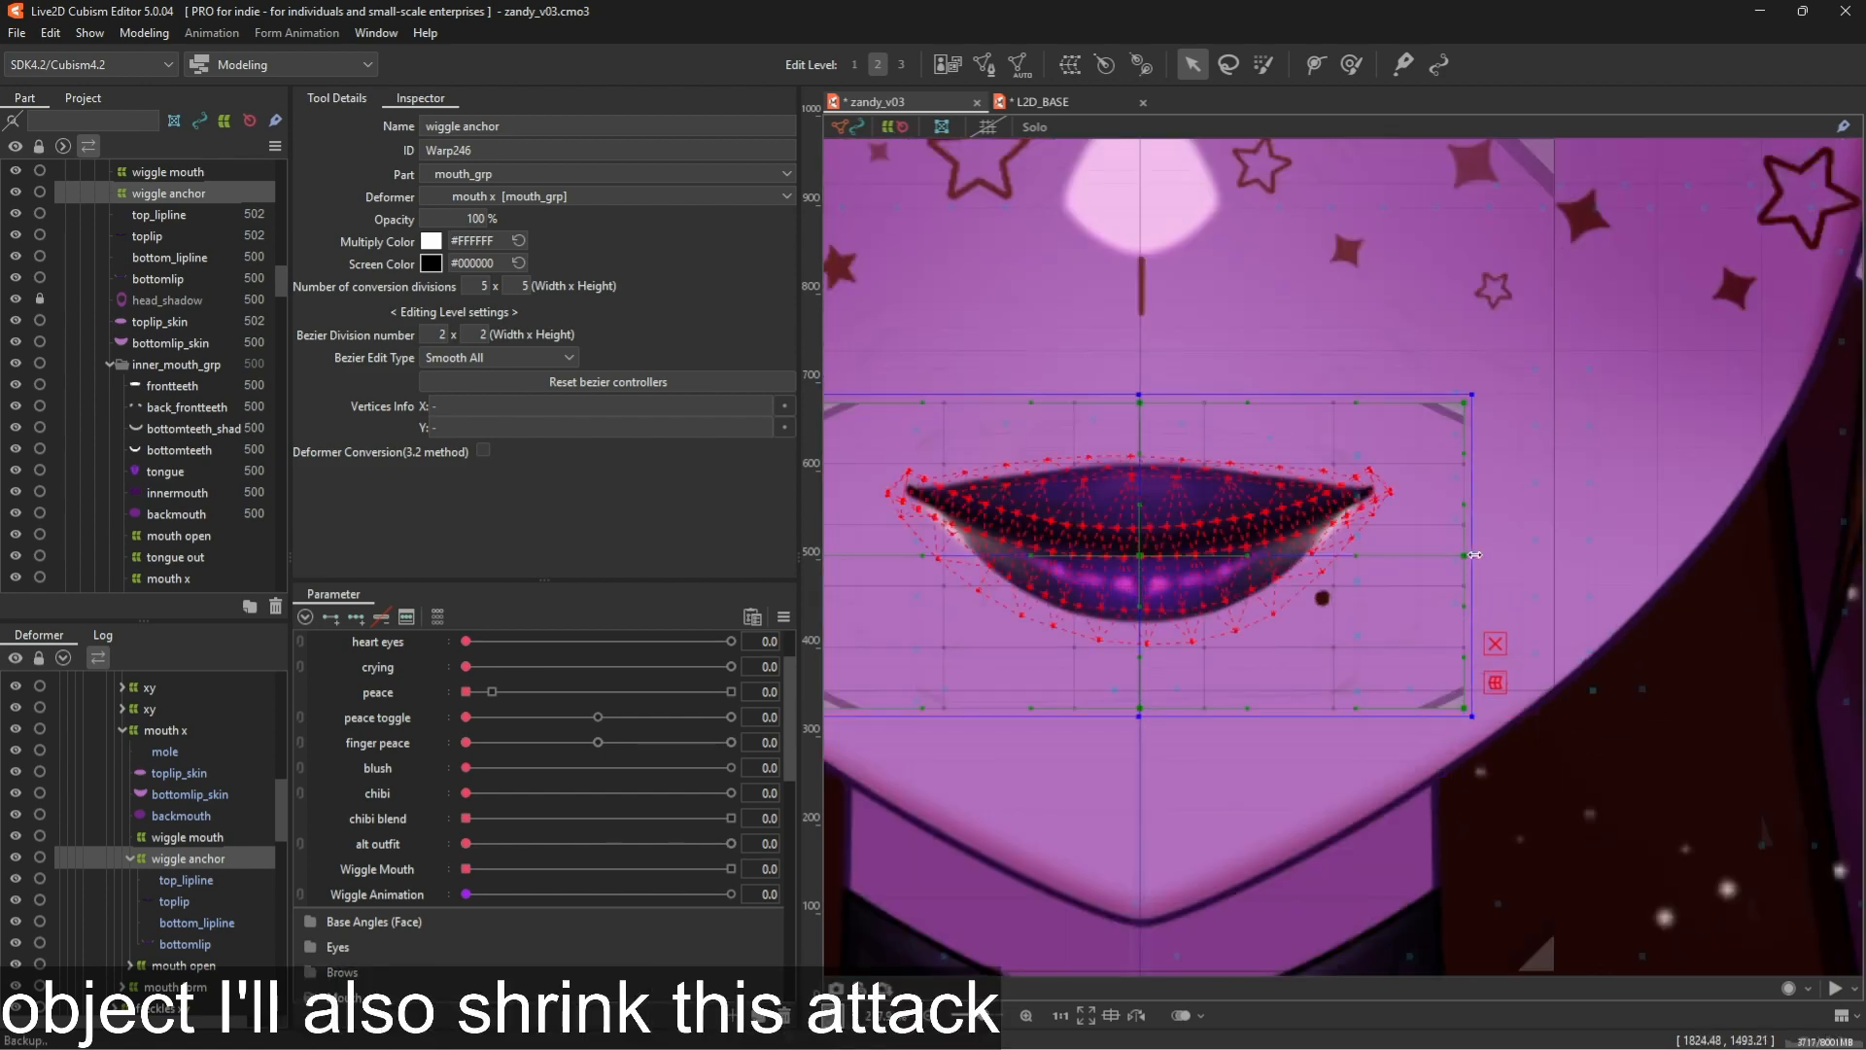
{"action": "left_click_drag", "start_coordinate": [1475, 554], "coordinate": [1410, 563]}
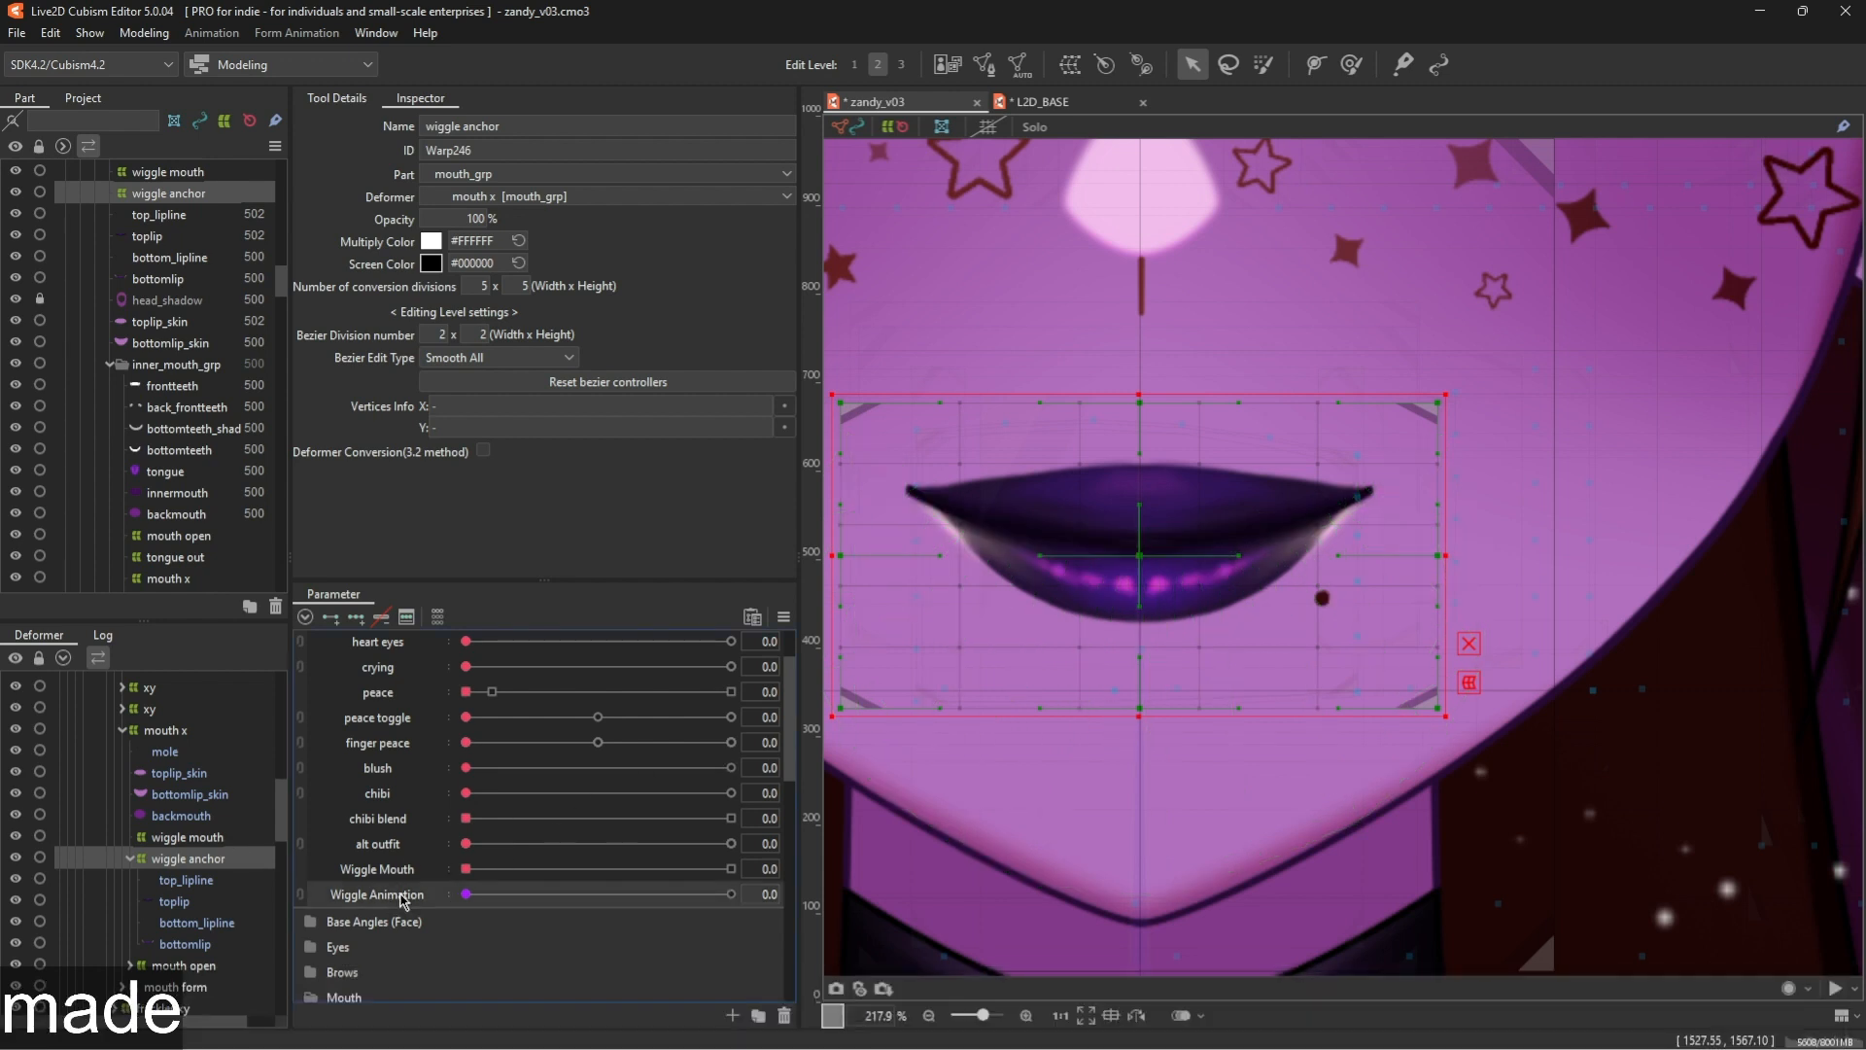
Key wiggle anchor at the minimum and maximum of Wiggle Animation, check that it stays still, and reset all parameters
{"action": "left_click", "coordinate": [334, 618]}
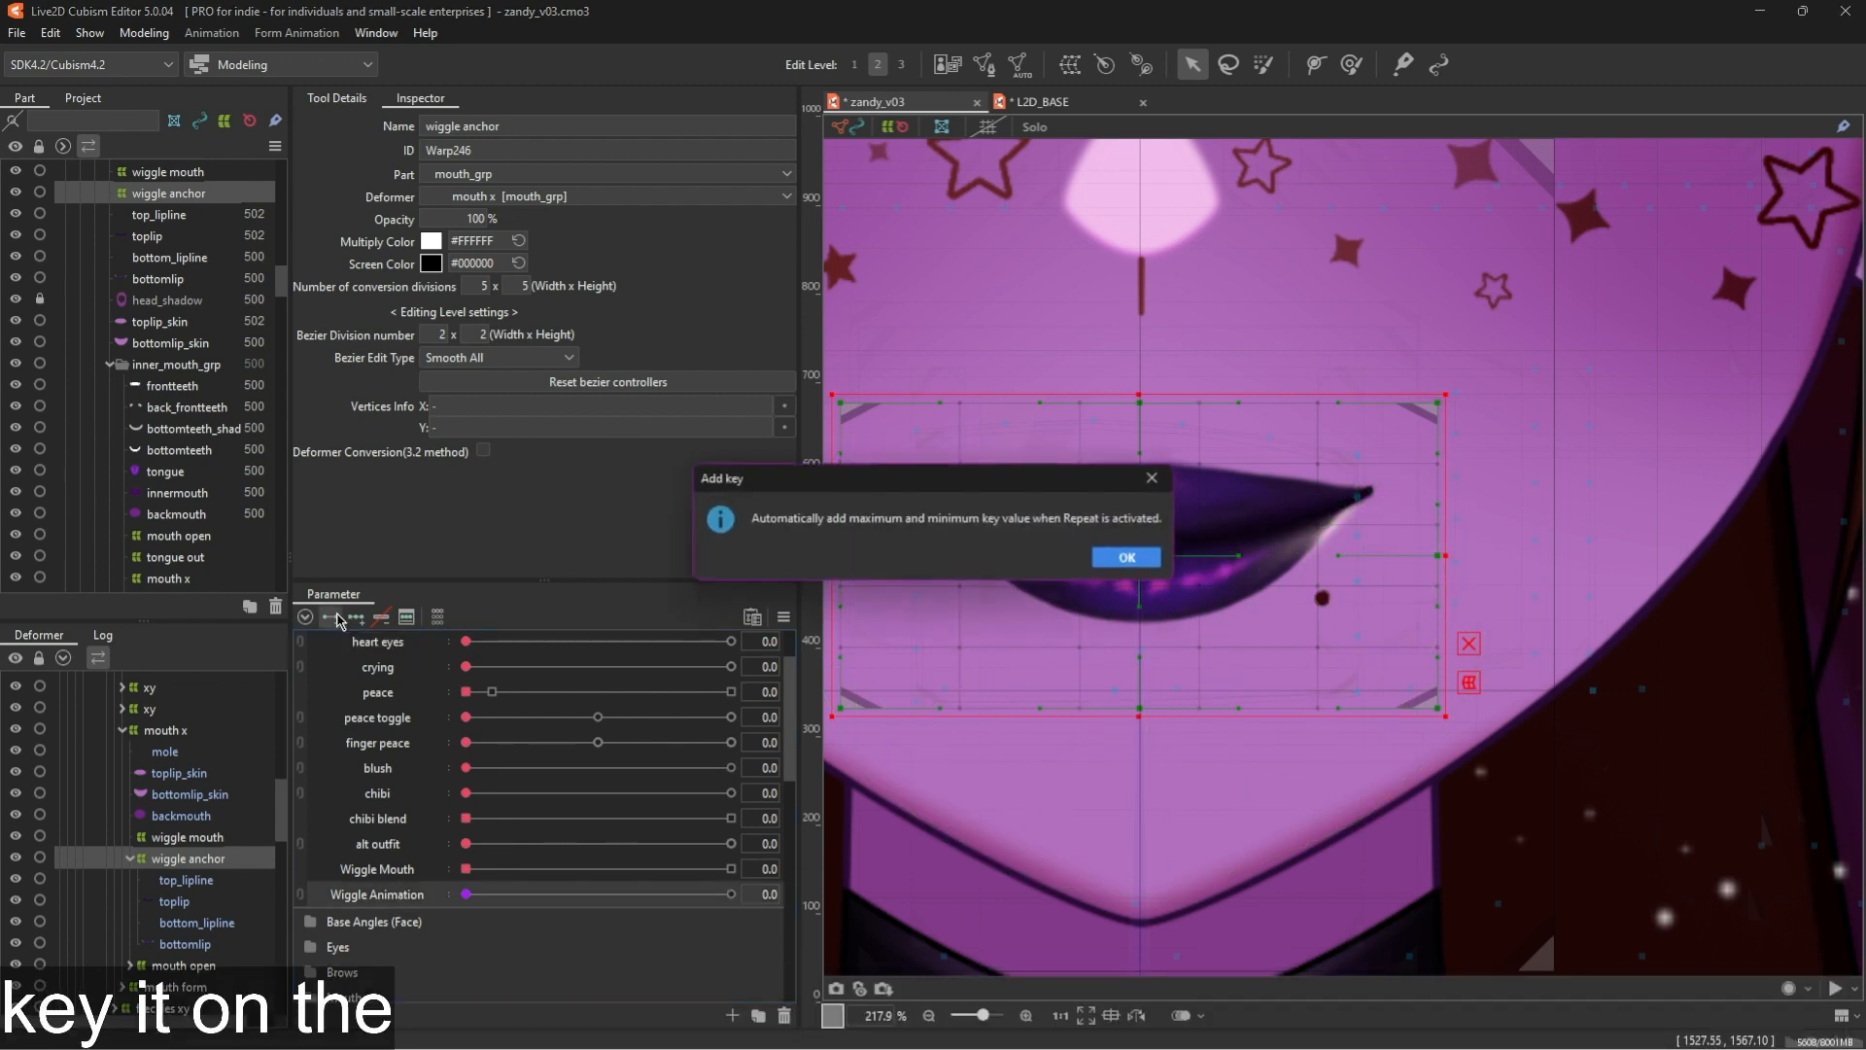
{"action": "left_click", "coordinate": [1128, 558]}
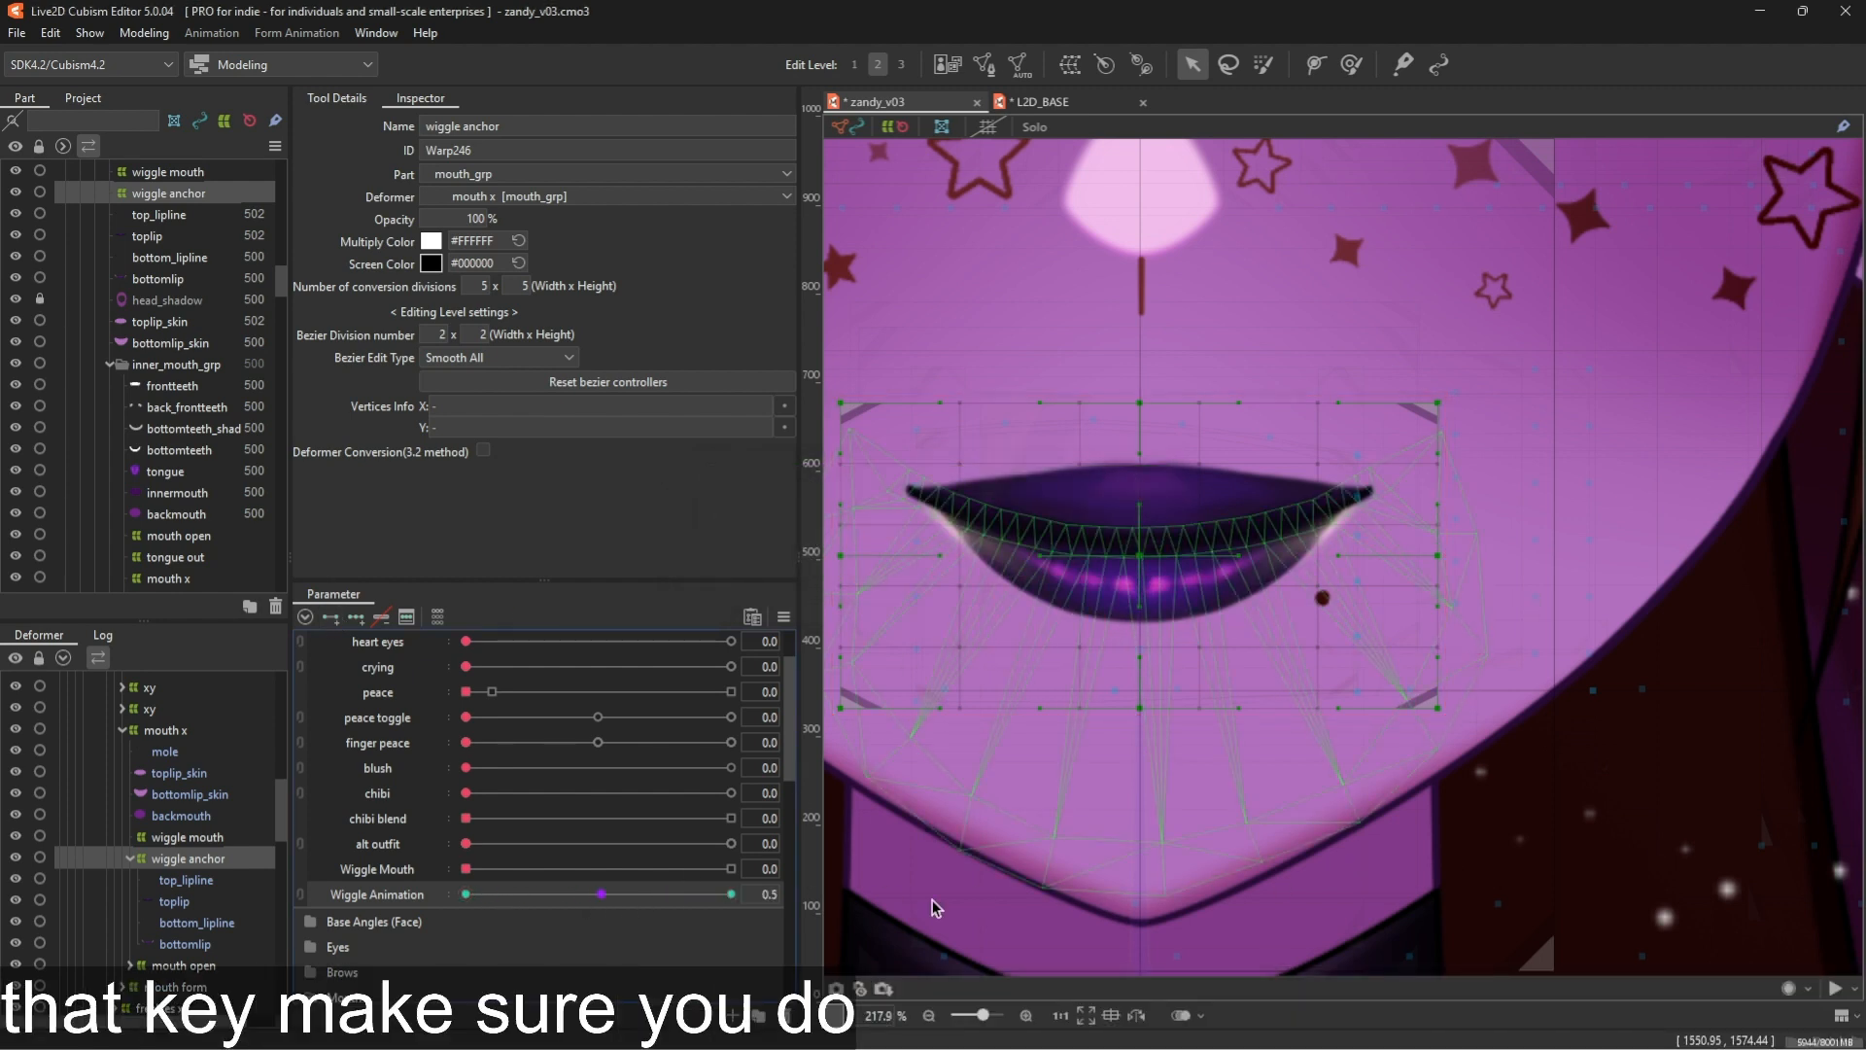
{"action": "left_click_drag", "start_coordinate": [603, 894], "coordinate": [617, 895]}
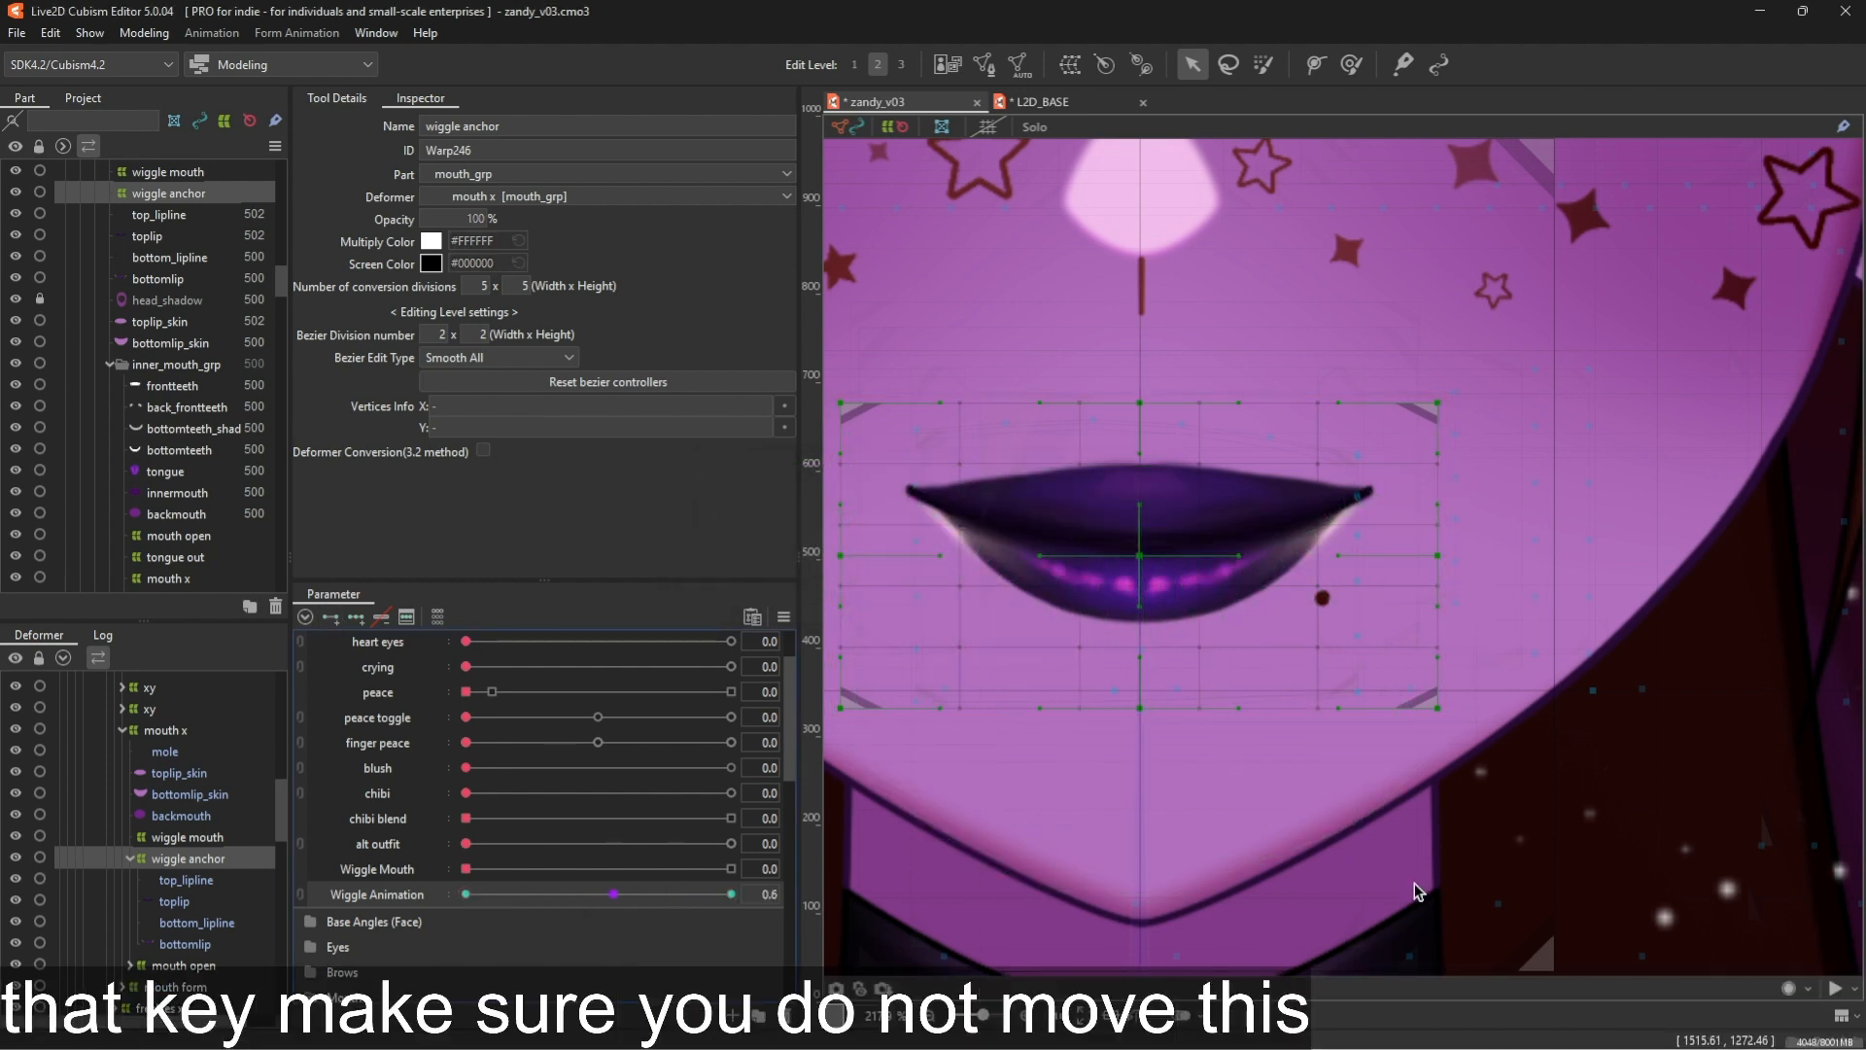
{"action": "left_click", "coordinate": [785, 617]}
{"action": "left_click", "coordinate": [844, 642]}
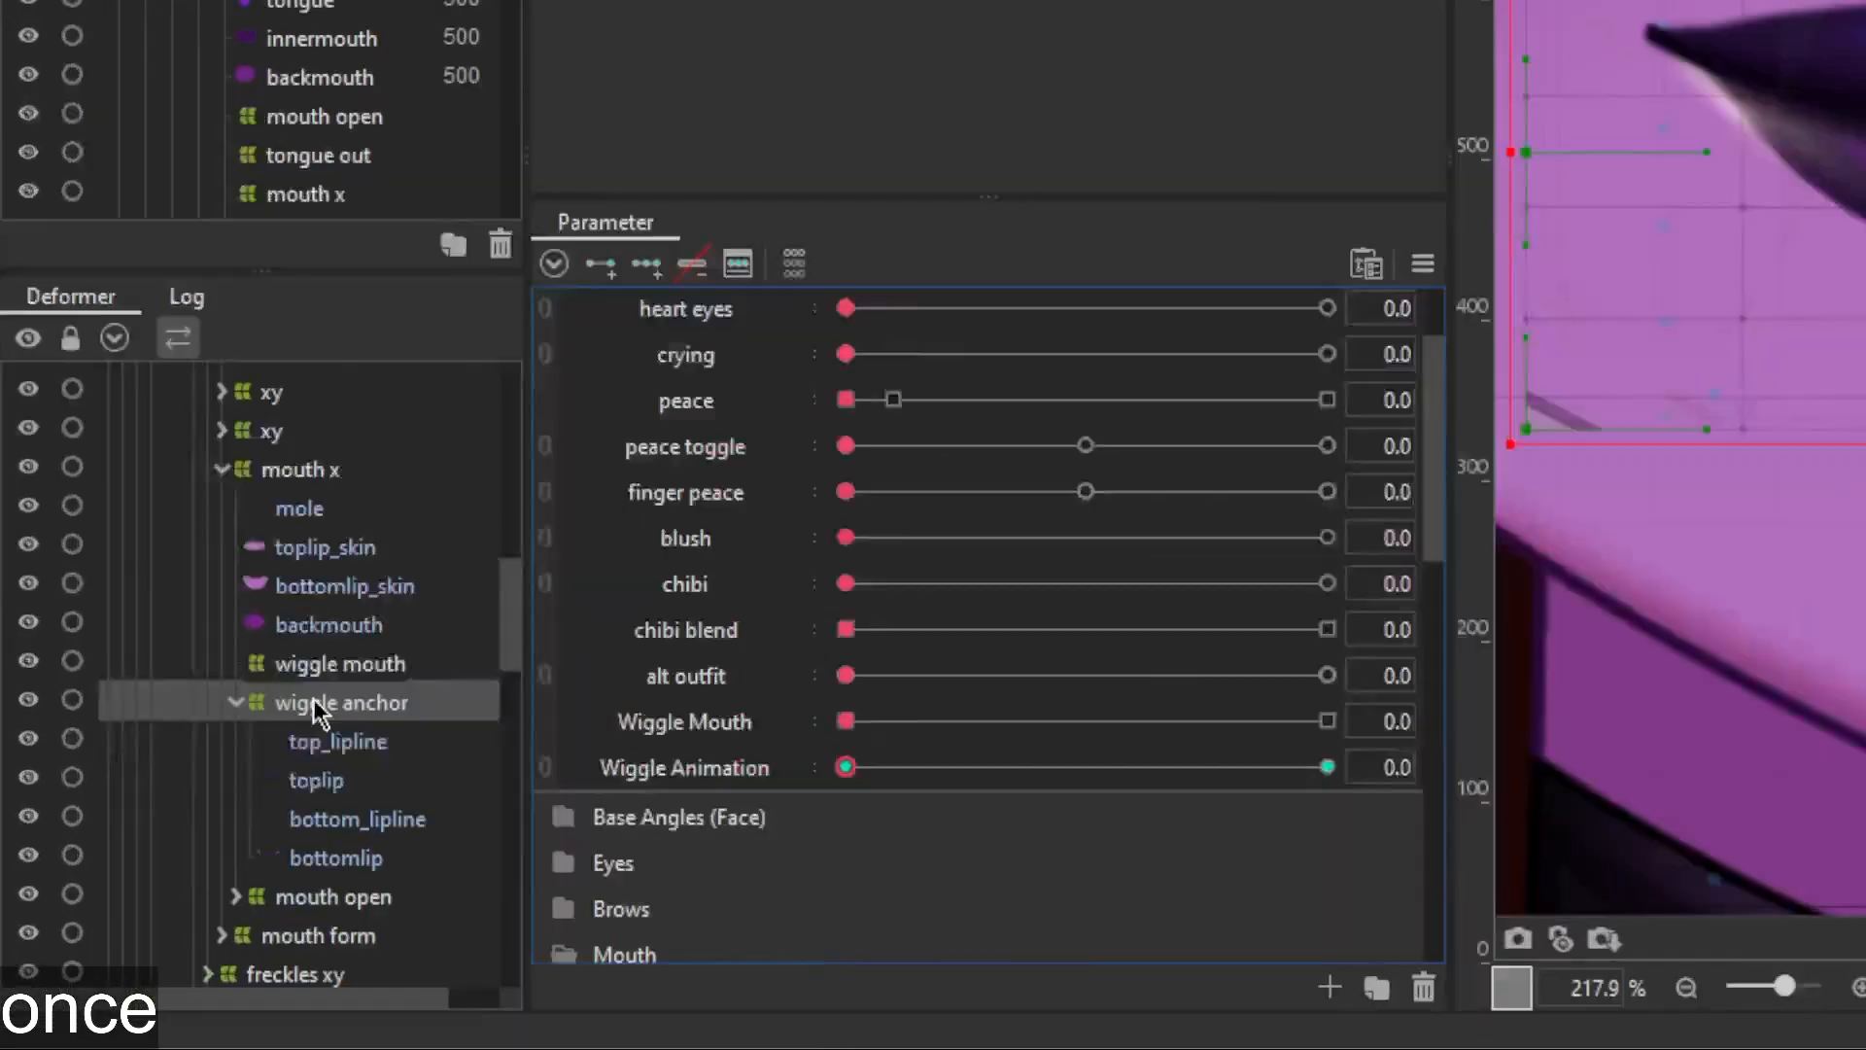
Parent the wiggle anchor deformer under wiggle mouth and set the Wiggle Mouth parameter to 1.0
{"action": "left_click_drag", "start_coordinate": [330, 702], "coordinate": [406, 630]}
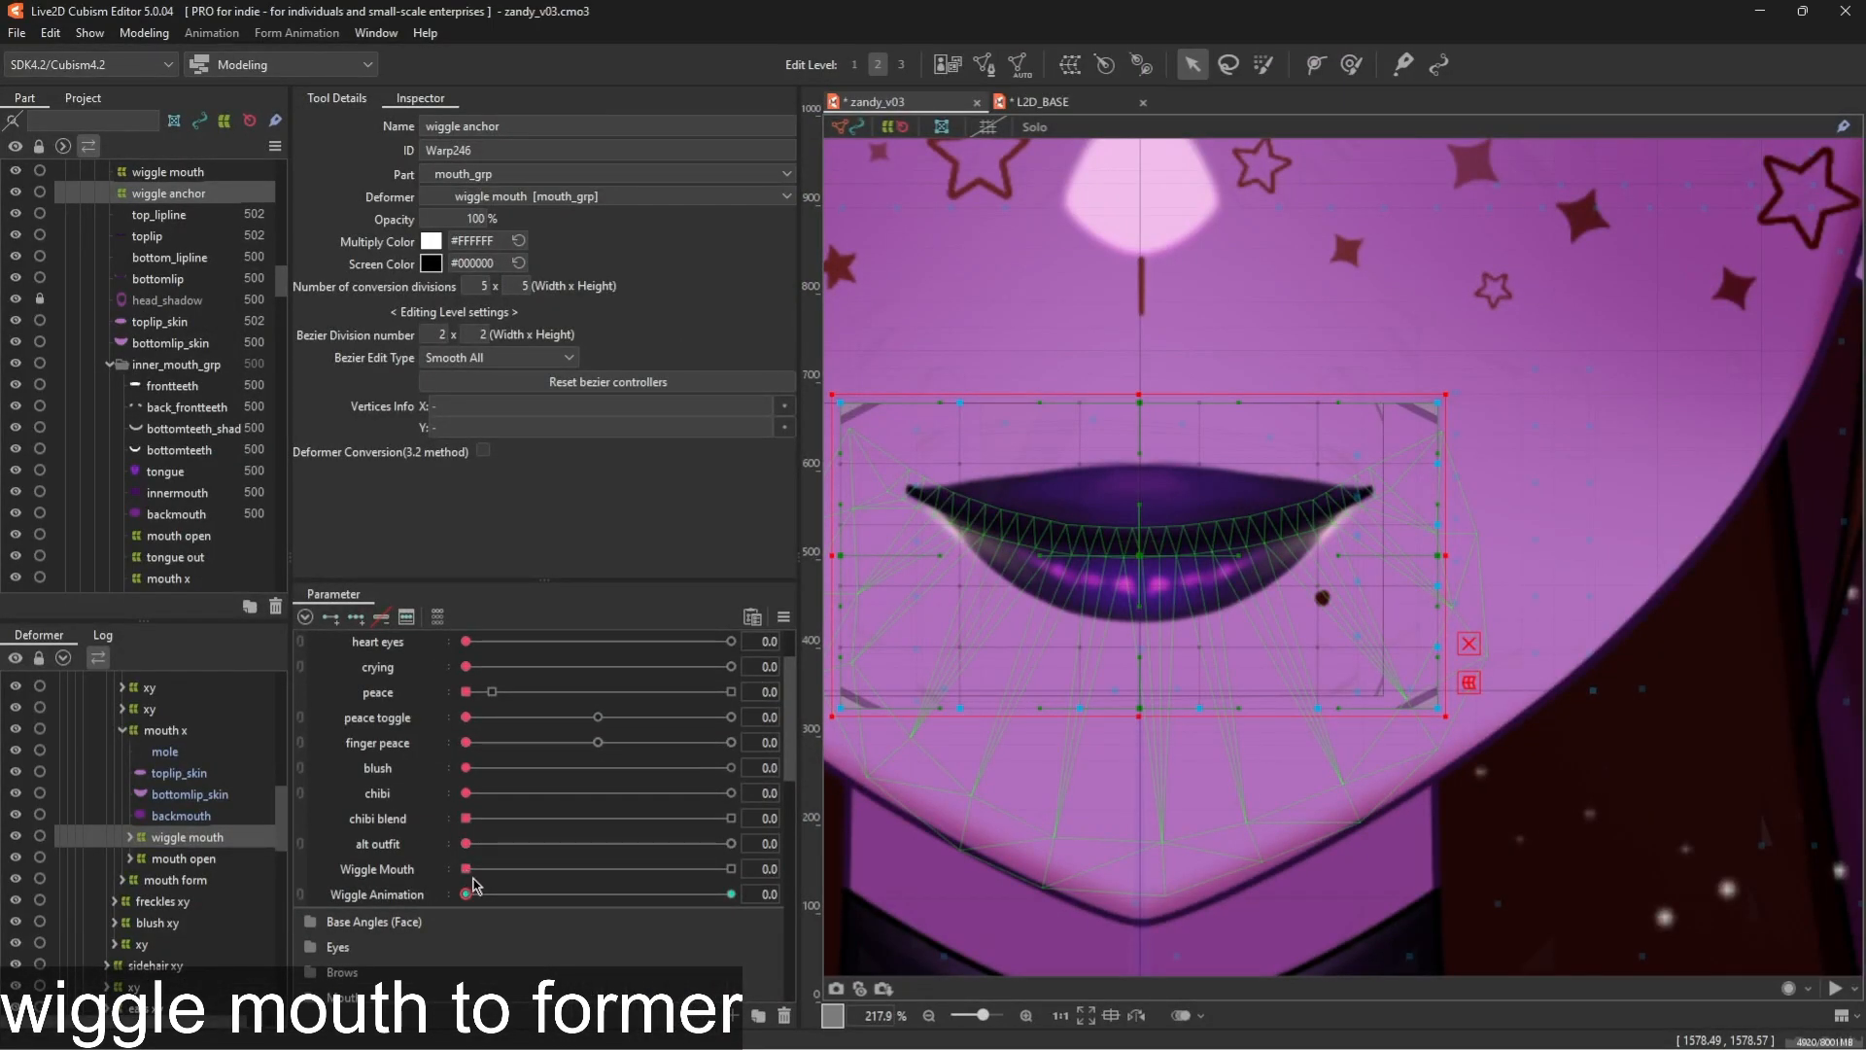
{"action": "left_click_drag", "start_coordinate": [466, 868], "coordinate": [731, 868]}
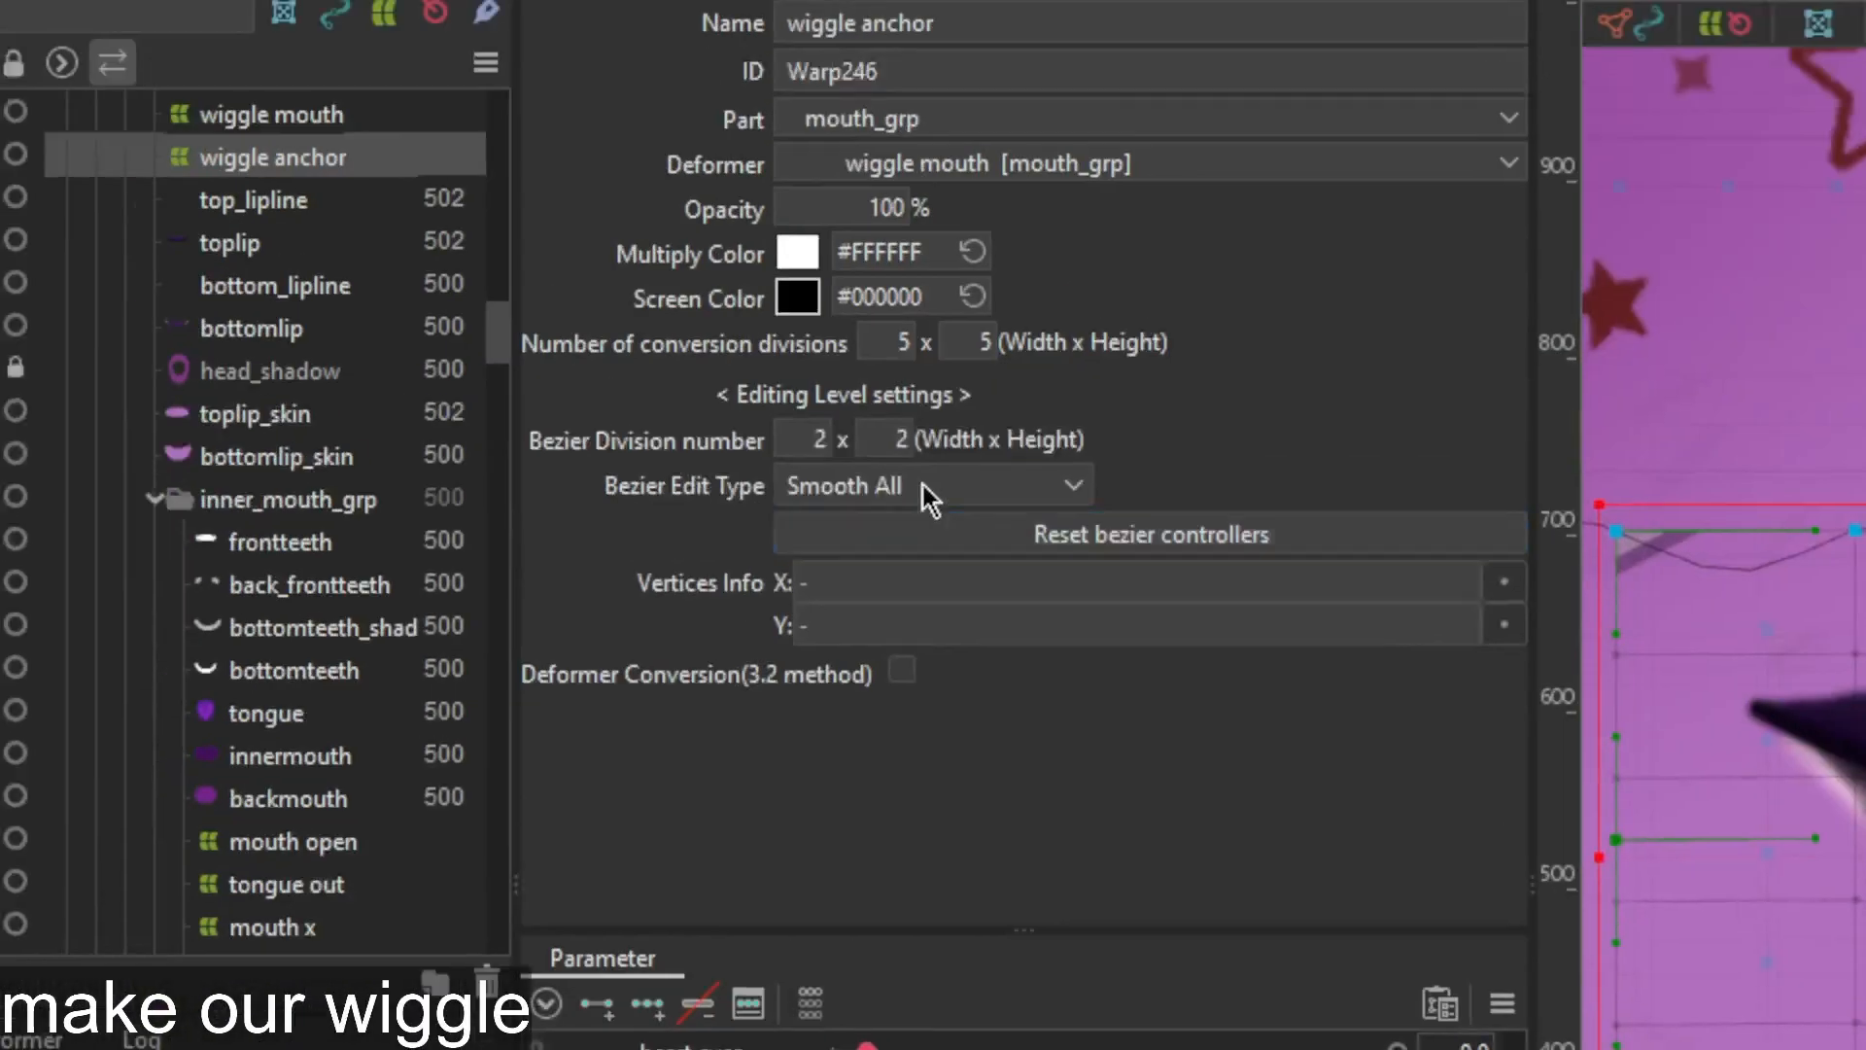
Set wiggle anchor's conversion divisions to 26 x 5 to match the wiggle mouth deformer
{"action": "left_click_drag", "start_coordinate": [880, 523], "coordinate": [948, 522]}
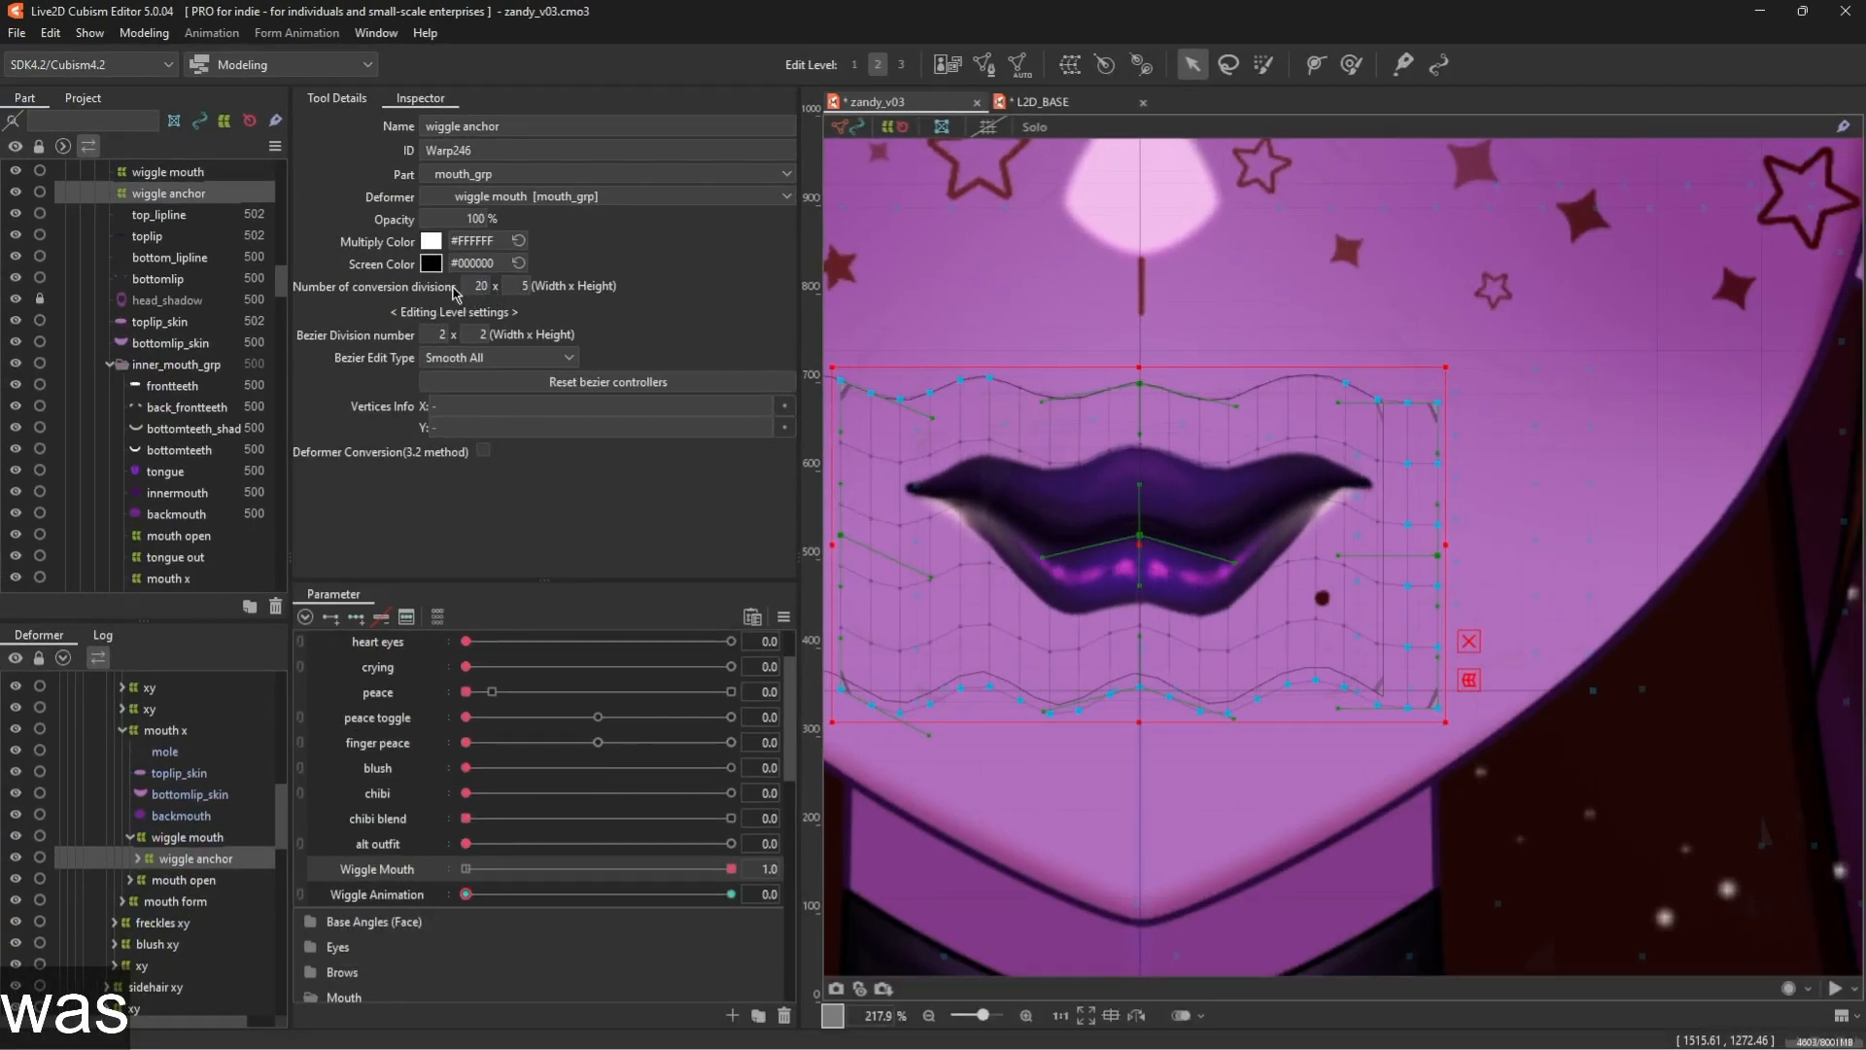
{"action": "left_click_drag", "start_coordinate": [454, 292], "coordinate": [494, 295]}
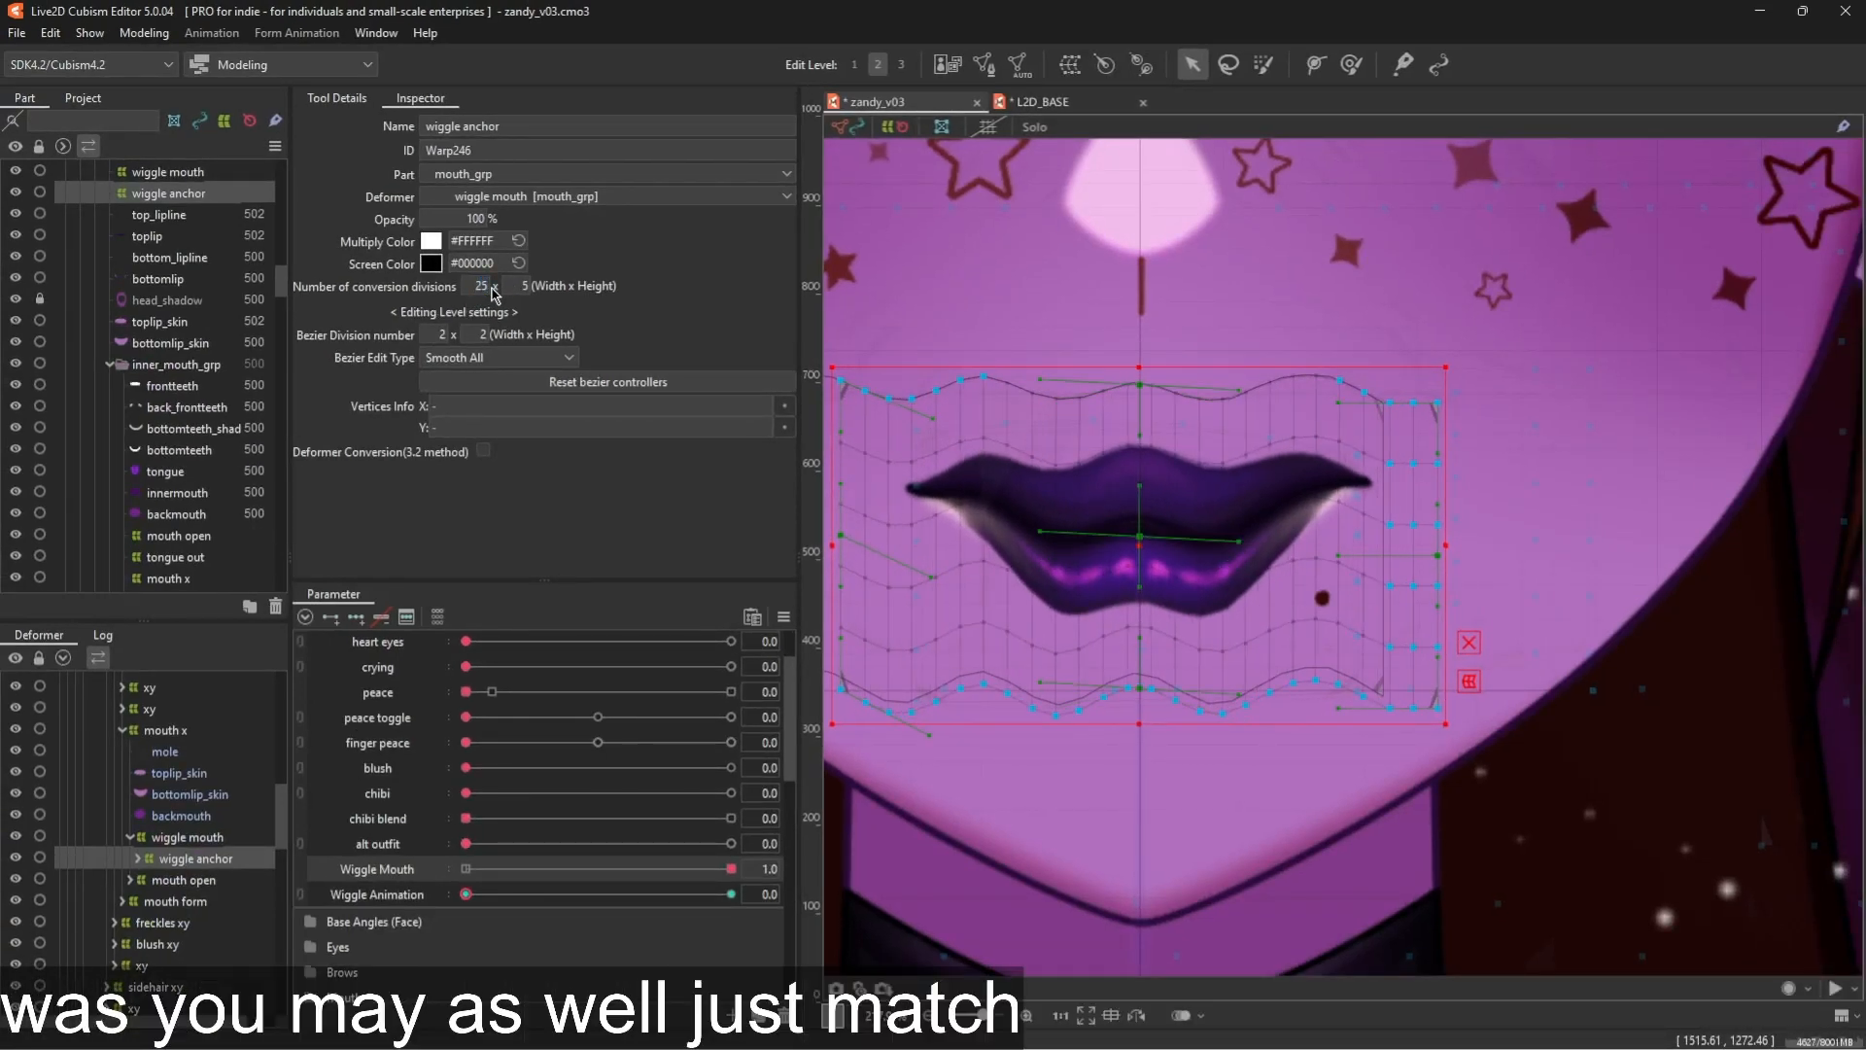
{"action": "left_click", "coordinate": [187, 837]}
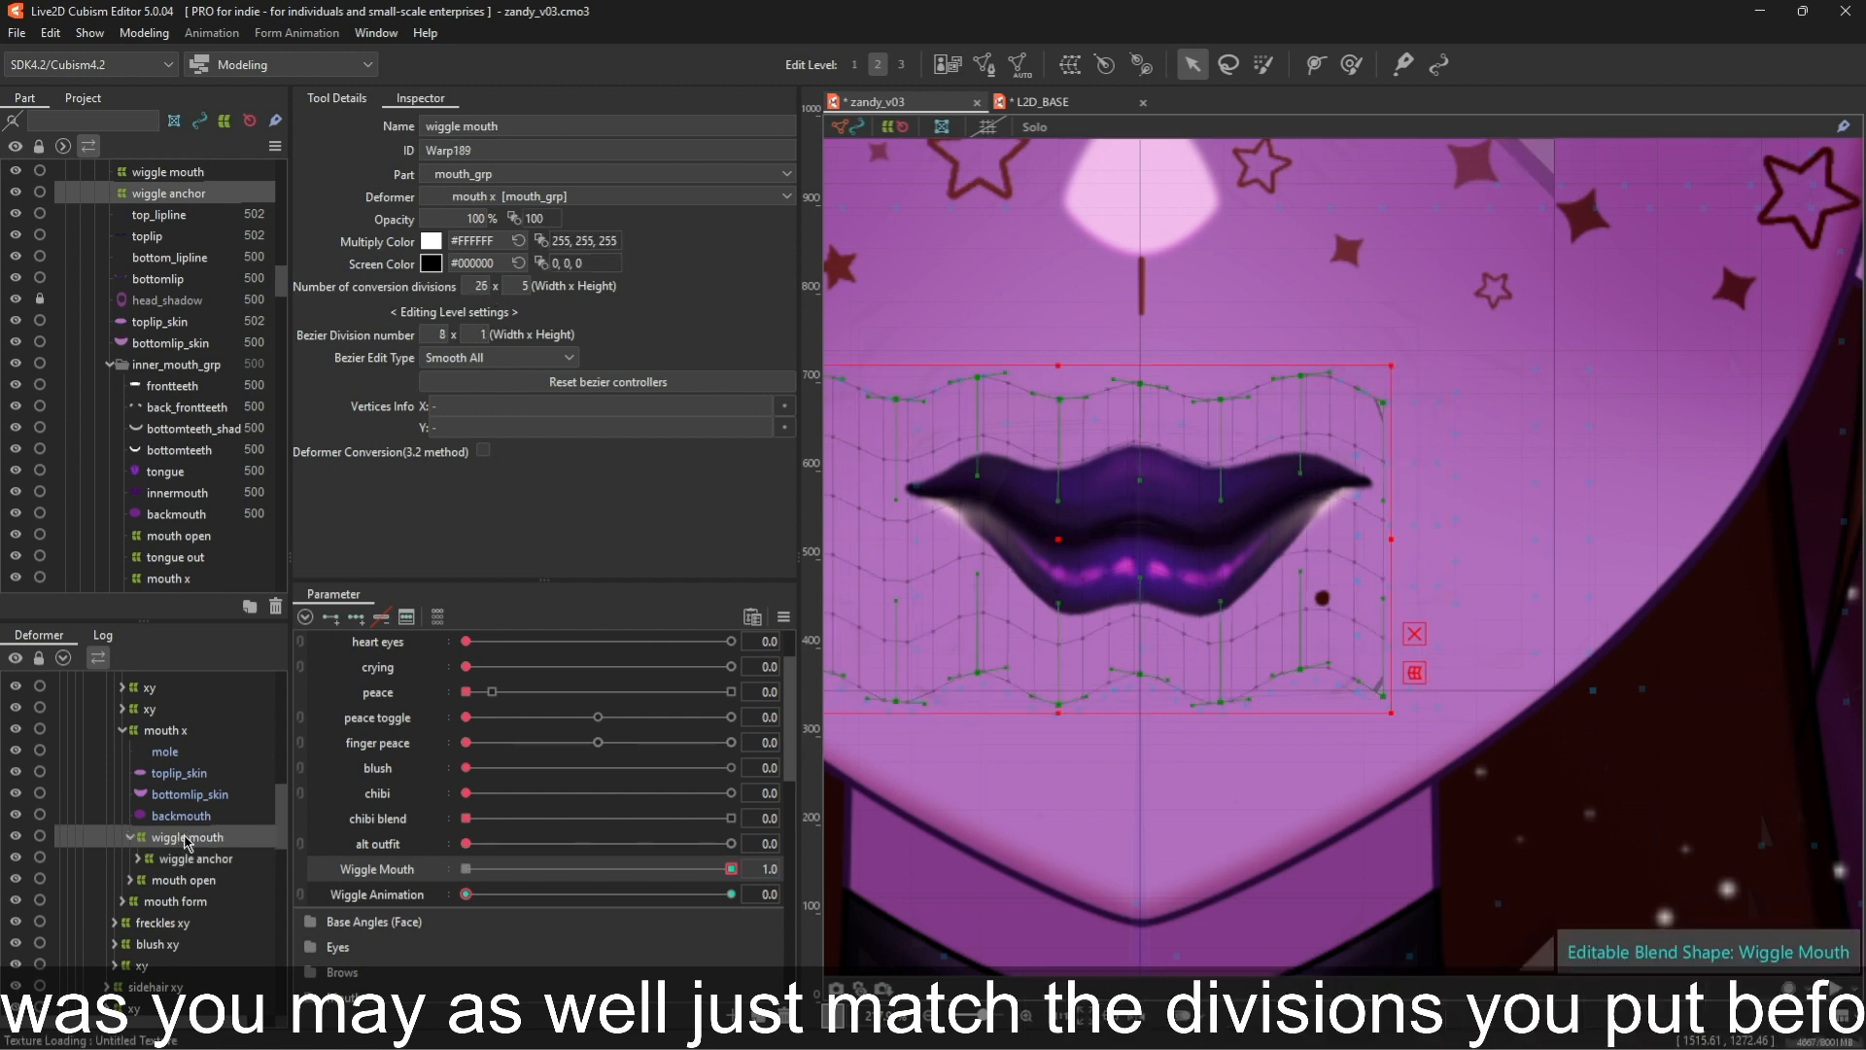
{"action": "left_click", "coordinate": [200, 859]}
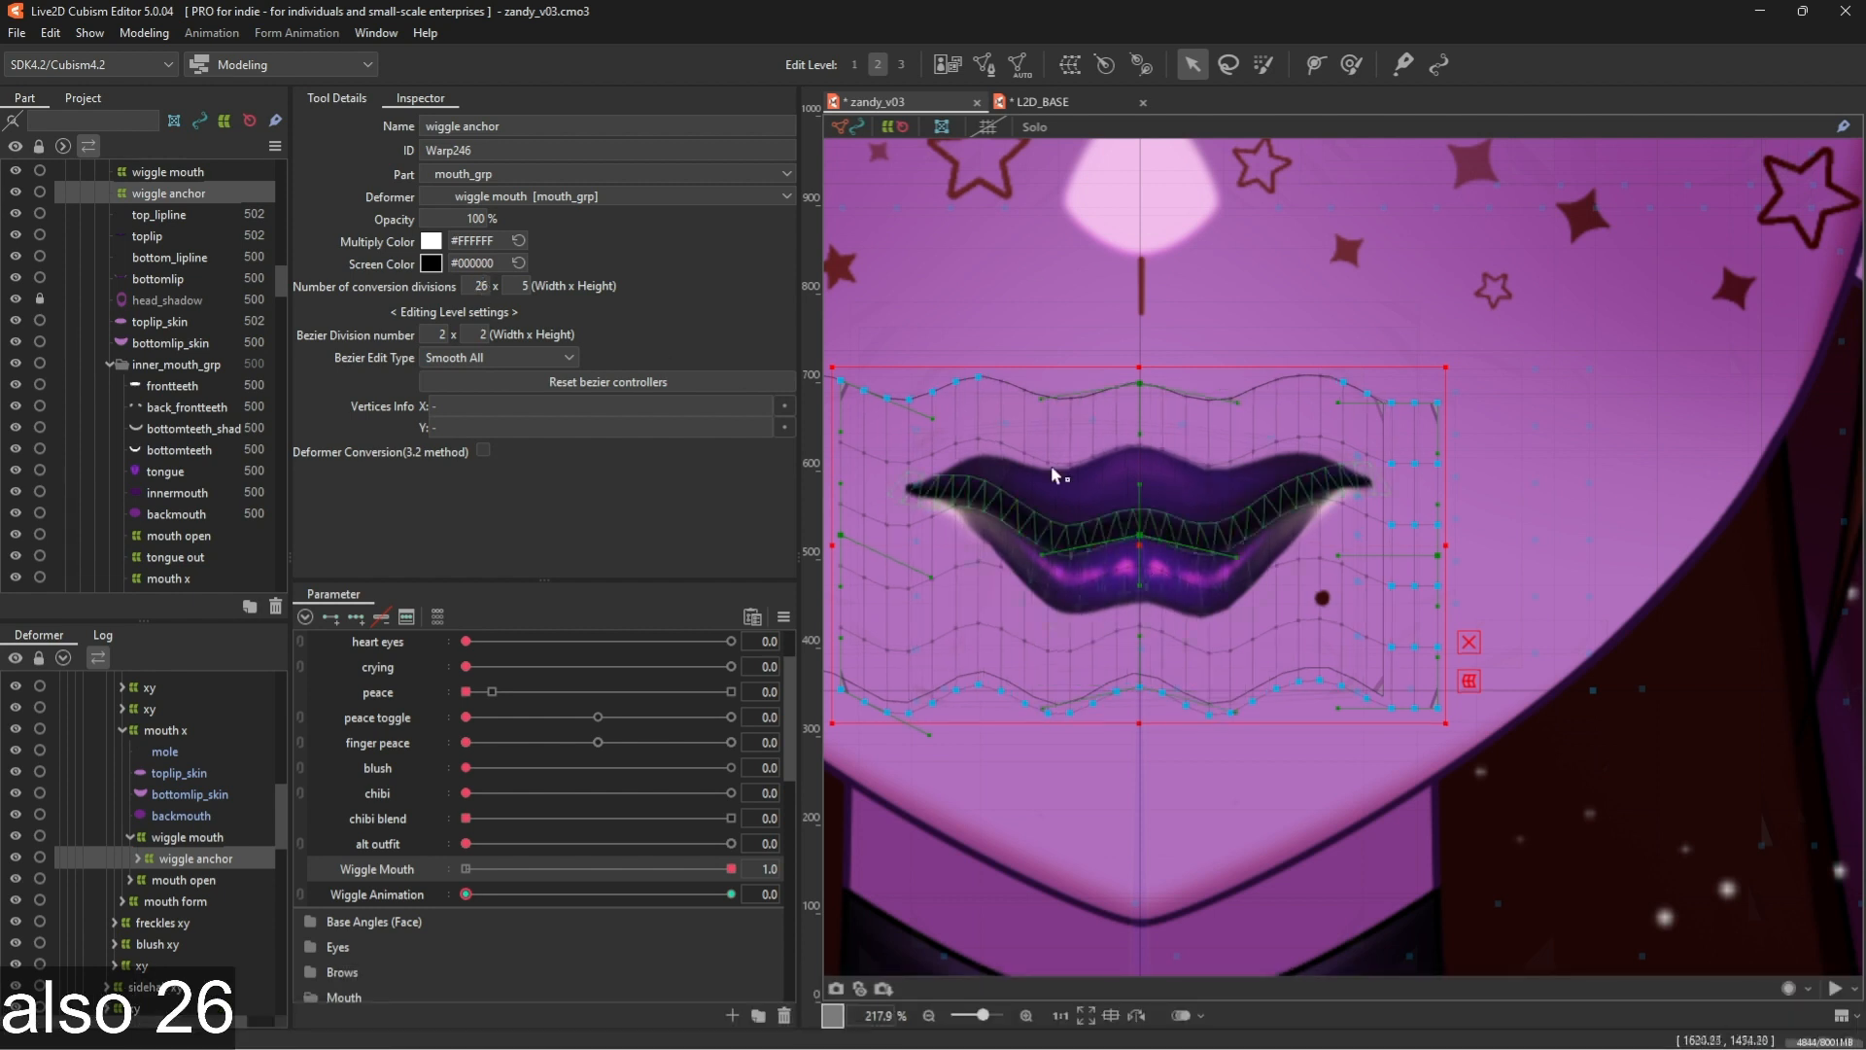
Sweep Wiggle Animation with Wiggle Mouth at 1.0, checking the lips with wiggle anchor and wiggle mouth selected in turn, and reset all parameters
{"action": "left_click_drag", "start_coordinate": [730, 869], "coordinate": [956, 877]}
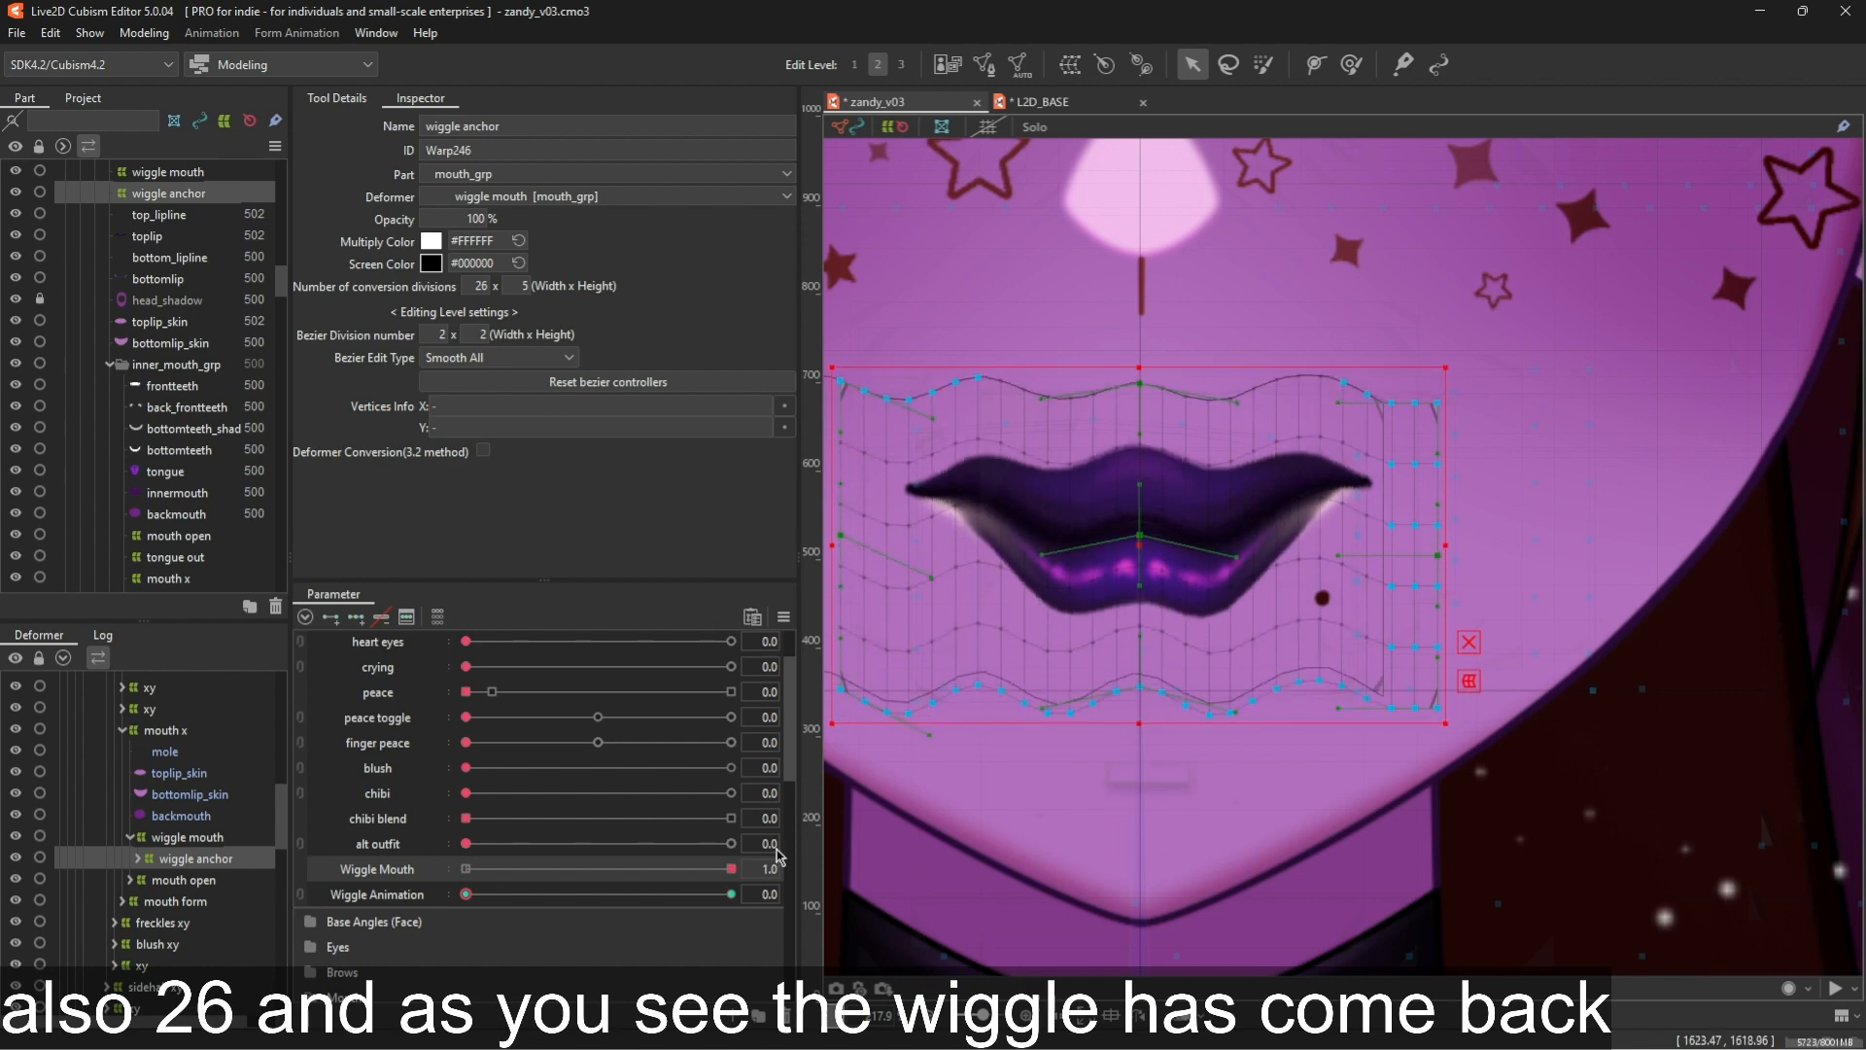
{"action": "left_click_drag", "start_coordinate": [495, 904], "coordinate": [1420, 828]}
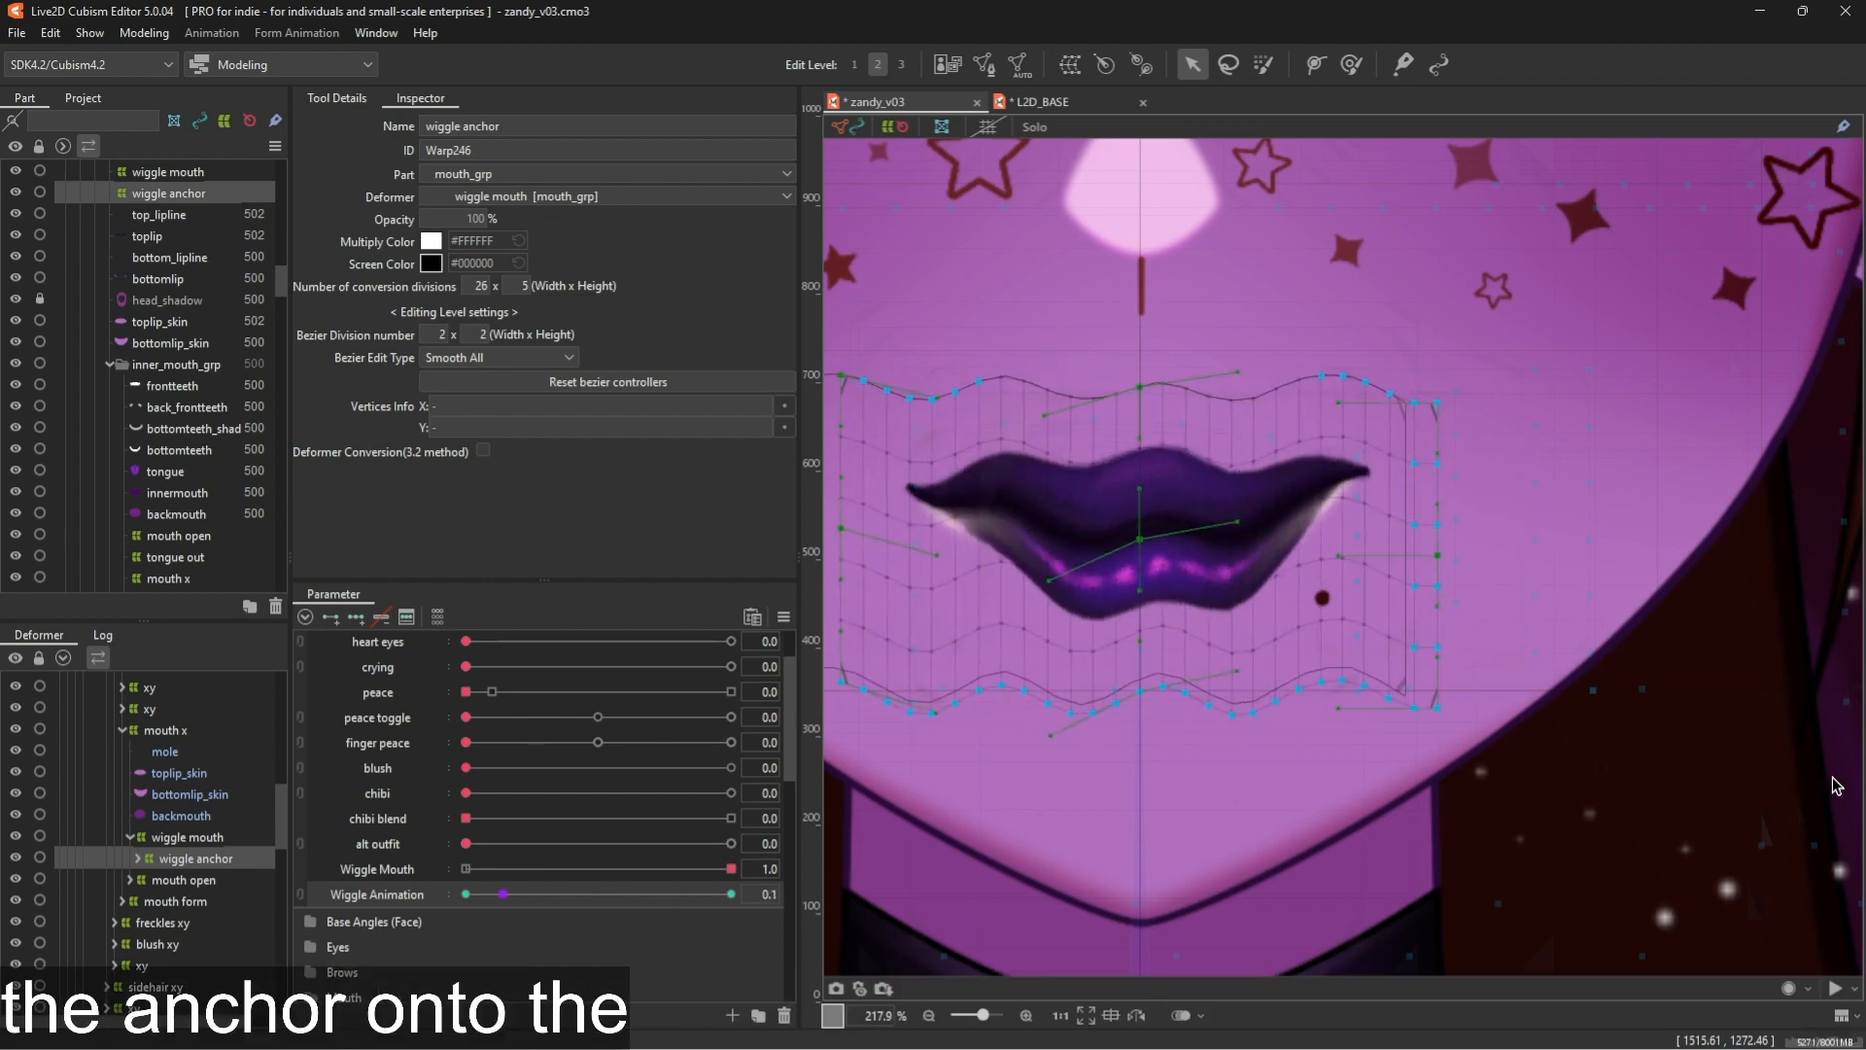
{"action": "scroll", "coordinate": [1585, 617], "scroll_direction": "down", "scroll_amount": 2}
{"action": "scroll", "coordinate": [1582, 616], "scroll_direction": "down", "scroll_amount": 2}
{"action": "scroll", "coordinate": [1507, 625], "scroll_direction": "up", "scroll_amount": 2}
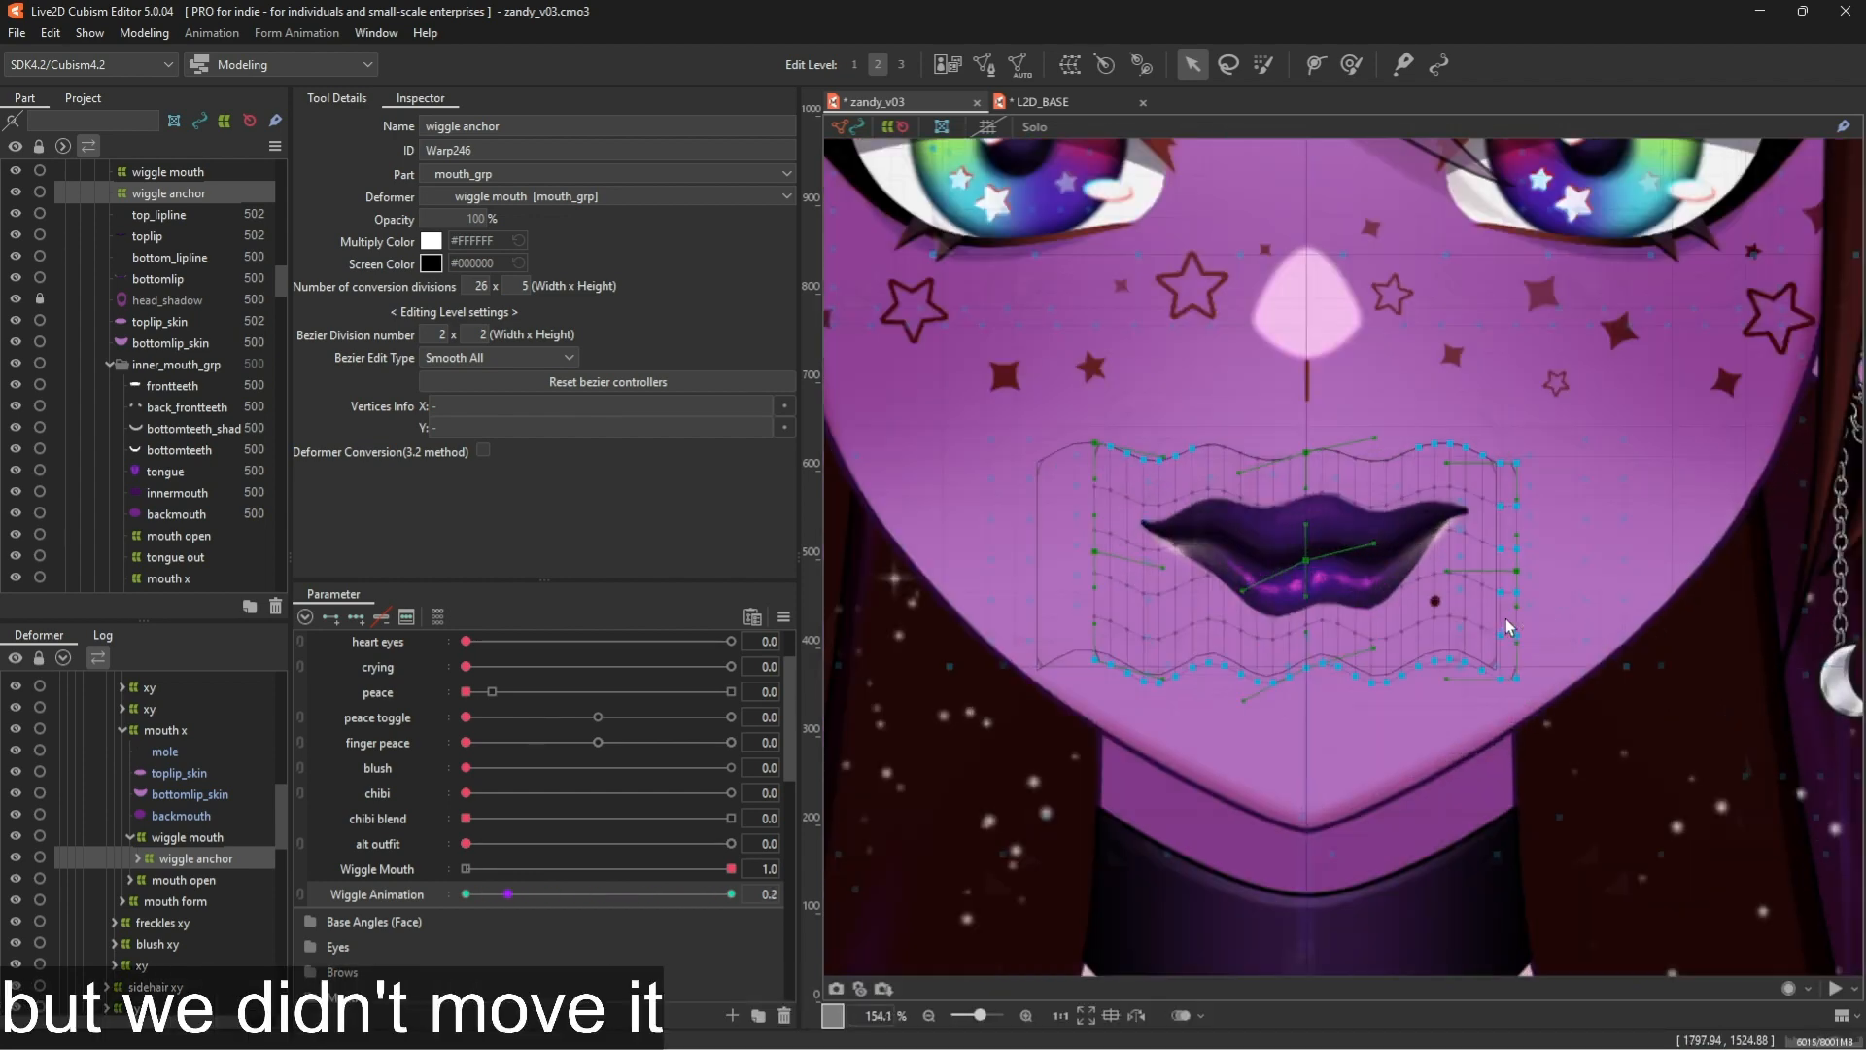
{"action": "left_click_drag", "start_coordinate": [523, 901], "coordinate": [942, 880]}
{"action": "left_click", "coordinate": [189, 837]}
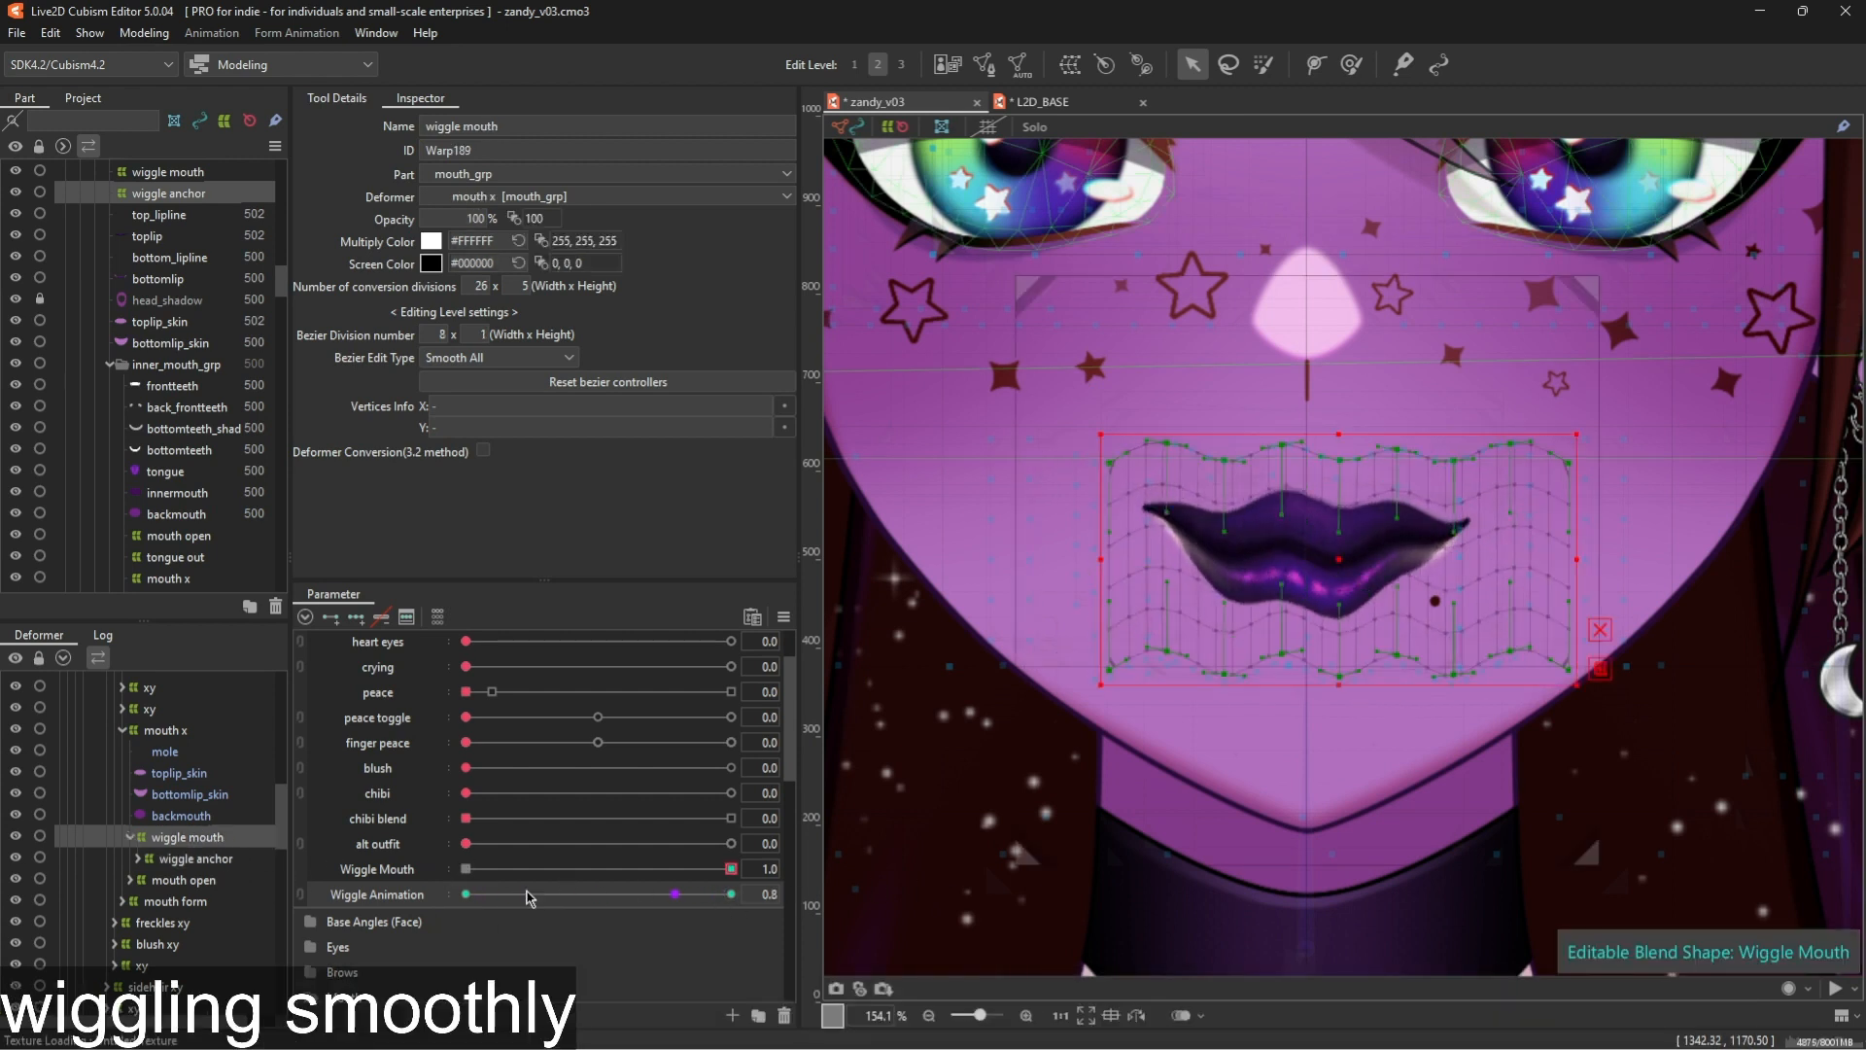
{"action": "left_click_drag", "start_coordinate": [772, 890], "coordinate": [967, 907]}
{"action": "scroll", "coordinate": [1054, 583], "scroll_direction": "down", "scroll_amount": 6}
{"action": "scroll", "coordinate": [1145, 583], "scroll_direction": "up", "scroll_amount": 4}
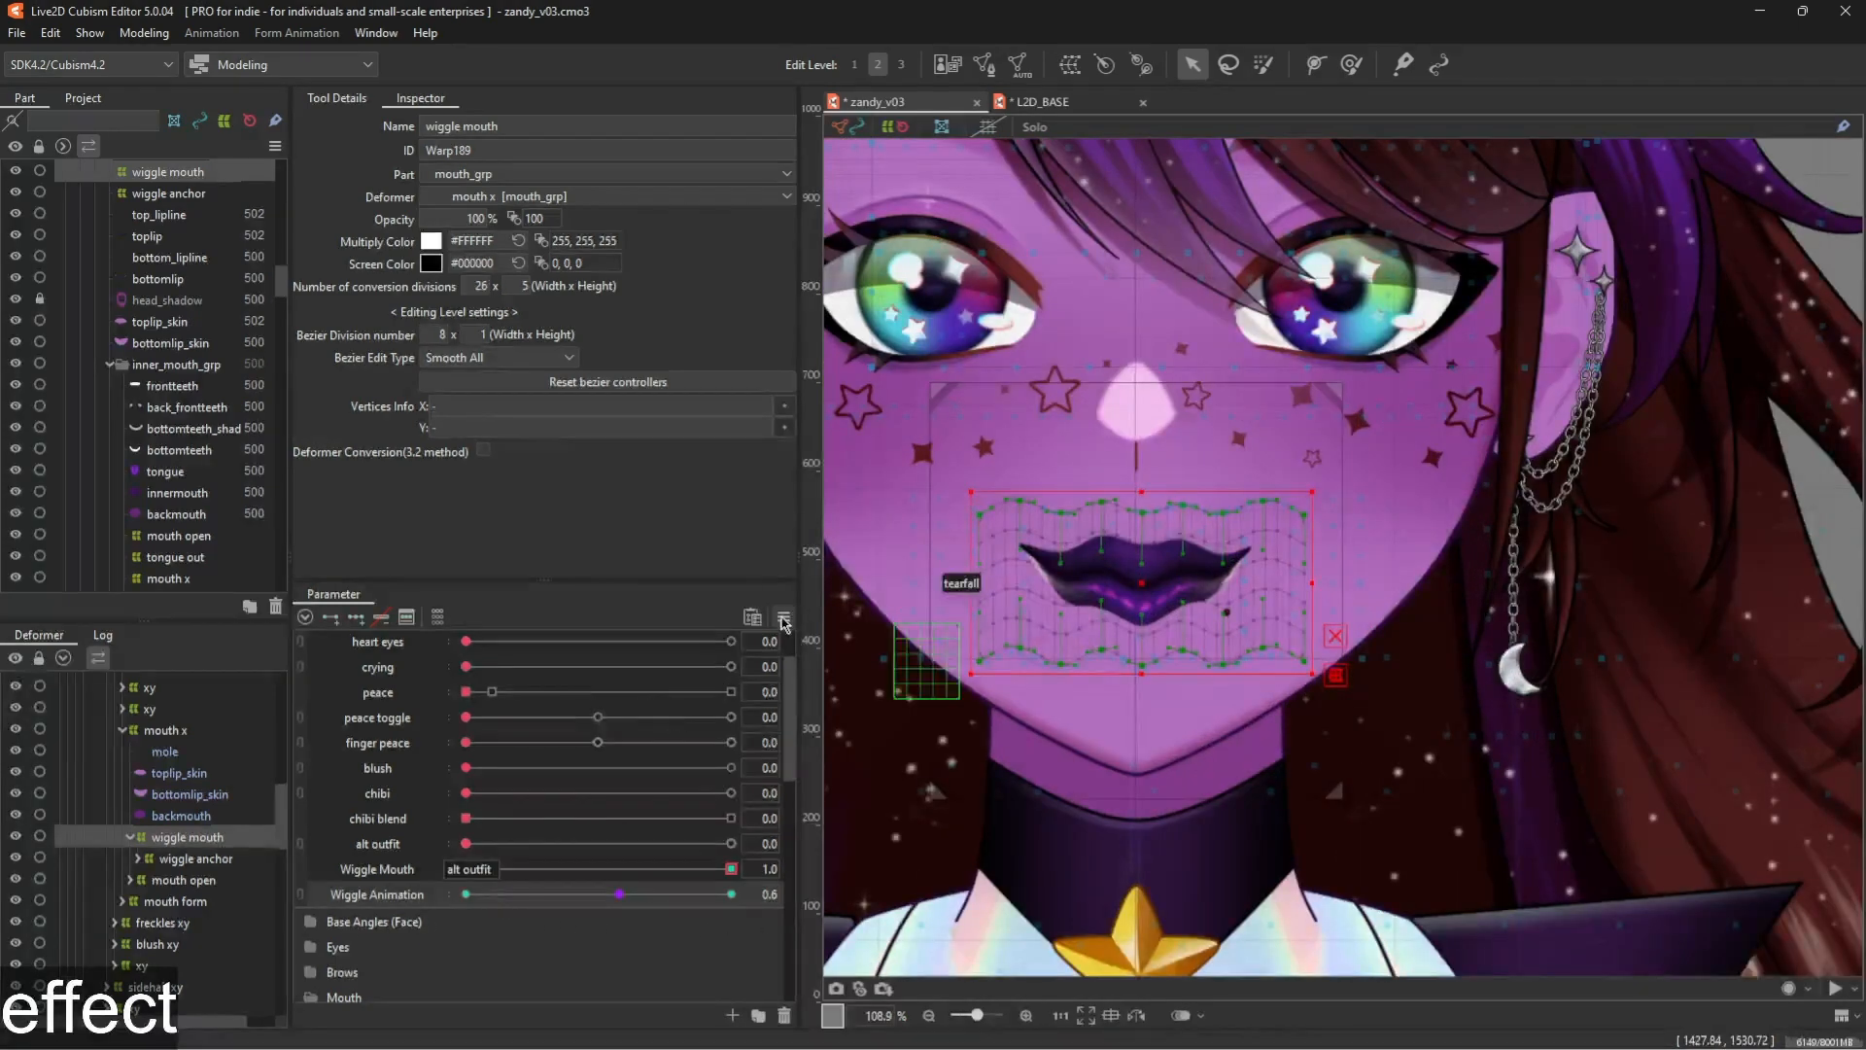
{"action": "left_click", "coordinate": [783, 618]}
{"action": "left_click", "coordinate": [972, 504]}
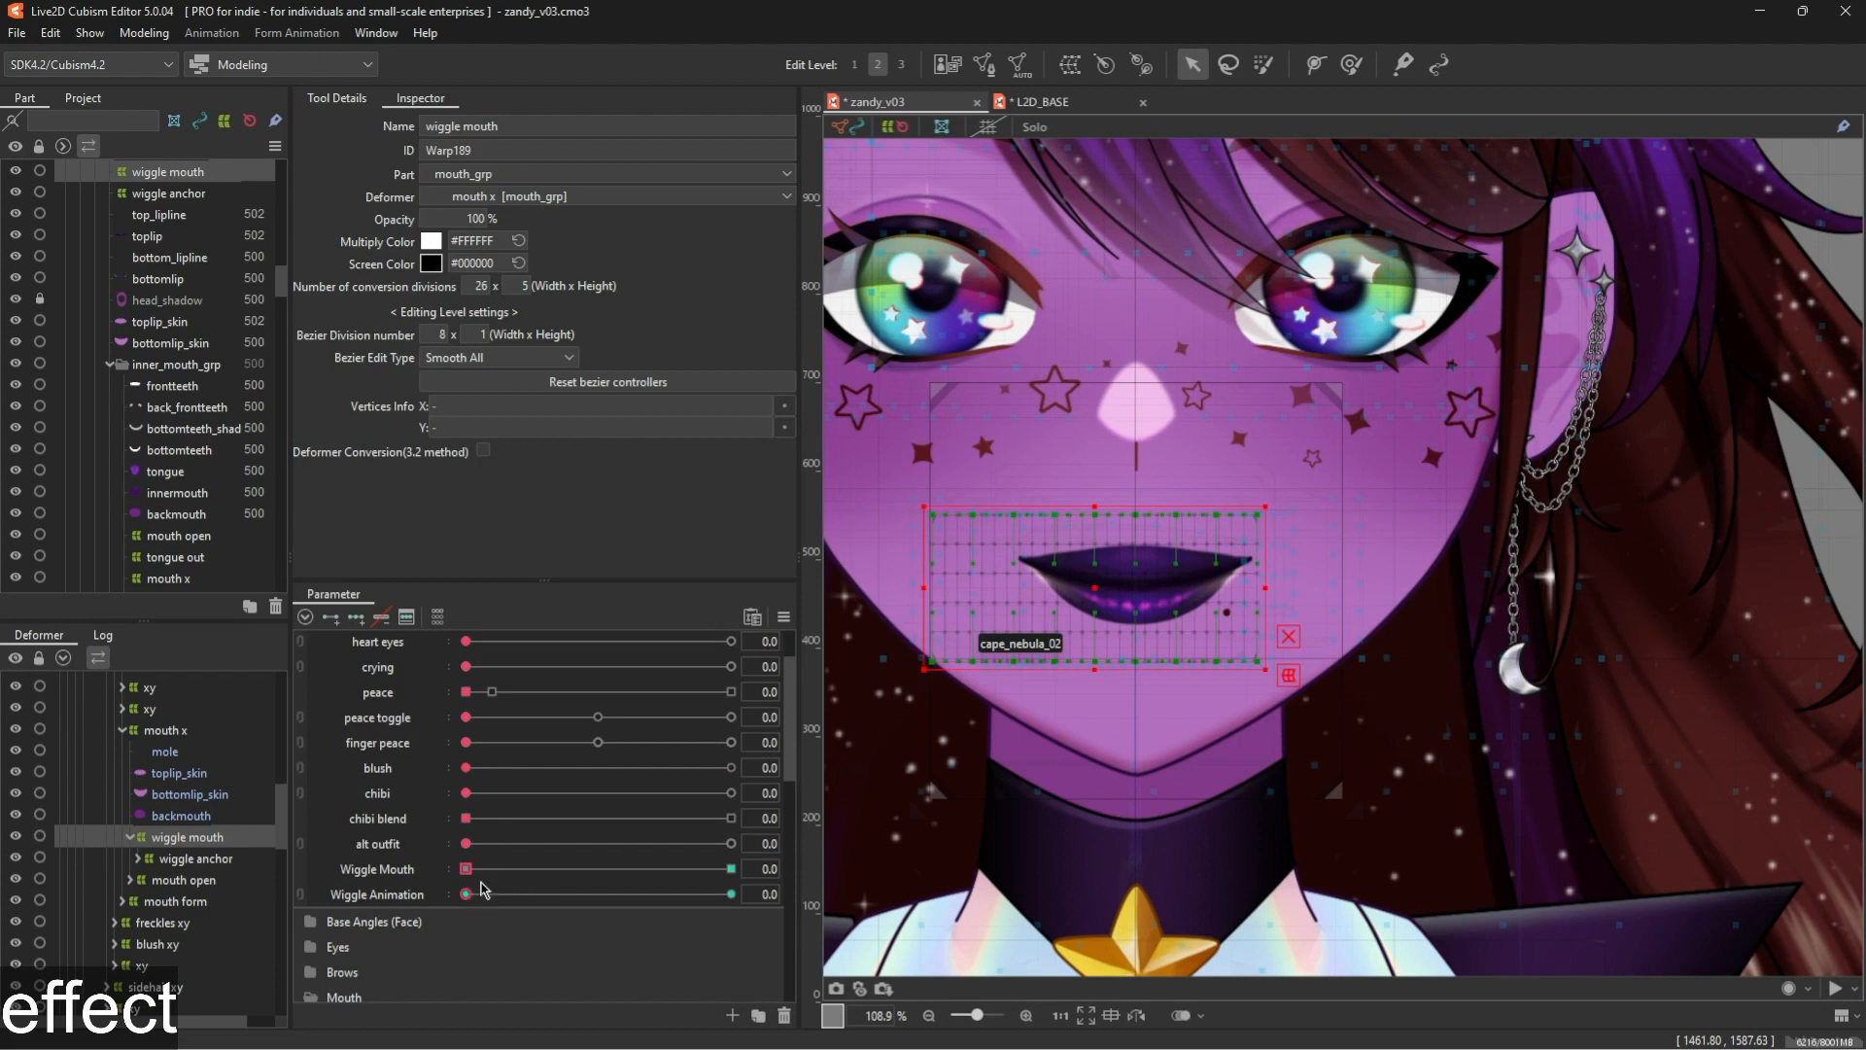
Turn Wiggle Mouth back on at 1.0 and sweep Wiggle Animation to preview the finished lip effect
{"action": "right_click", "coordinate": [653, 868]}
{"action": "left_click_drag", "start_coordinate": [466, 894], "coordinate": [501, 905]}
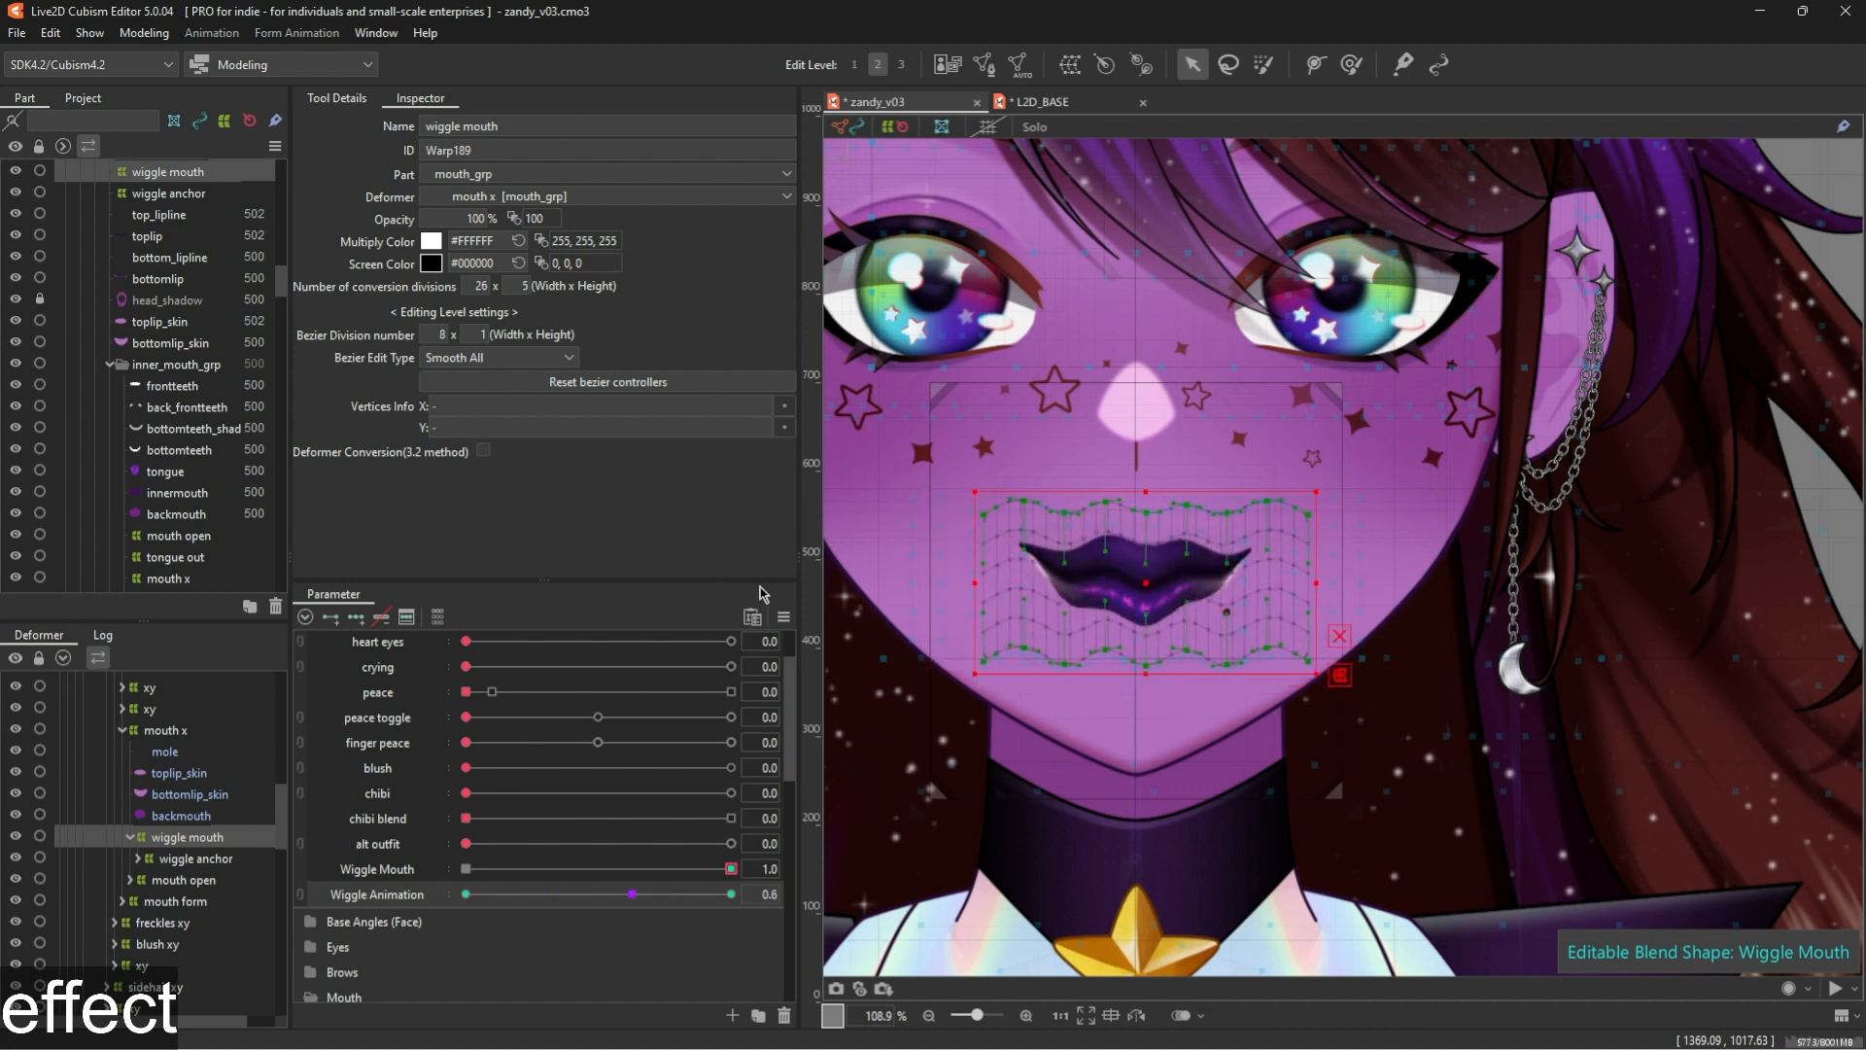
Reset all parameters to default, set Wiggle Mouth to 0.8 and select the objects keyed on it
{"action": "left_click", "coordinate": [786, 617]}
{"action": "left_click", "coordinate": [824, 641]}
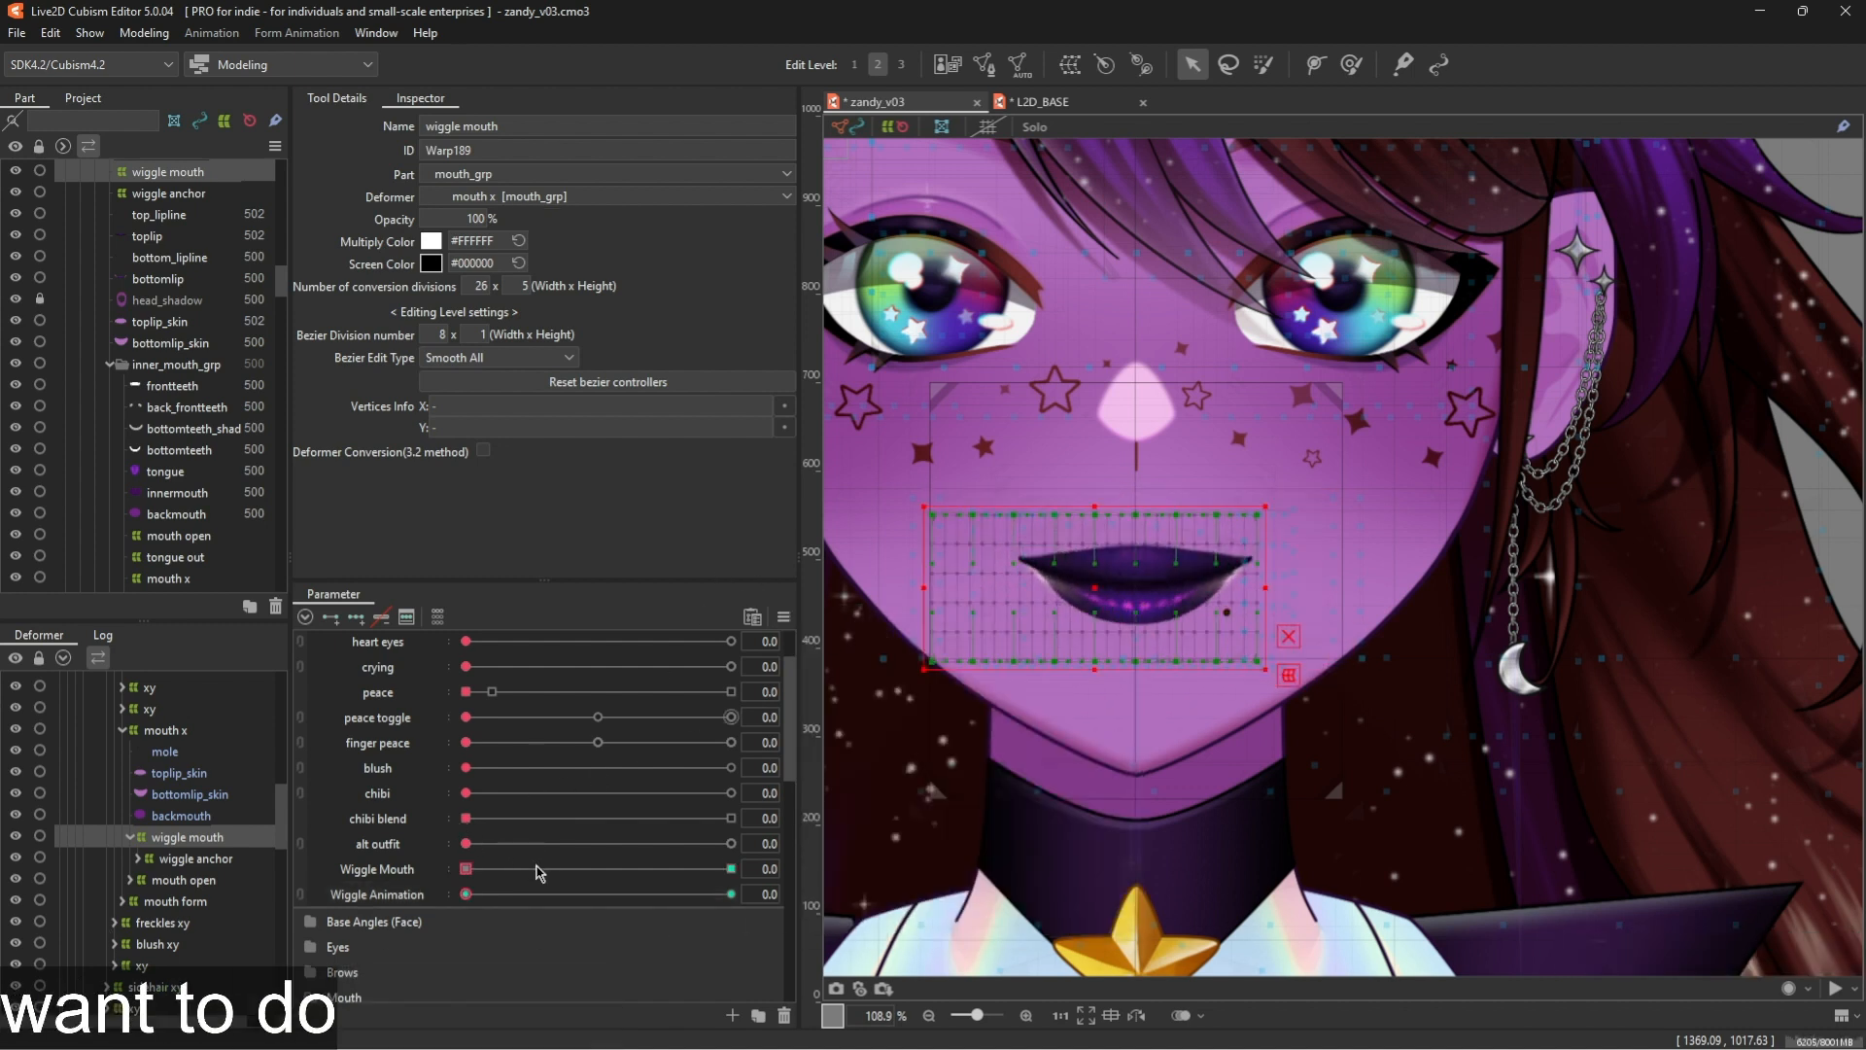
{"action": "left_click", "coordinate": [534, 869]}
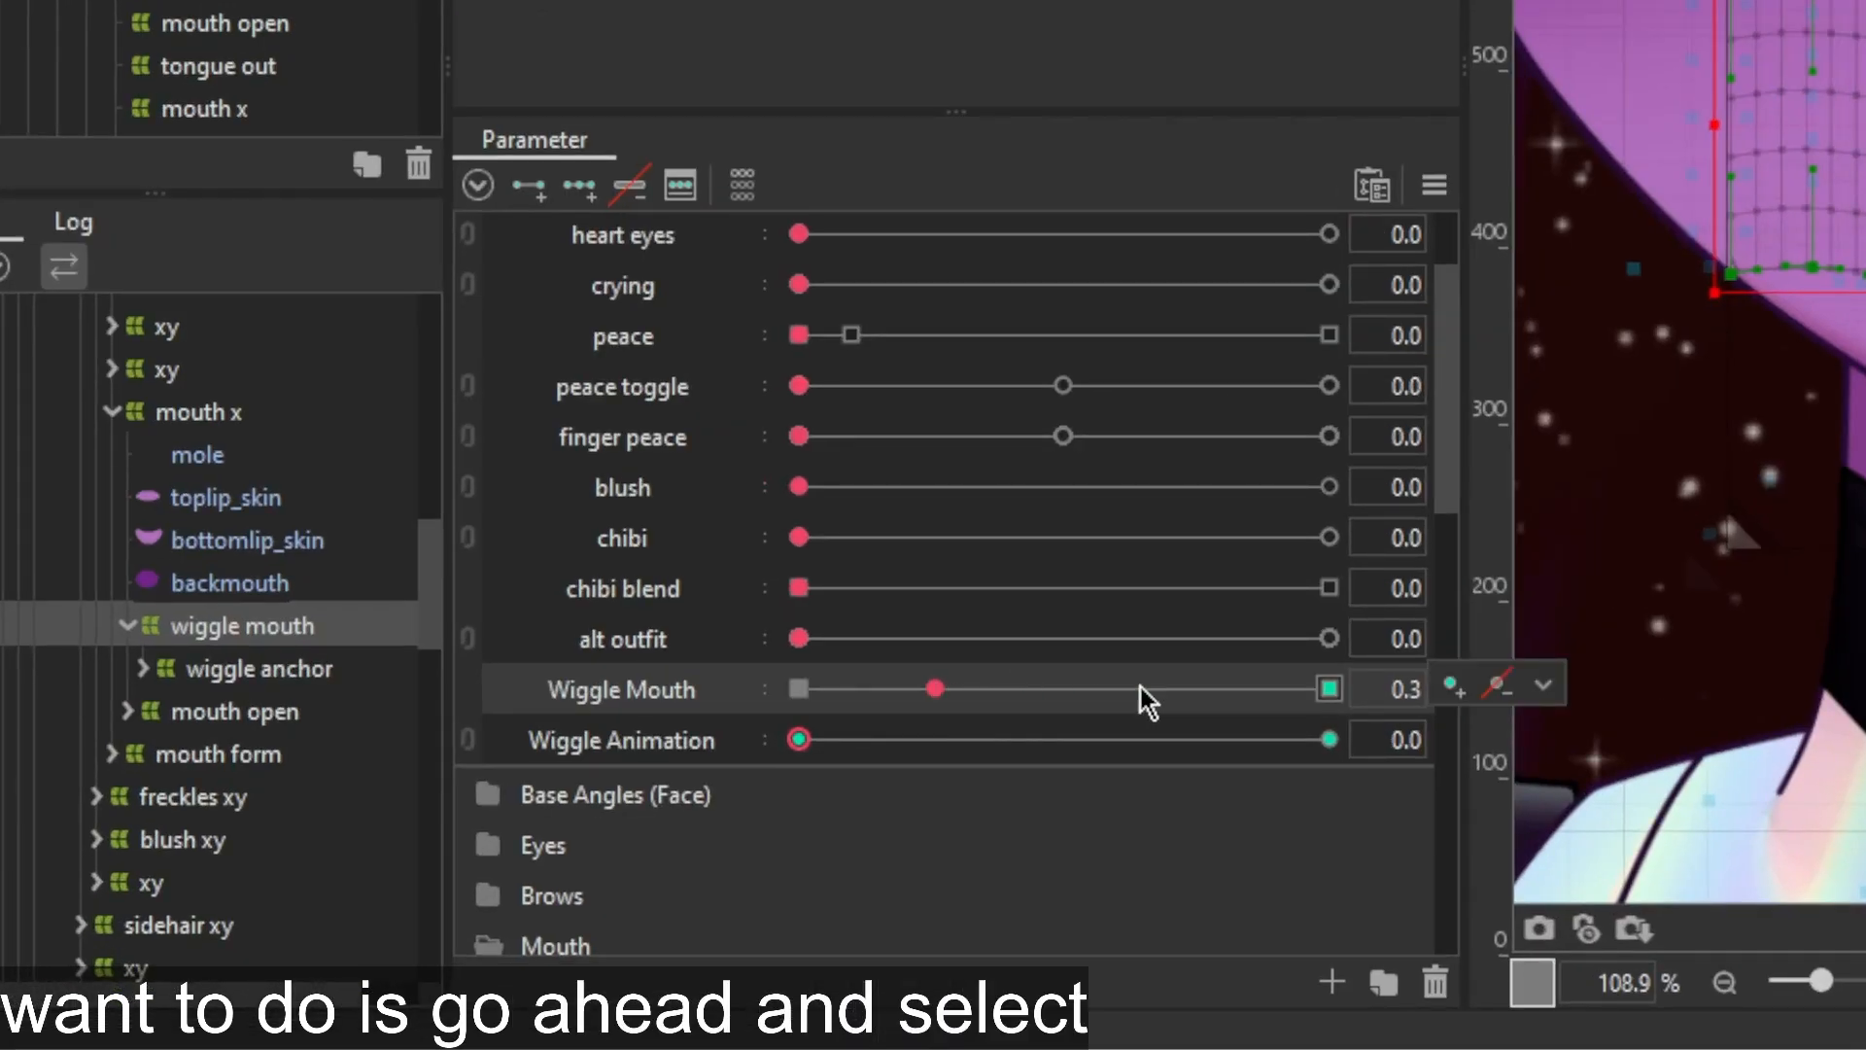
{"action": "left_click", "coordinate": [1208, 688]}
{"action": "left_click", "coordinate": [1545, 685]}
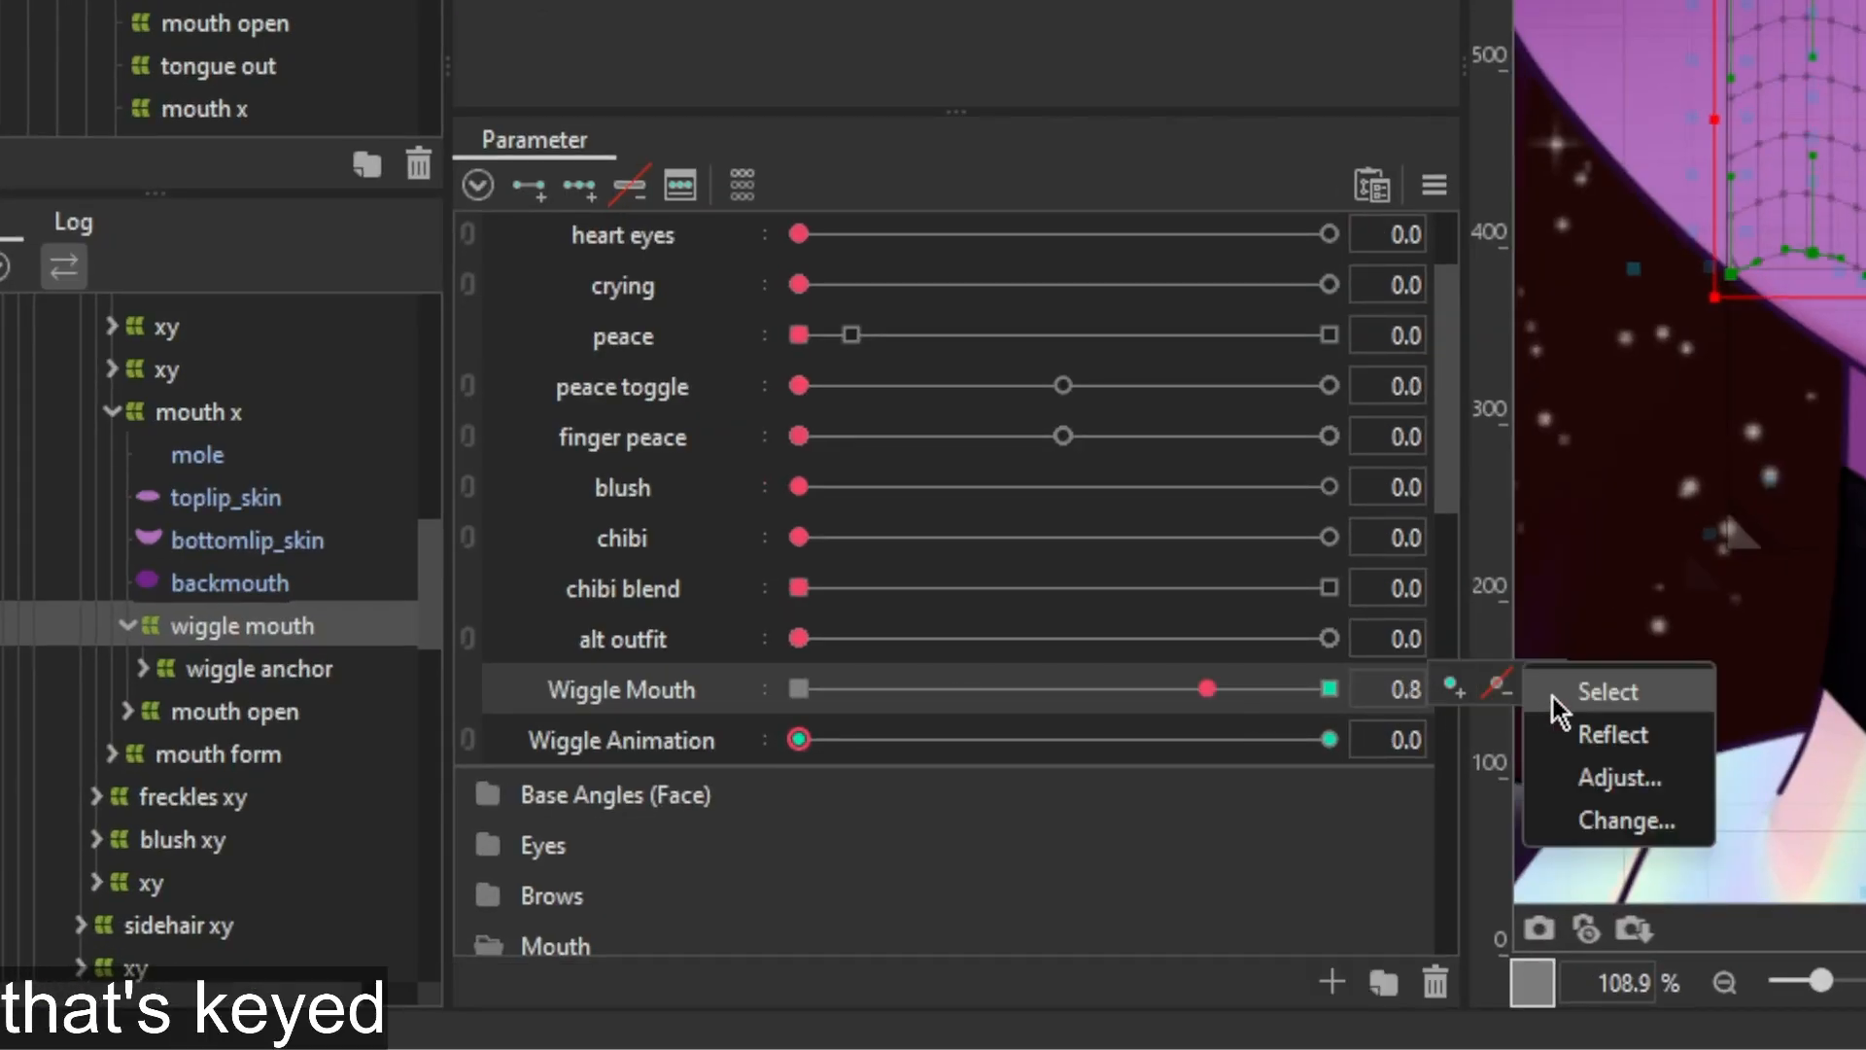
{"action": "left_click", "coordinate": [1629, 696]}
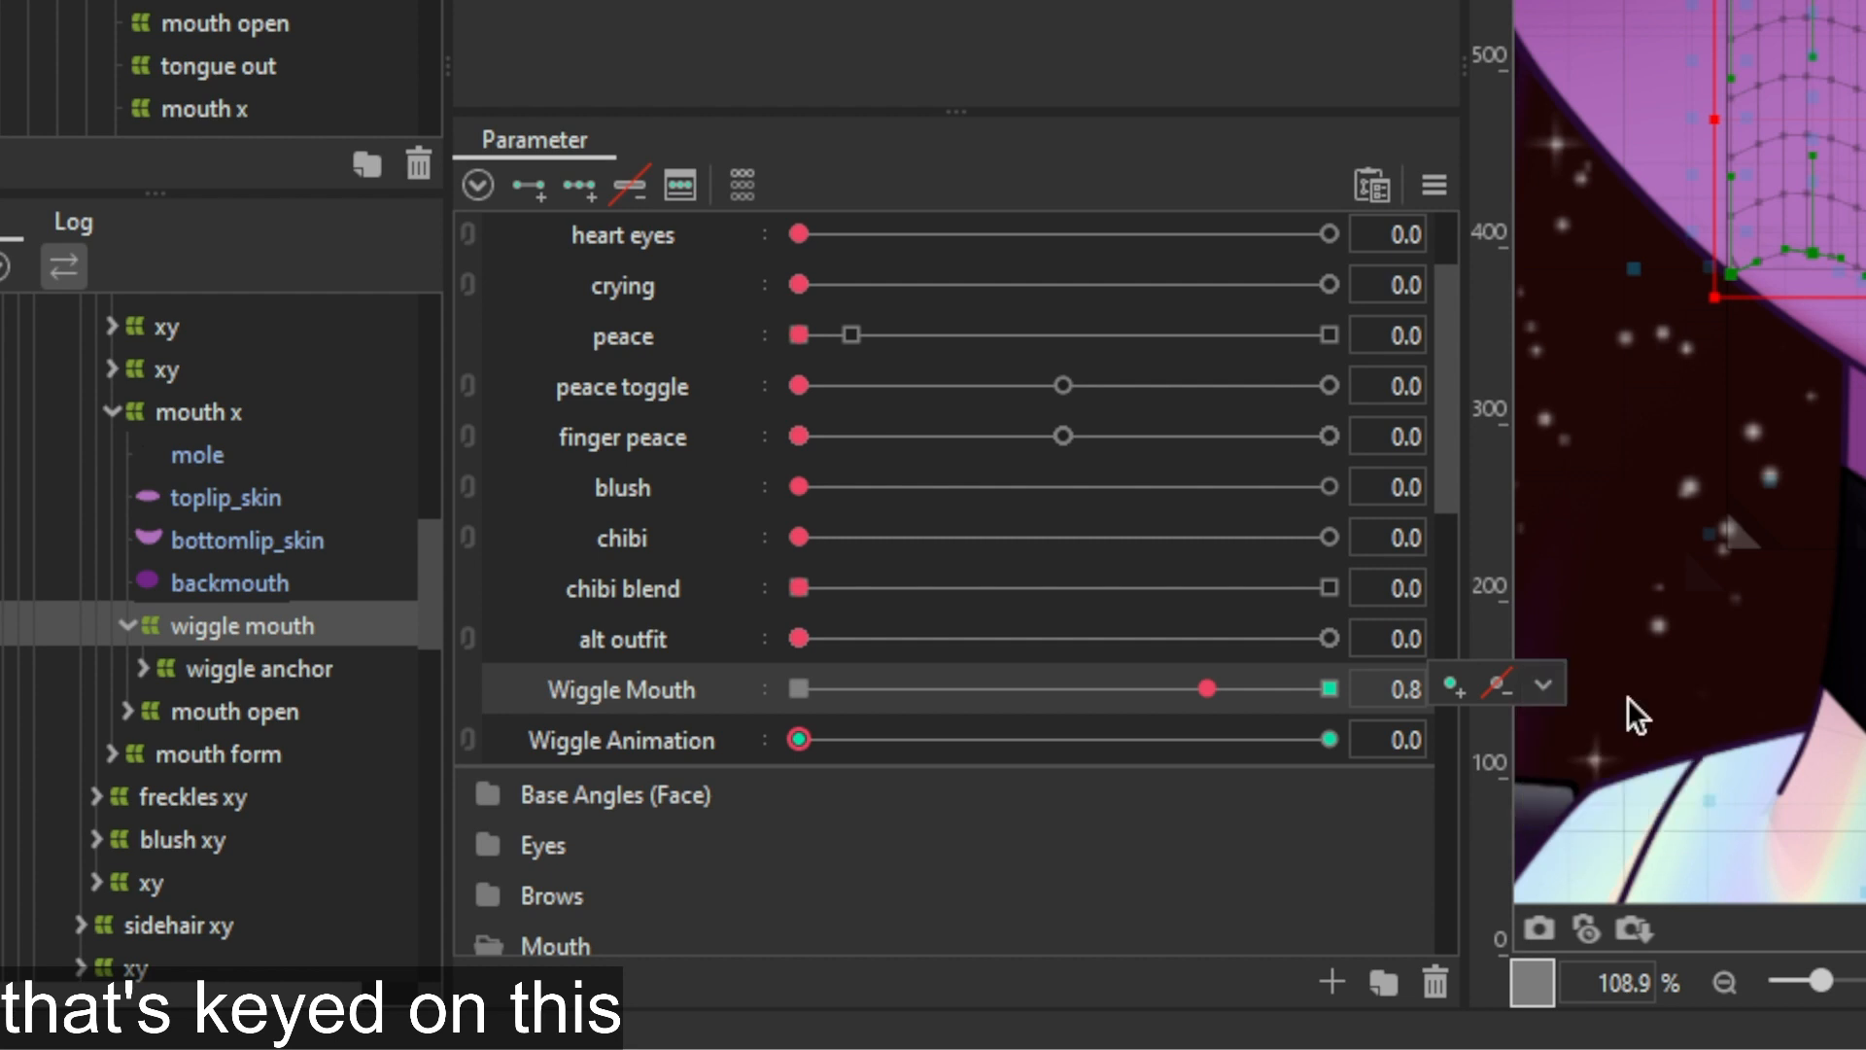
Limit the Wiggle Mouth blend shape's weight by the Mouth Open parameter, using the Fold line3 graph preset
{"action": "left_click", "coordinate": [1435, 184]}
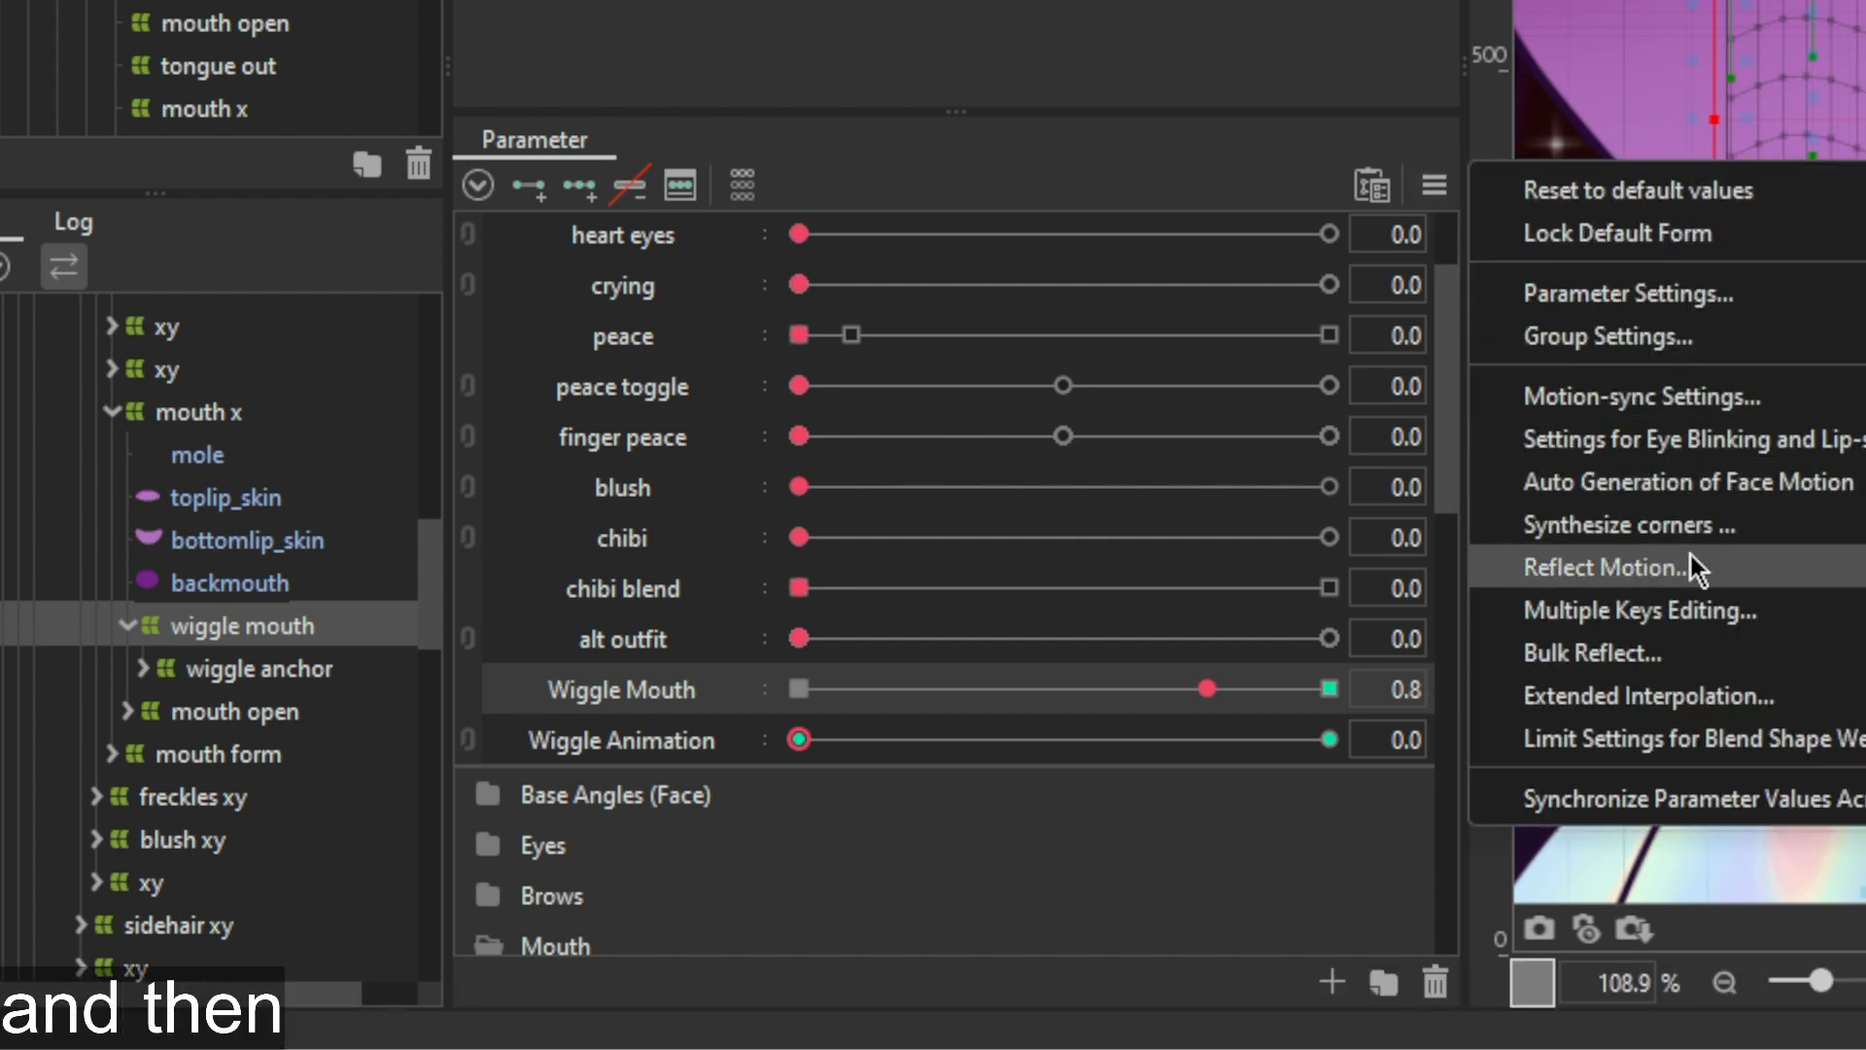
{"action": "left_click", "coordinate": [1718, 742]}
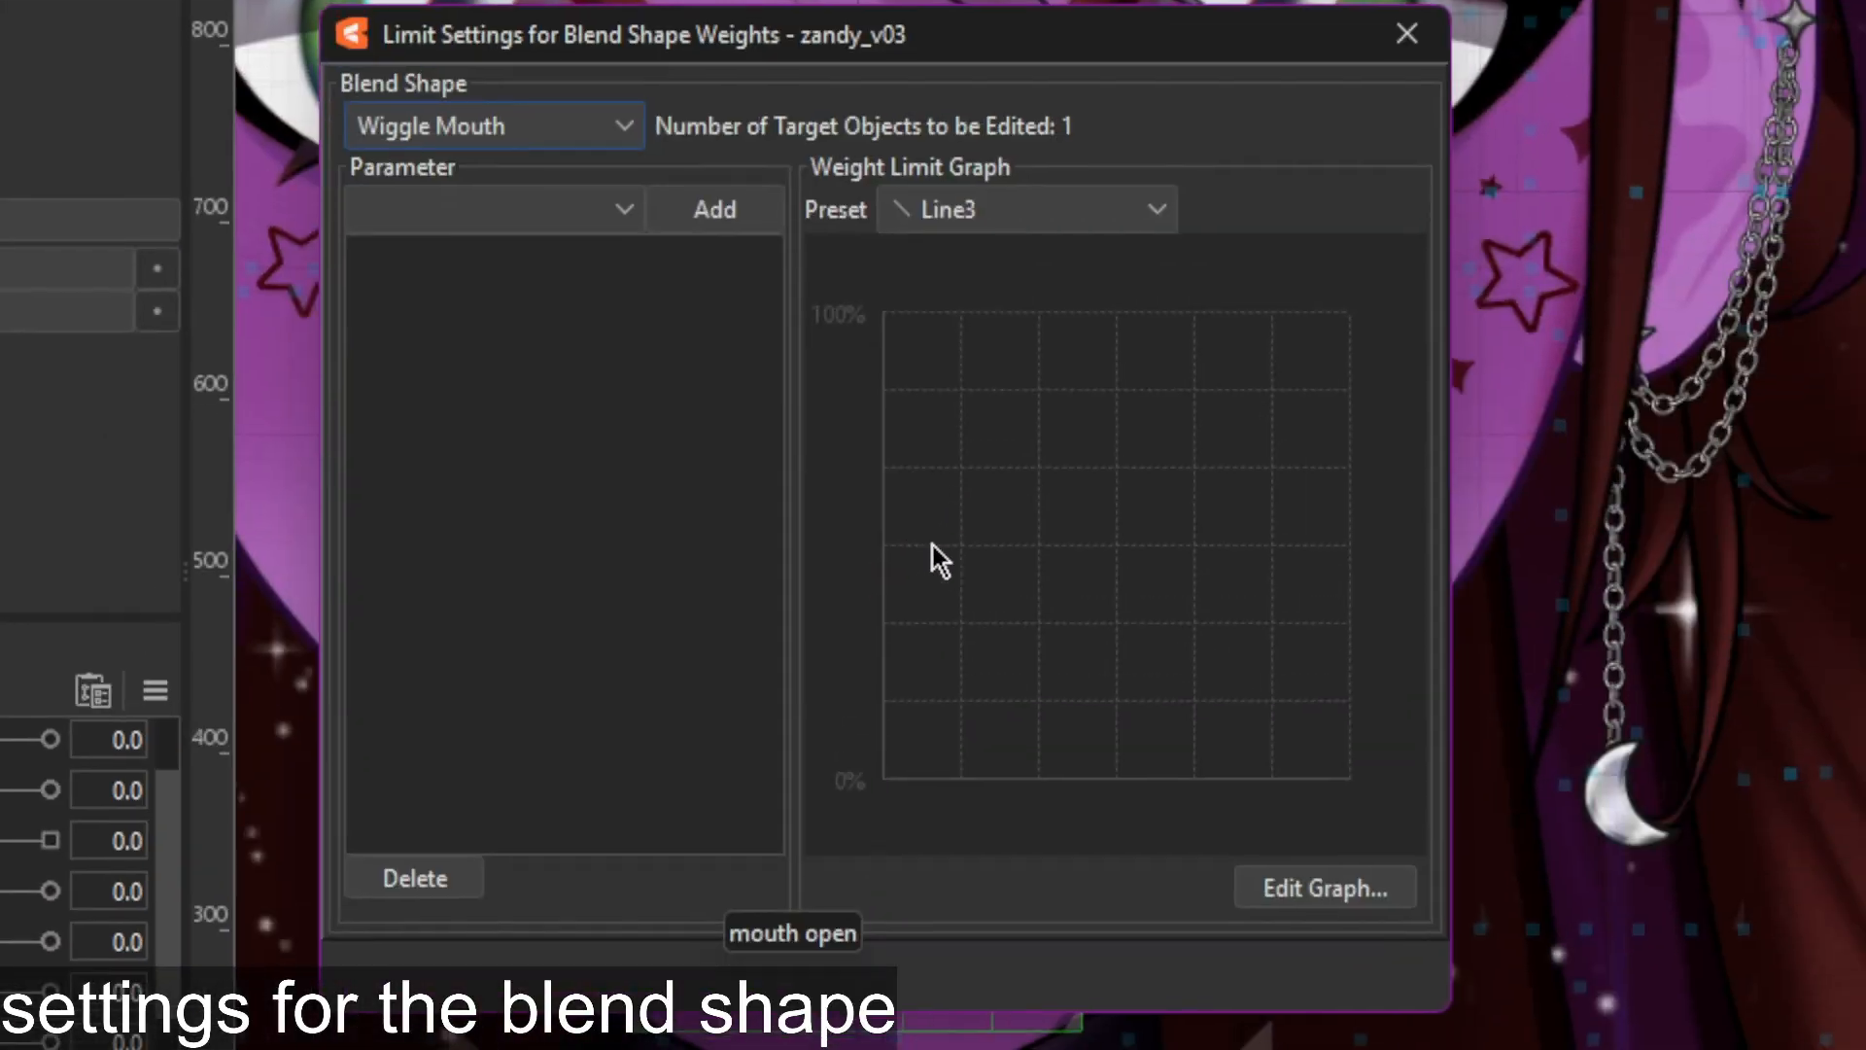
{"action": "left_click", "coordinate": [552, 220]}
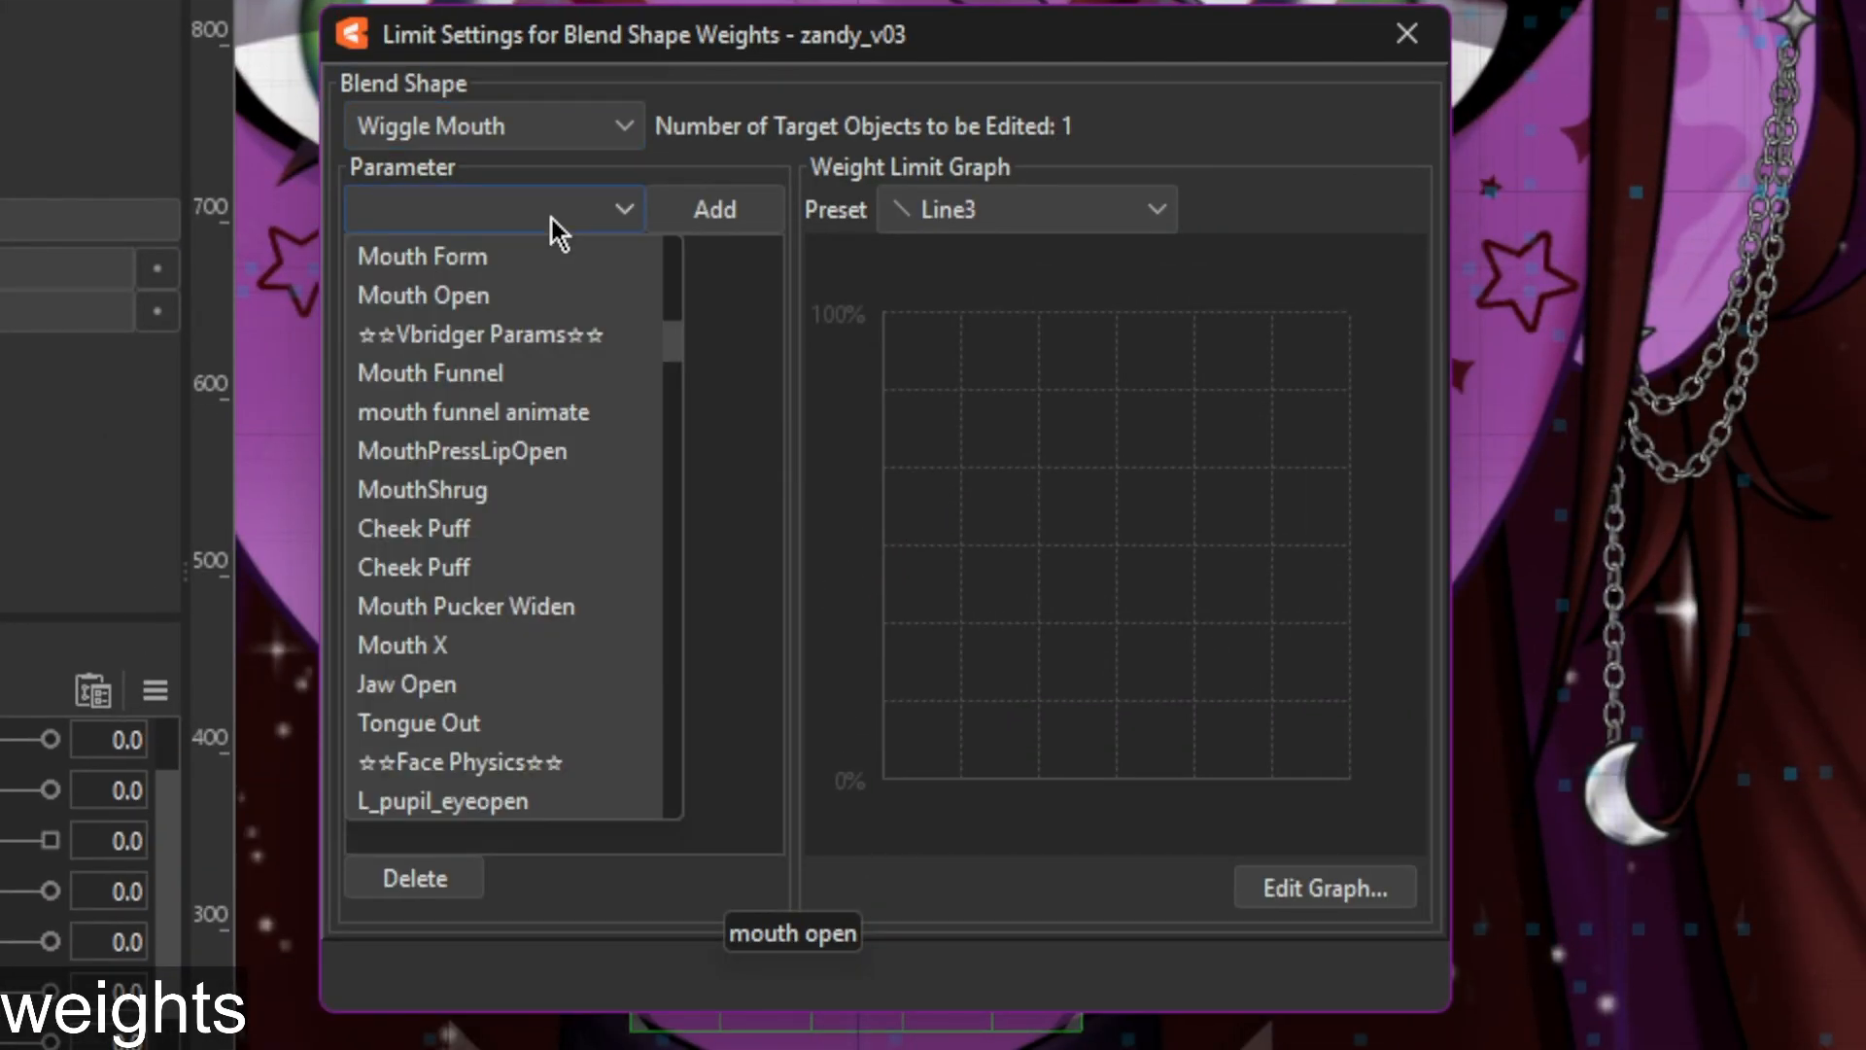
{"action": "left_click", "coordinate": [471, 293]}
{"action": "left_click", "coordinate": [754, 219]}
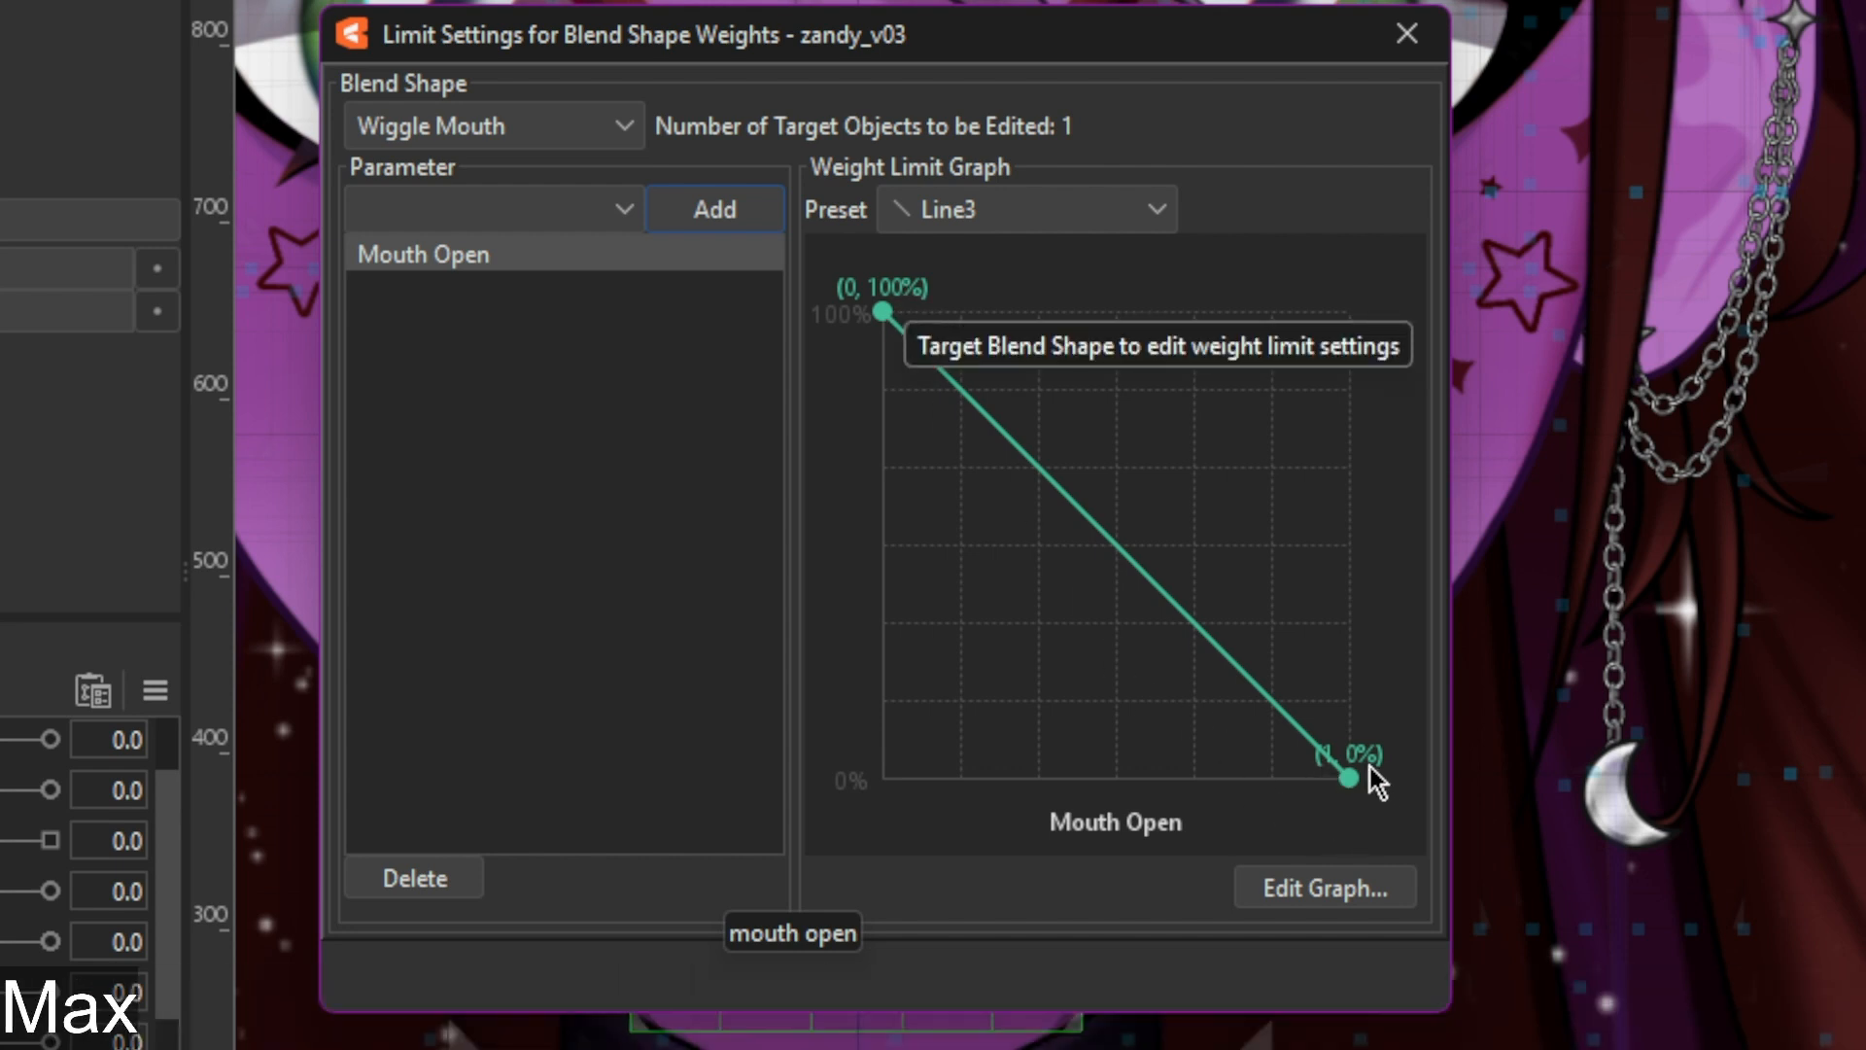
{"action": "left_click", "coordinate": [989, 206]}
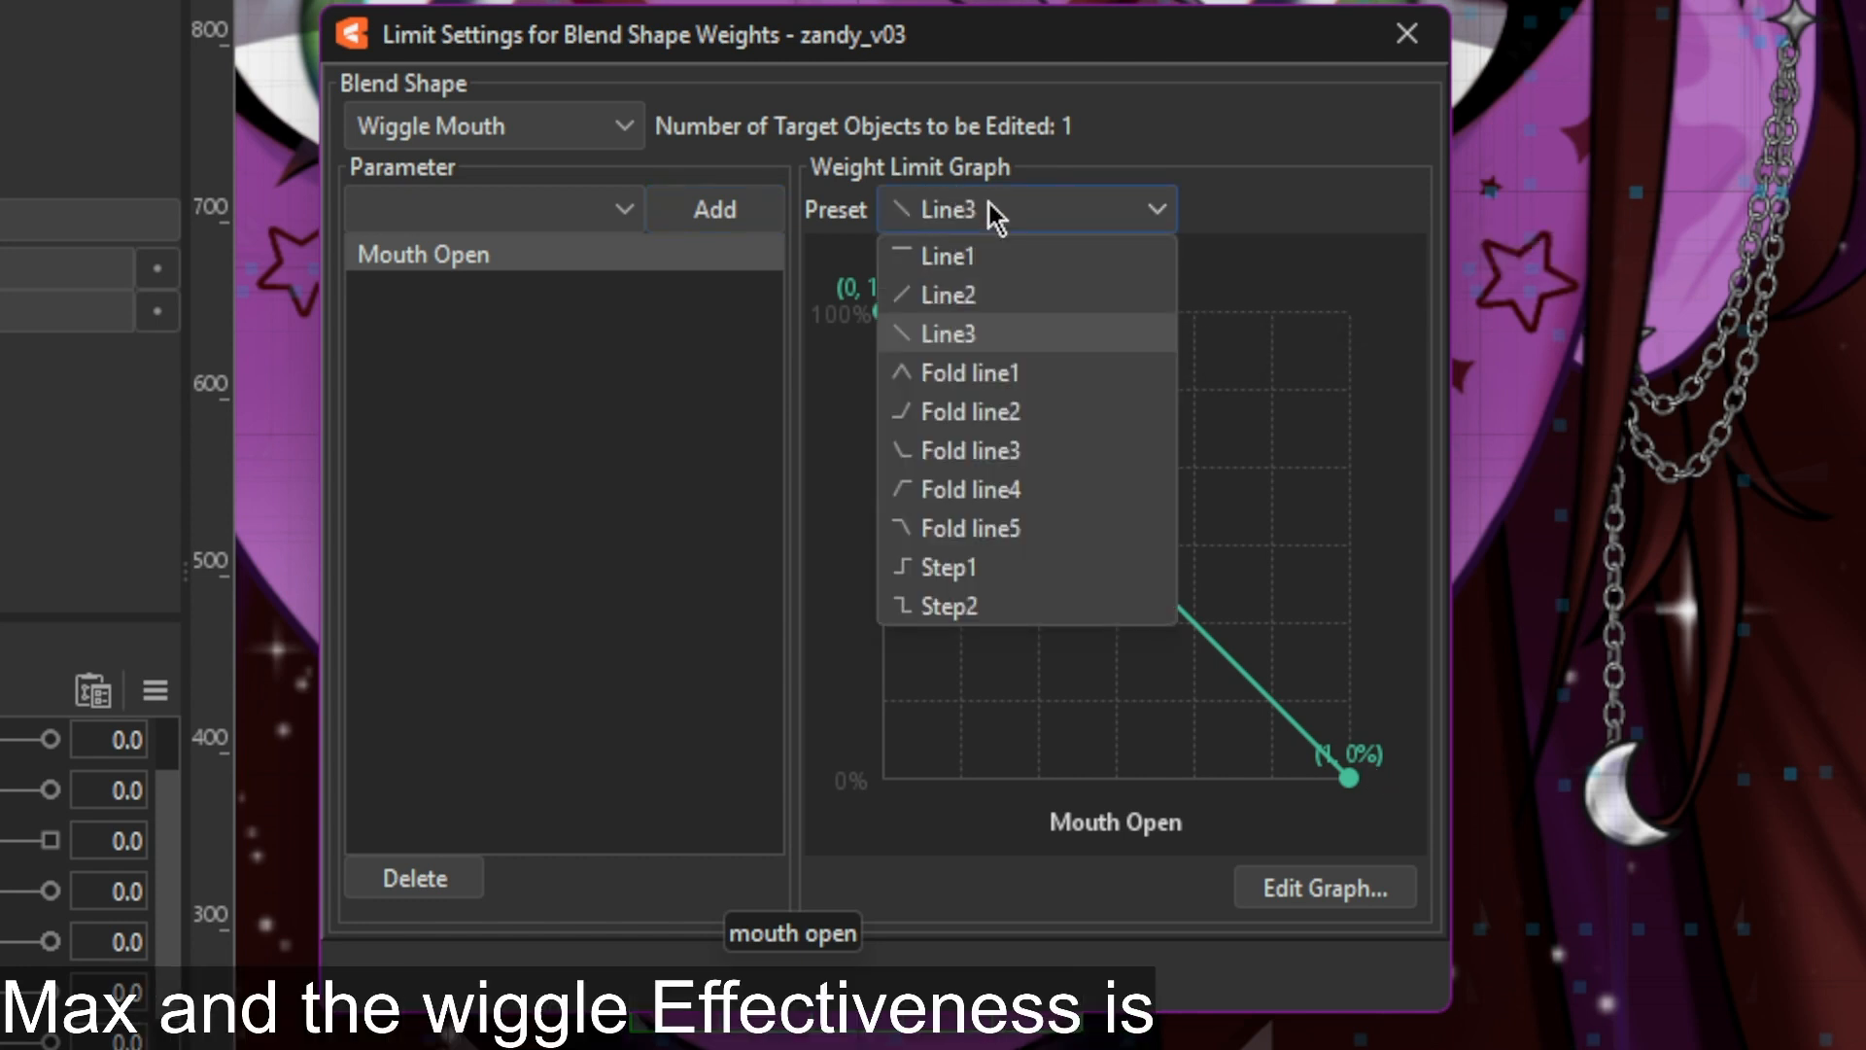
{"action": "left_click", "coordinate": [962, 450]}
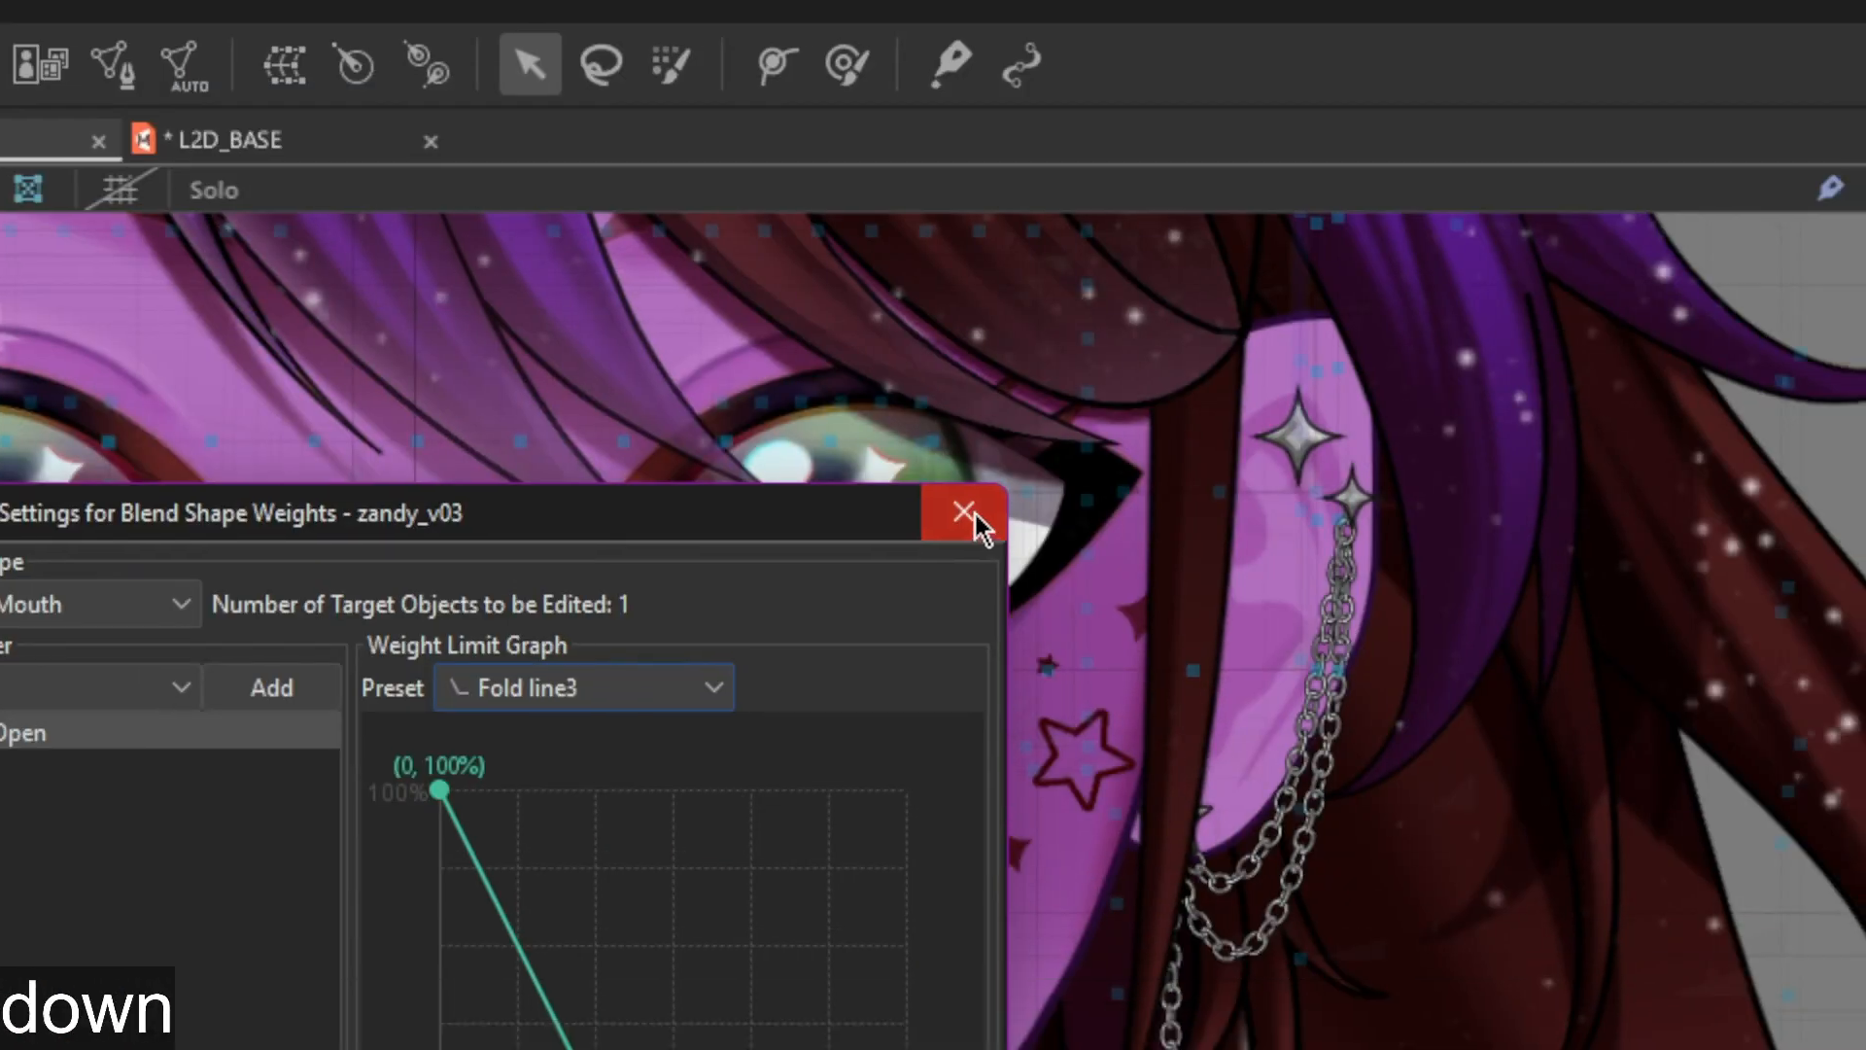
{"action": "left_click", "coordinate": [1407, 34]}
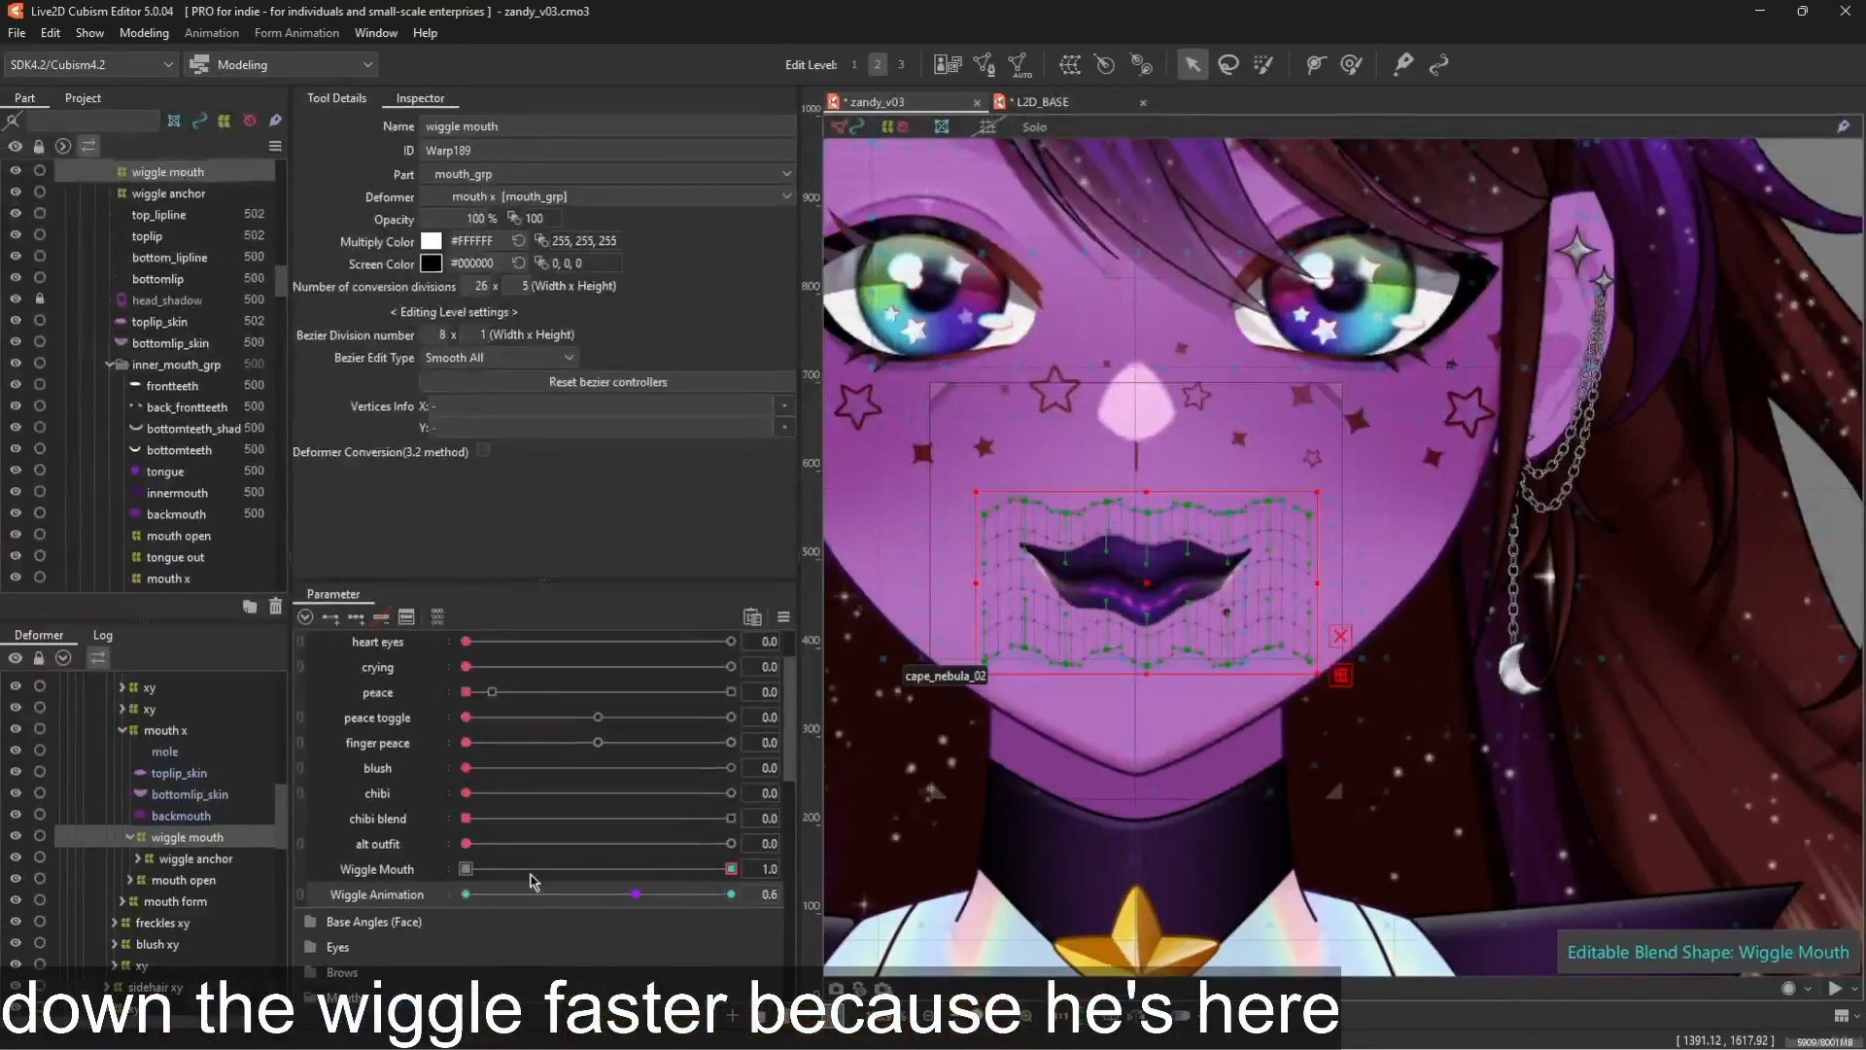
Sweep the Mouth Form and Mouth Open controls and Wiggle Animation with Wiggle Mouth at 1.0 to test the limited wiggle
{"action": "scroll", "coordinate": [583, 836], "scroll_direction": "down", "scroll_amount": 3}
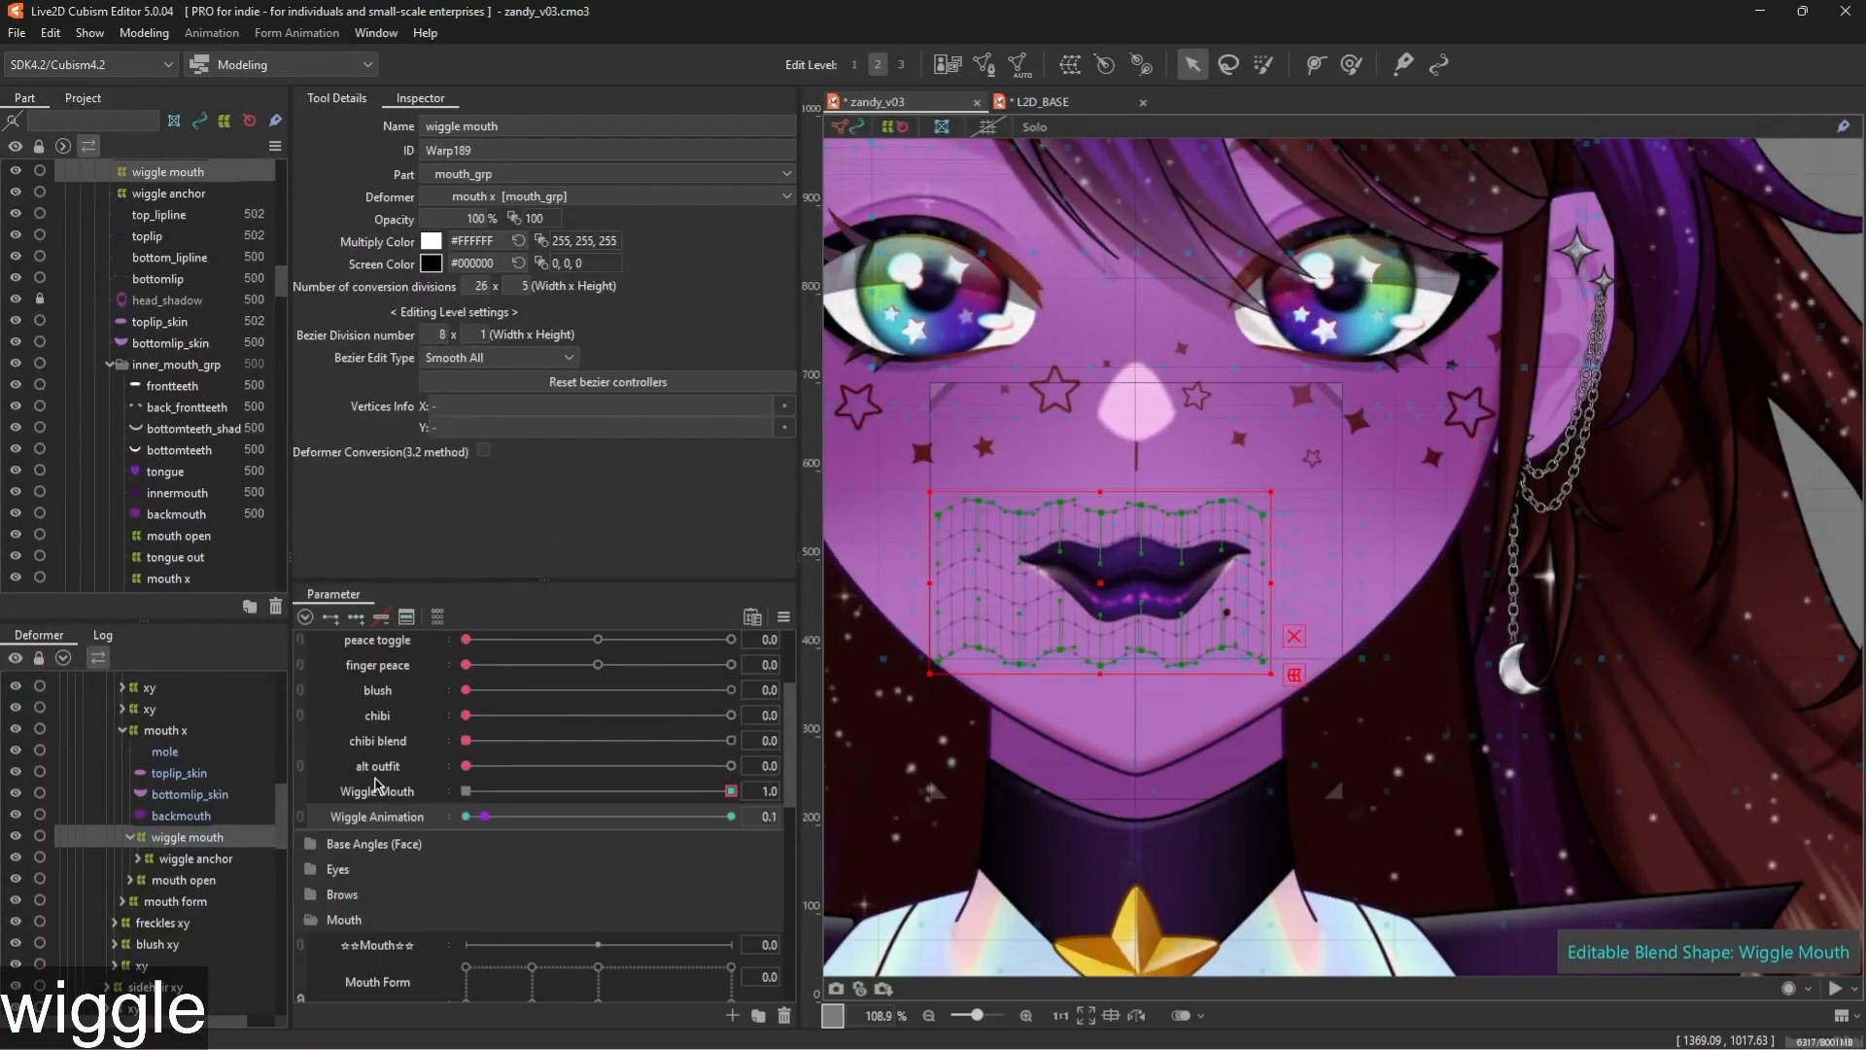
{"action": "mouse_move", "coordinate": [665, 769]}
{"action": "left_mouse_down"}
{"action": "mouse_move", "coordinate": [758, 795]}
{"action": "mouse_move", "coordinate": [753, 899]}
{"action": "mouse_move", "coordinate": [363, 895]}
{"action": "mouse_move", "coordinate": [359, 766]}
{"action": "mouse_move", "coordinate": [387, 935]}
{"action": "mouse_move", "coordinate": [491, 972]}
{"action": "mouse_move", "coordinate": [962, 872]}
{"action": "mouse_move", "coordinate": [1011, 731]}
{"action": "mouse_move", "coordinate": [1011, 972]}
{"action": "mouse_move", "coordinate": [412, 798]}
{"action": "mouse_move", "coordinate": [419, 775]}
{"action": "mouse_move", "coordinate": [823, 888]}
{"action": "mouse_move", "coordinate": [911, 777]}
{"action": "mouse_move", "coordinate": [738, 889]}
{"action": "mouse_move", "coordinate": [376, 880]}
{"action": "mouse_move", "coordinate": [365, 813]}
{"action": "mouse_move", "coordinate": [992, 846]}
{"action": "left_mouse_up"}
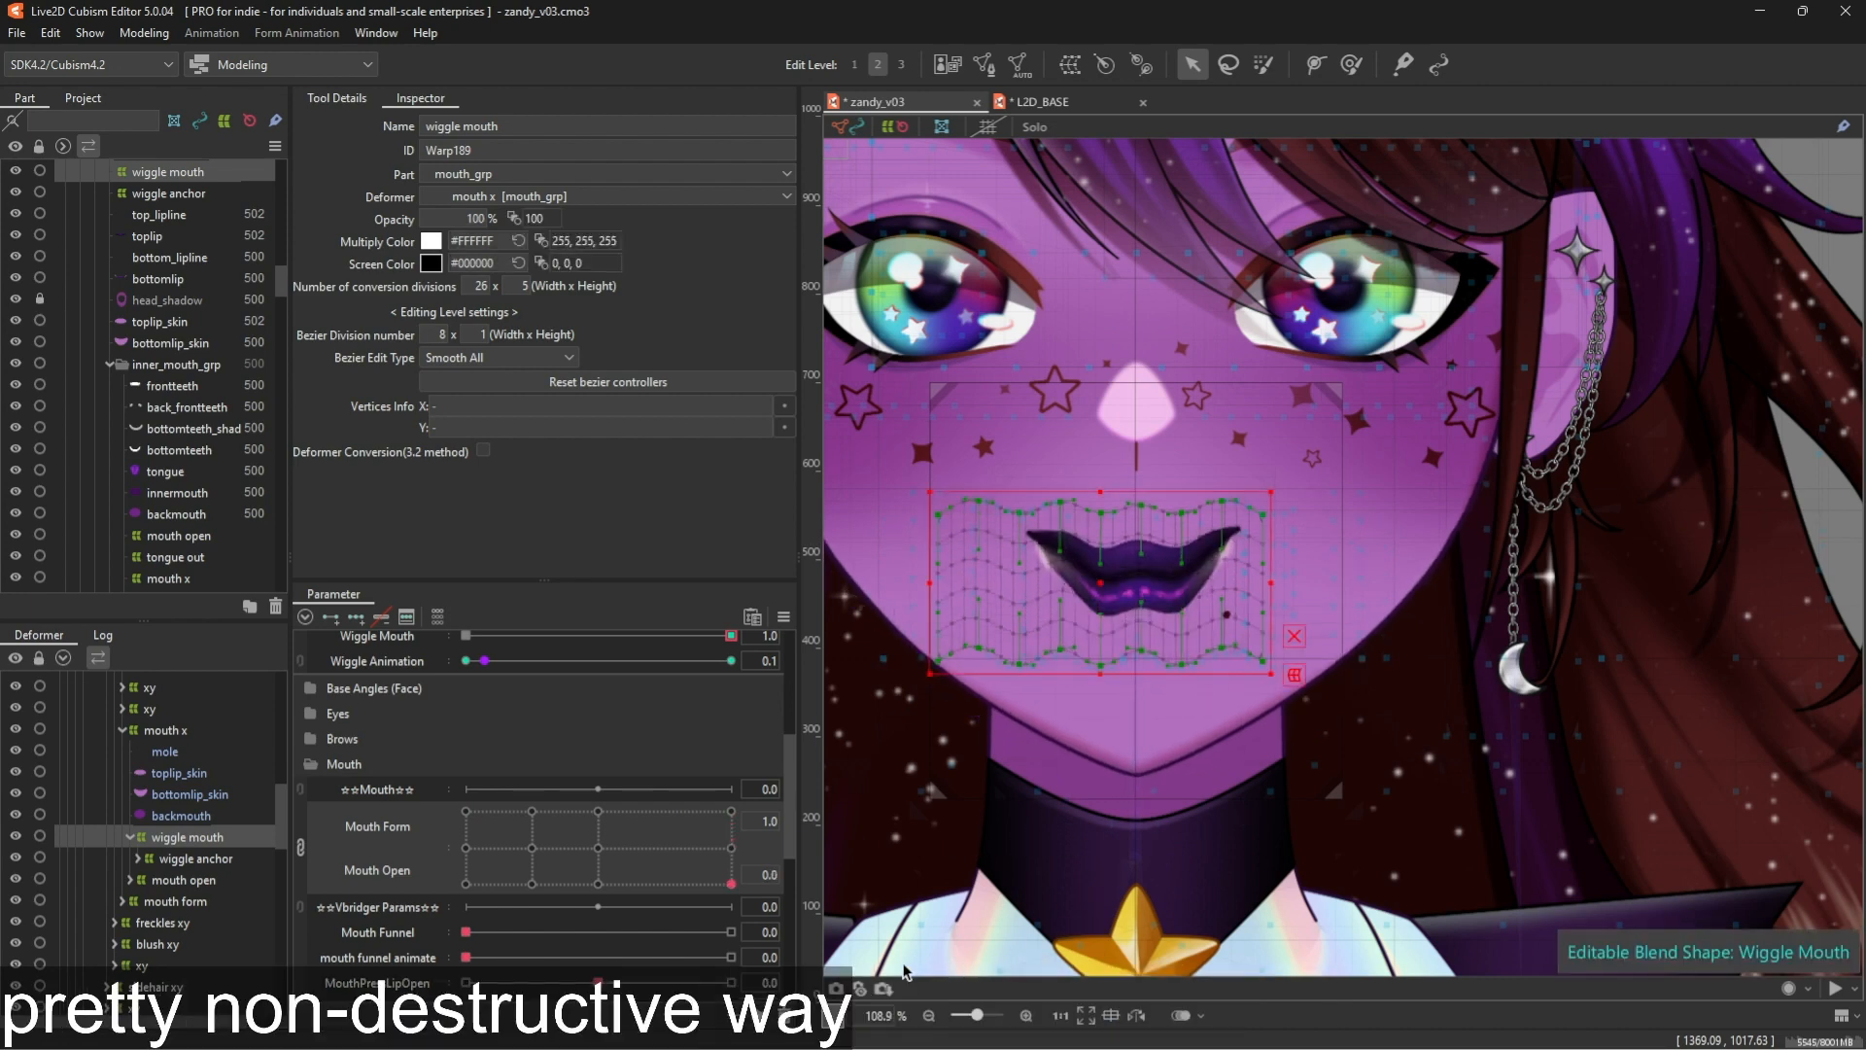
{"action": "left_click_drag", "start_coordinate": [647, 961], "coordinate": [870, 977]}
{"action": "scroll", "coordinate": [532, 747], "scroll_direction": "up", "scroll_amount": 1}
{"action": "left_click_drag", "start_coordinate": [482, 738], "coordinate": [338, 775]}
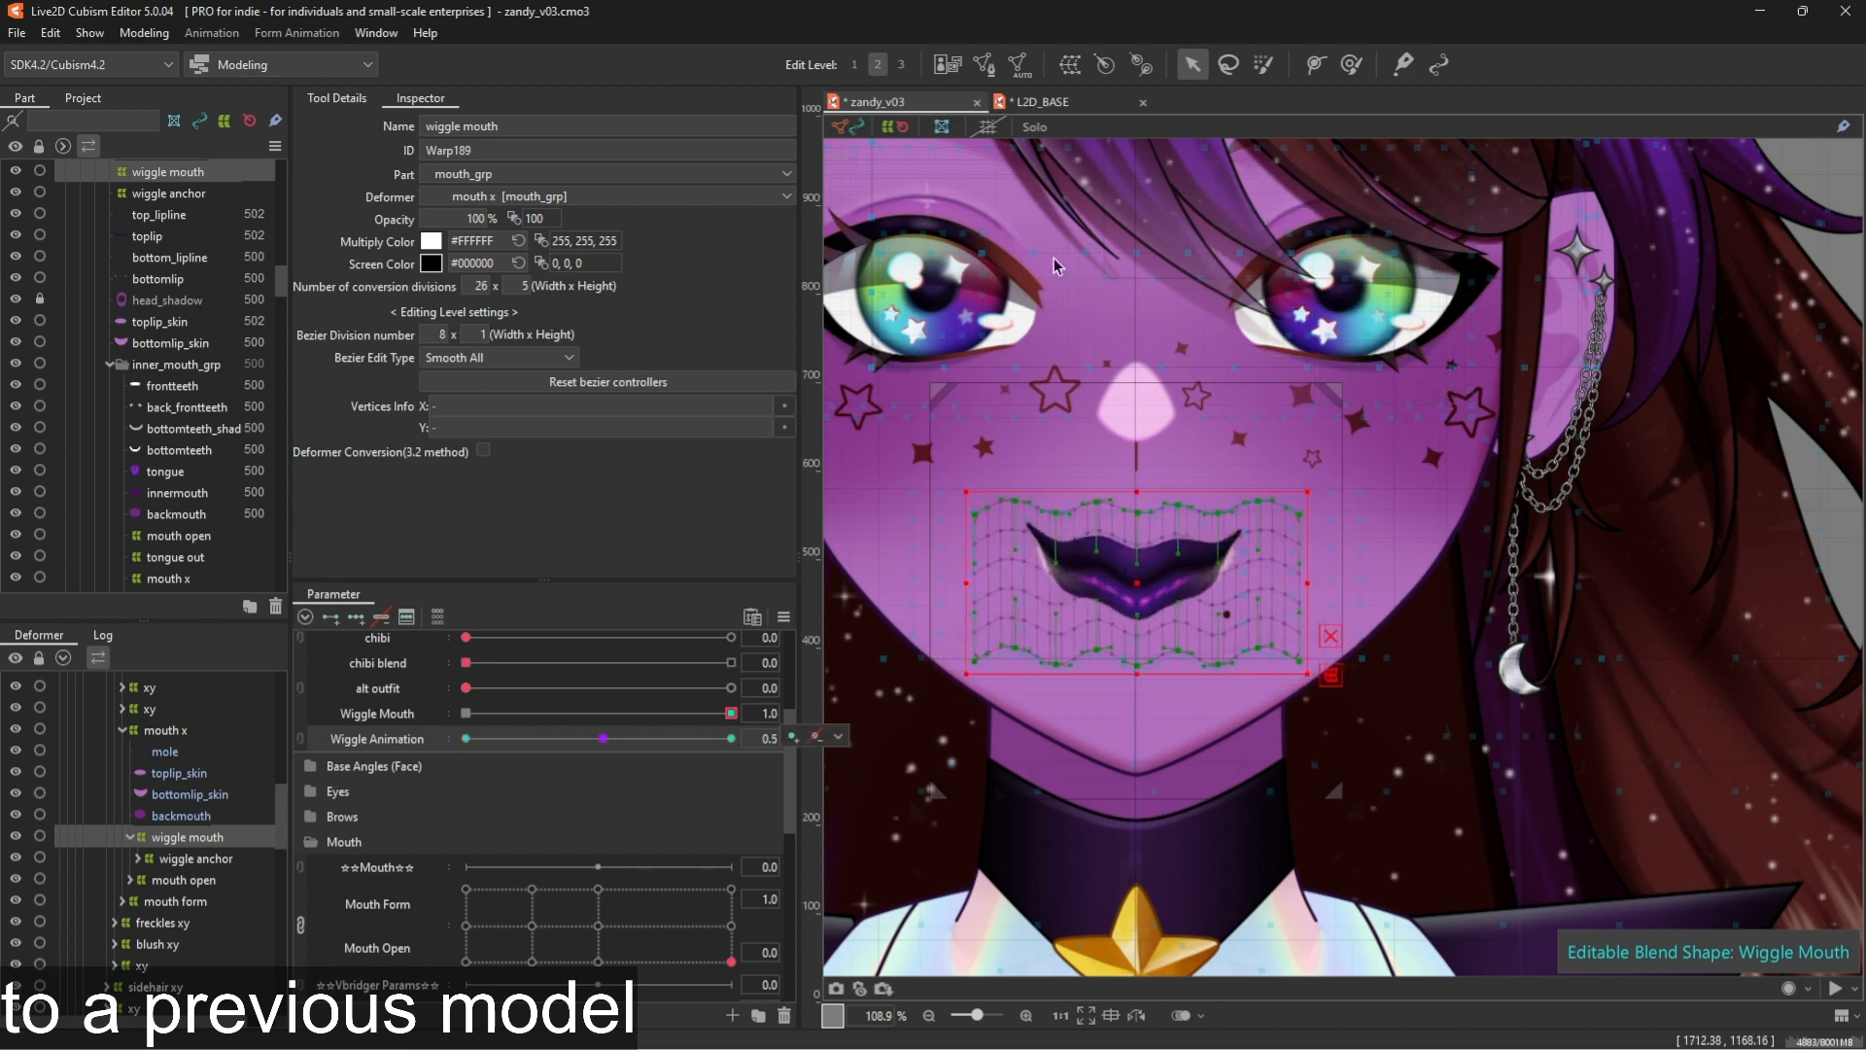
Switch to the Animation workspace and create a new animation scene of zandy_v03 with SDK (Unity) as the target version
{"action": "left_click", "coordinate": [287, 64]}
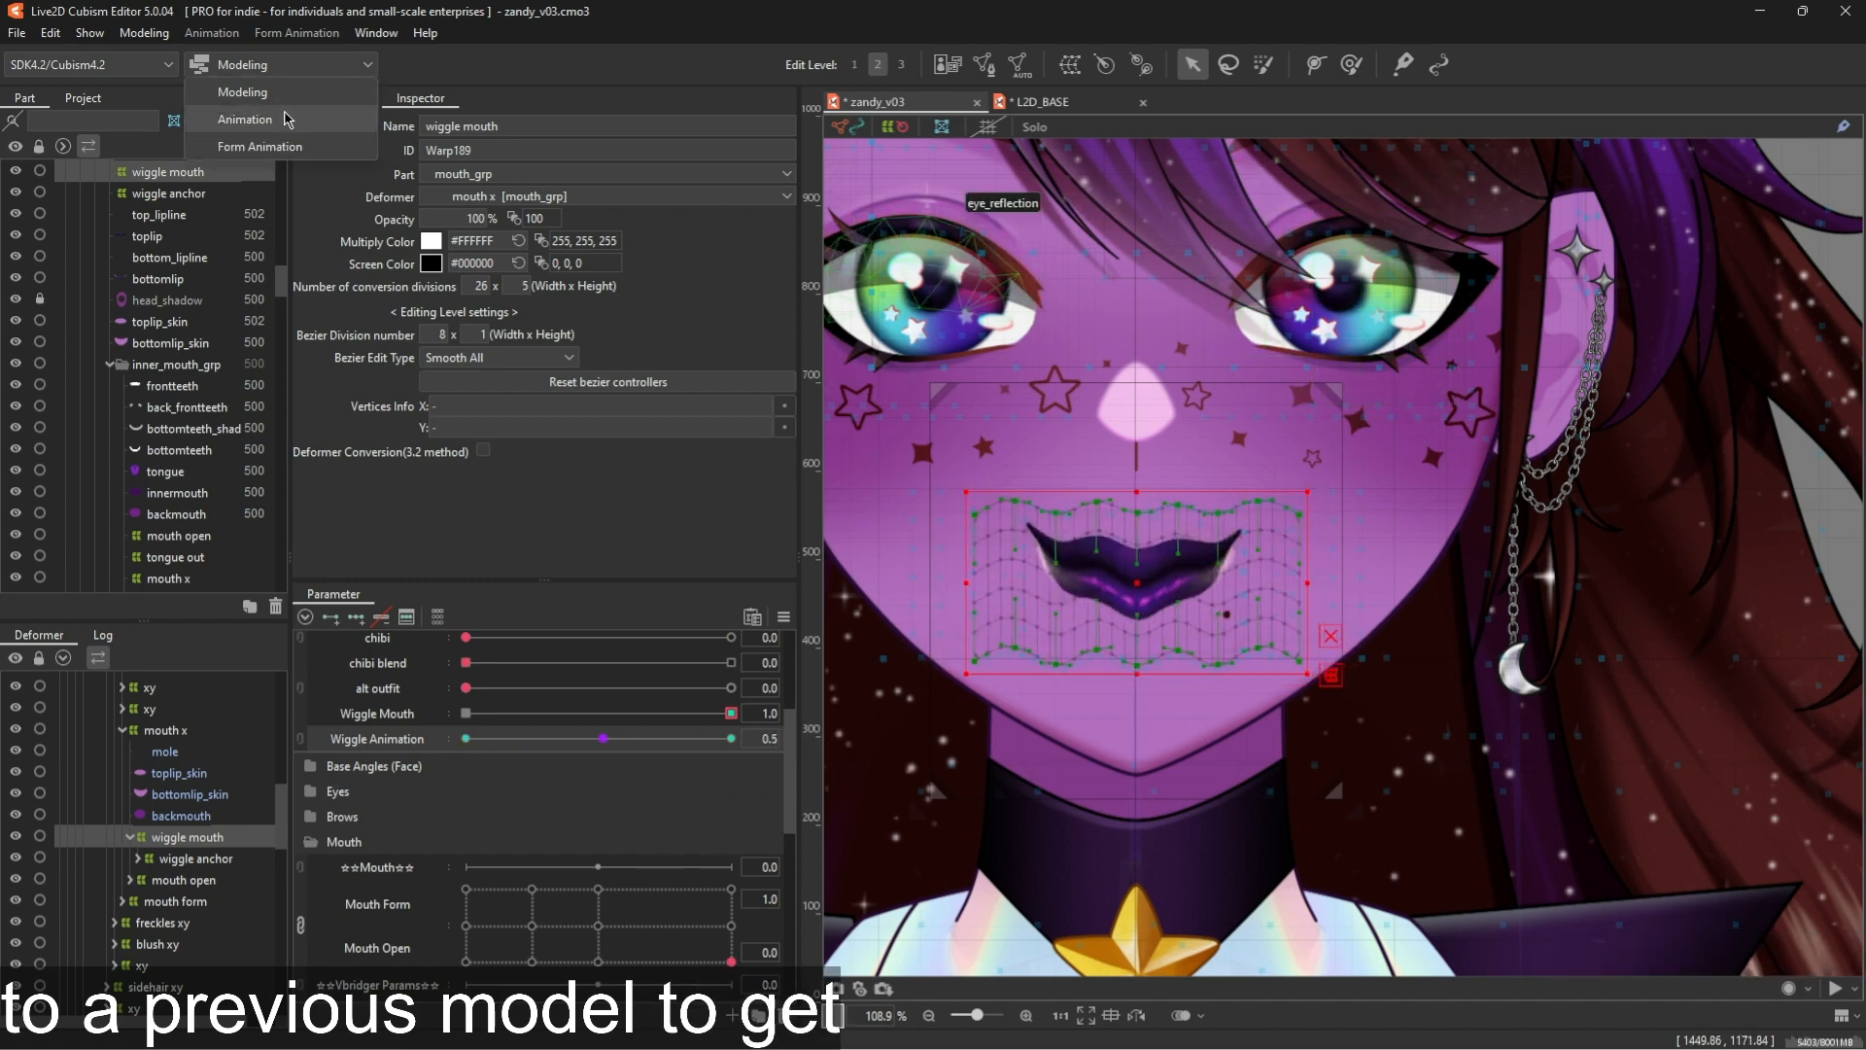
{"action": "left_click", "coordinate": [237, 117]}
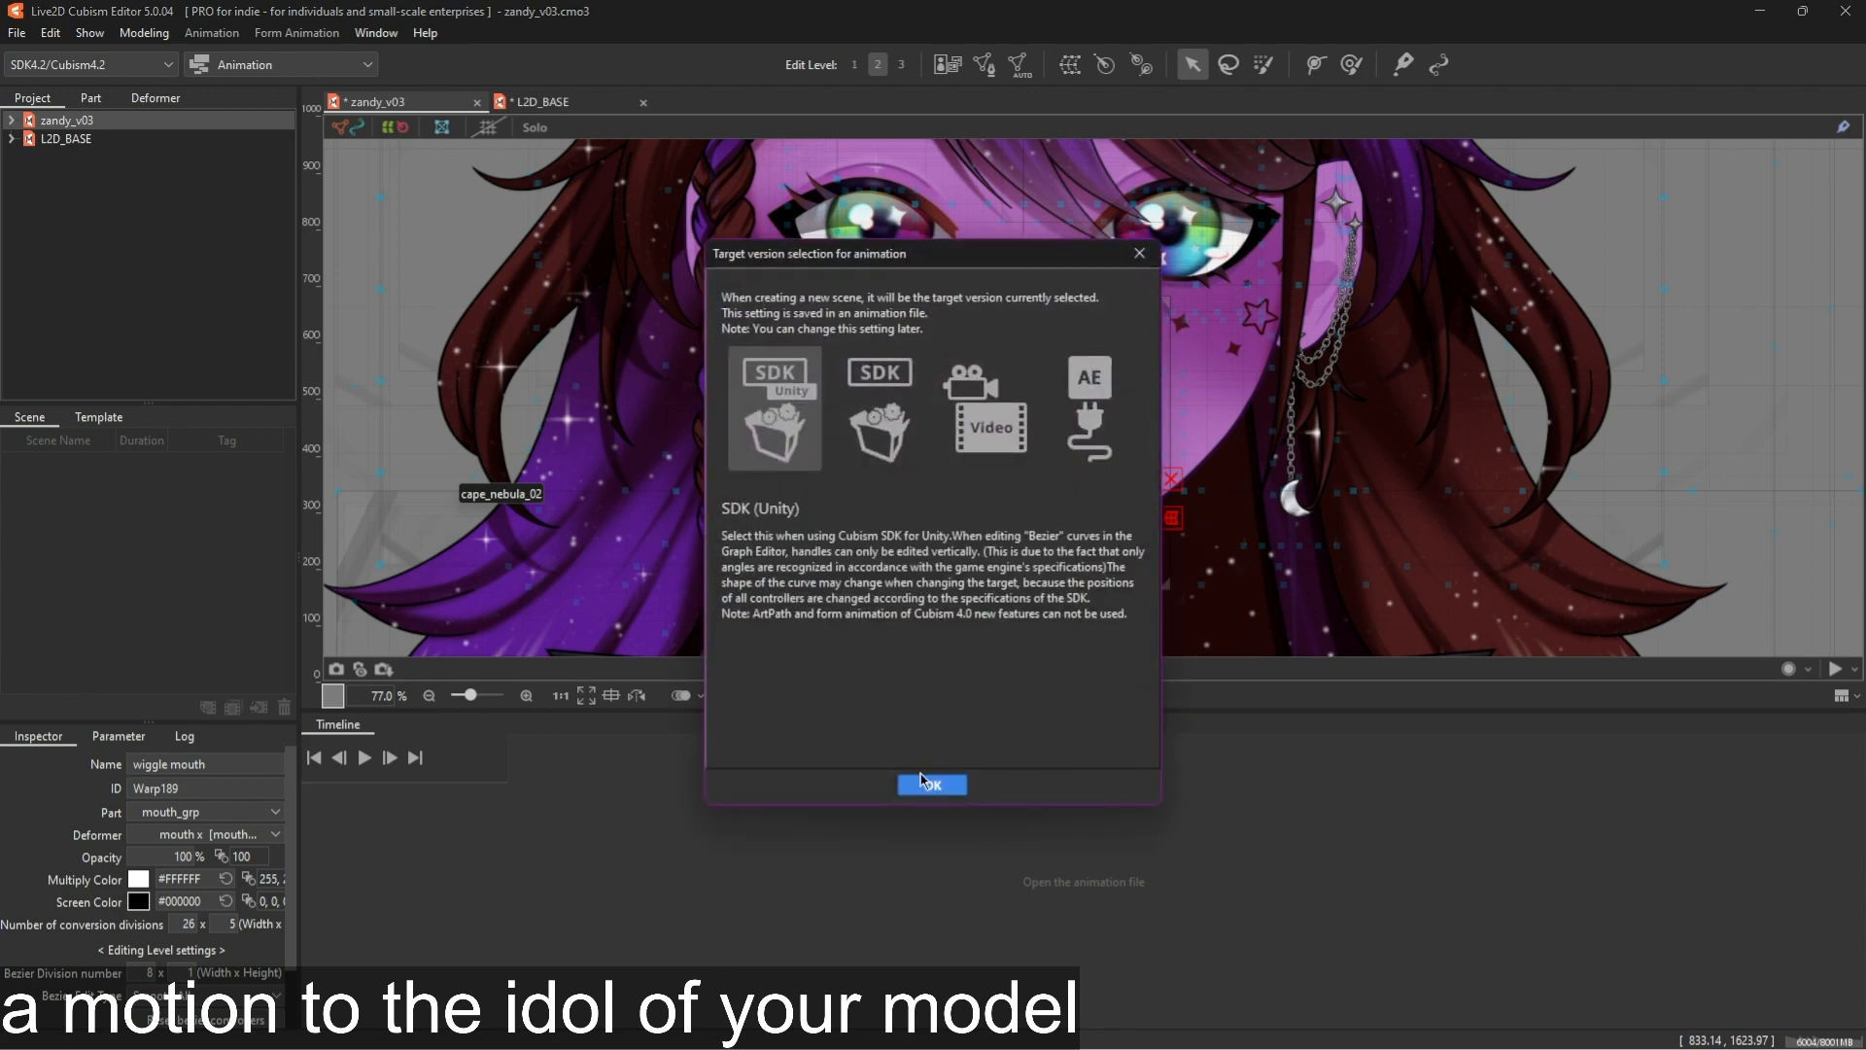
{"action": "left_click", "coordinate": [924, 783]}
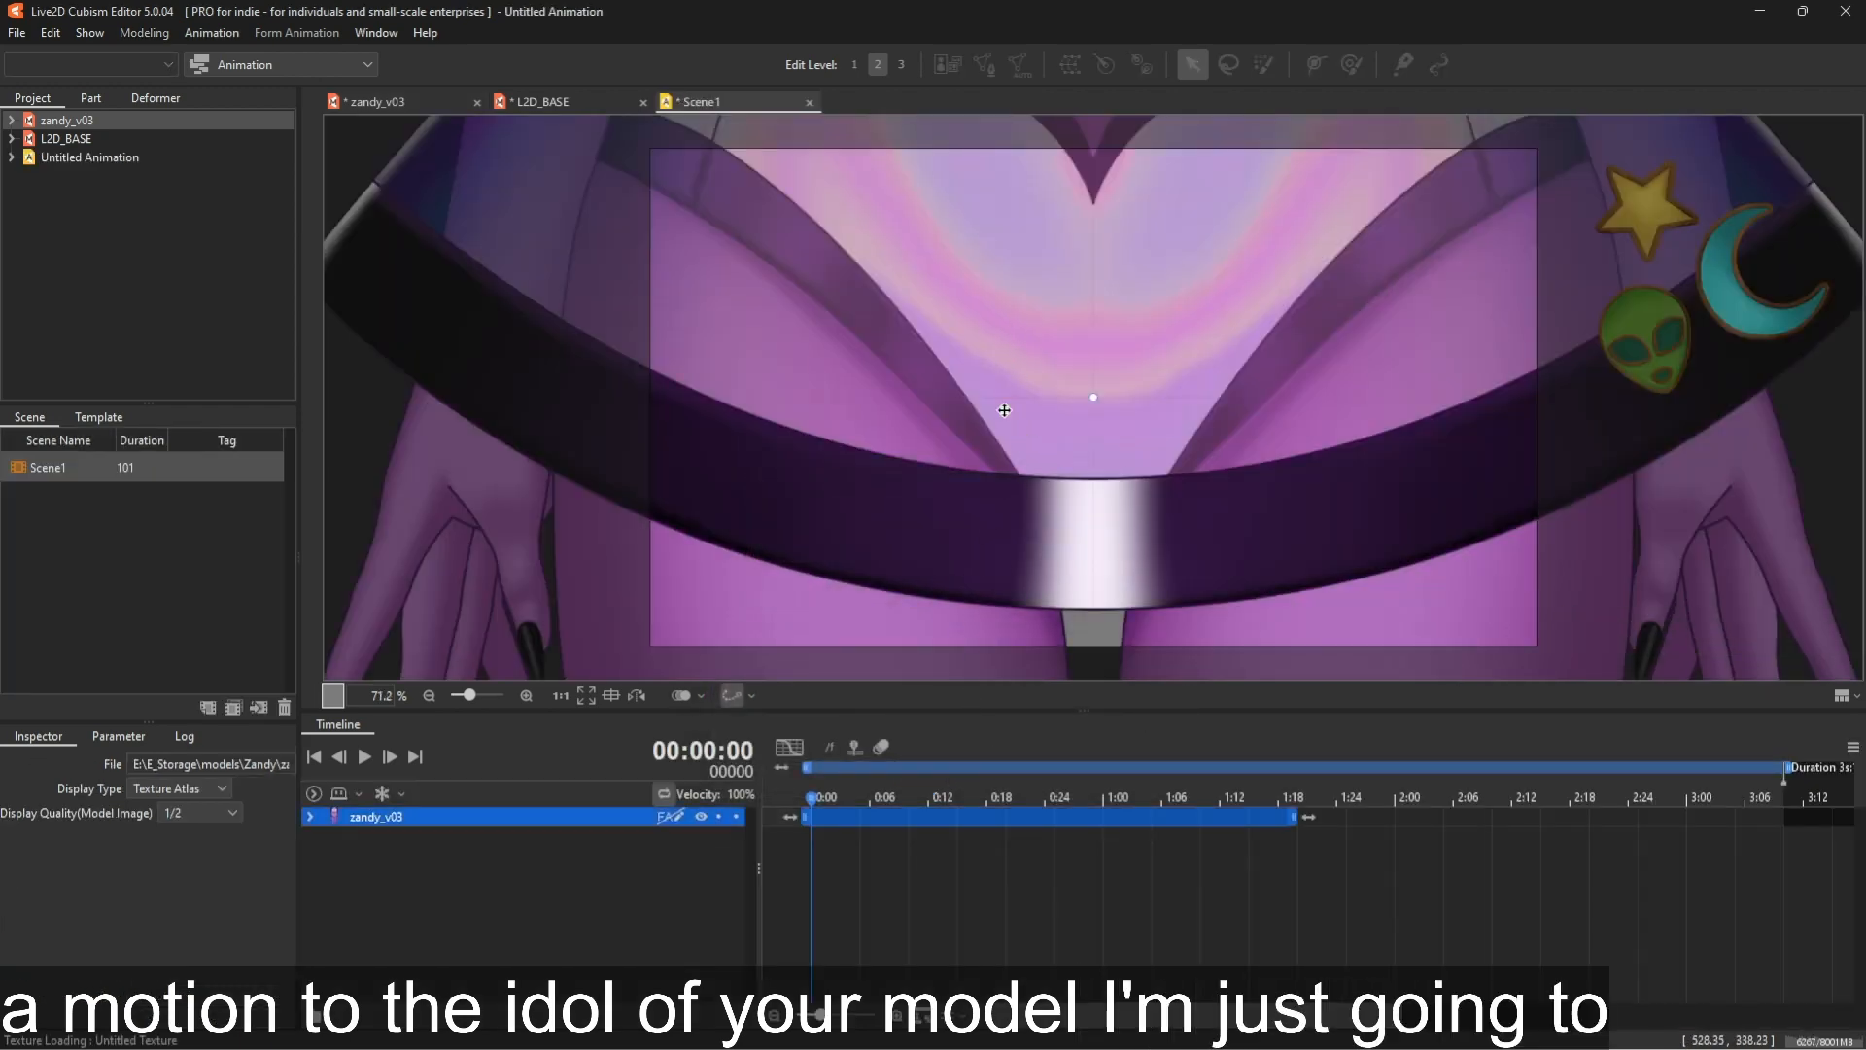
Move and scale the model in Scene1 so its head and chest fit inside the scene frame
{"action": "scroll", "coordinate": [1108, 389], "scroll_direction": "down", "scroll_amount": 5}
{"action": "scroll", "coordinate": [1332, 156], "scroll_direction": "down", "scroll_amount": 4}
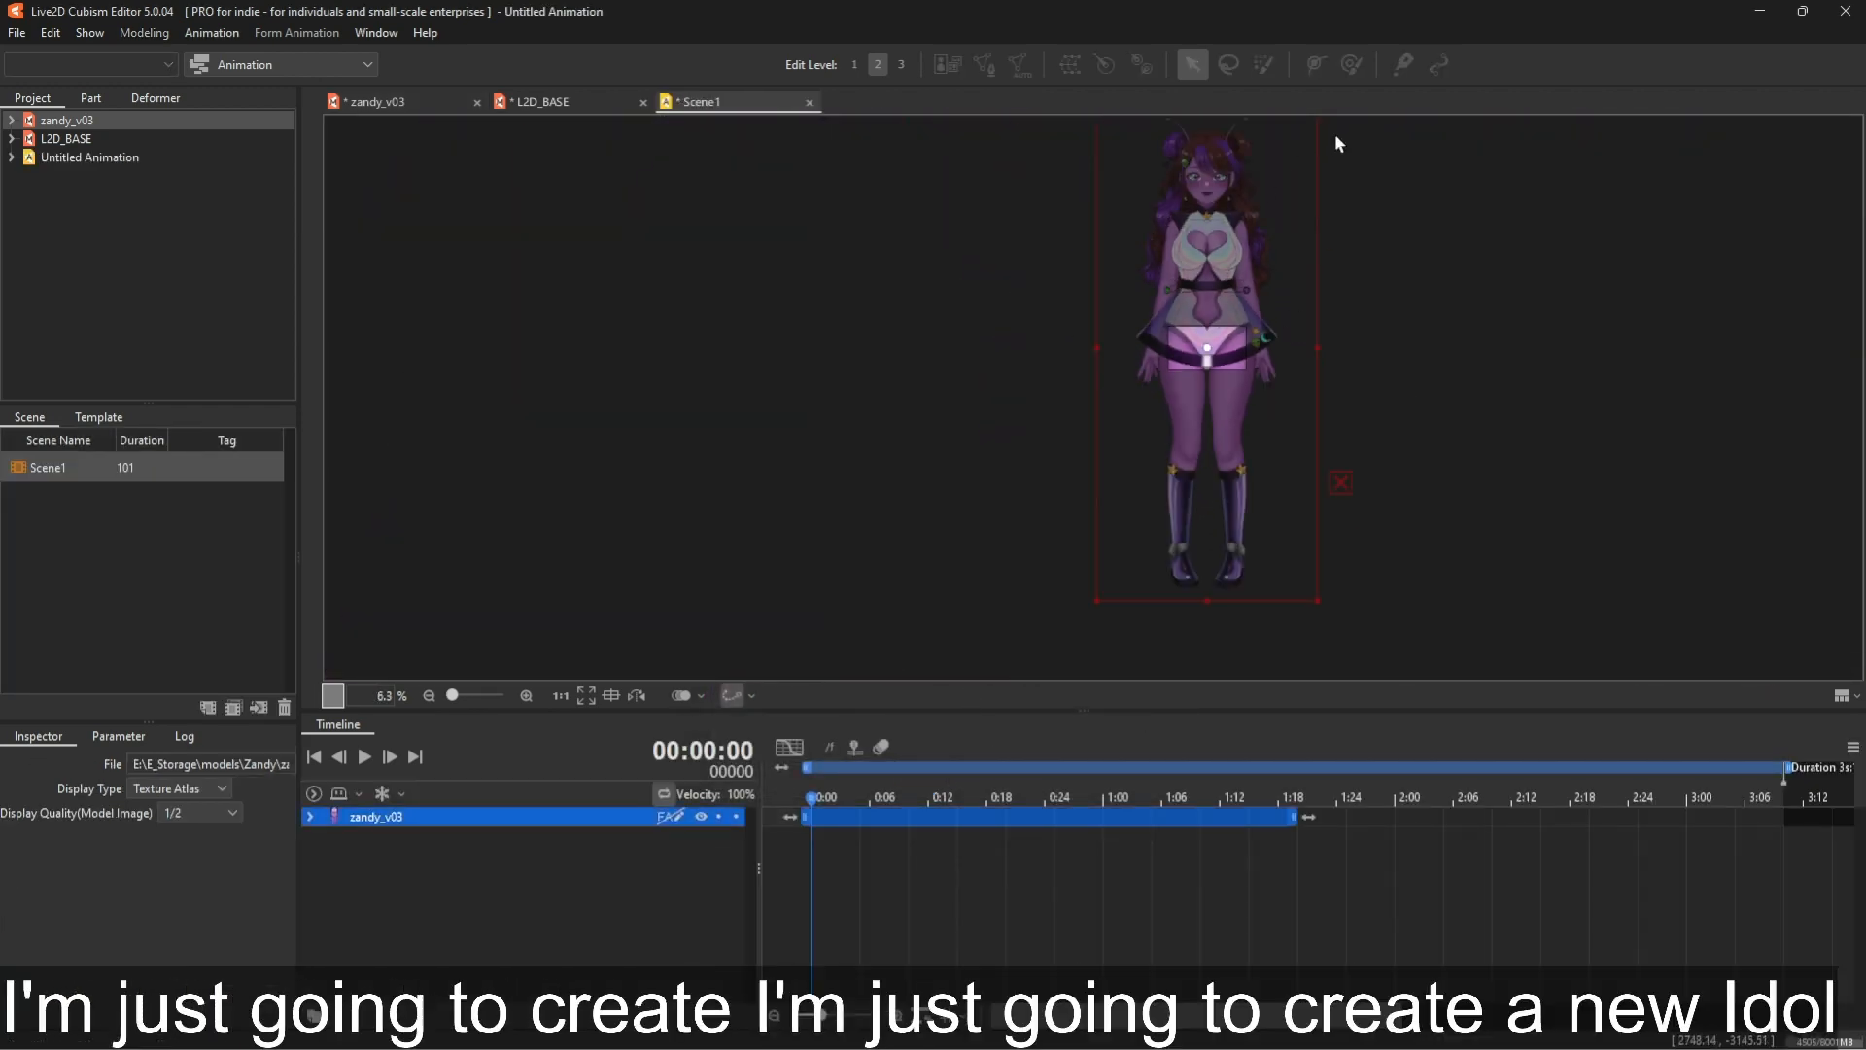
{"action": "scroll", "coordinate": [1340, 155], "scroll_direction": "up", "scroll_amount": 2}
{"action": "scroll", "coordinate": [1283, 155], "scroll_direction": "down", "scroll_amount": 2}
{"action": "scroll", "coordinate": [1237, 329], "scroll_direction": "up", "scroll_amount": 2}
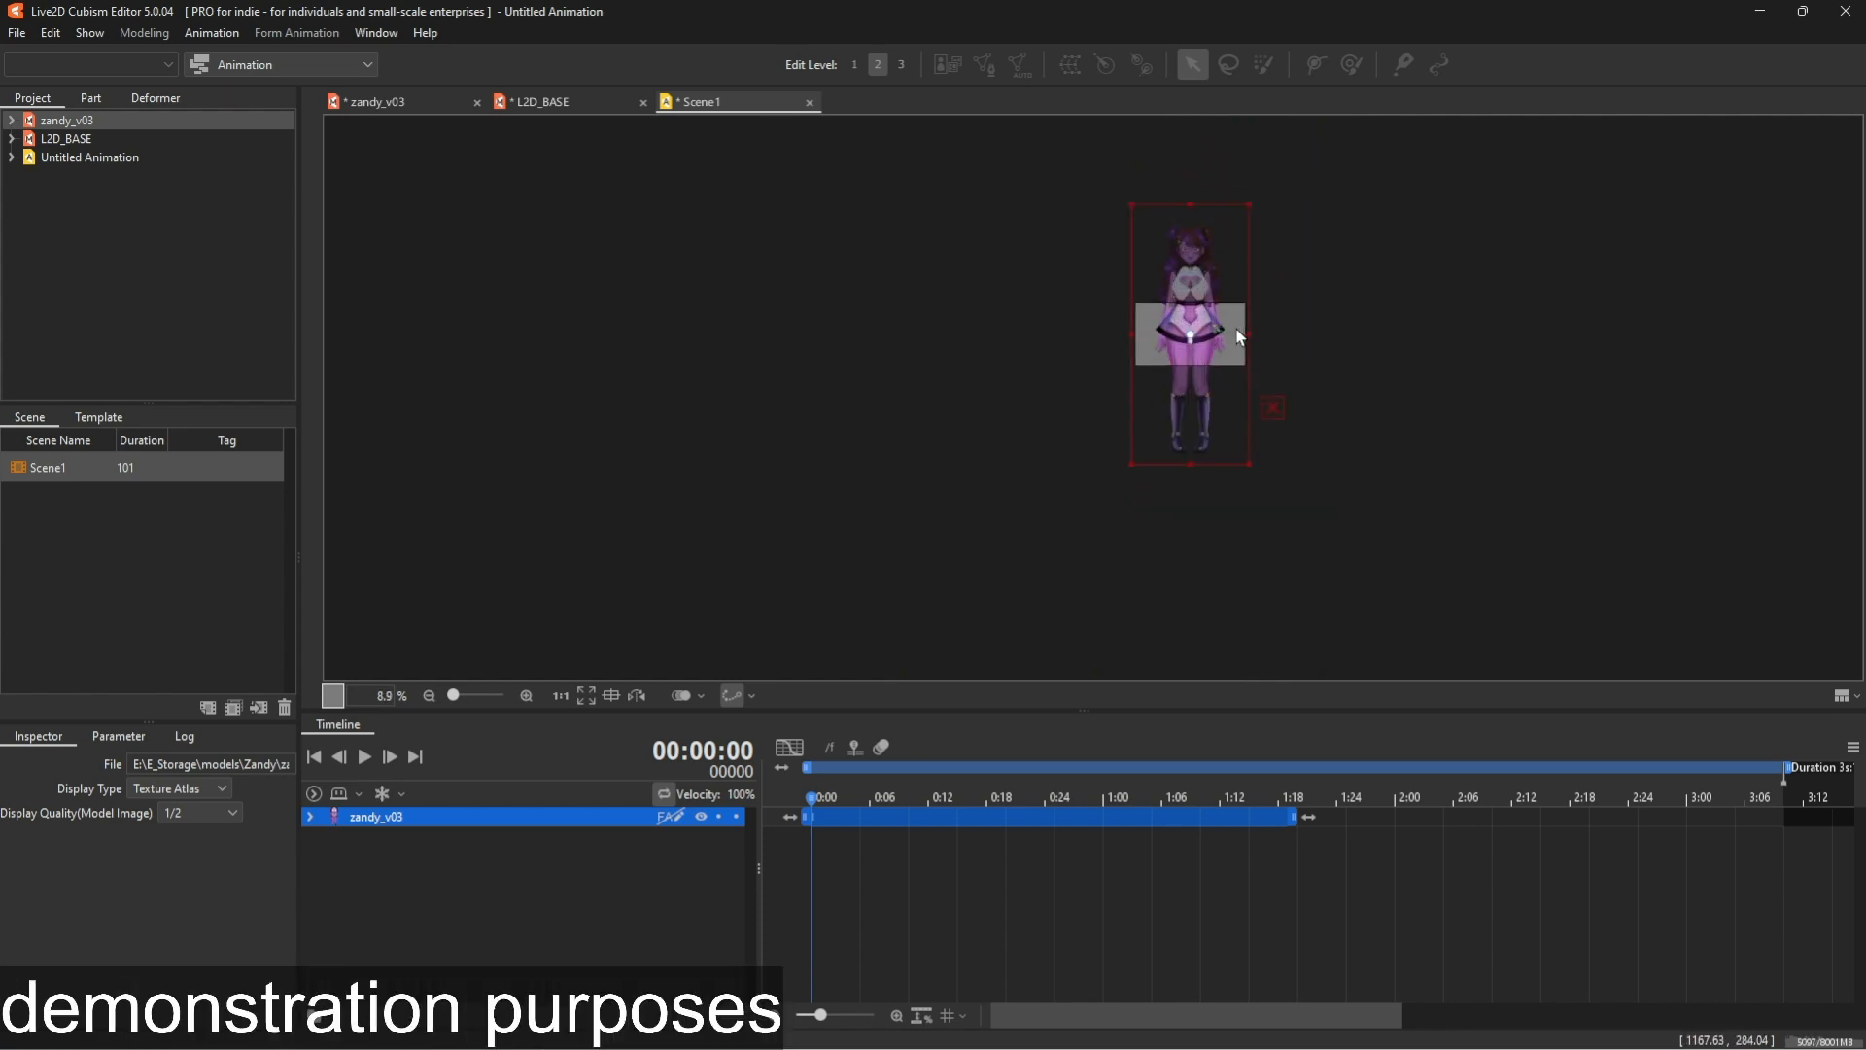
{"action": "scroll", "coordinate": [1202, 335], "scroll_direction": "up", "scroll_amount": 6}
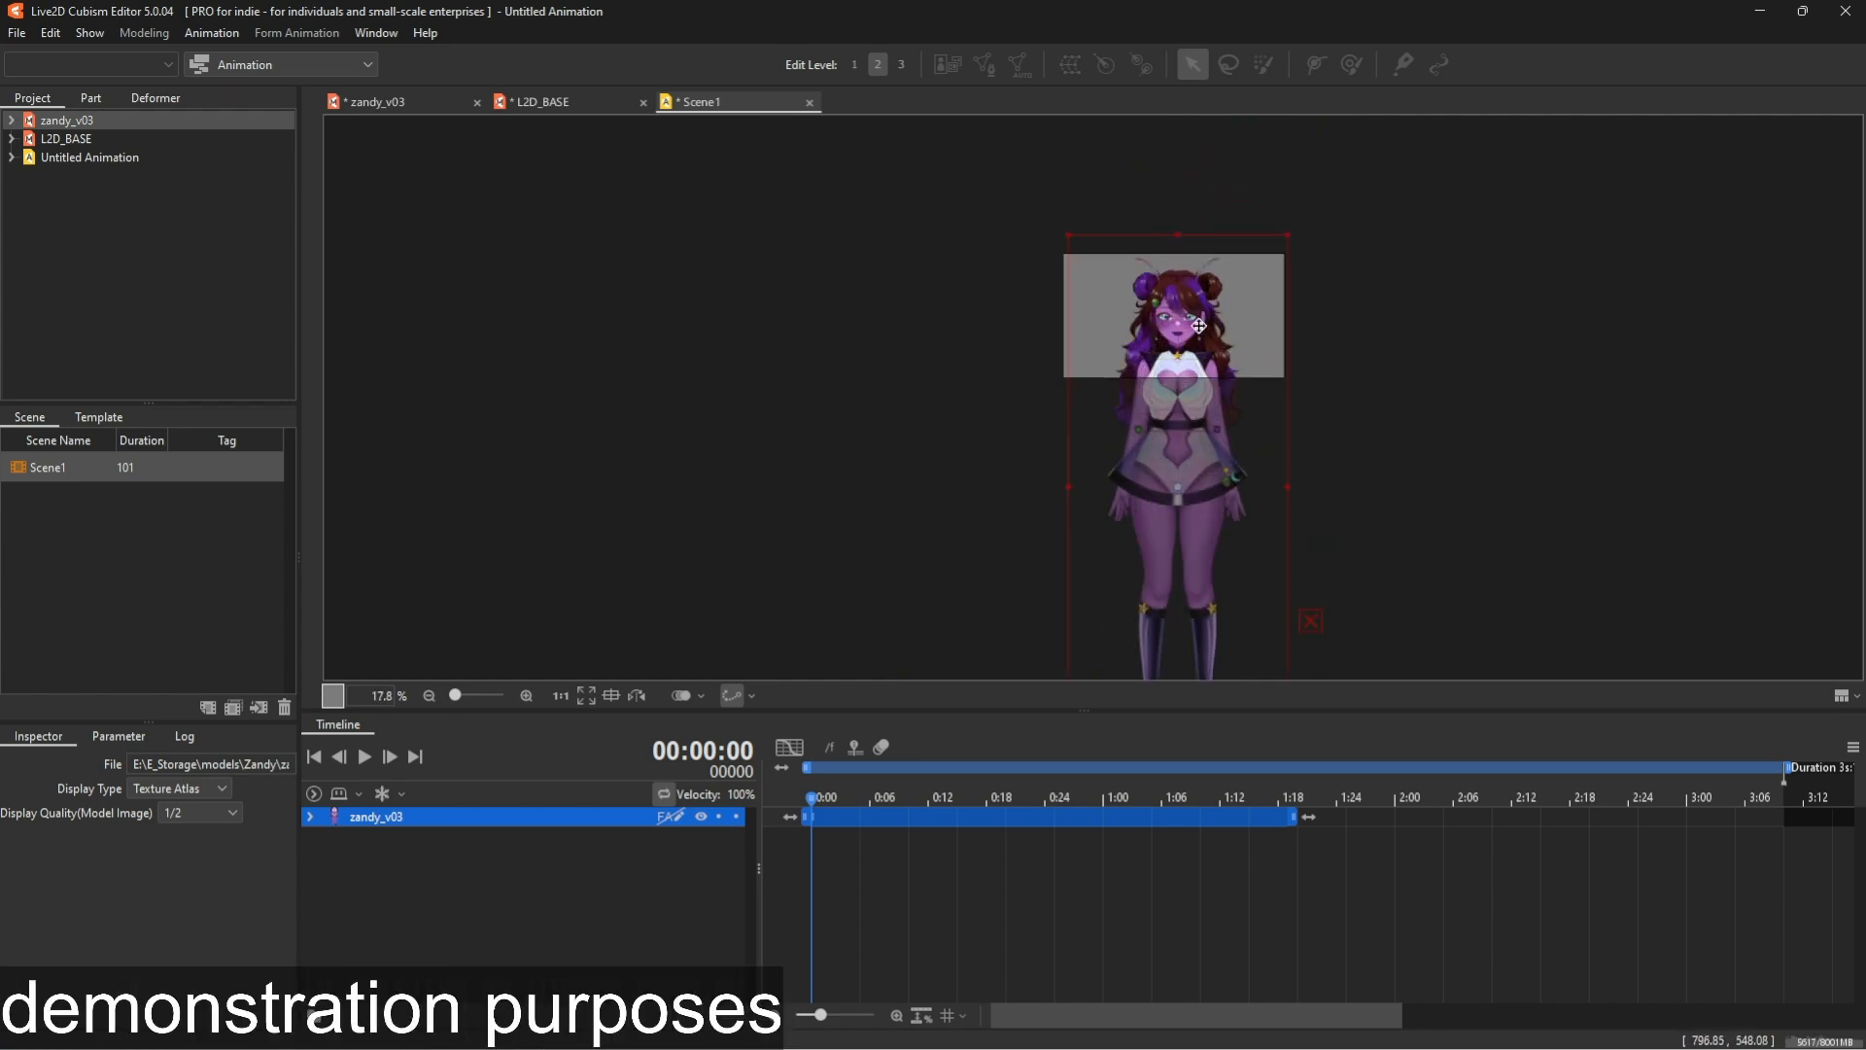
Expand zandy_v03's Live2D parameters and key Wiggle Animation at 0.0 on frame 0
{"action": "left_click", "coordinate": [311, 817]}
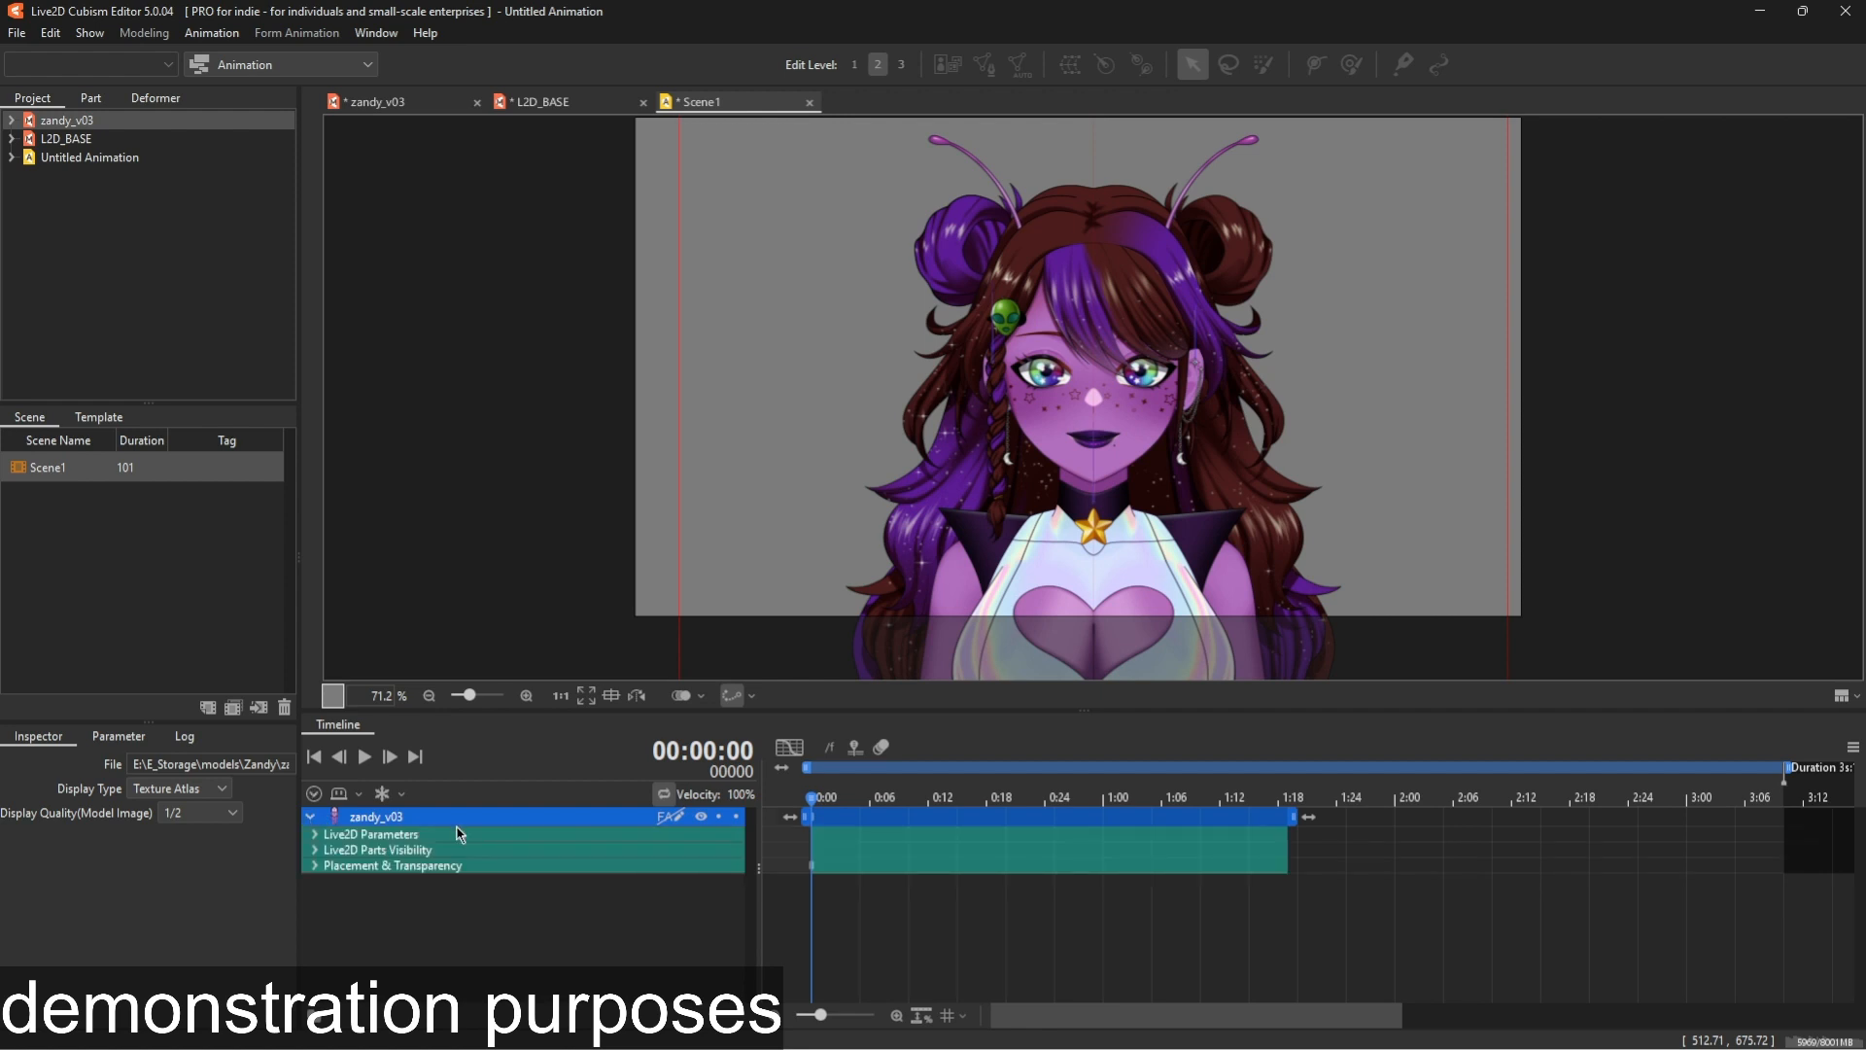
{"action": "left_click", "coordinate": [315, 834]}
{"action": "scroll", "coordinate": [562, 904], "scroll_direction": "down", "scroll_amount": 3}
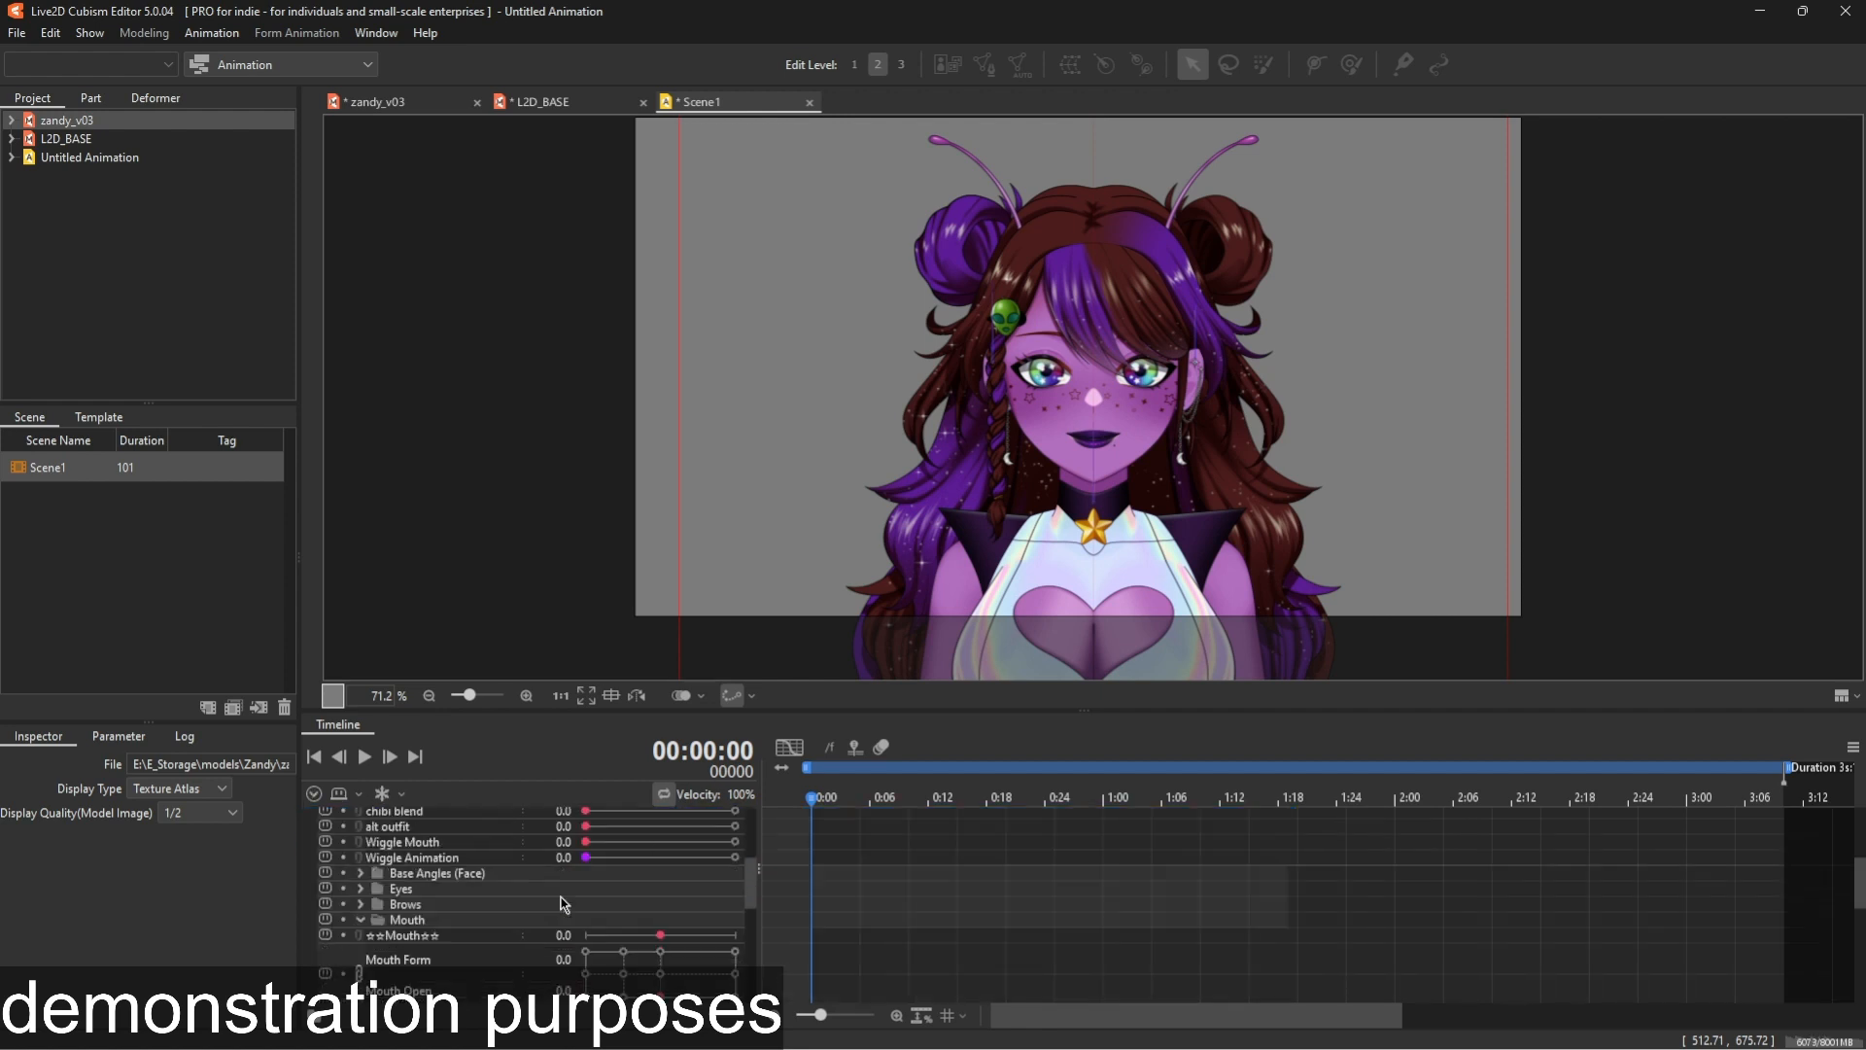
{"action": "left_click", "coordinate": [456, 860]}
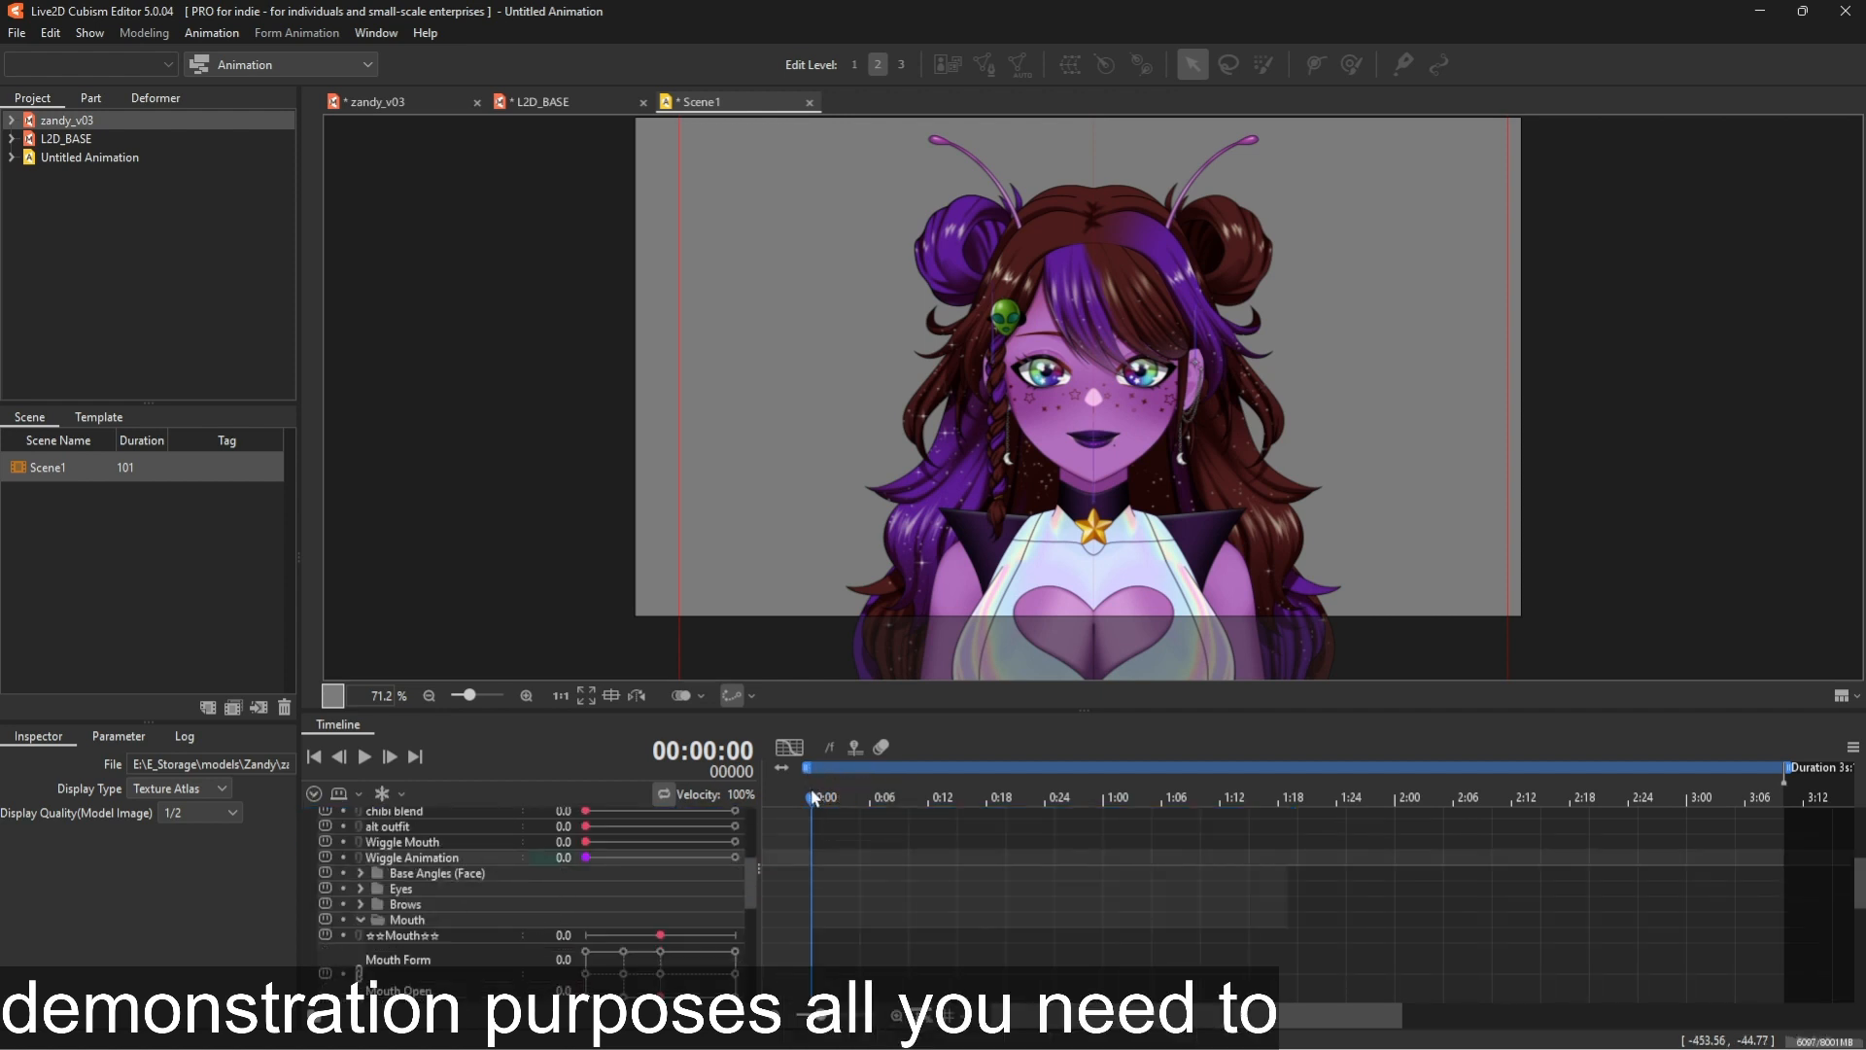
{"action": "left_click", "coordinate": [584, 858]}
Key Wiggle Animation at 2.0 on frame 40 and shorten Scene1 to 41 frames
{"action": "left_click_drag", "start_coordinate": [912, 802], "coordinate": [1201, 768]}
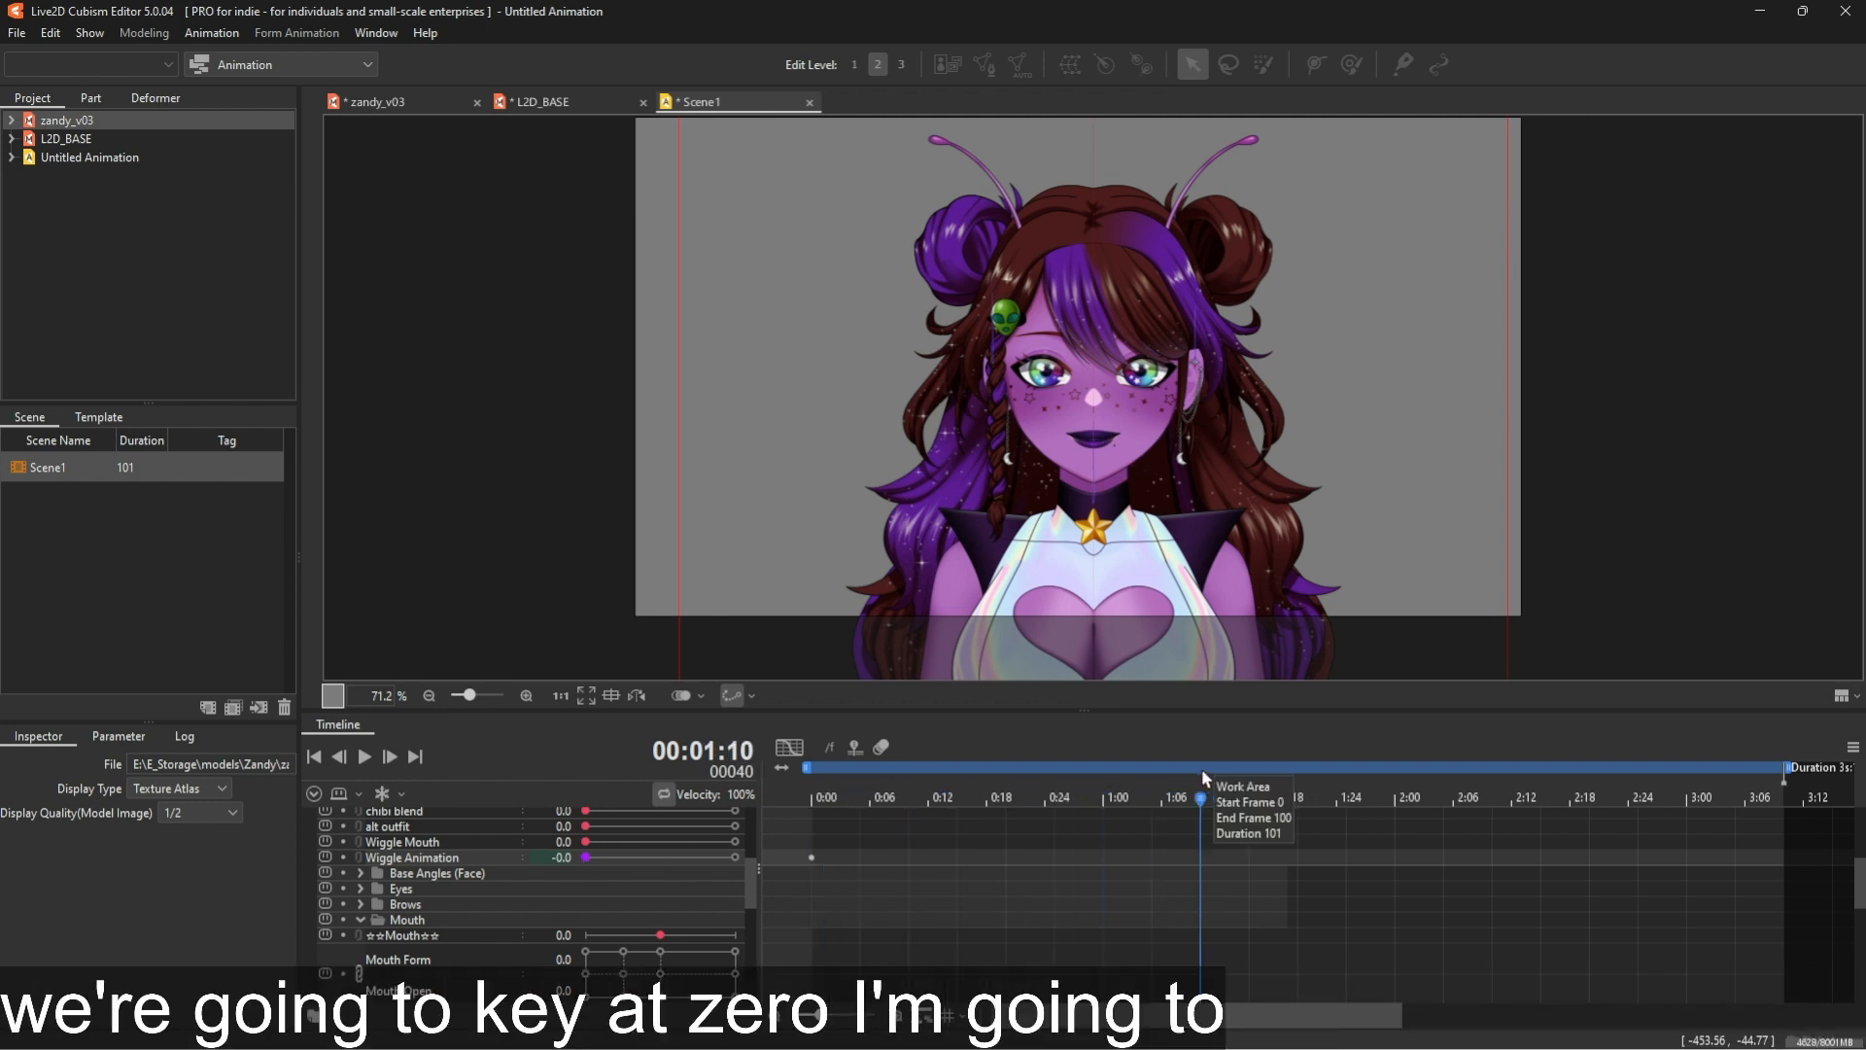
{"action": "left_click", "coordinate": [560, 856]}
{"action": "type", "text": "2"}
{"action": "key", "text": "Return"}
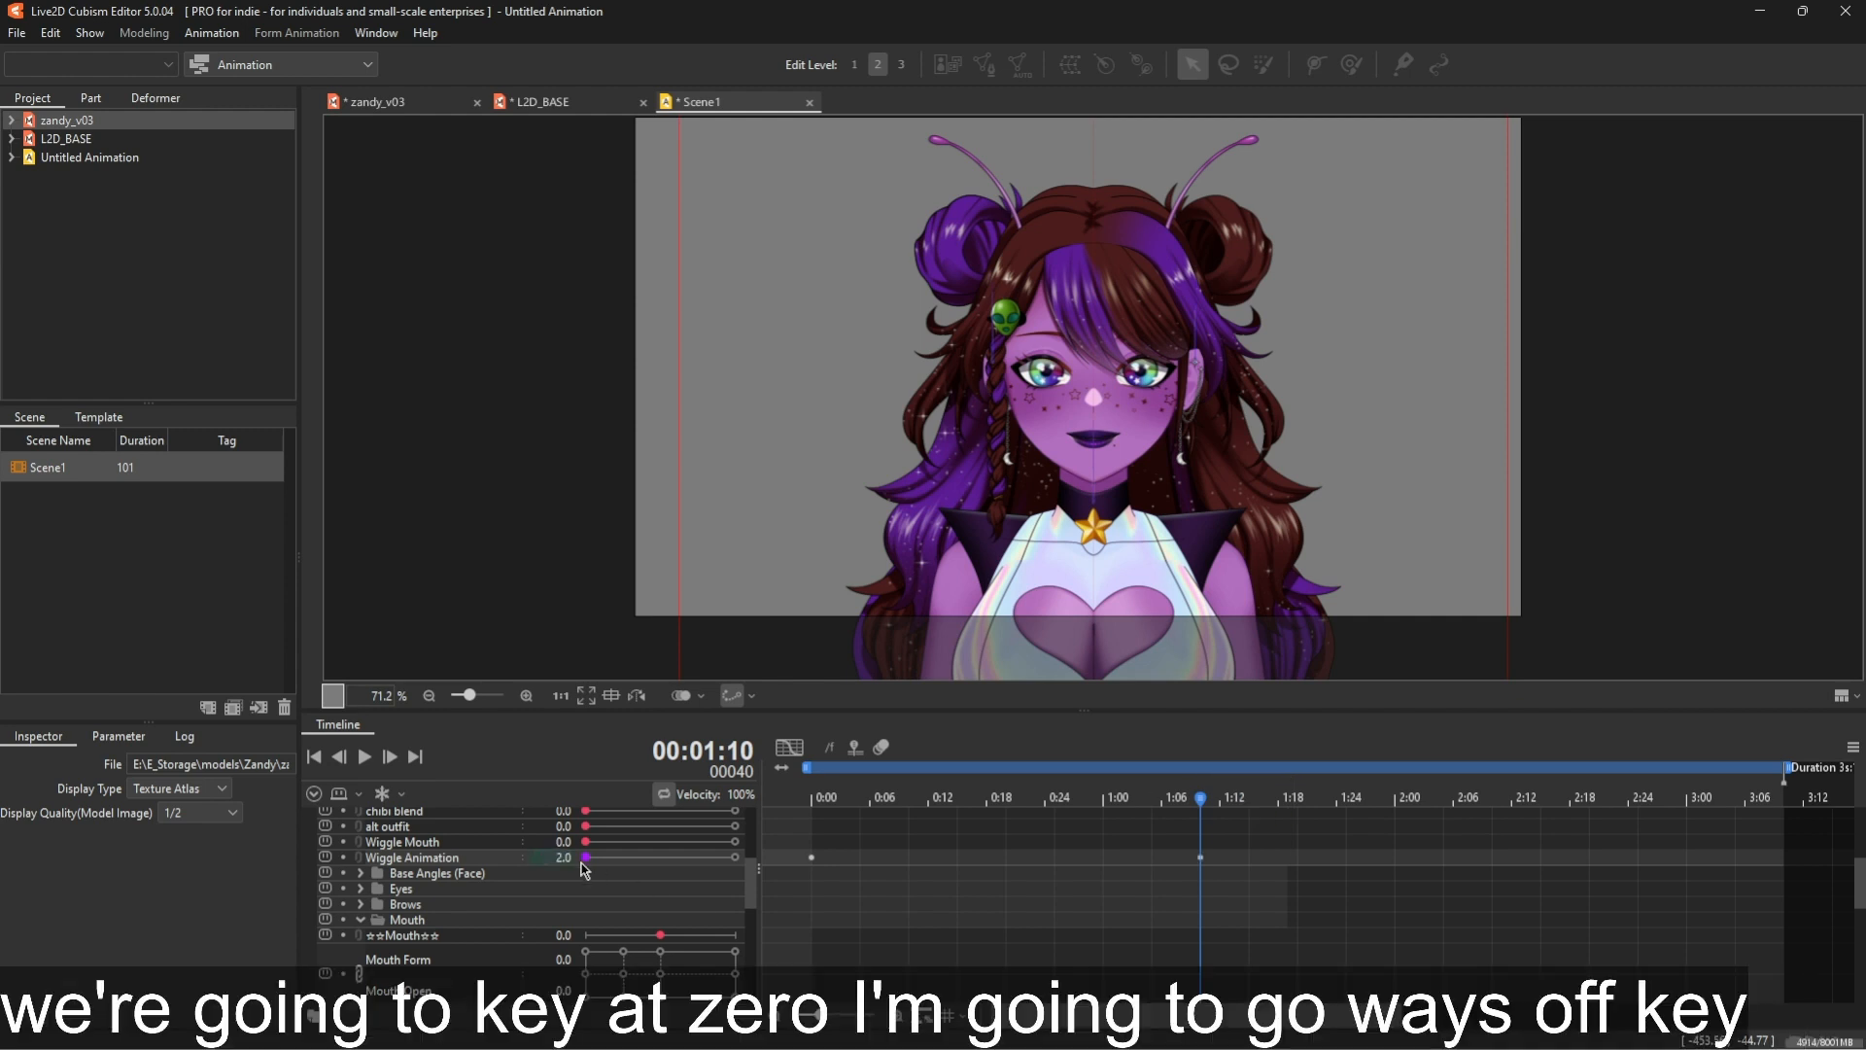
{"action": "left_click_drag", "start_coordinate": [1783, 763], "coordinate": [1196, 768]}
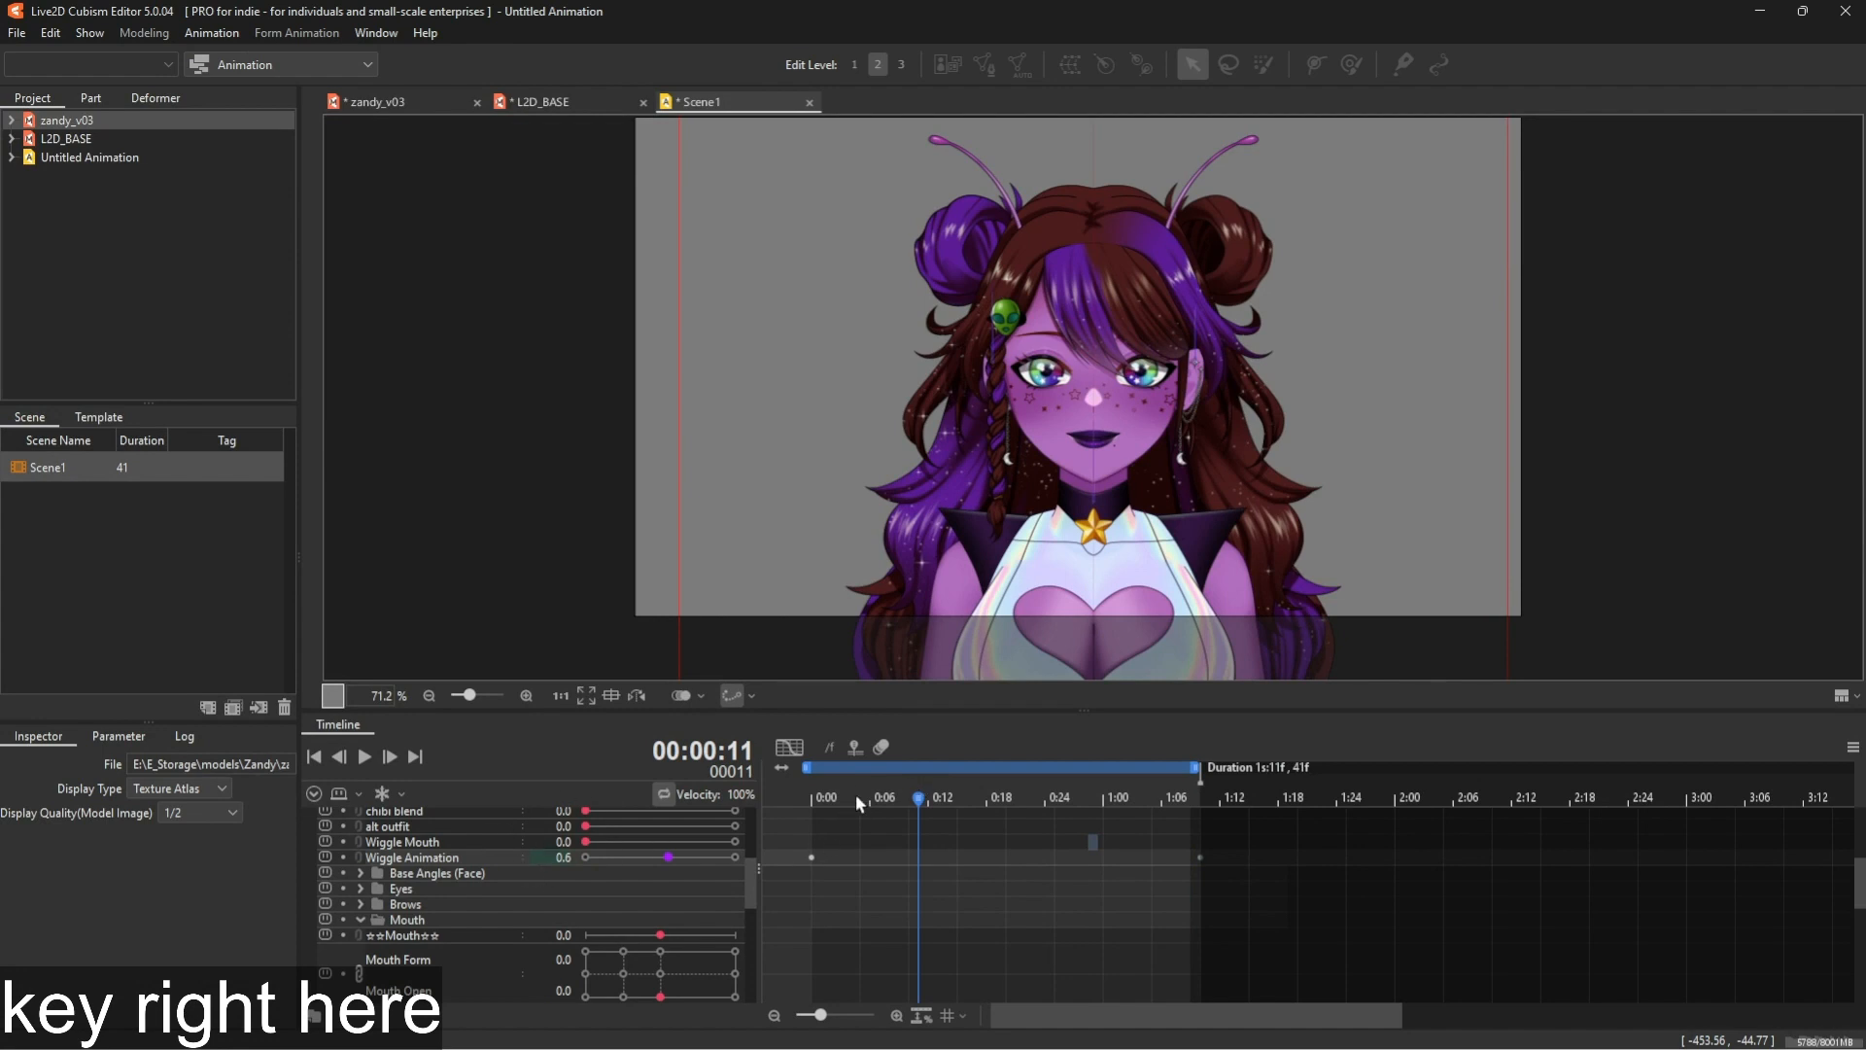
Key Wiggle Mouth at 1.0 on frame 0 and play the scene to preview the looping wiggle
{"action": "left_click_drag", "start_coordinate": [585, 842], "coordinate": [706, 842]}
{"action": "key", "text": "space"}
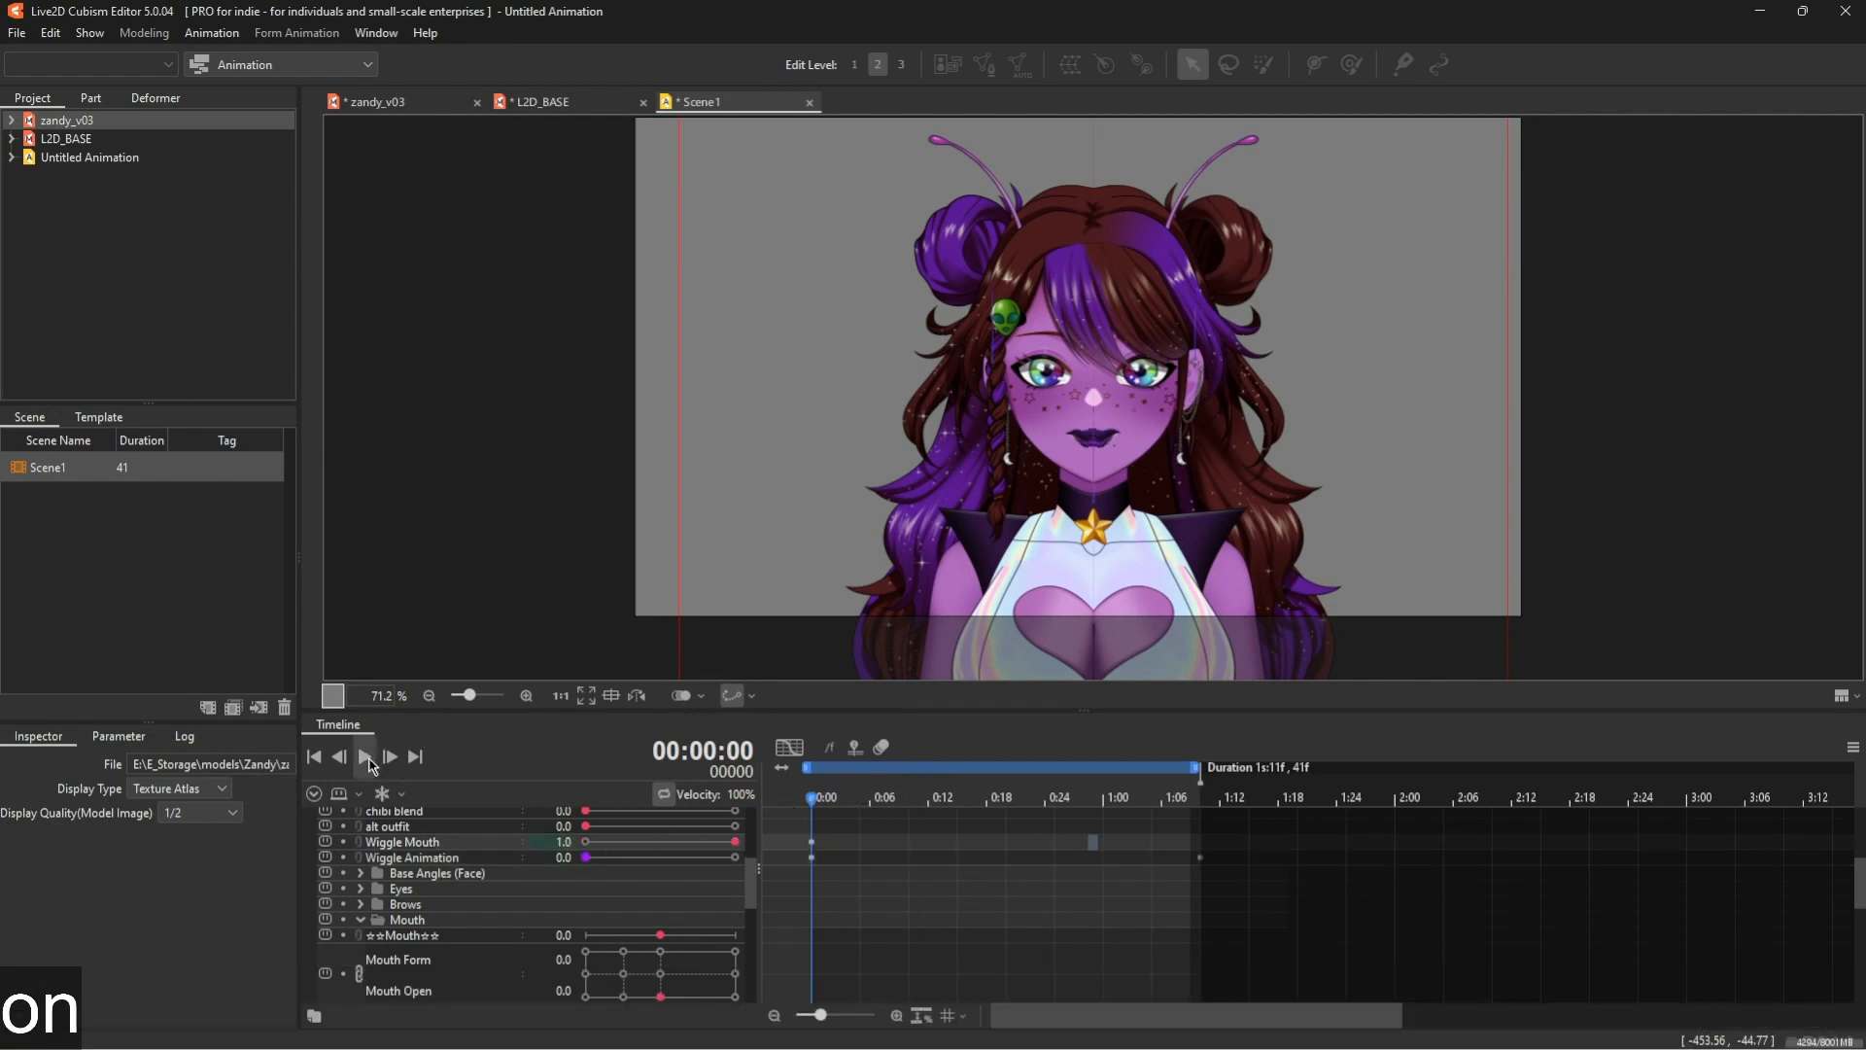
{"action": "scroll", "coordinate": [1141, 509], "scroll_direction": "up", "scroll_amount": 3}
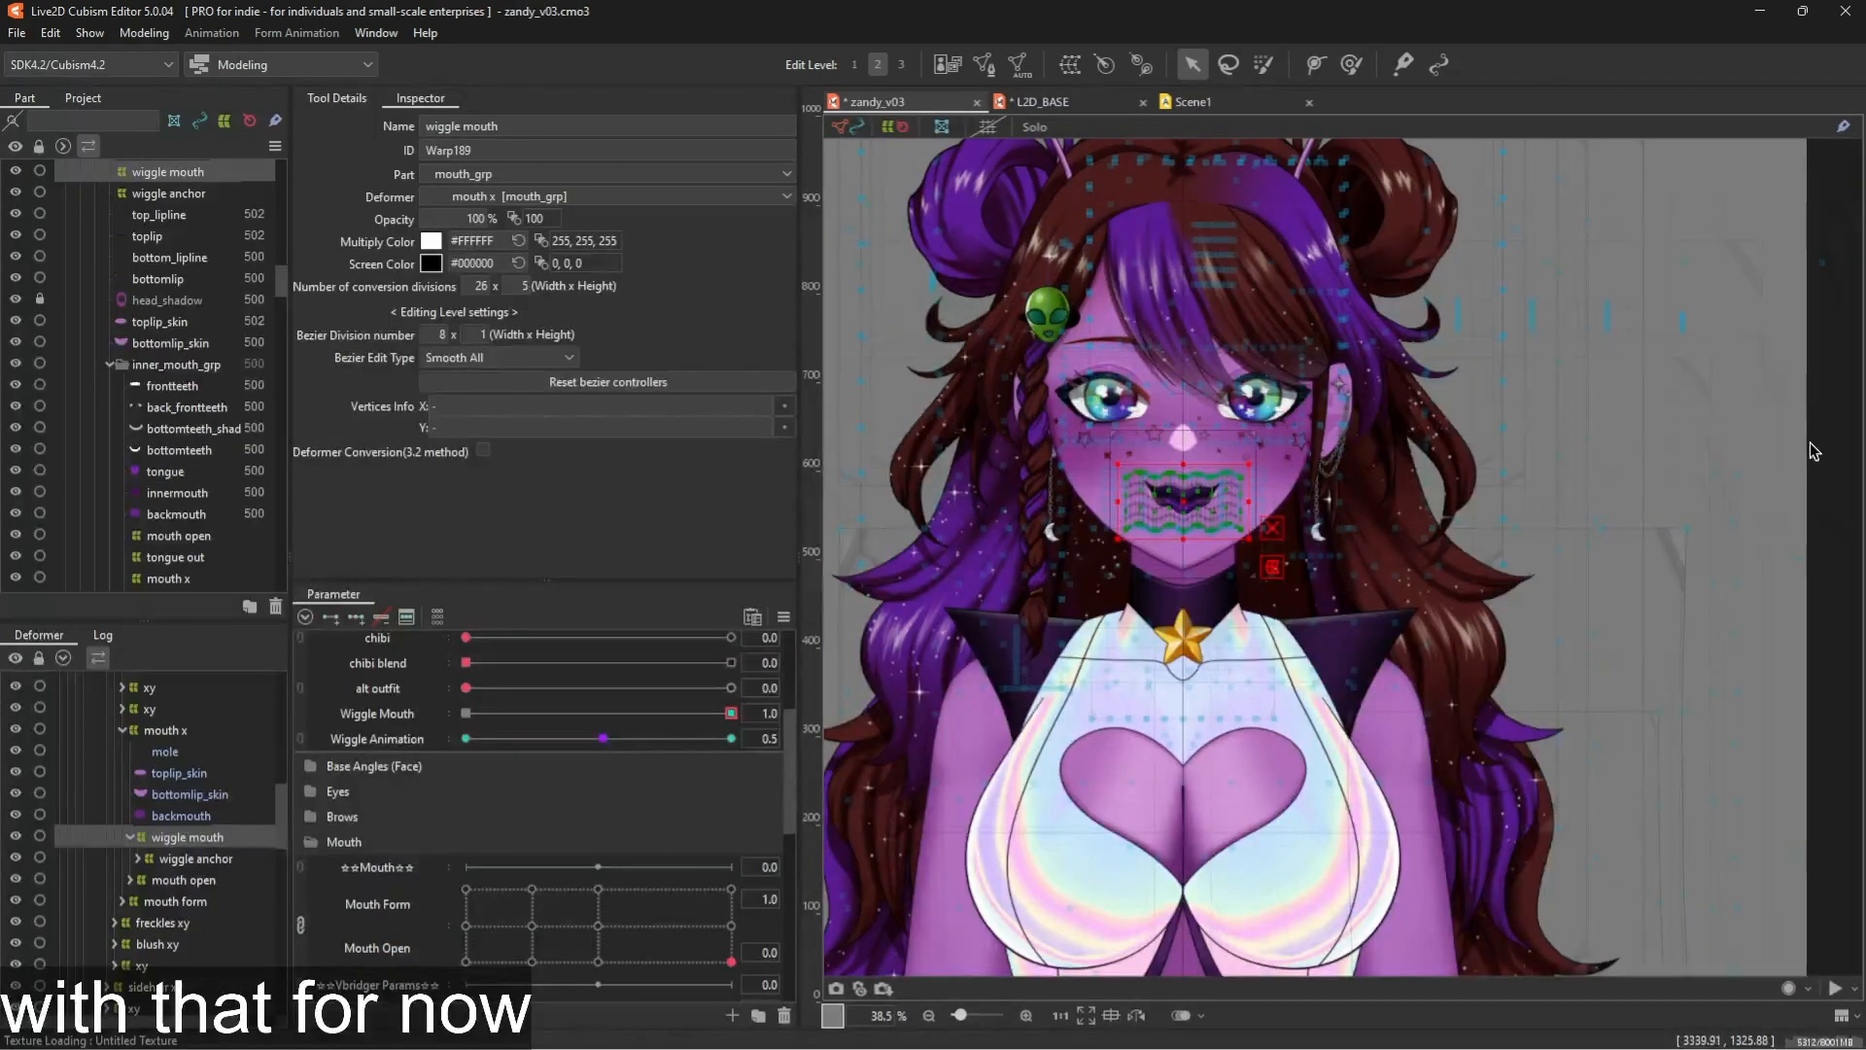
Deselect everything in the zandy_v03 model and open its Physics Settings
{"action": "left_click", "coordinate": [1835, 480]}
{"action": "scroll", "coordinate": [1151, 478], "scroll_direction": "up", "scroll_amount": 2}
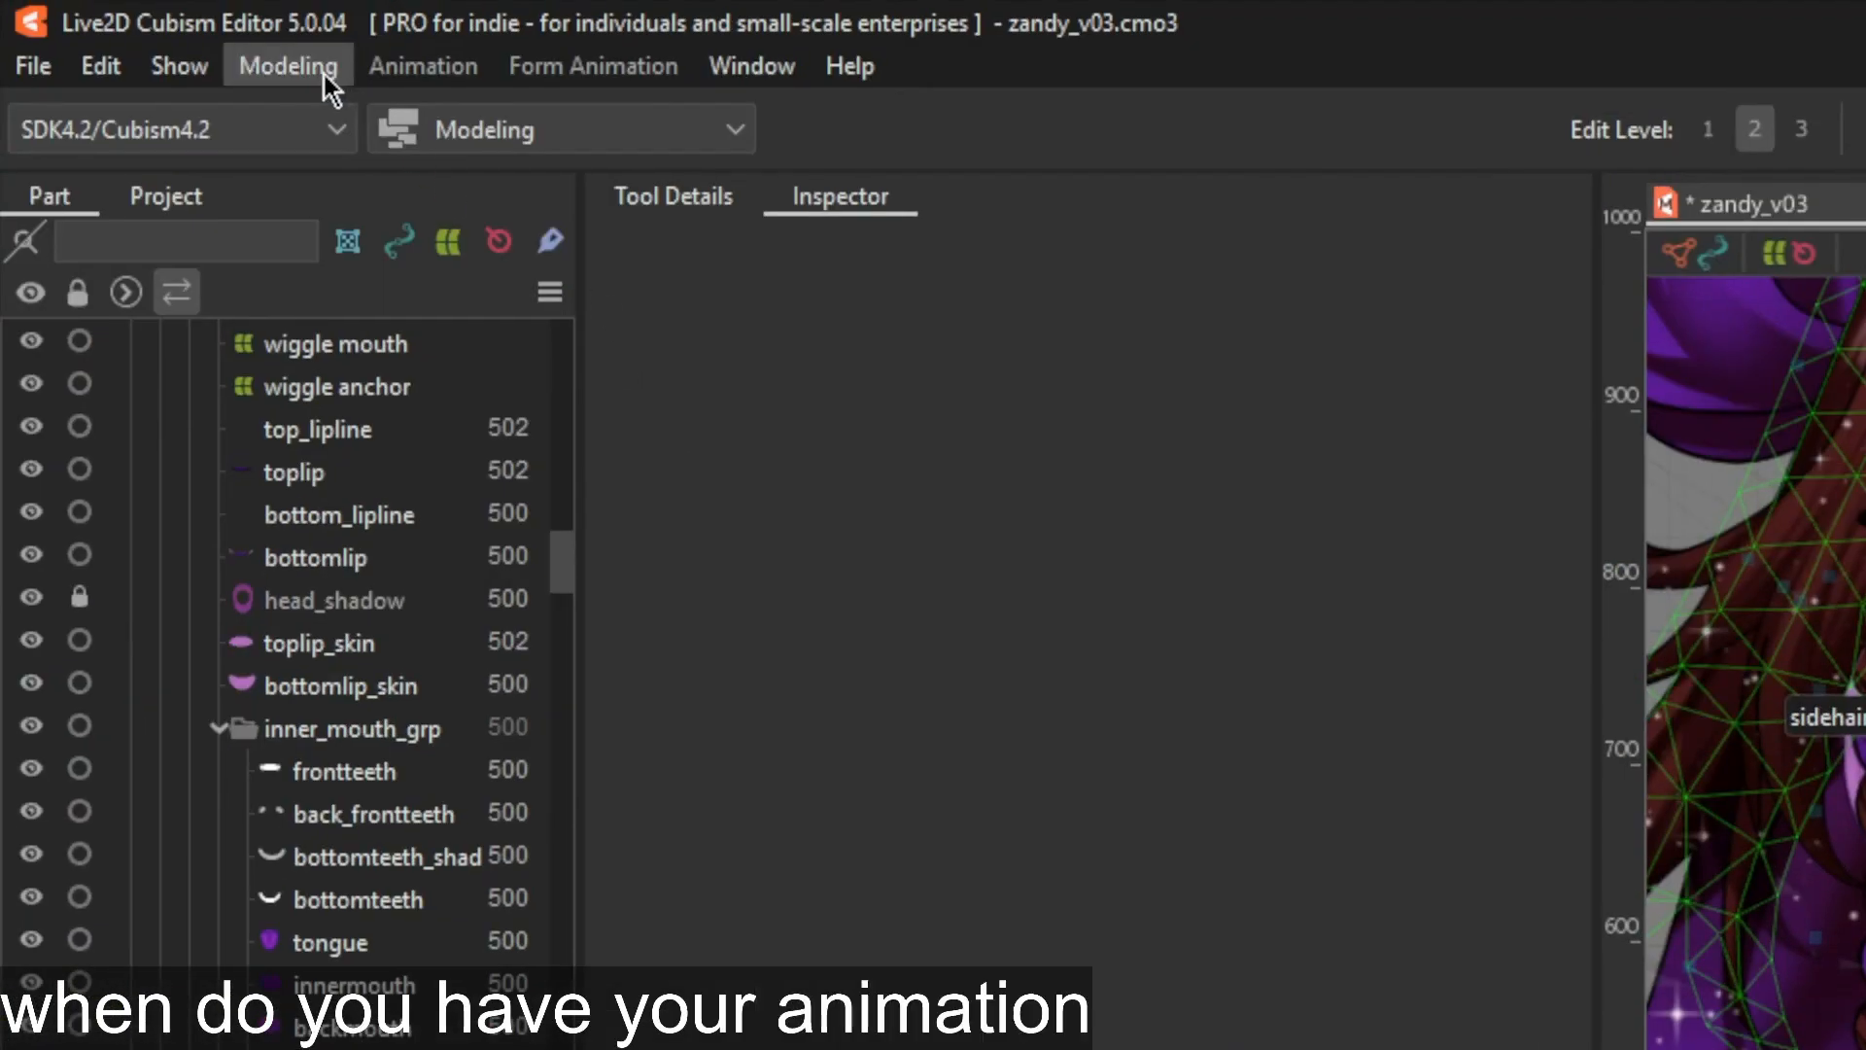
{"action": "left_click", "coordinate": [144, 33]}
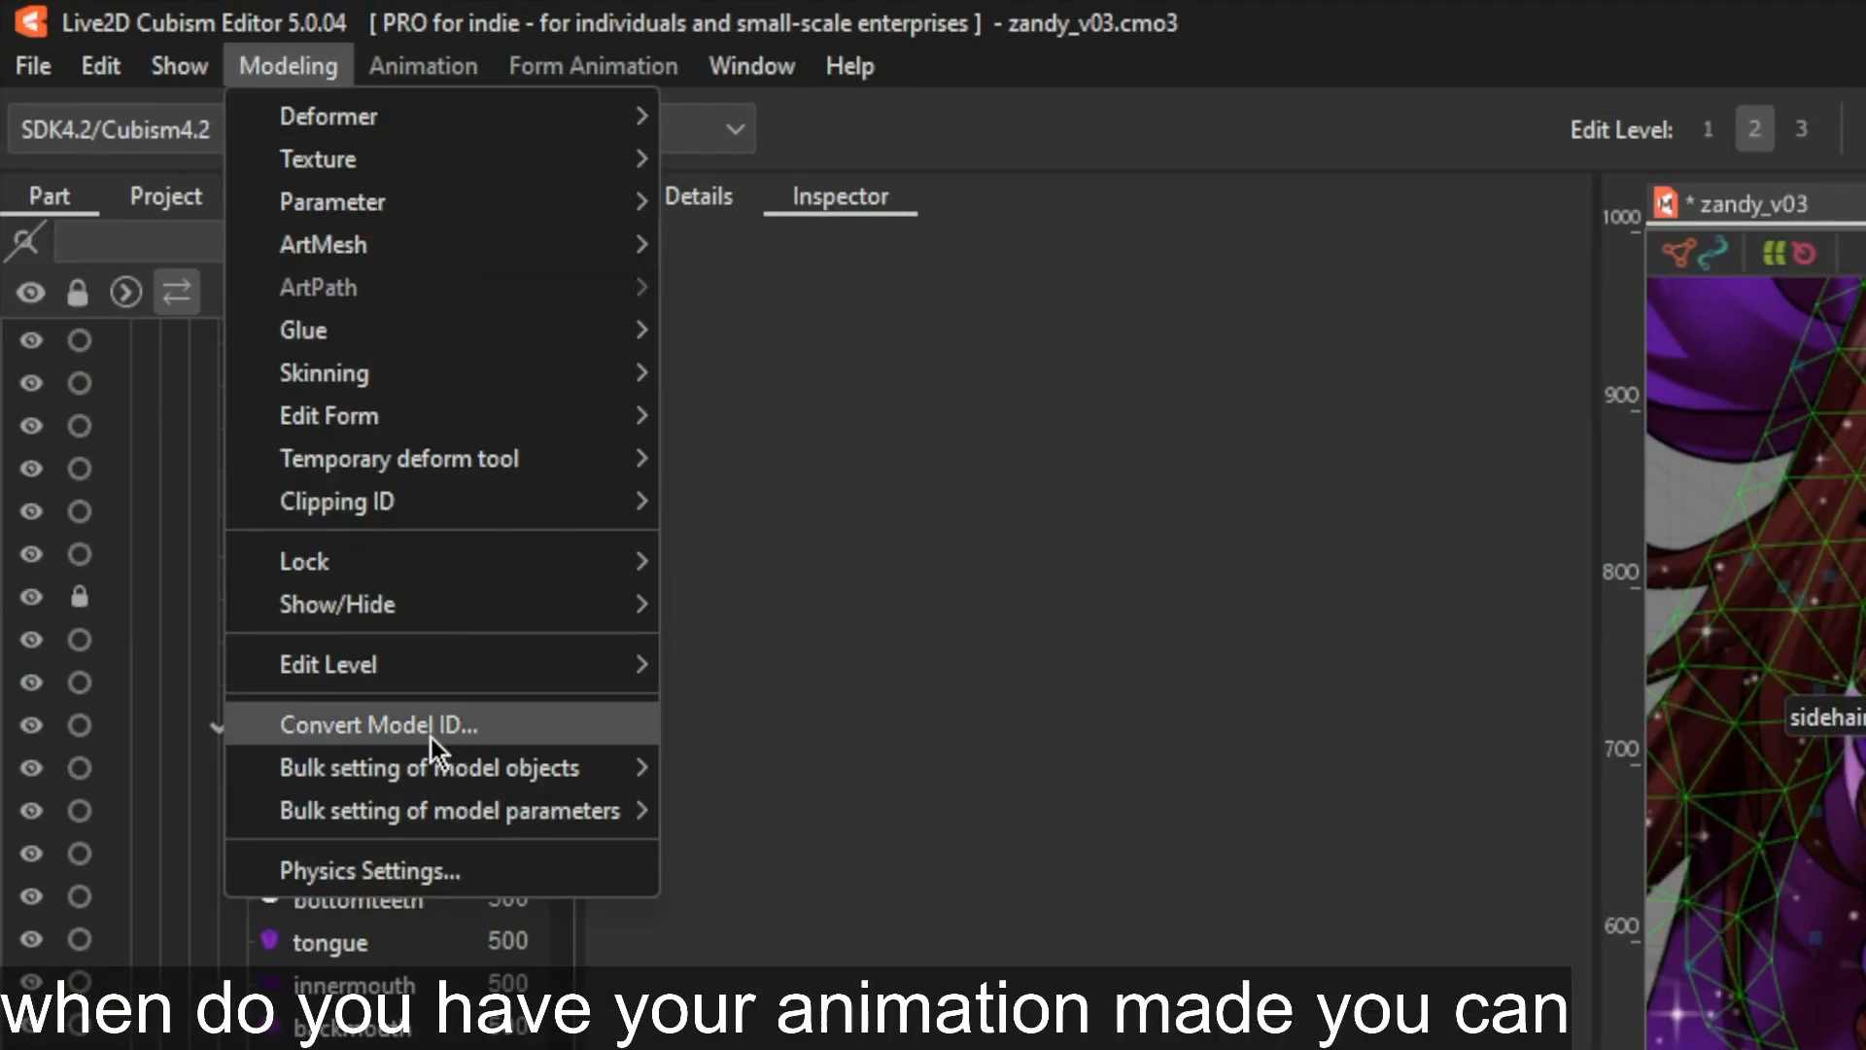
{"action": "left_click", "coordinate": [409, 872]}
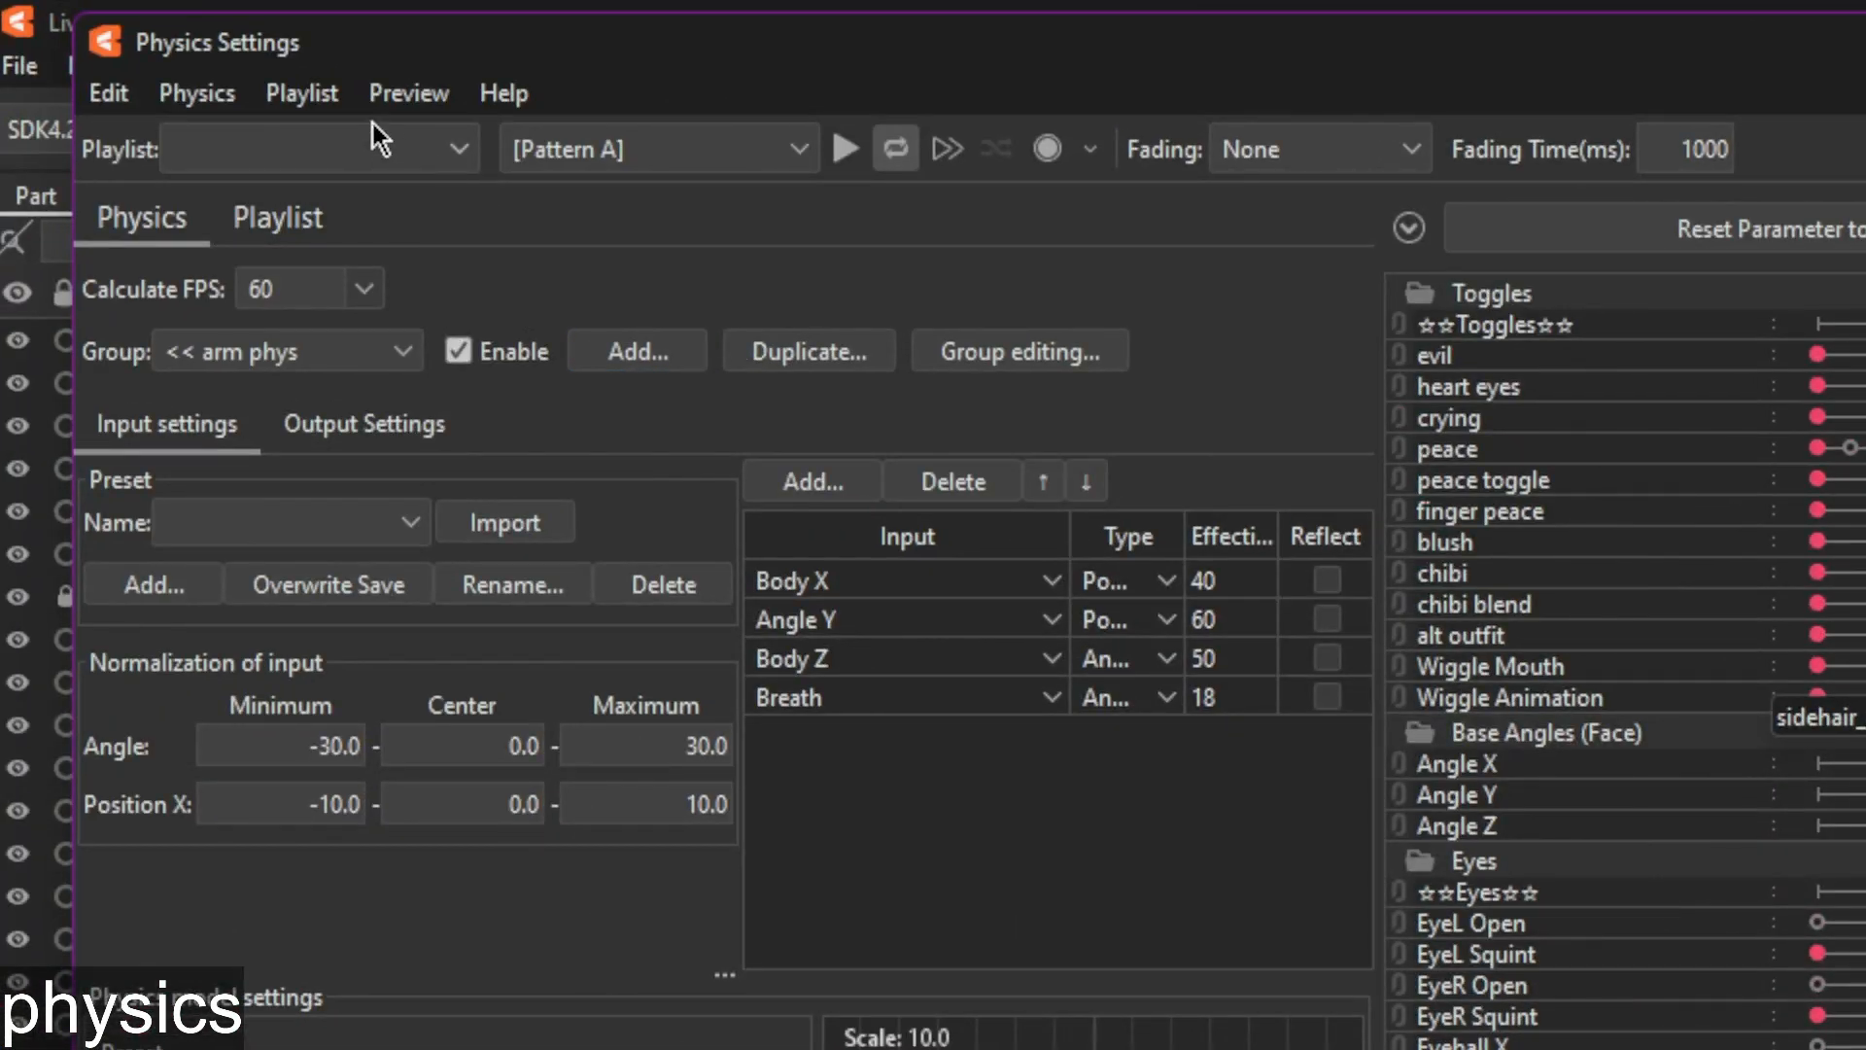
Load the imported zandyidle.can3 animation in the cmo3-can3 linkage settings with zandy_v03 as the relative model
{"action": "left_click", "coordinate": [303, 93]}
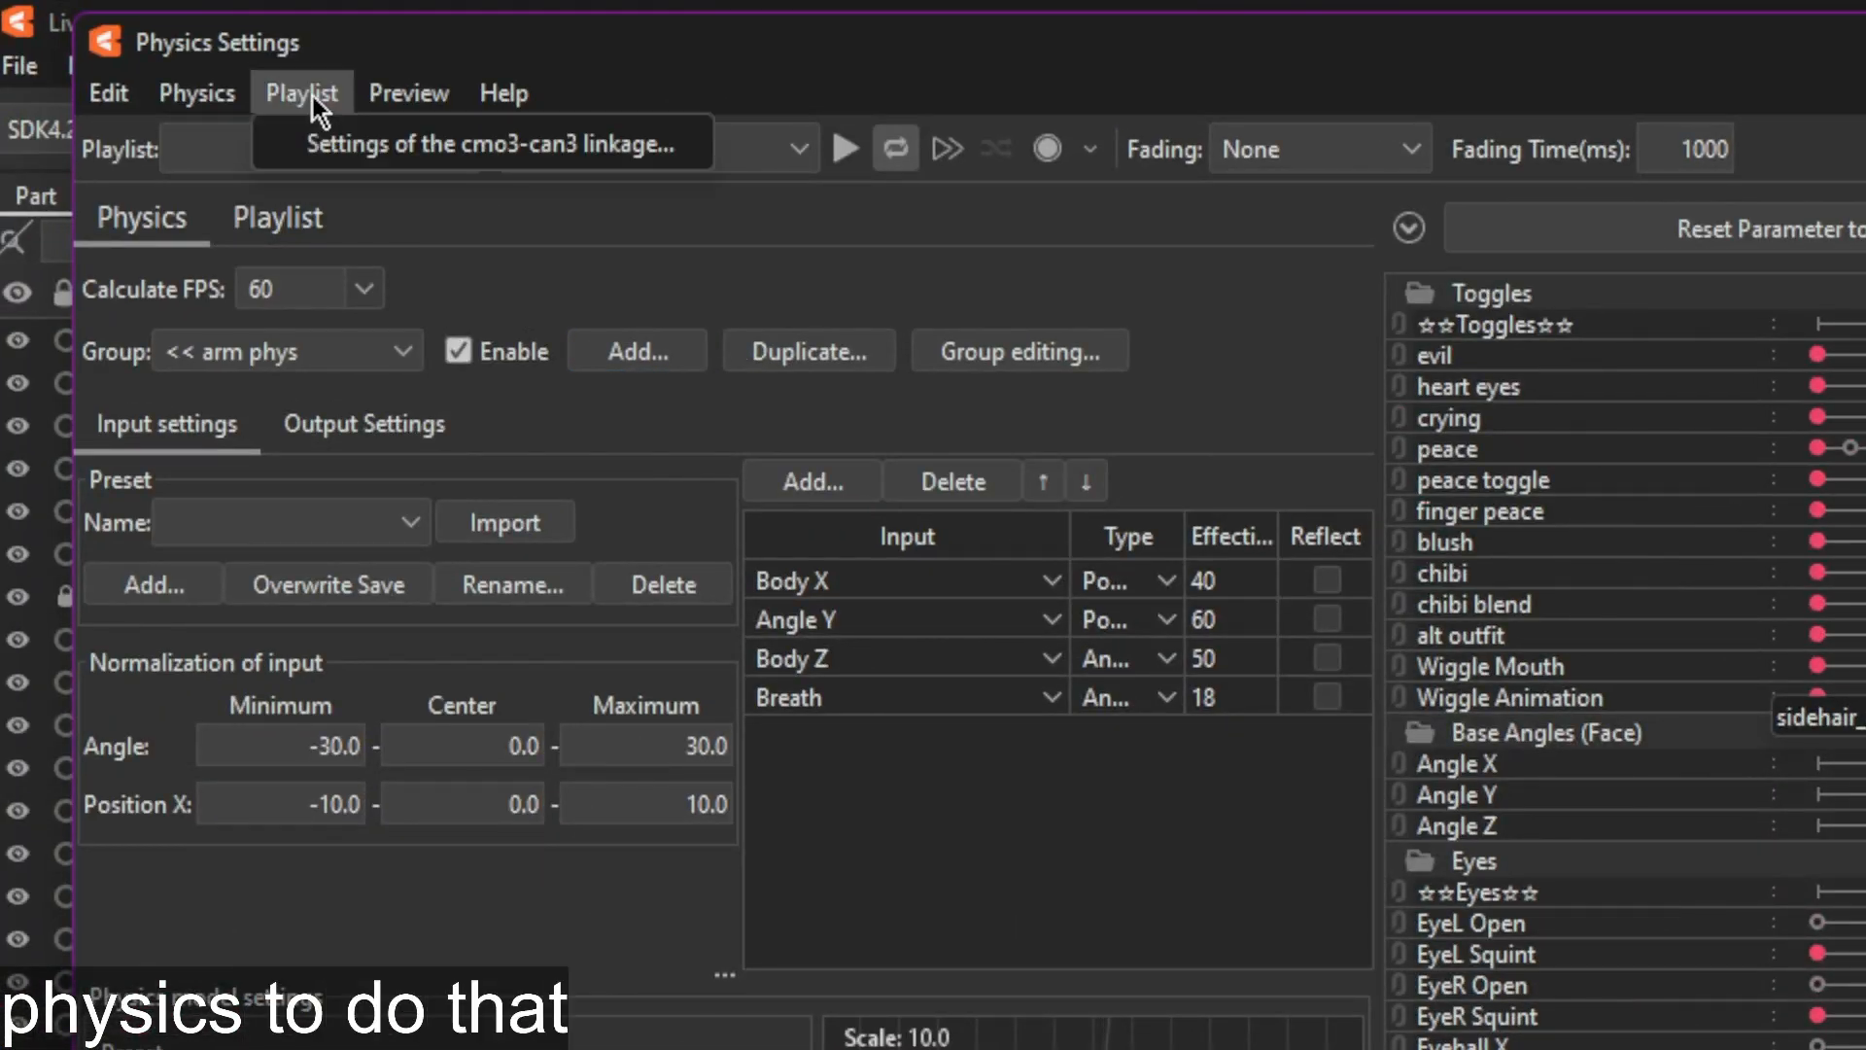
{"action": "left_click", "coordinate": [329, 144]}
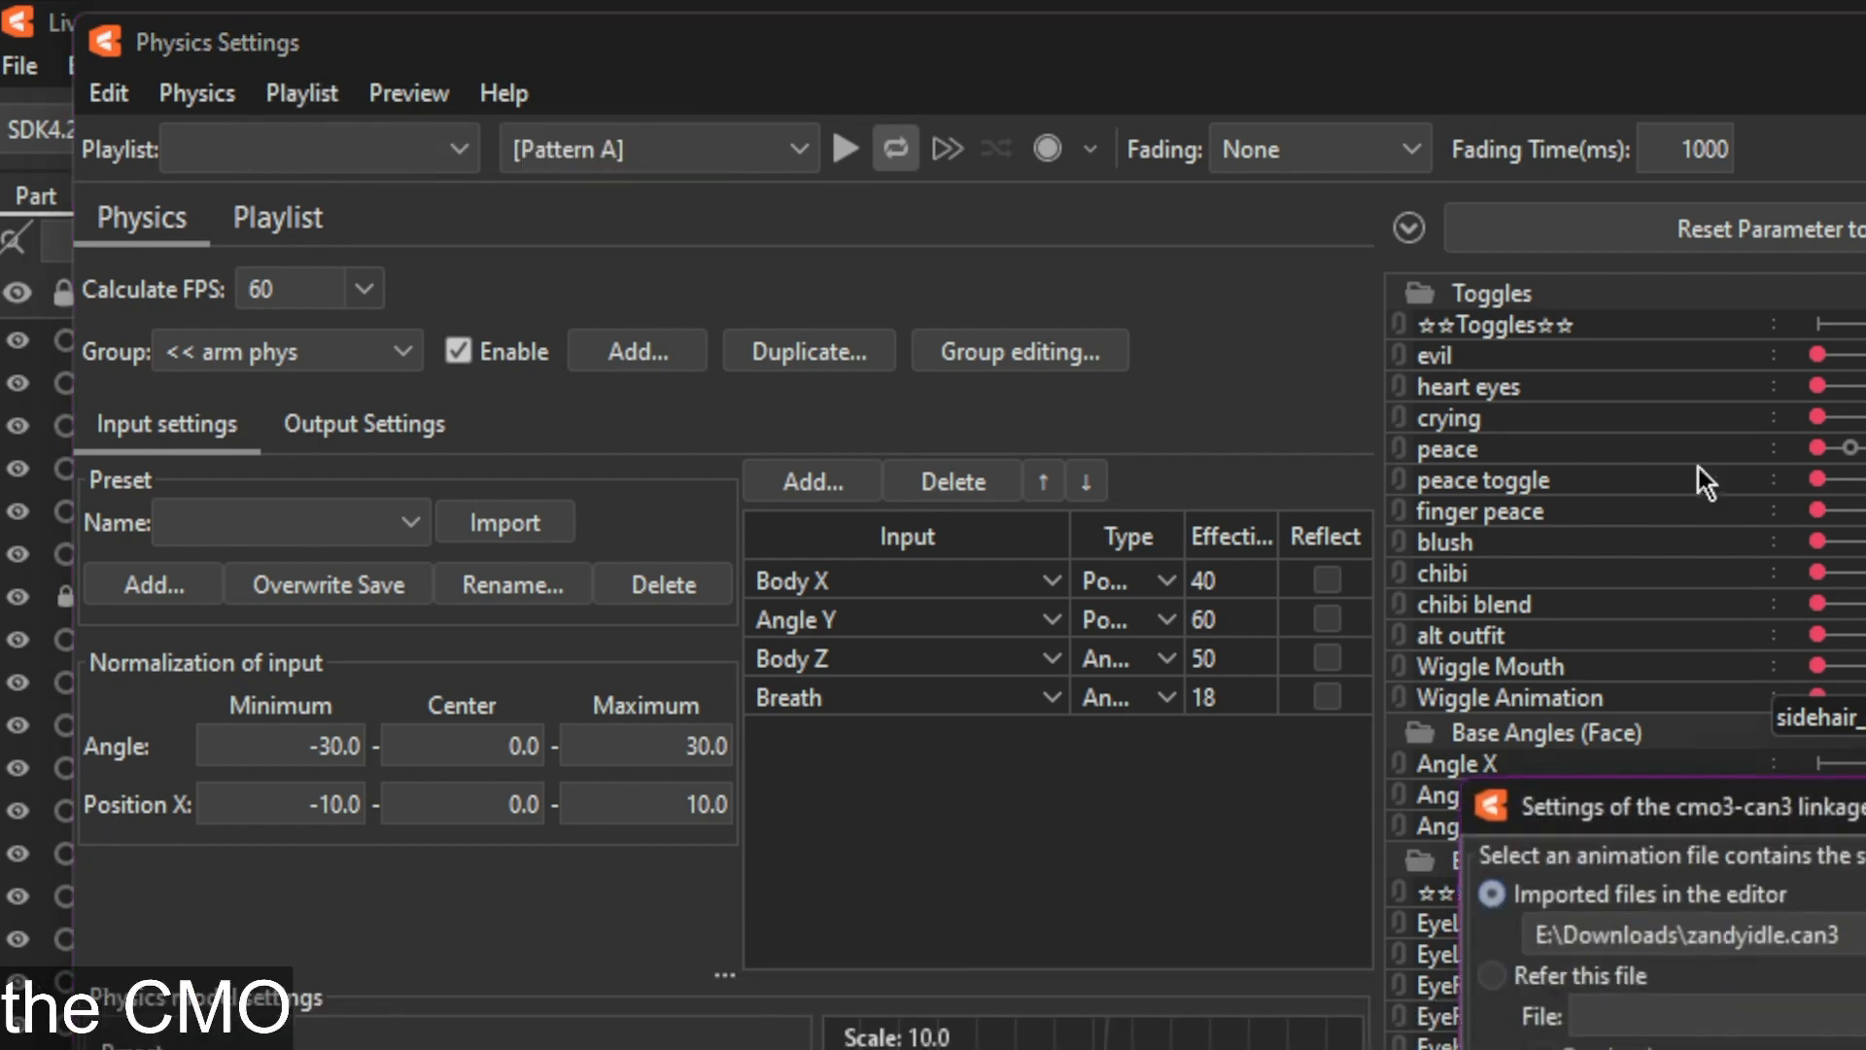
{"action": "left_click", "coordinate": [334, 349]}
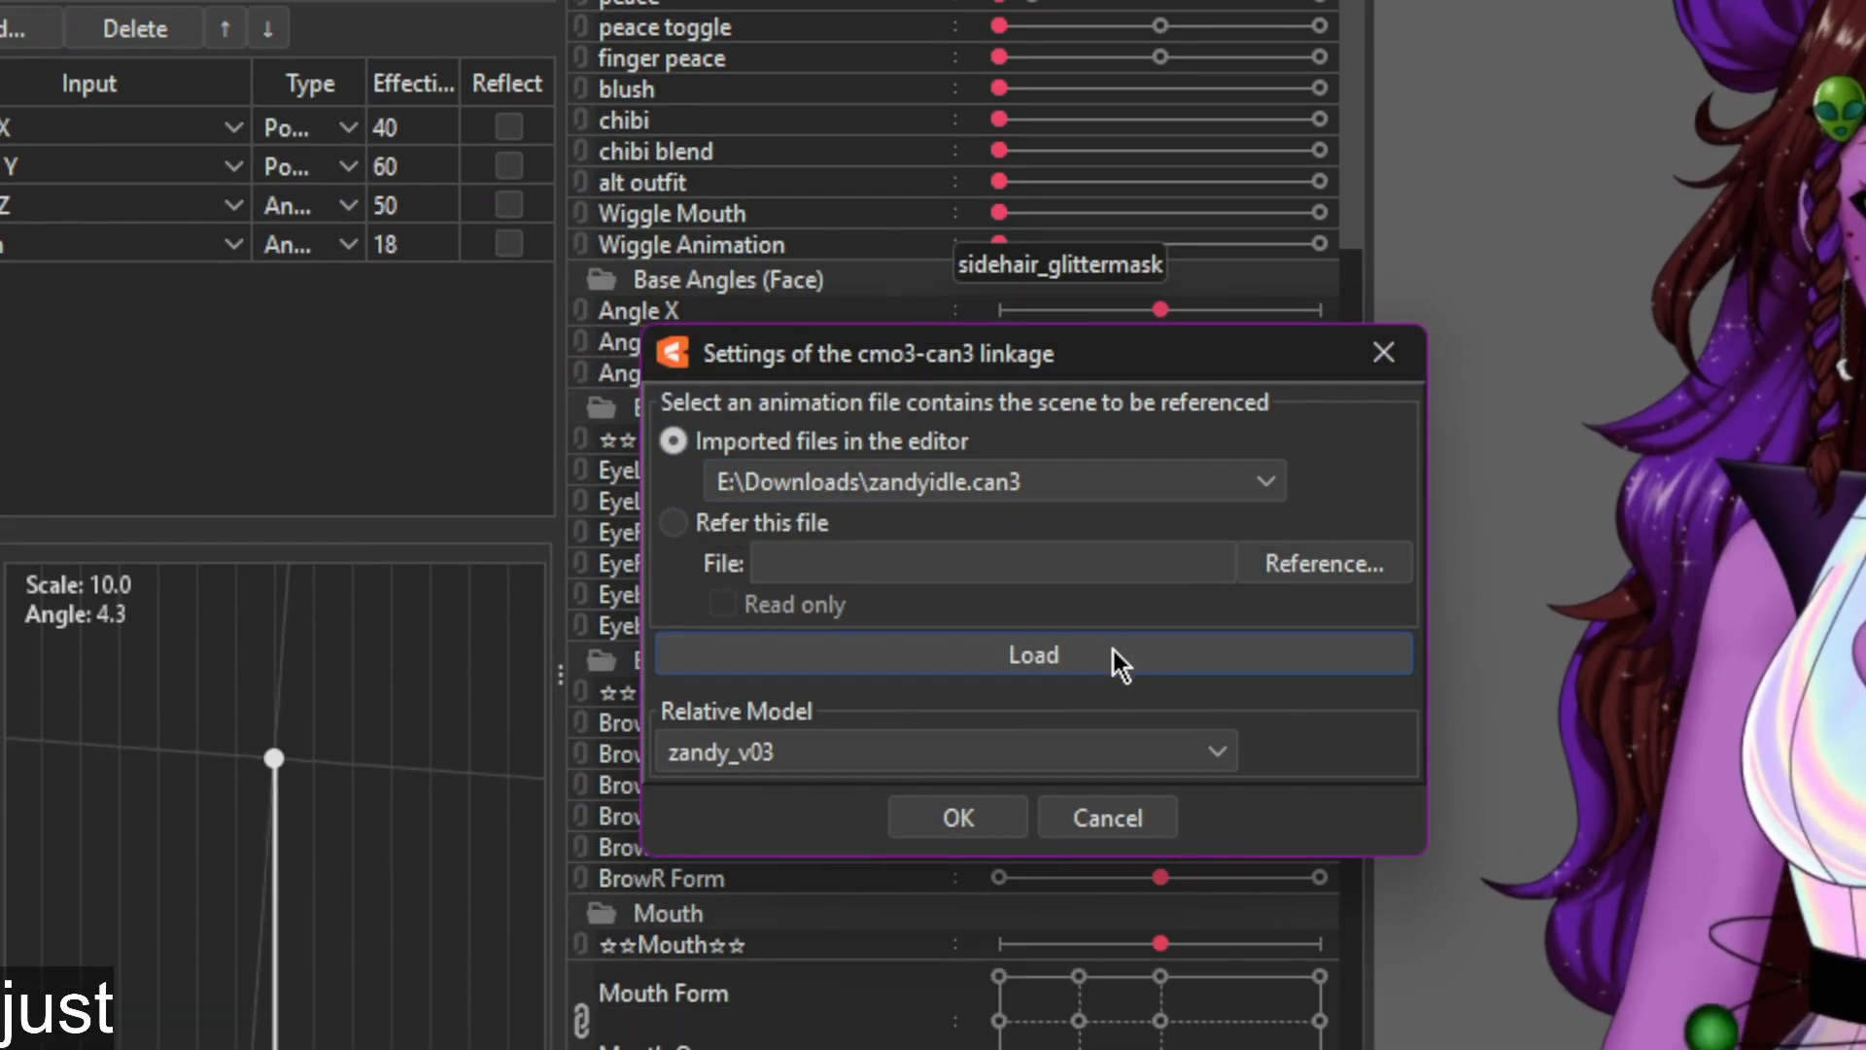
{"action": "left_click", "coordinate": [981, 824]}
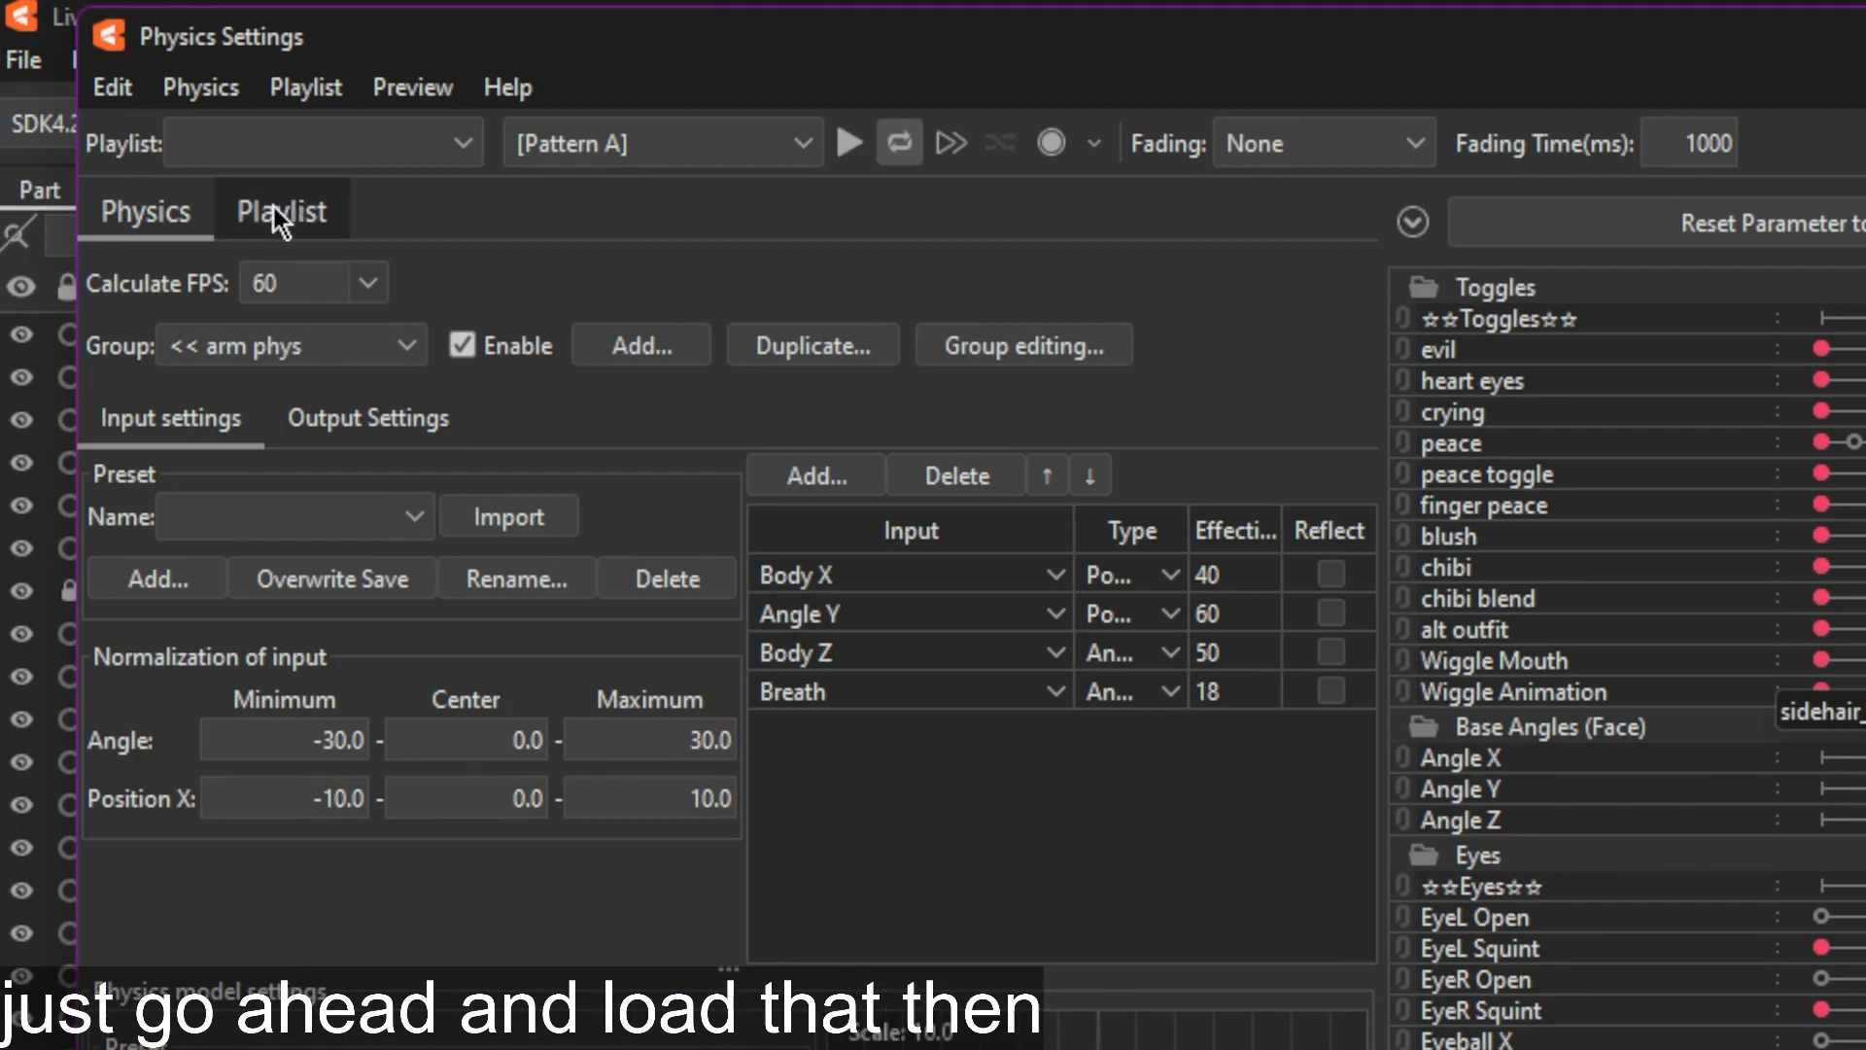
Create a physics preview playlist named WiggleMouth and add Scene1 to it
{"action": "left_click", "coordinate": [278, 207]}
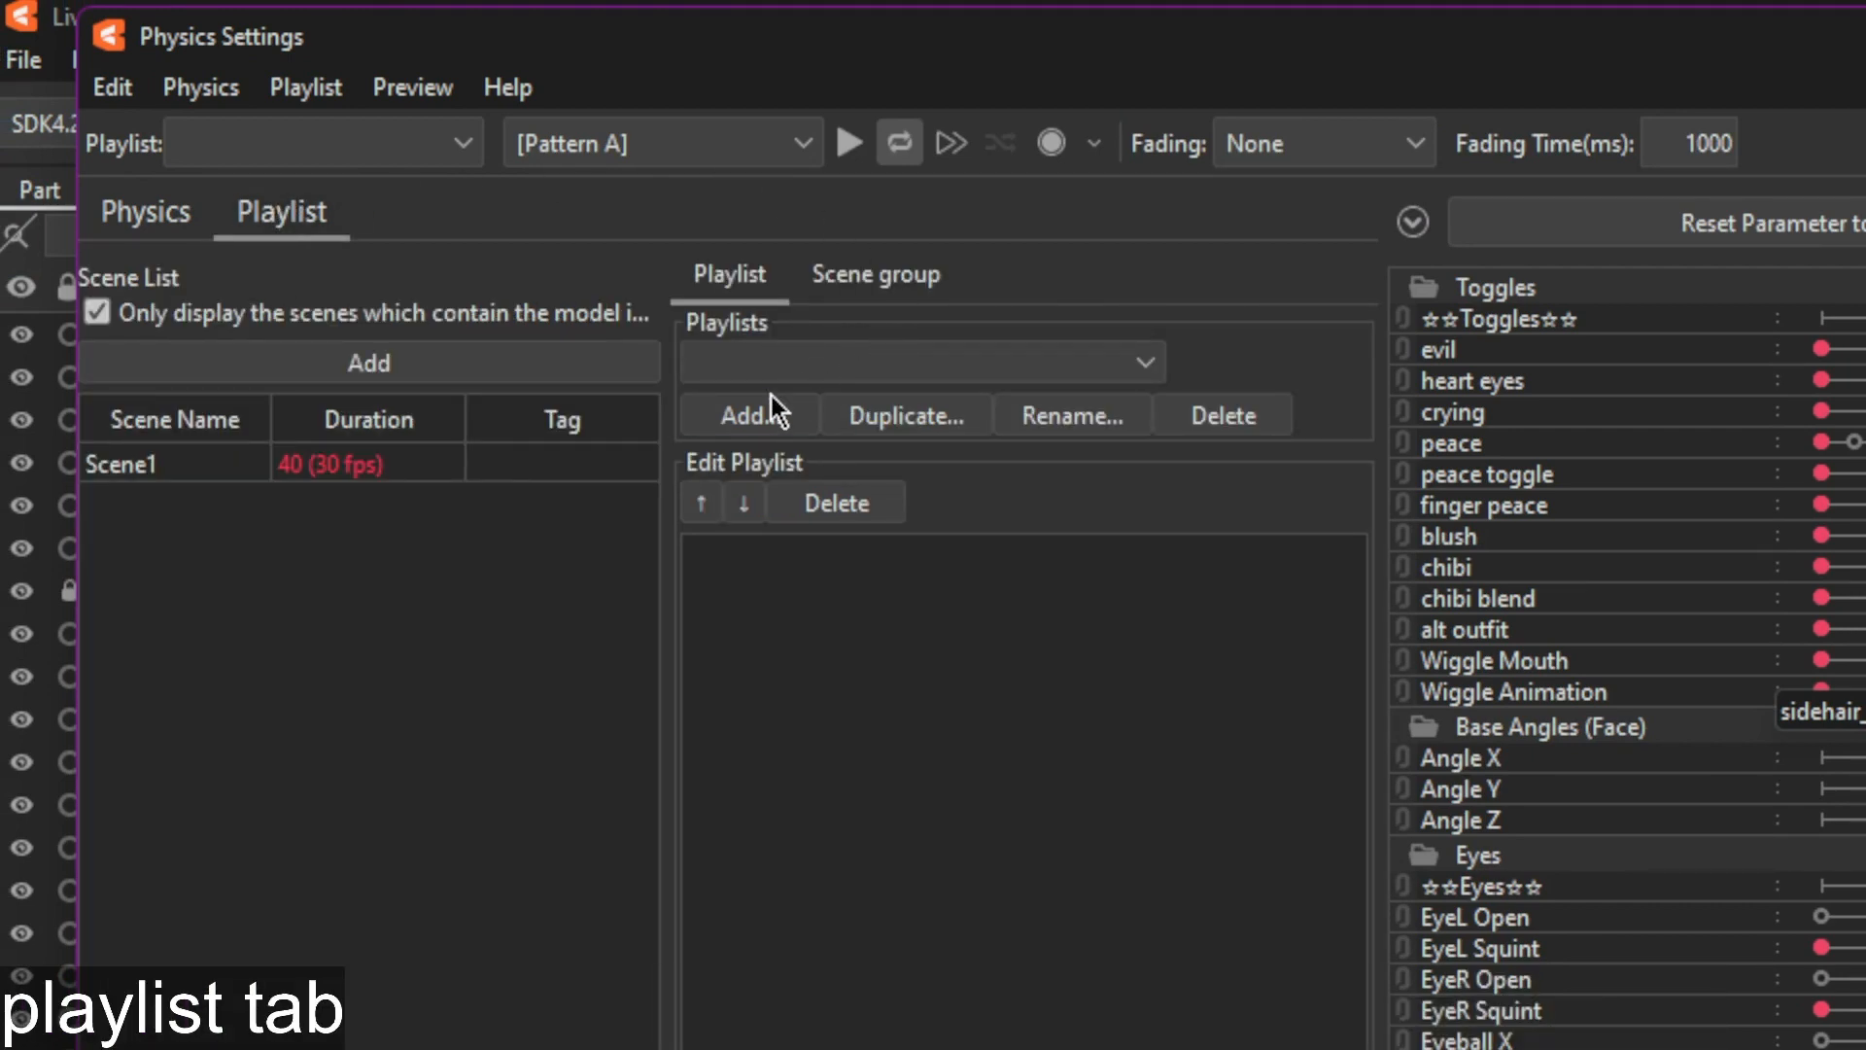
{"action": "left_click", "coordinate": [756, 416]}
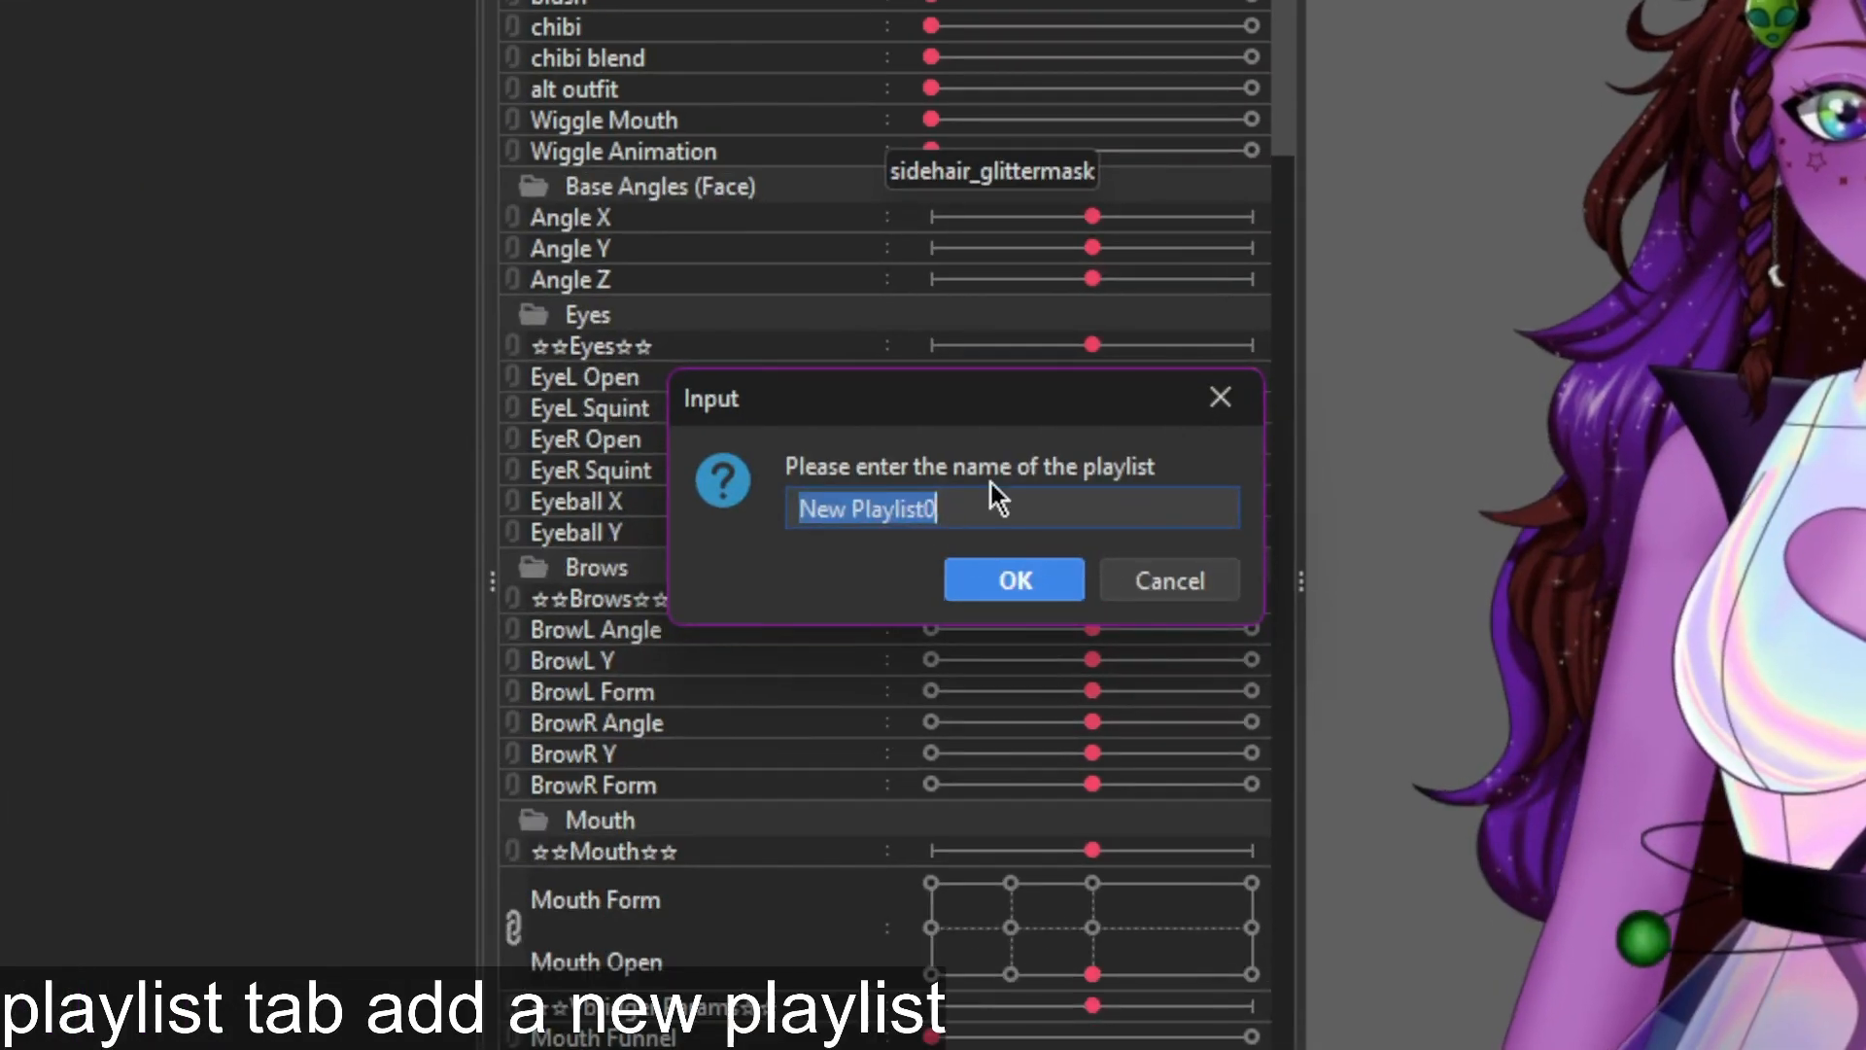
{"action": "type", "text": "WiggleMouth"}
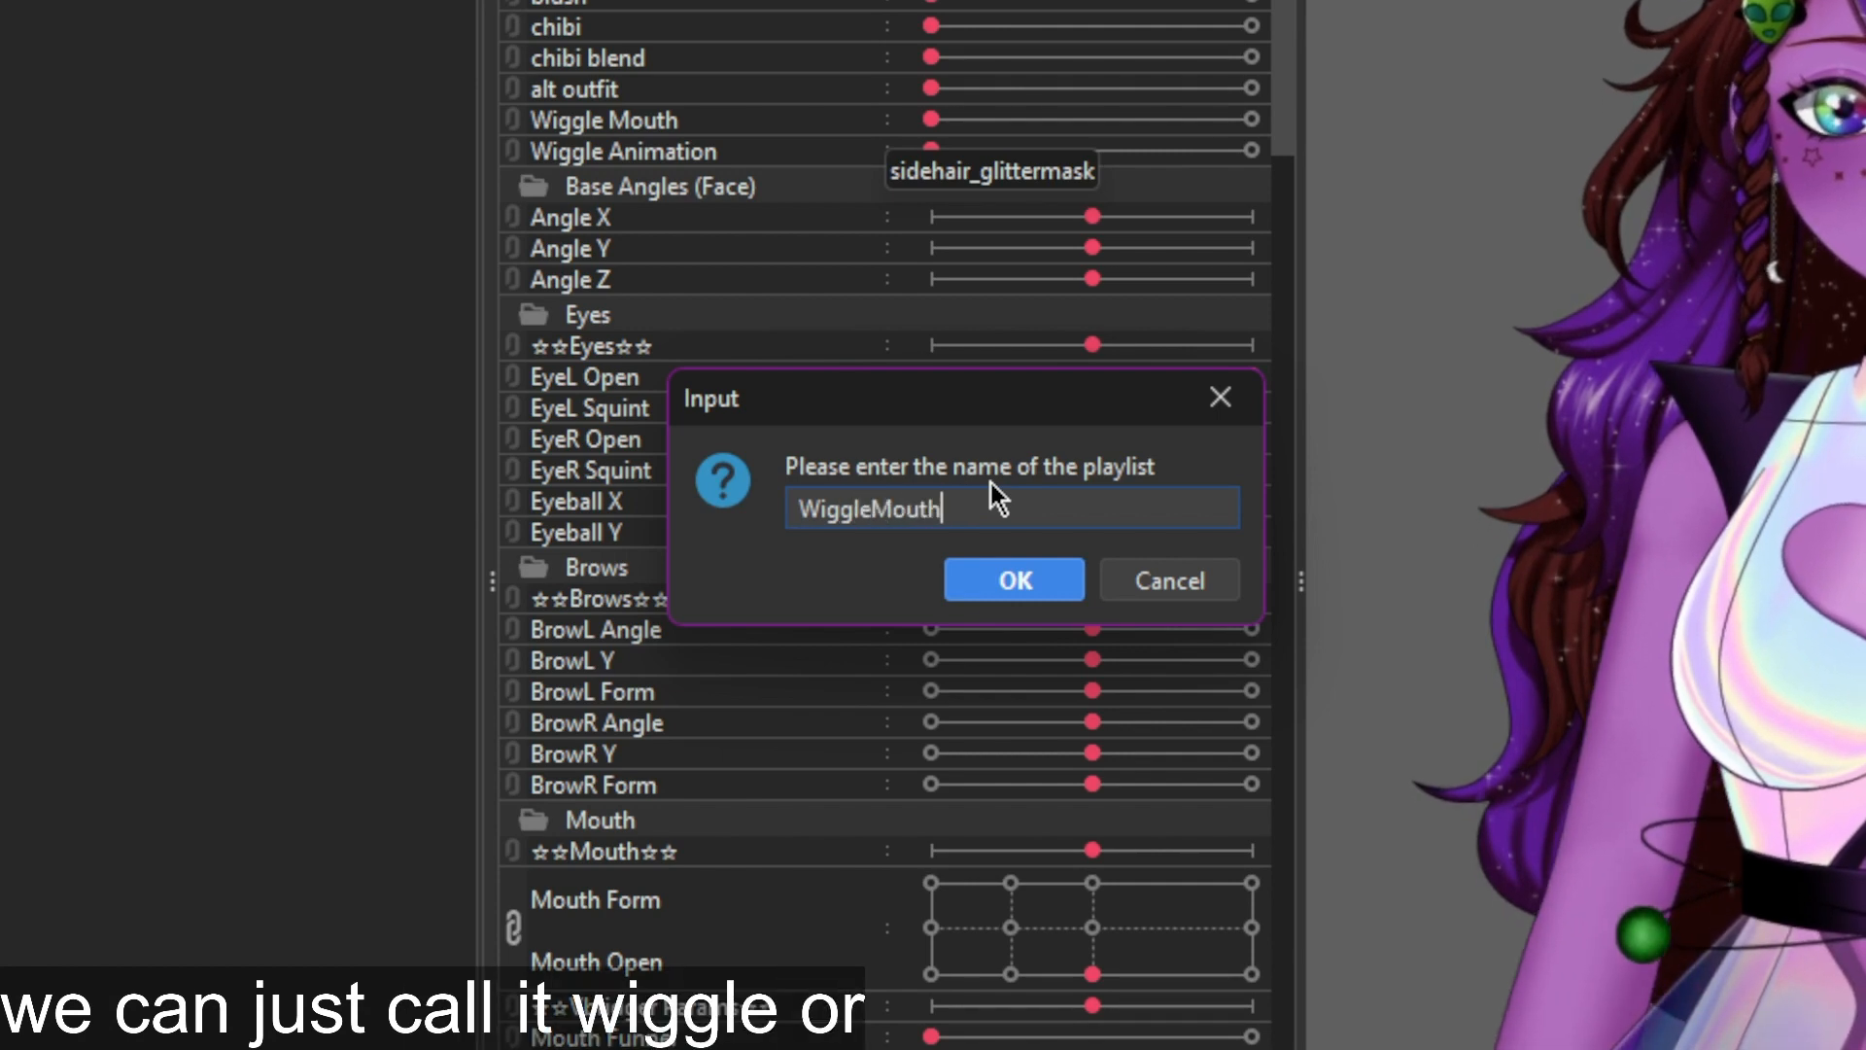
{"action": "left_click", "coordinate": [1012, 580]}
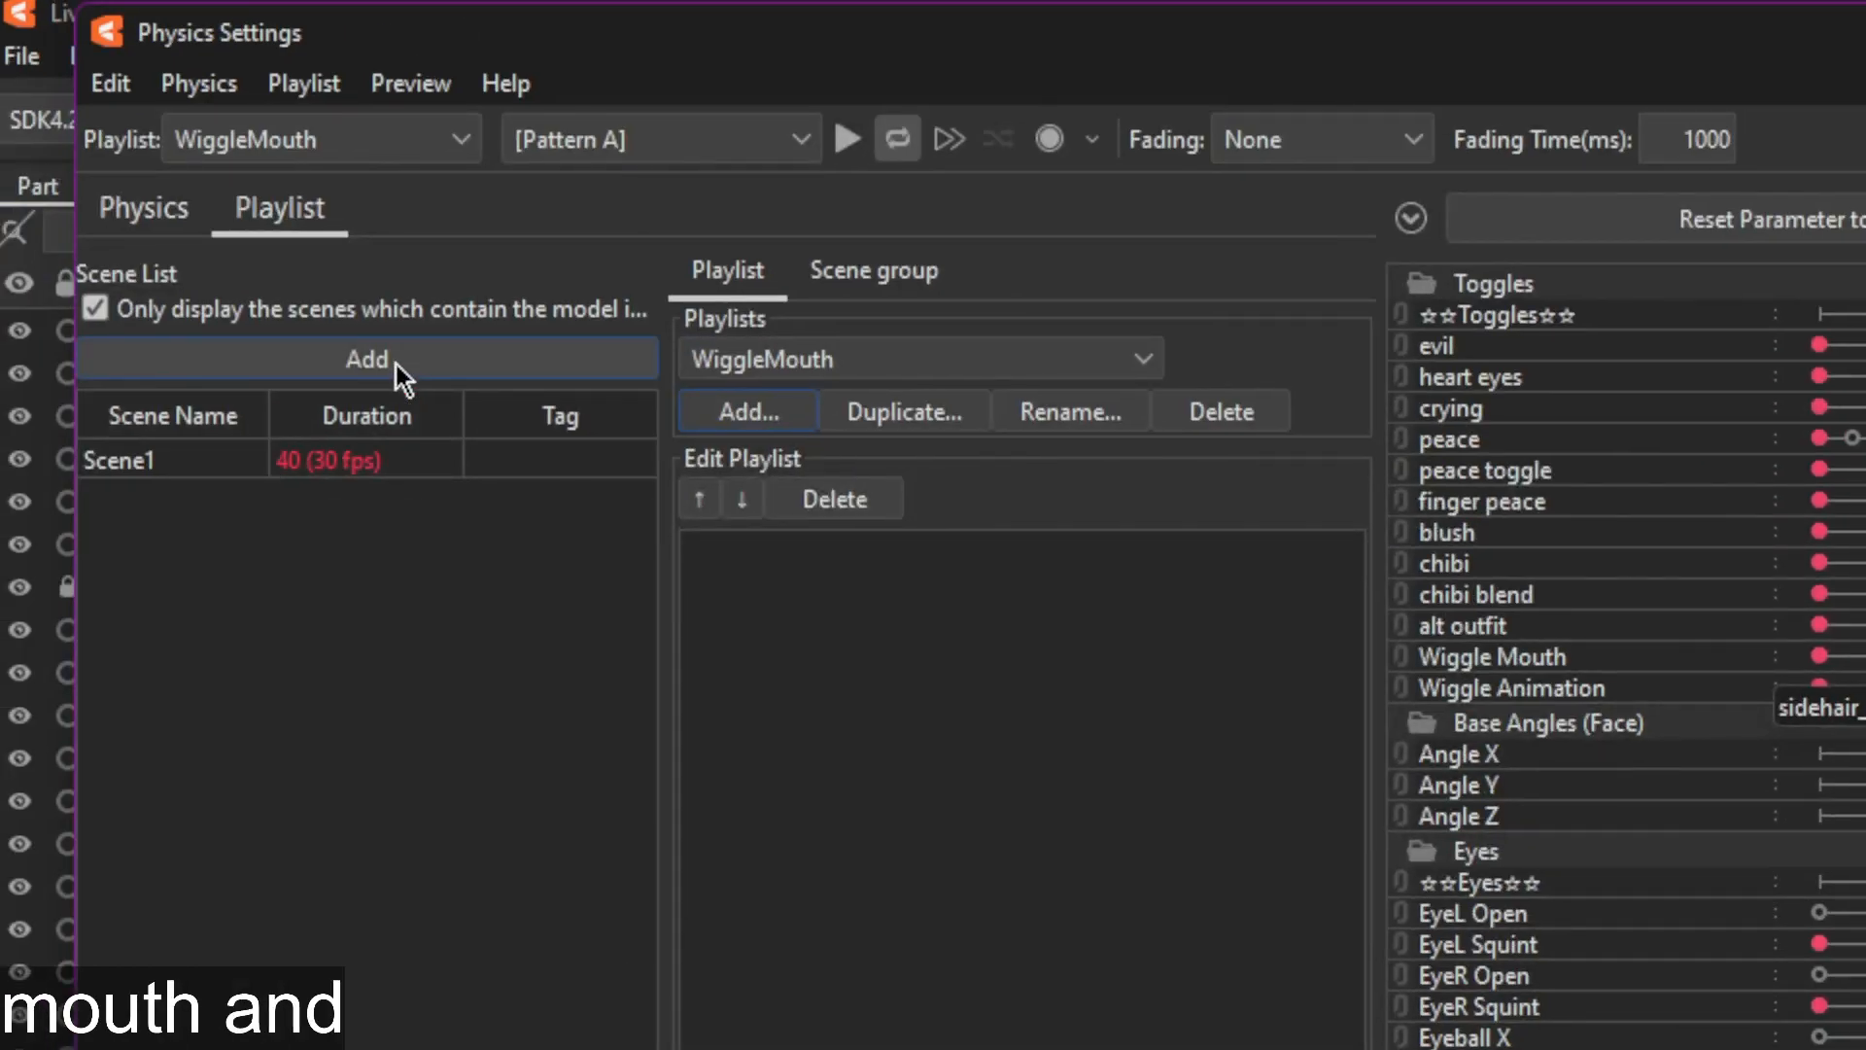
{"action": "left_click", "coordinate": [397, 365]}
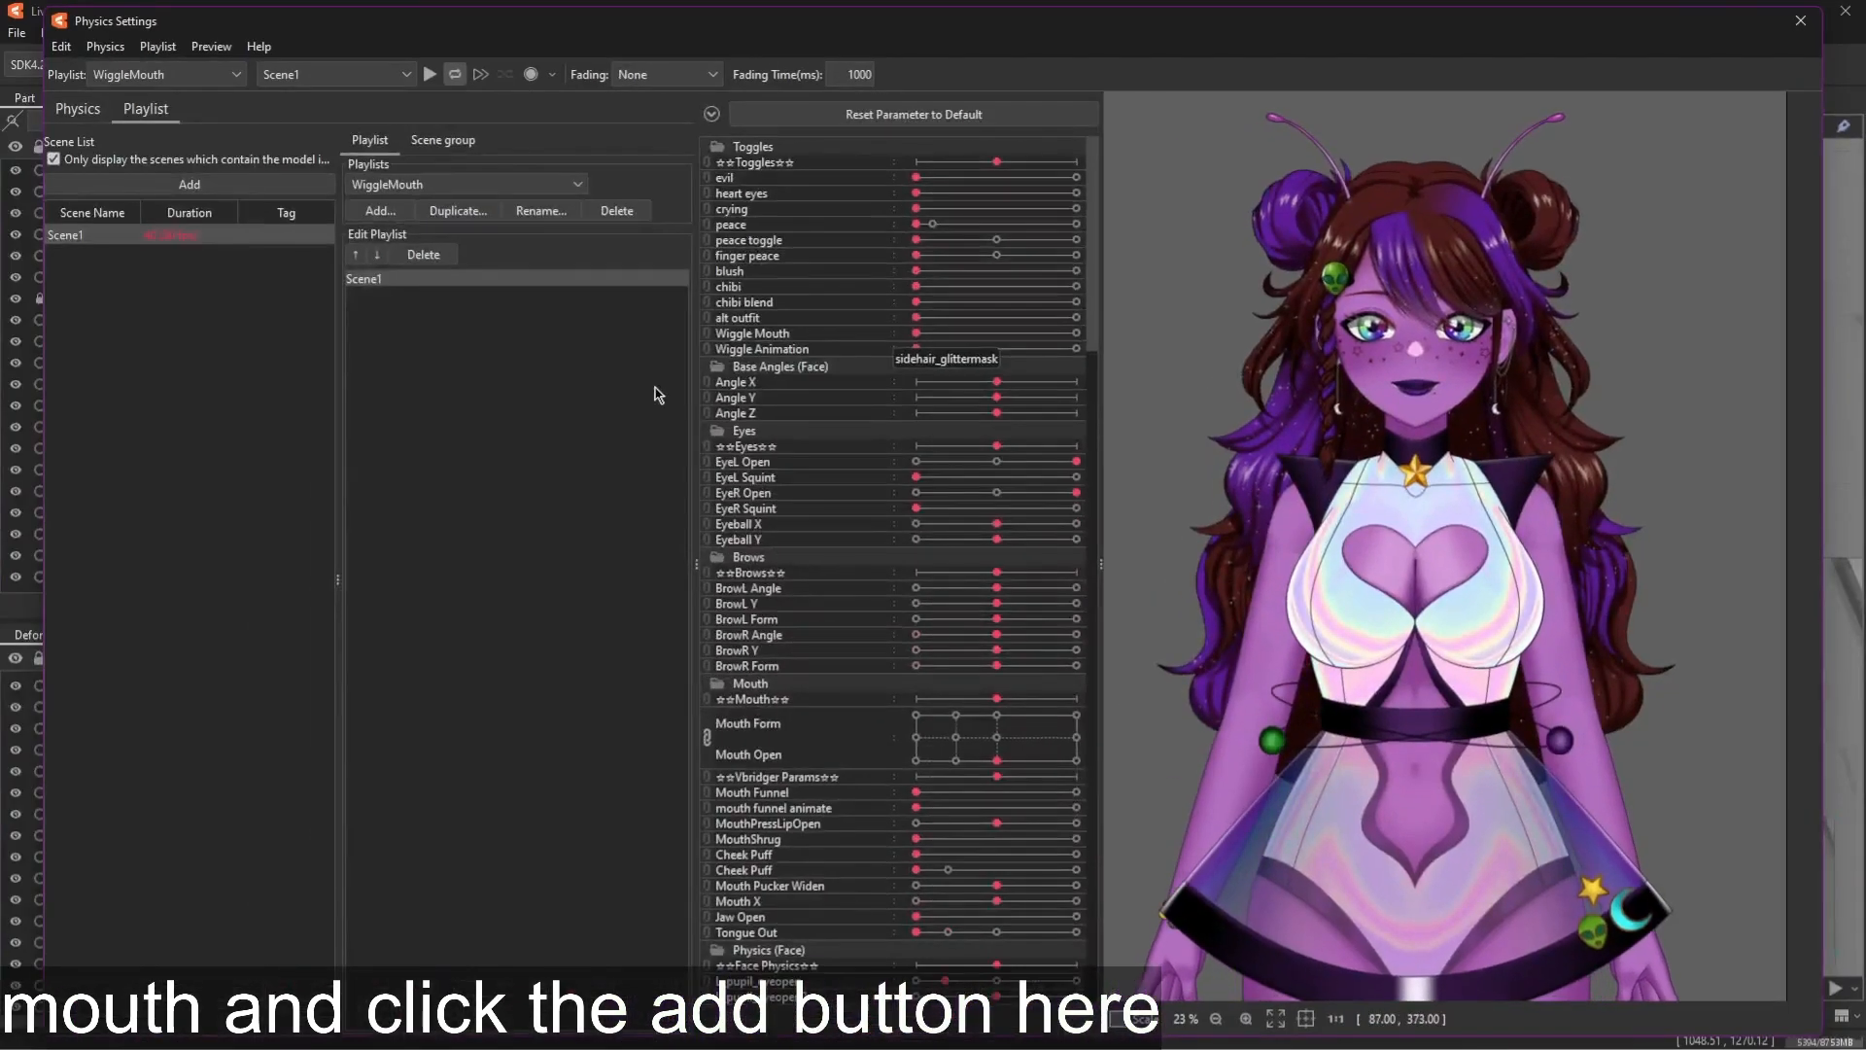
Play Scene1 in the physics preview and examine the mouth wiggle up close
{"action": "left_click", "coordinate": [93, 111]}
{"action": "left_click", "coordinate": [356, 78]}
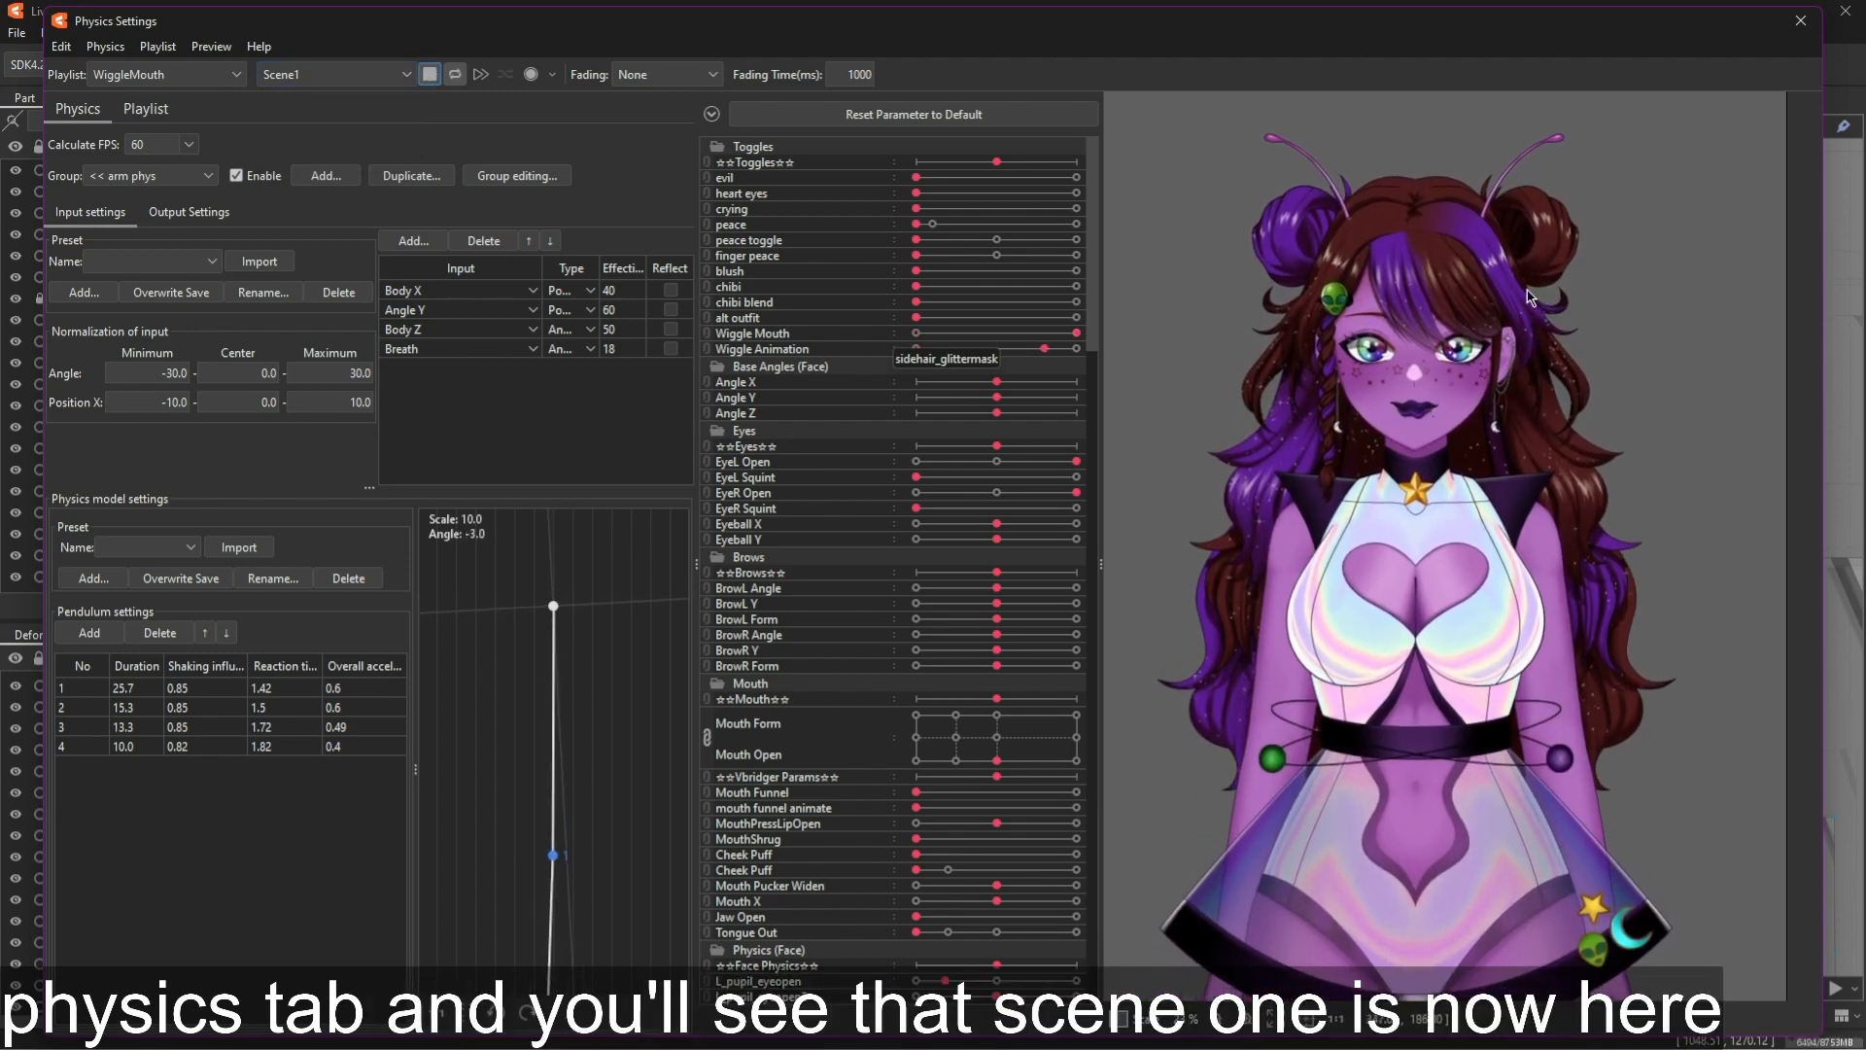
{"action": "scroll", "coordinate": [1529, 296], "scroll_direction": "up", "scroll_amount": 3}
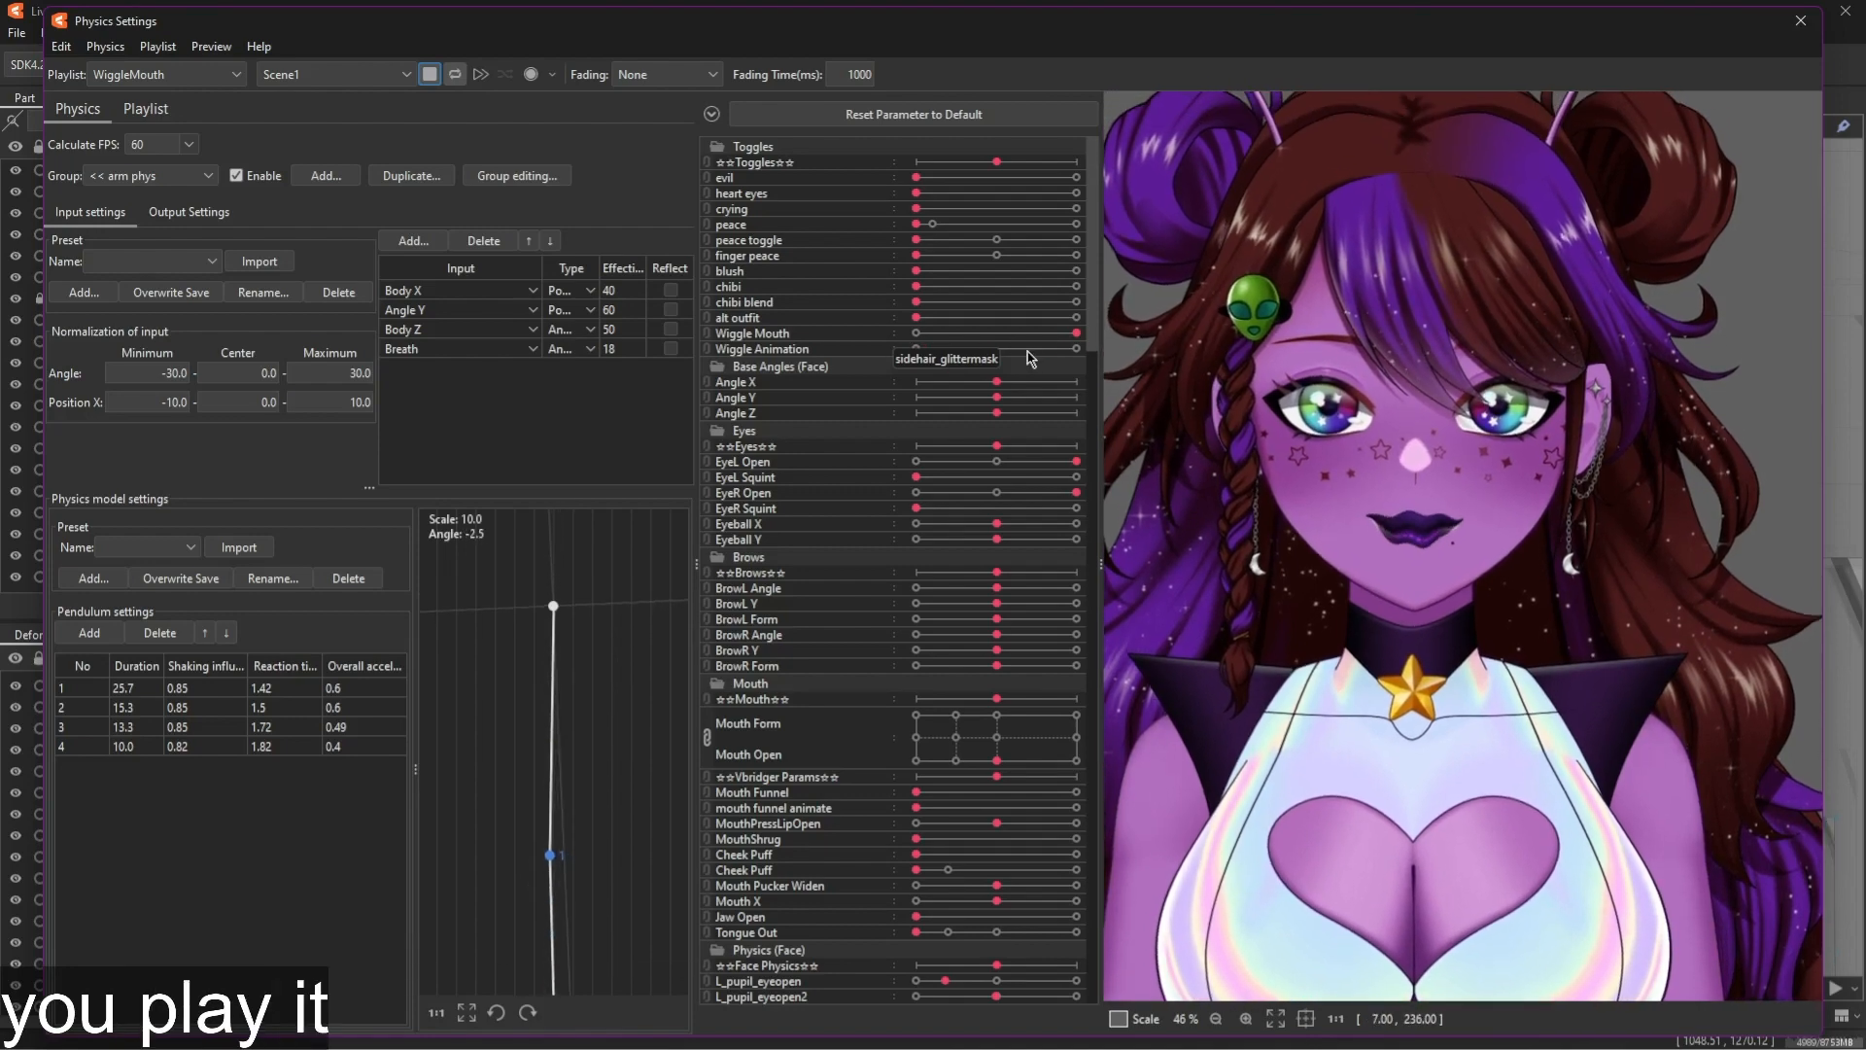
{"action": "scroll", "coordinate": [1531, 466], "scroll_direction": "down", "scroll_amount": 3}
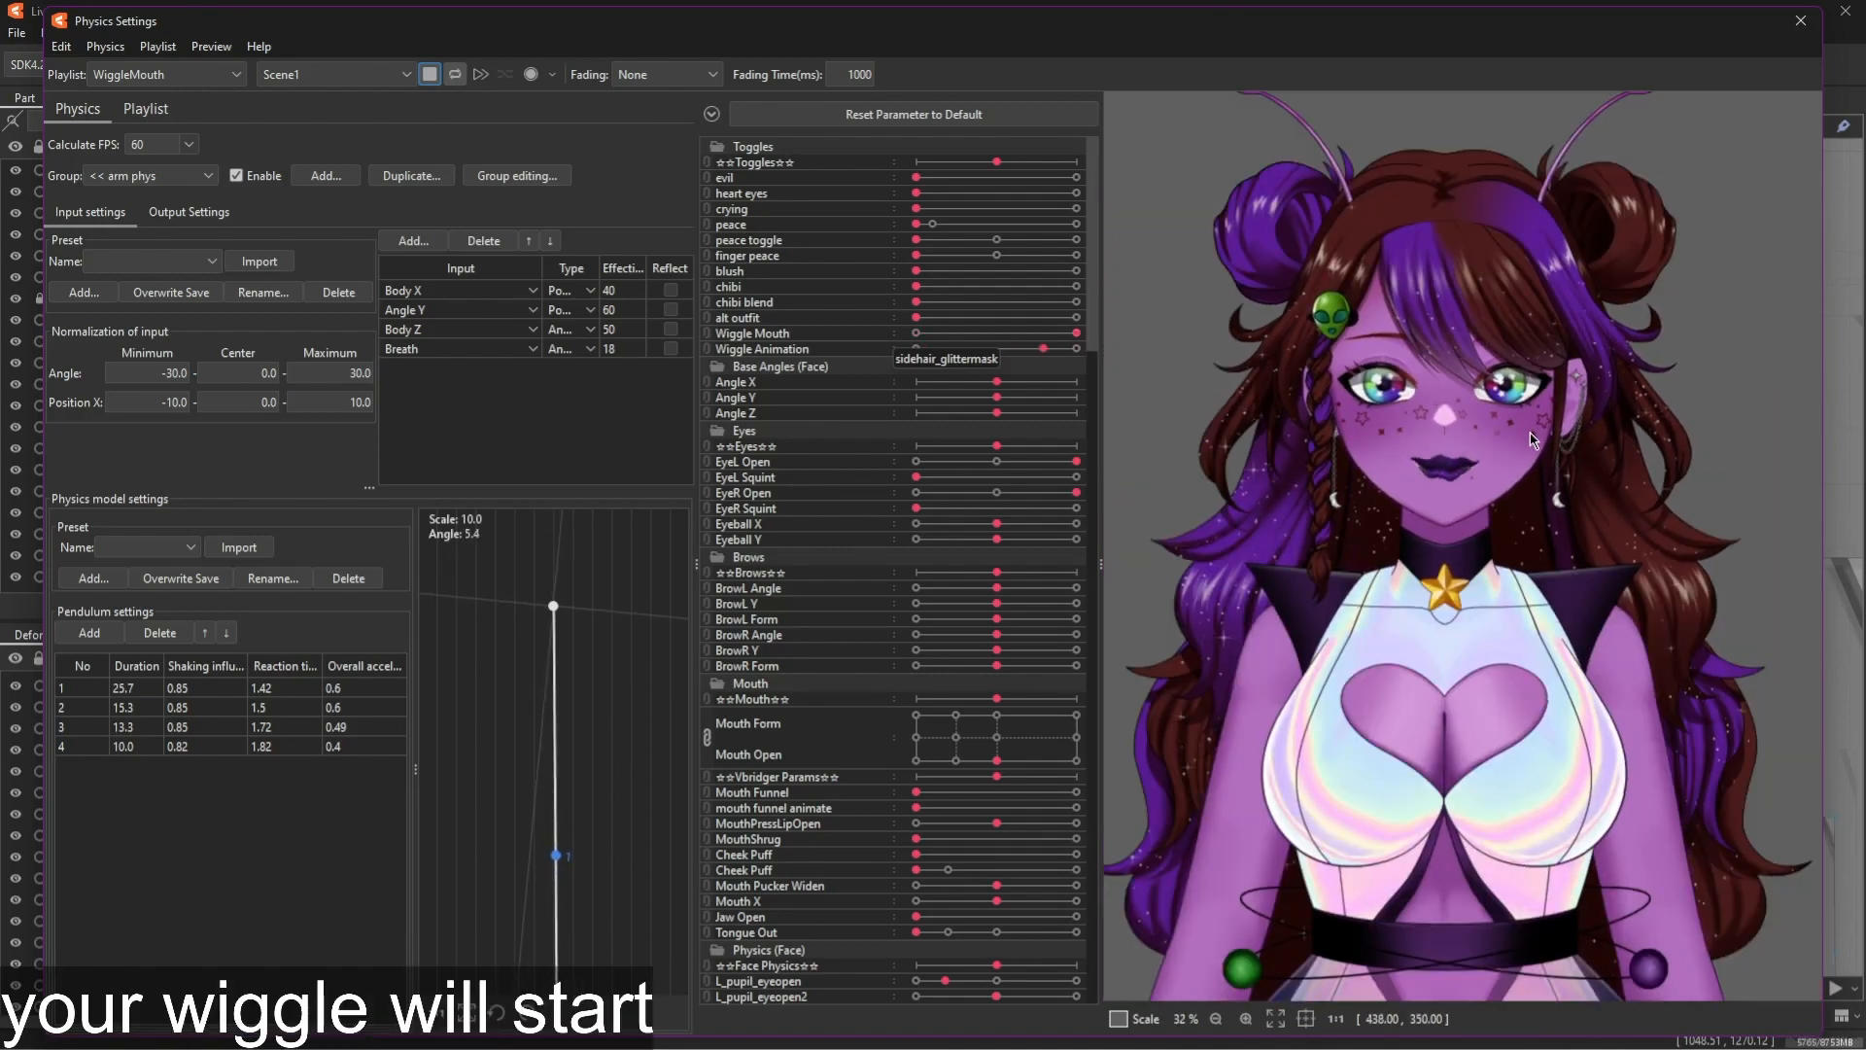
{"action": "scroll", "coordinate": [1515, 438], "scroll_direction": "up", "scroll_amount": 3}
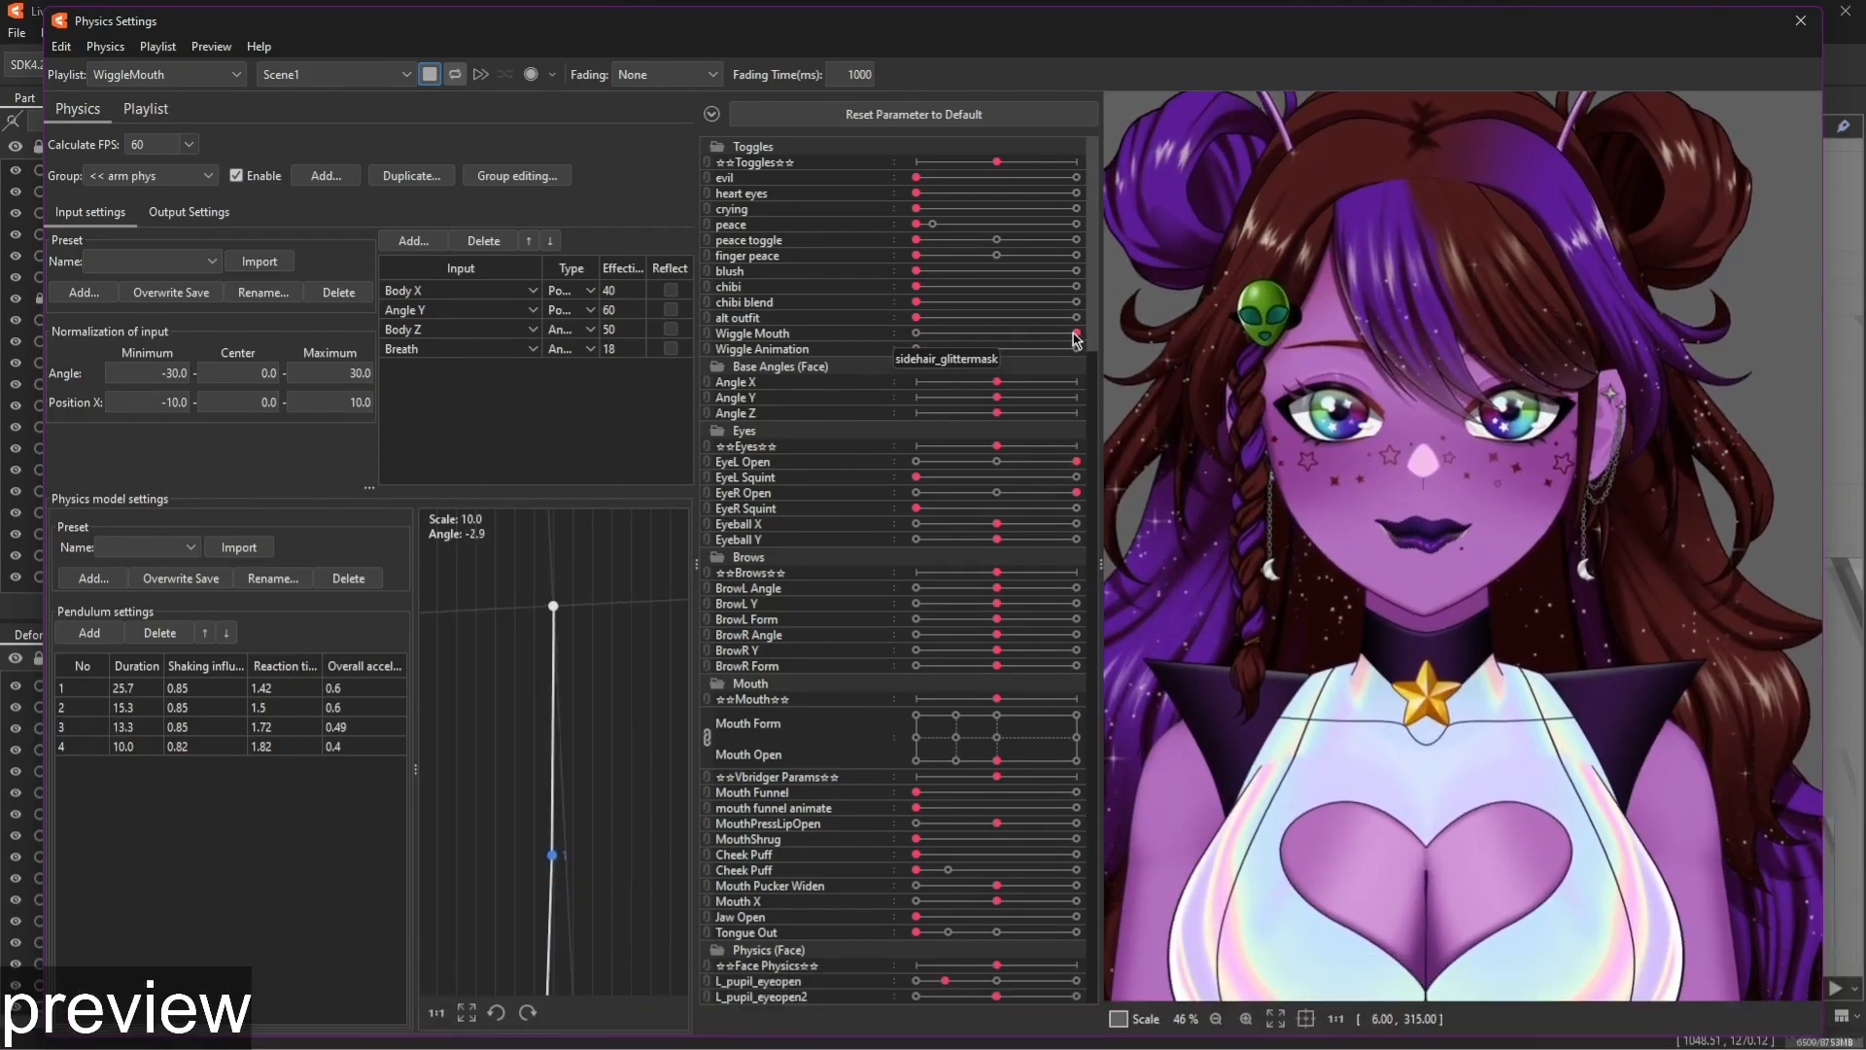
Remove the Wiggle Mouth key from frame 0 of Scene1 and reopen the Physics Settings of zandy_v03
{"action": "left_click", "coordinate": [1799, 20]}
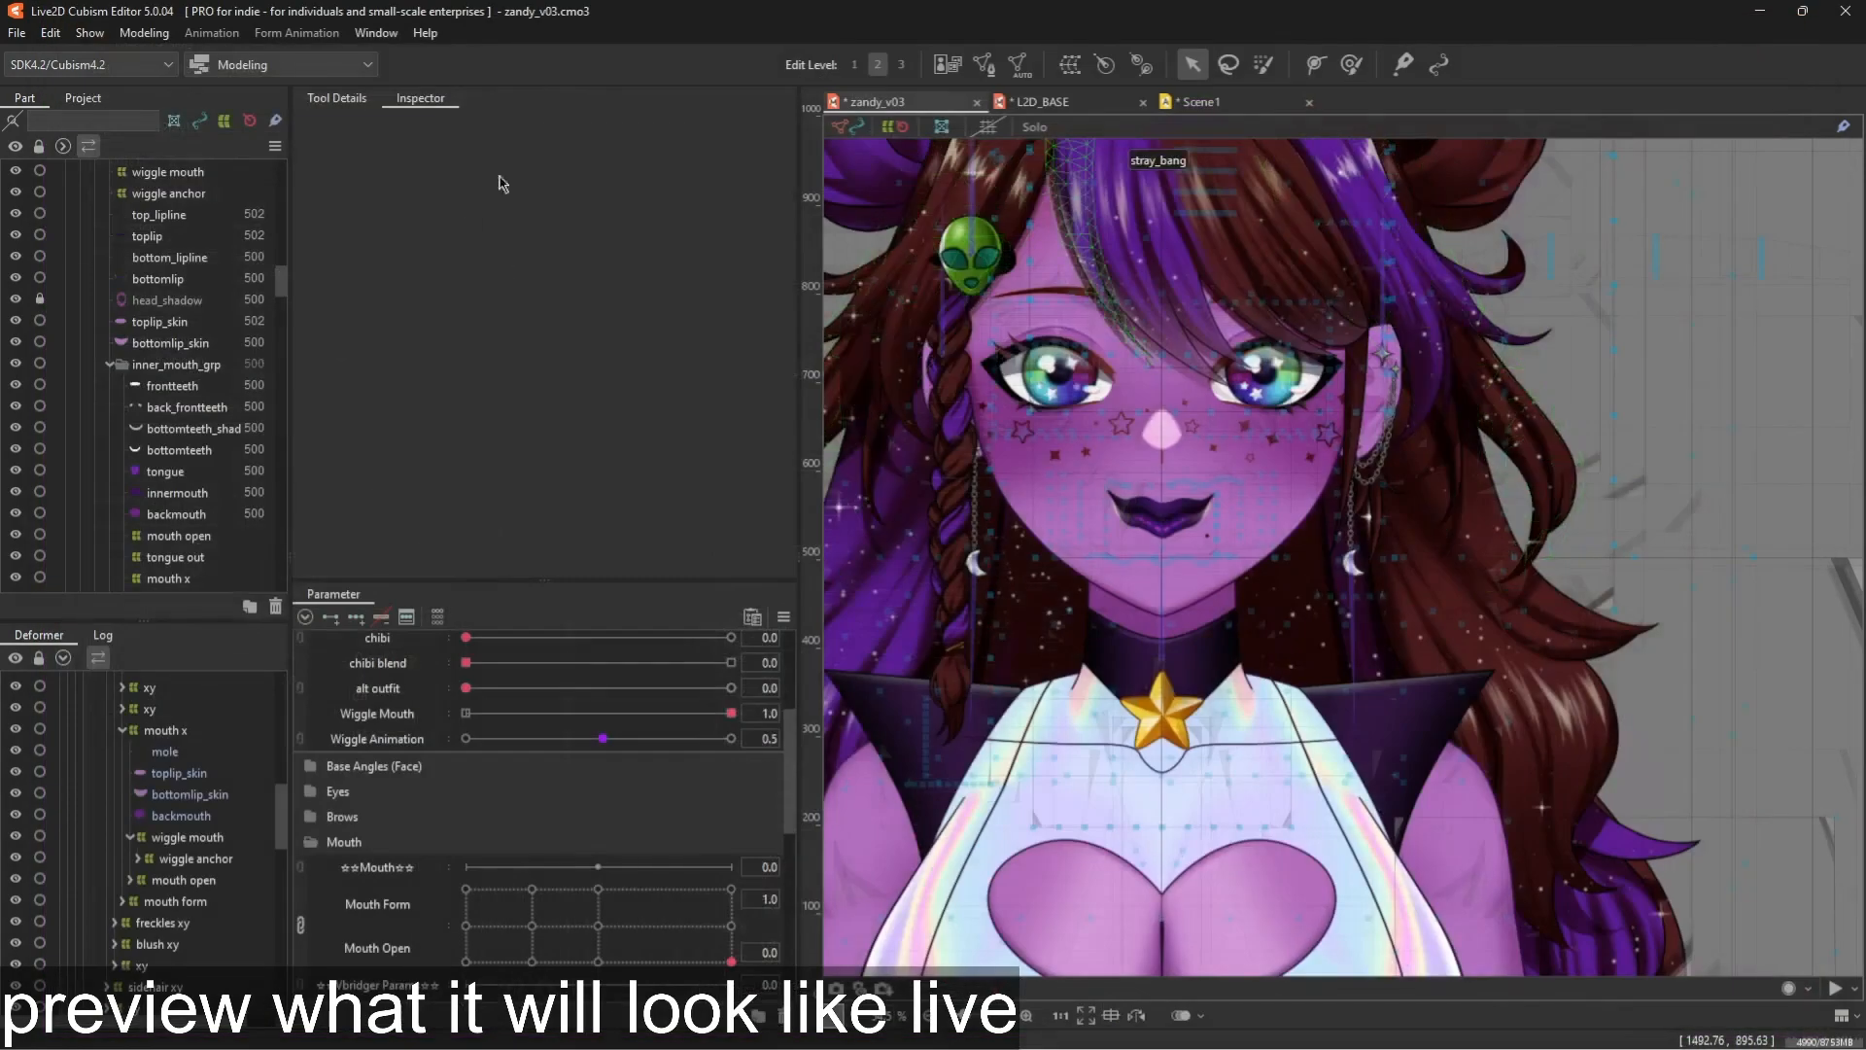
{"action": "left_click", "coordinate": [1170, 103]}
{"action": "left_click_drag", "start_coordinate": [837, 791], "coordinate": [733, 801]}
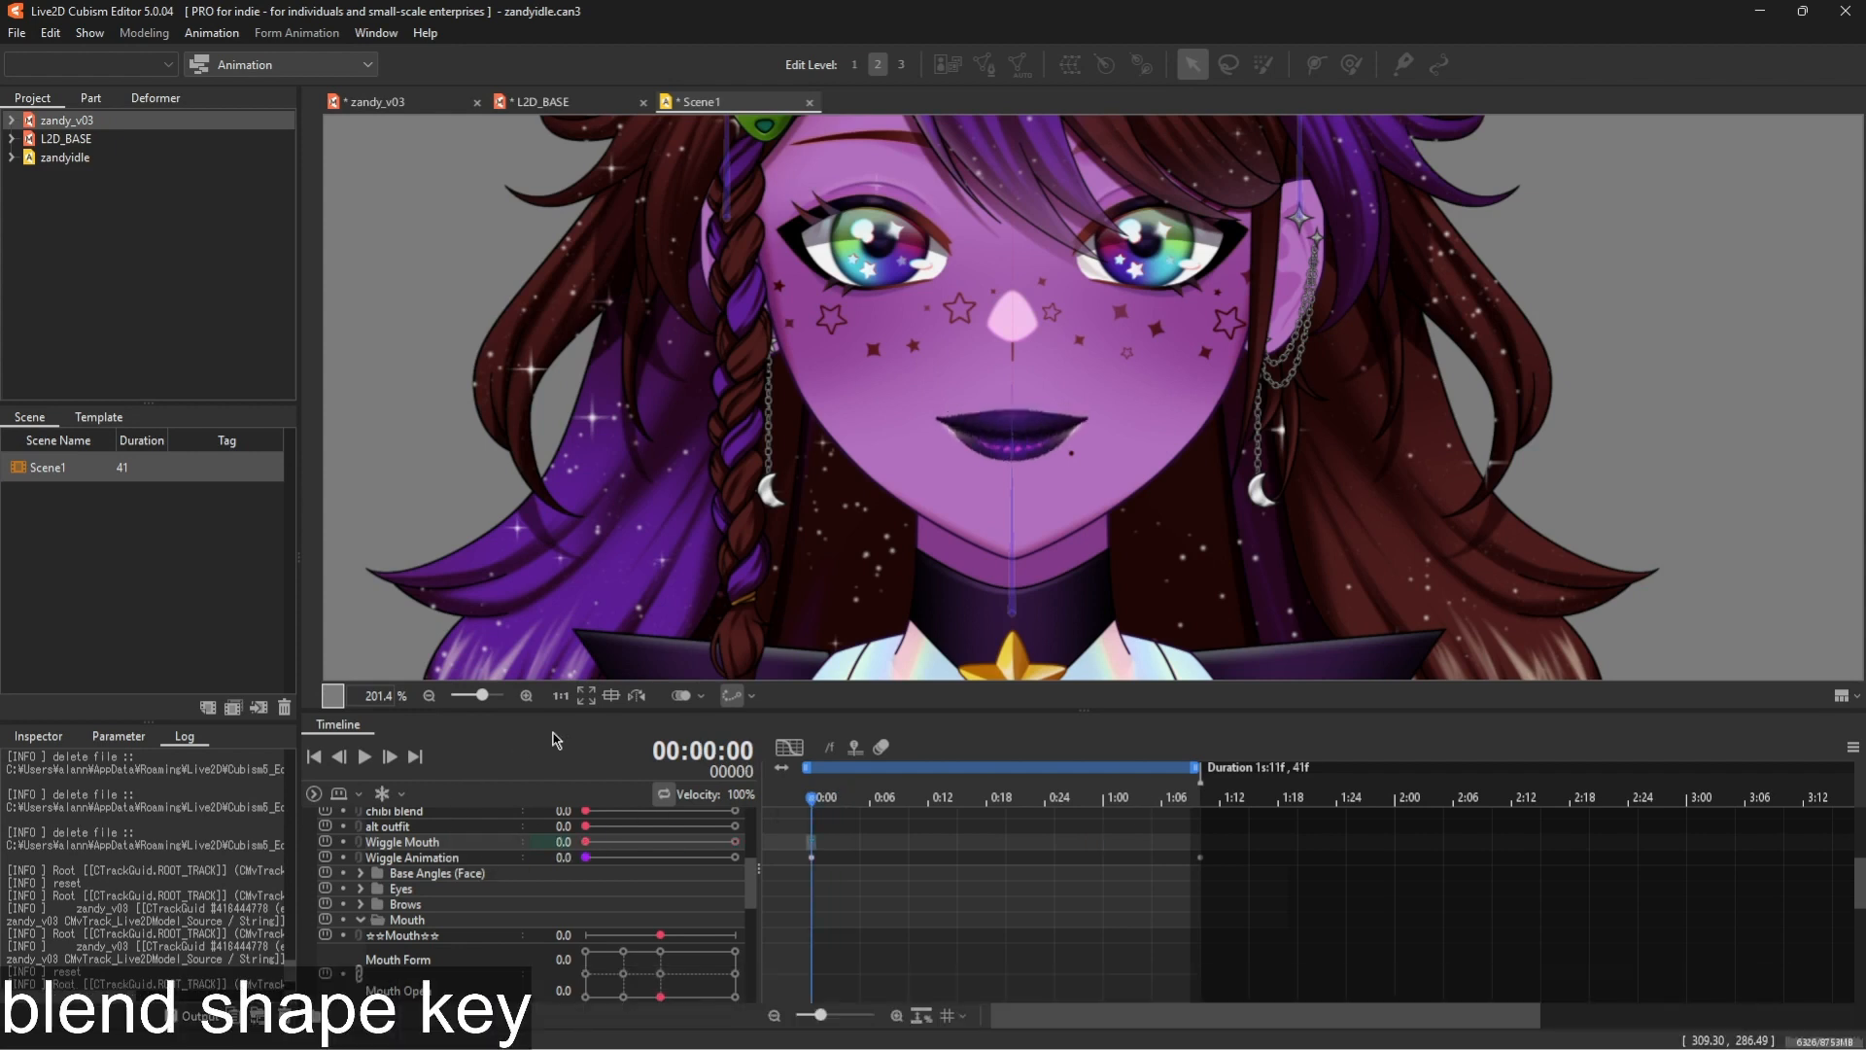
{"action": "left_click", "coordinate": [382, 103]}
{"action": "left_click", "coordinate": [198, 437]}
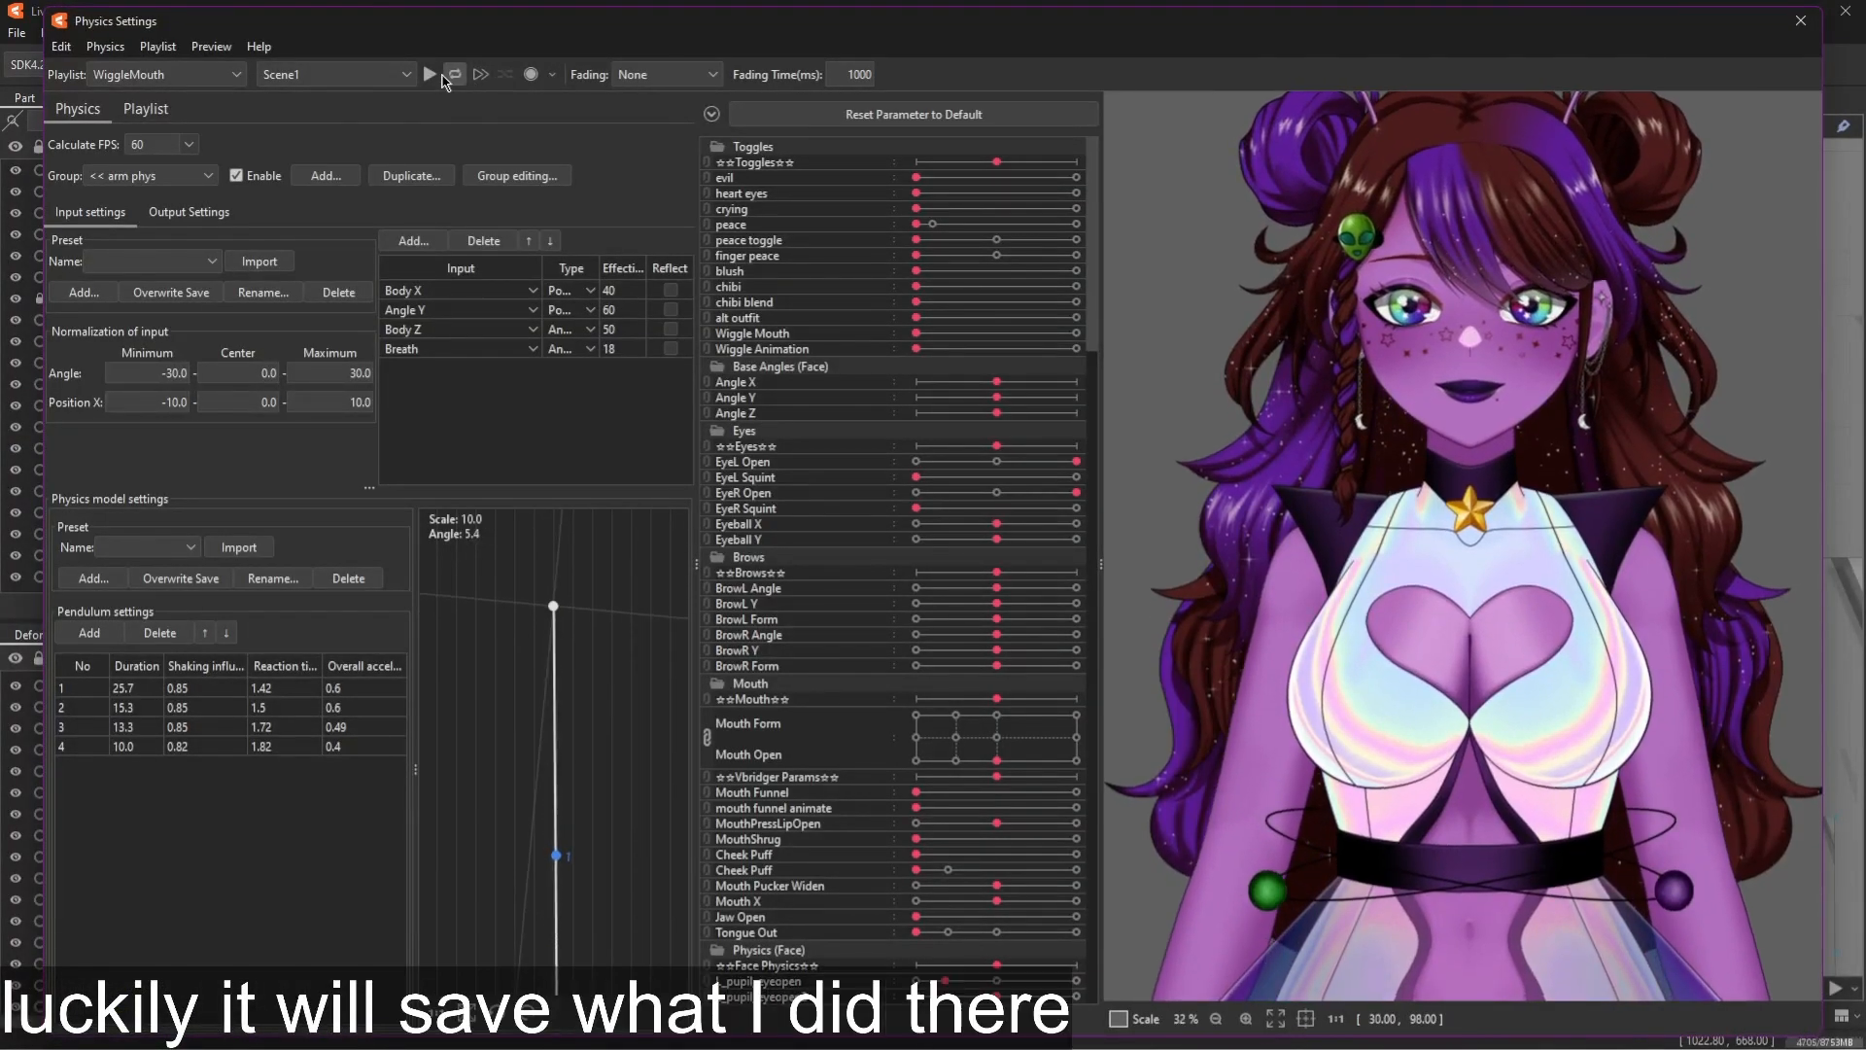
Play Scene1, set Wiggle Mouth to its maximum, and test the wiggle with different Mouth Form and Mouth Open values and head turns
{"action": "scroll", "coordinate": [1499, 487], "scroll_direction": "up", "scroll_amount": 5}
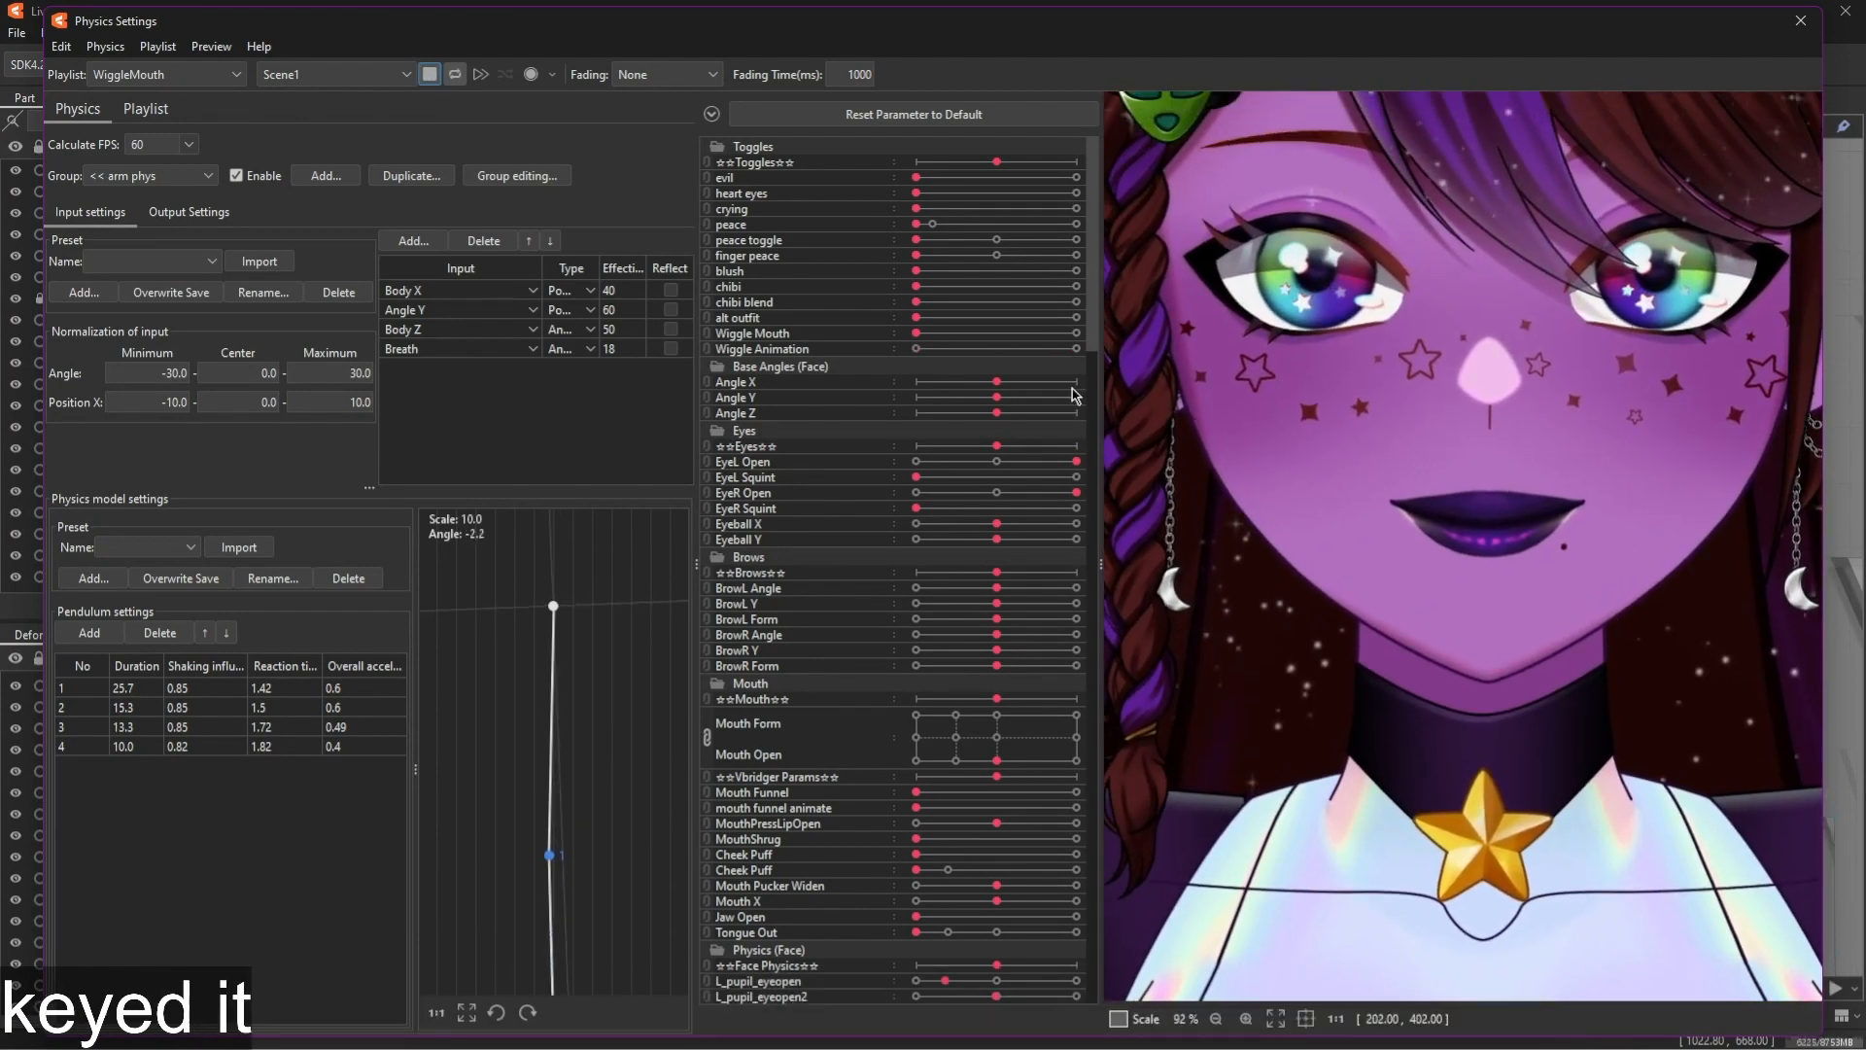
{"action": "scroll", "coordinate": [1477, 622], "scroll_direction": "down", "scroll_amount": 3}
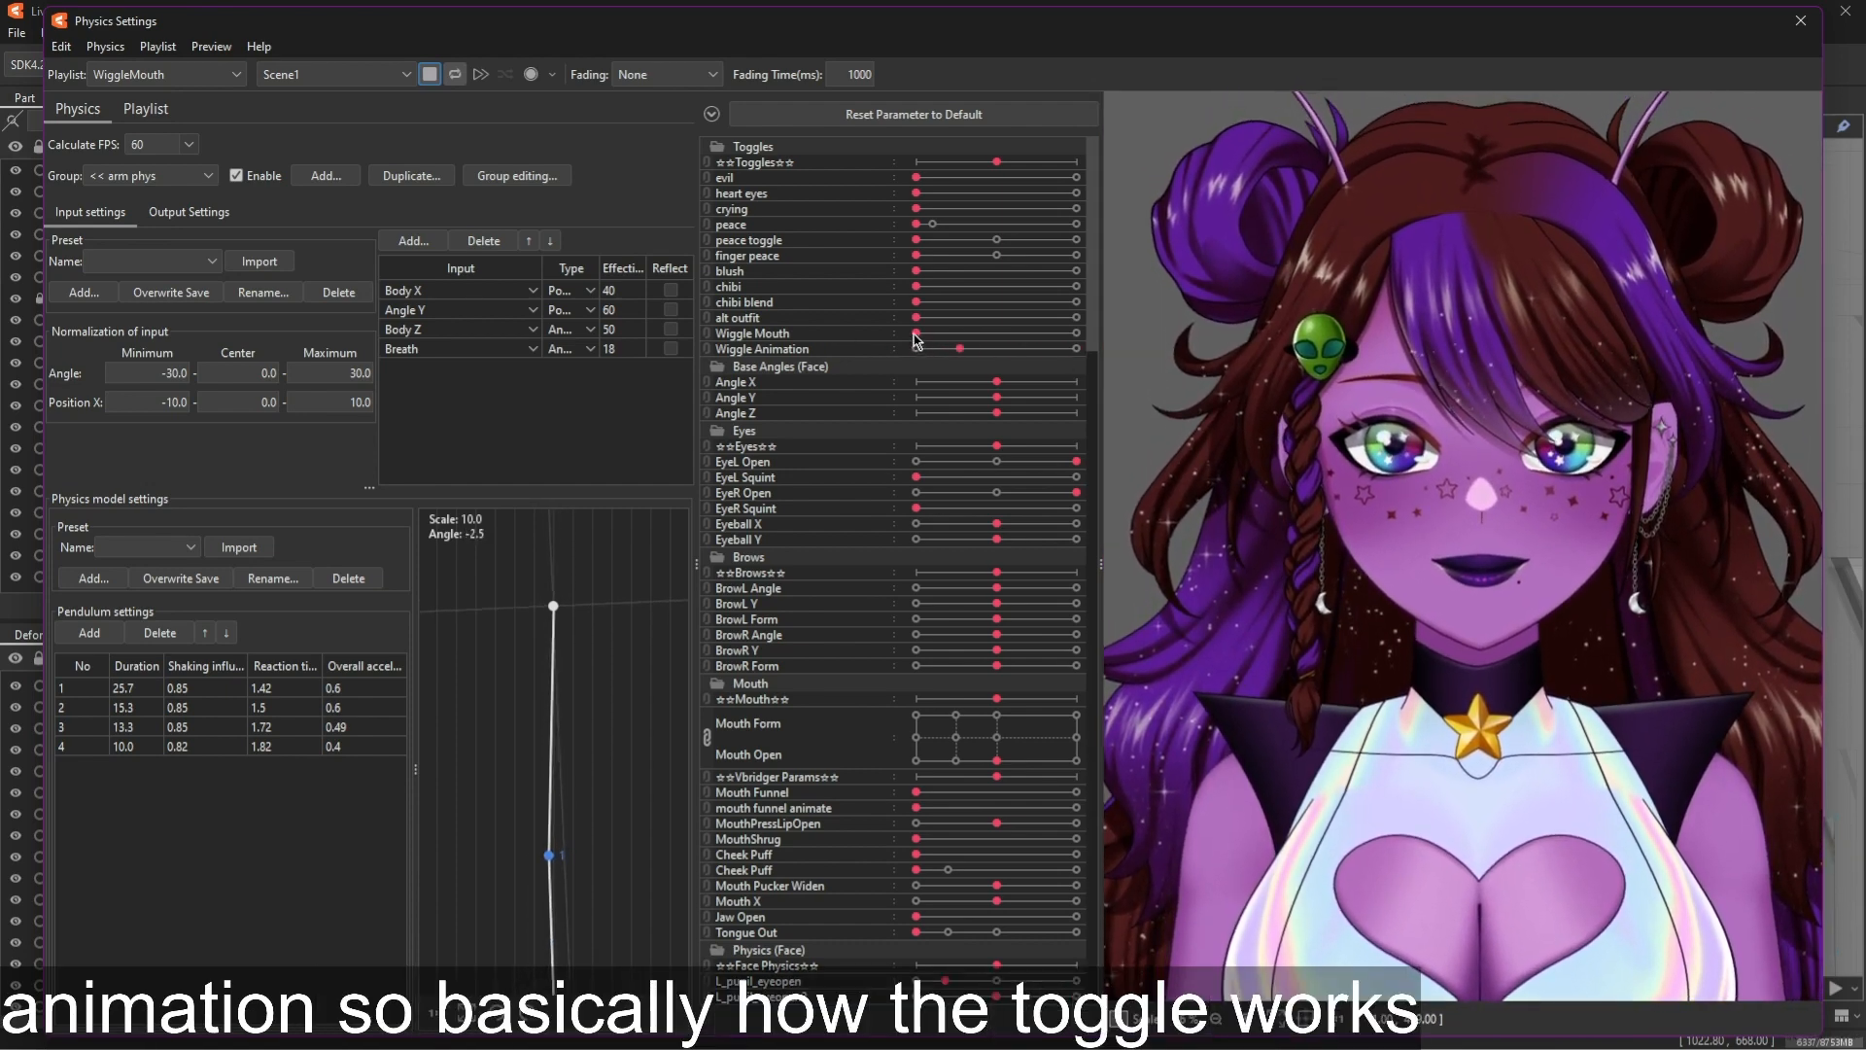
{"action": "left_click_drag", "start_coordinate": [918, 333], "coordinate": [1074, 334]}
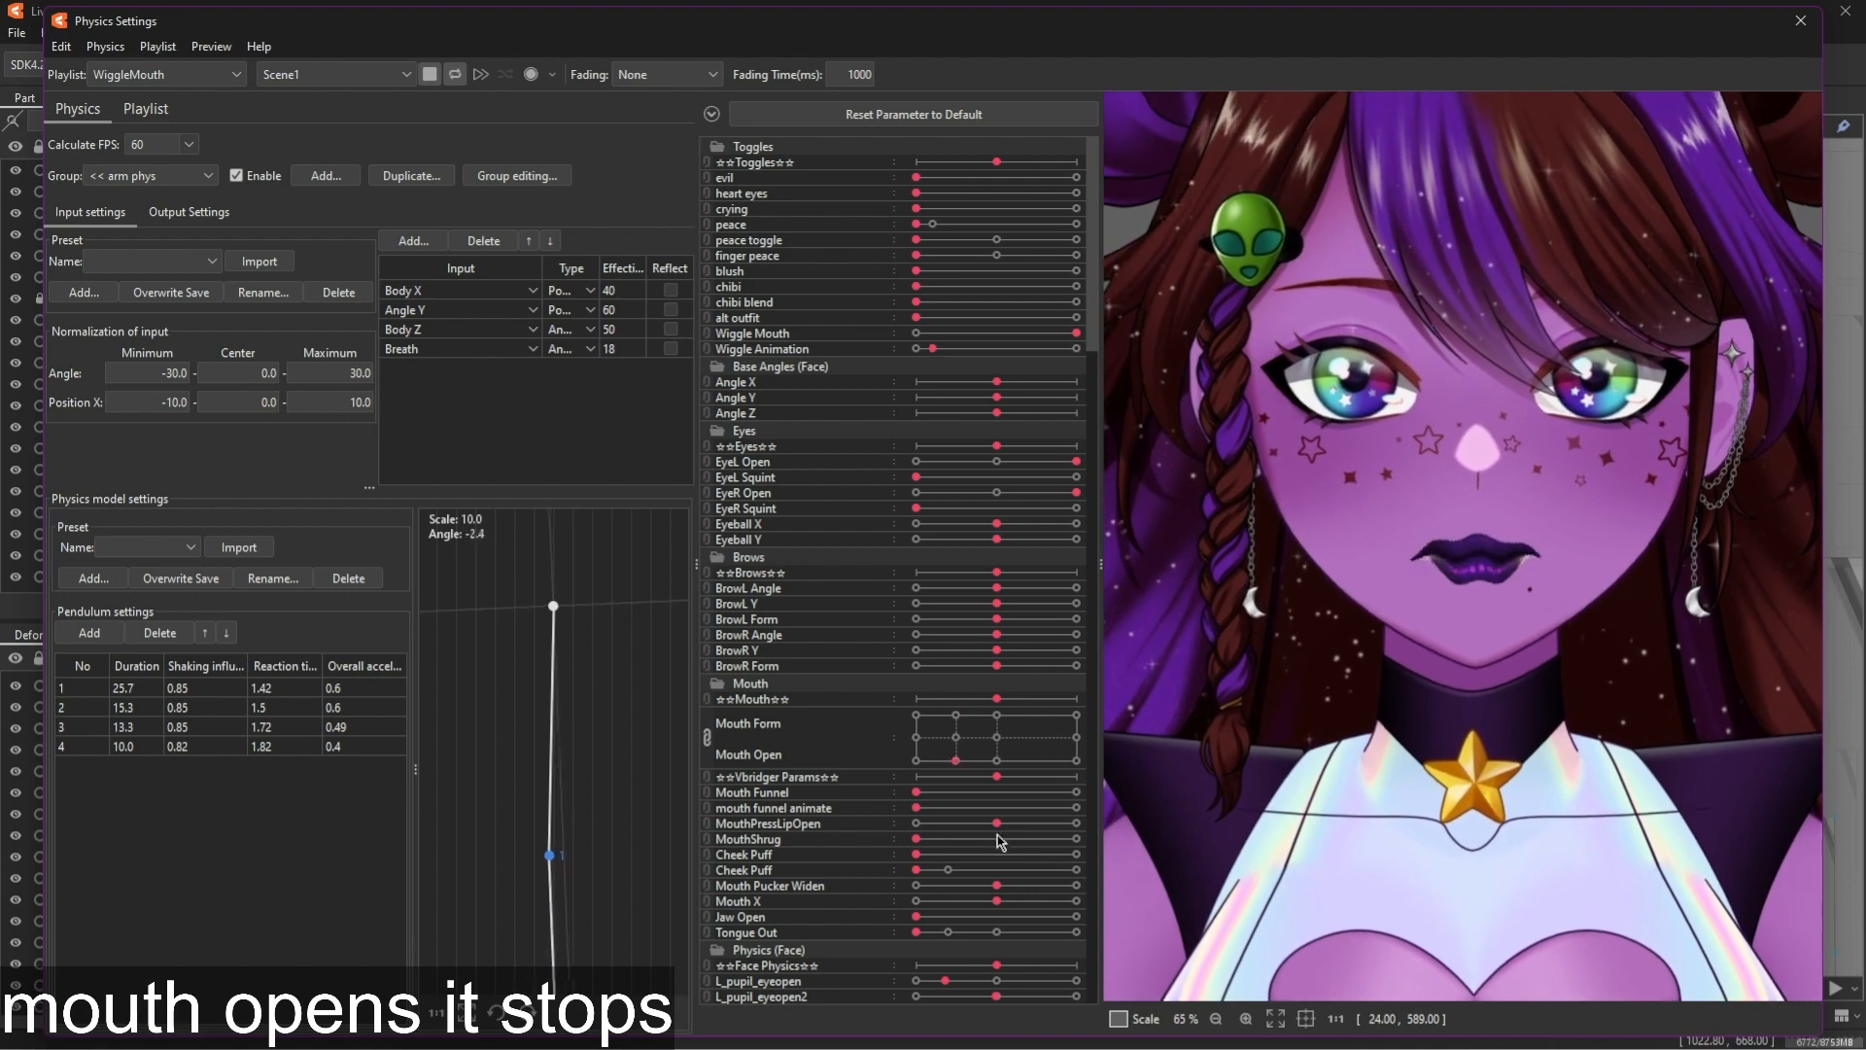
{"action": "scroll", "coordinate": [1125, 880], "scroll_direction": "down", "scroll_amount": 5}
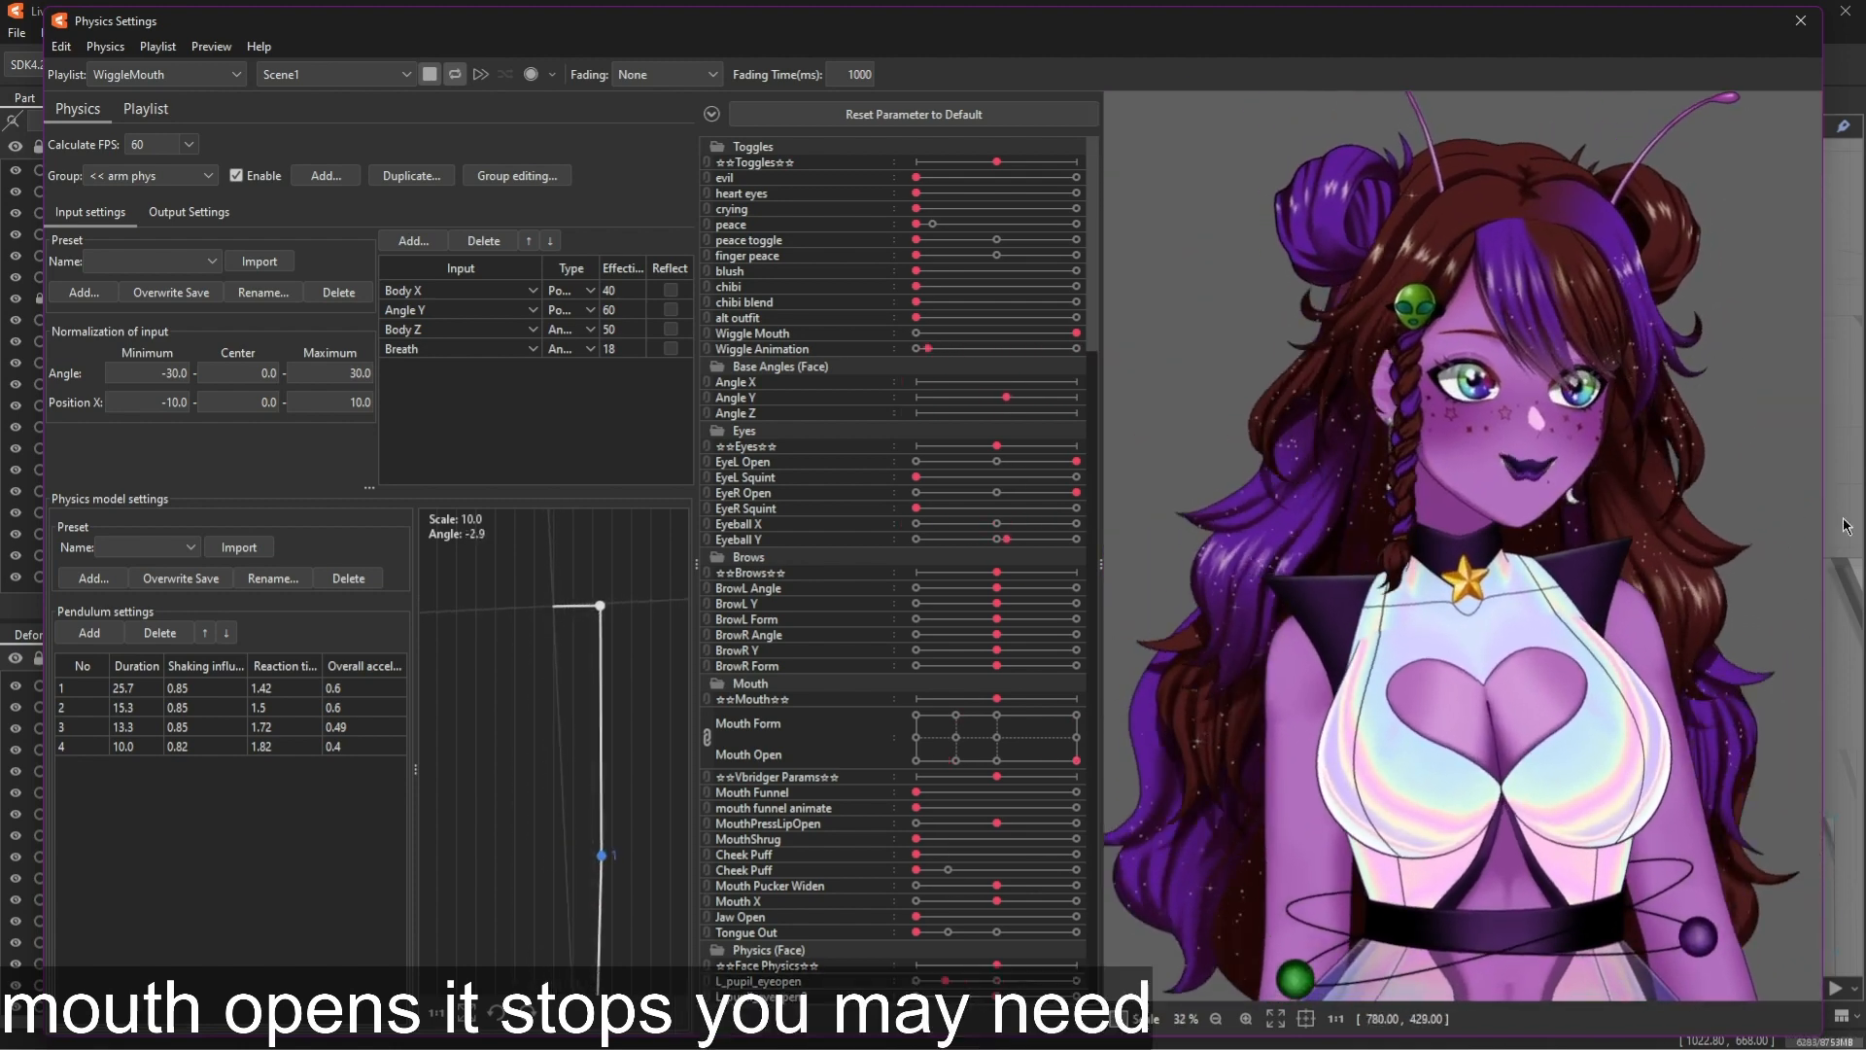
{"action": "scroll", "coordinate": [1530, 423], "scroll_direction": "up", "scroll_amount": 5}
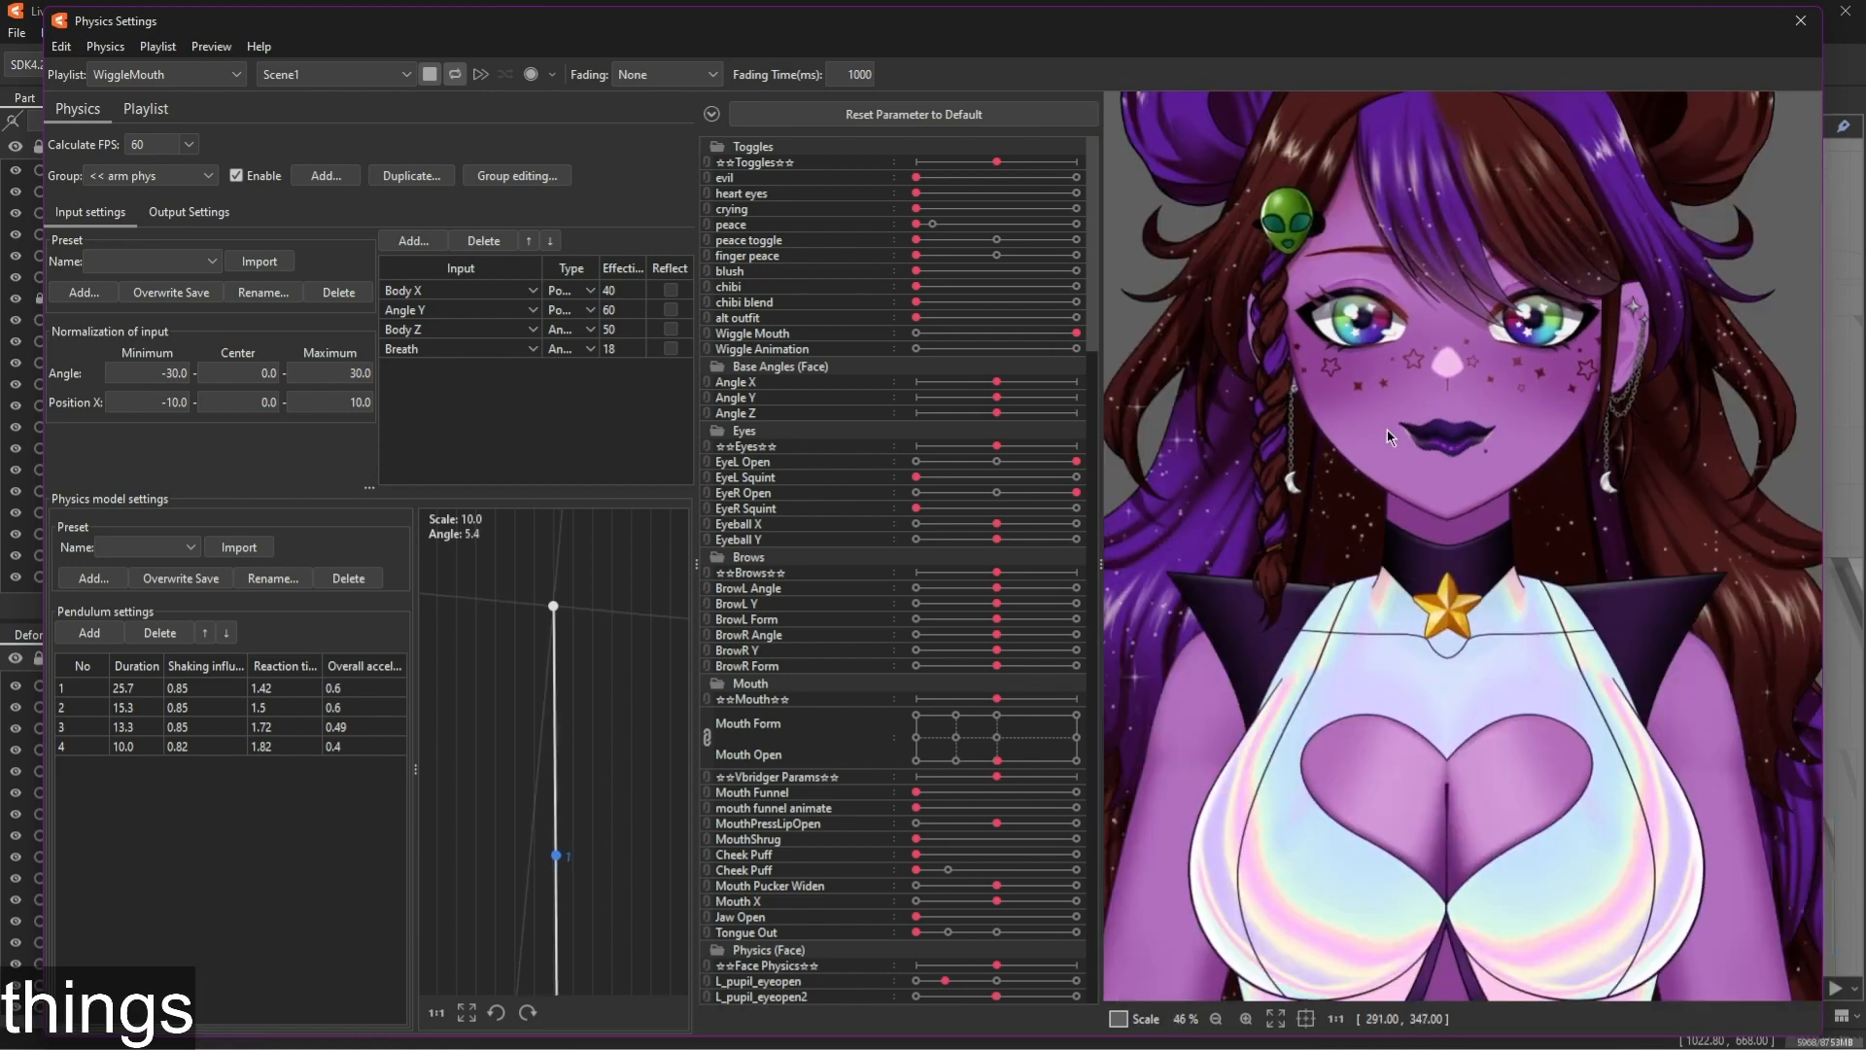
{"action": "scroll", "coordinate": [1386, 429], "scroll_direction": "down", "scroll_amount": 3}
{"action": "scroll", "coordinate": [1439, 451], "scroll_direction": "up", "scroll_amount": 6}
{"action": "scroll", "coordinate": [1439, 451], "scroll_direction": "down", "scroll_amount": 5}
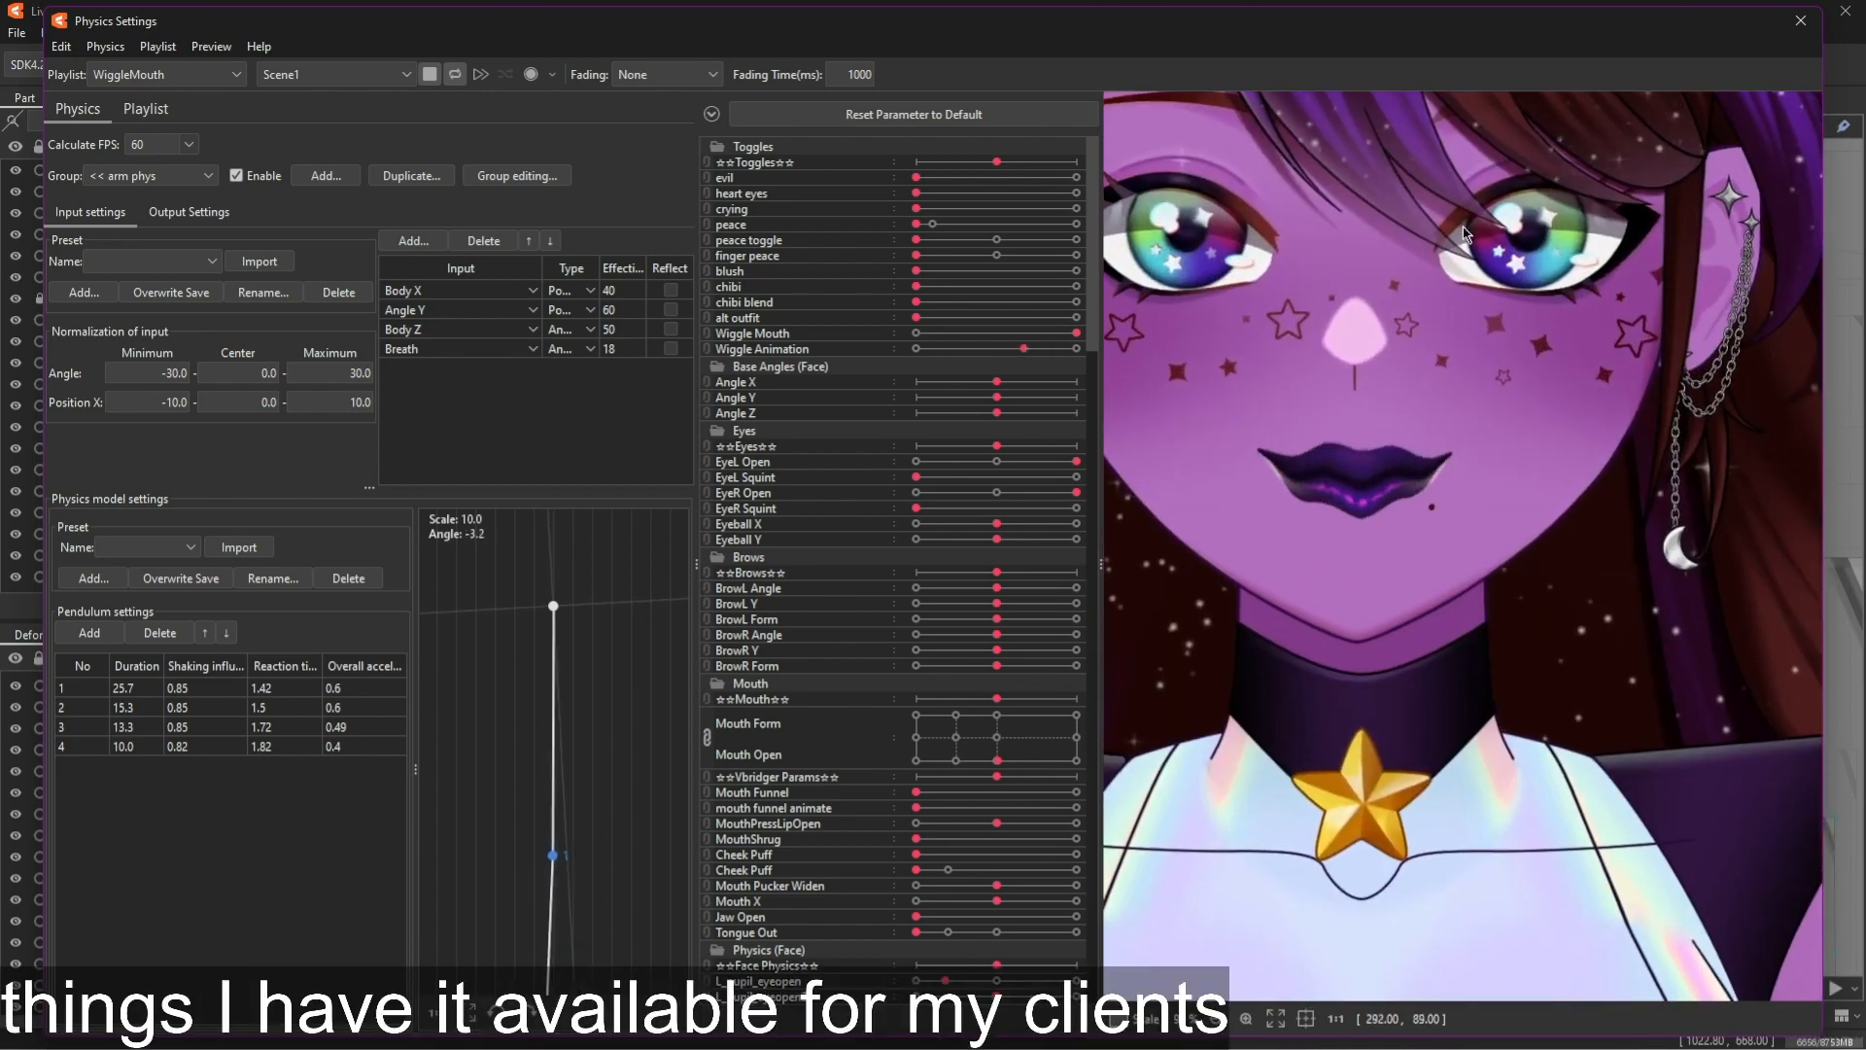
{"action": "scroll", "coordinate": [1442, 692], "scroll_direction": "down", "scroll_amount": 3}
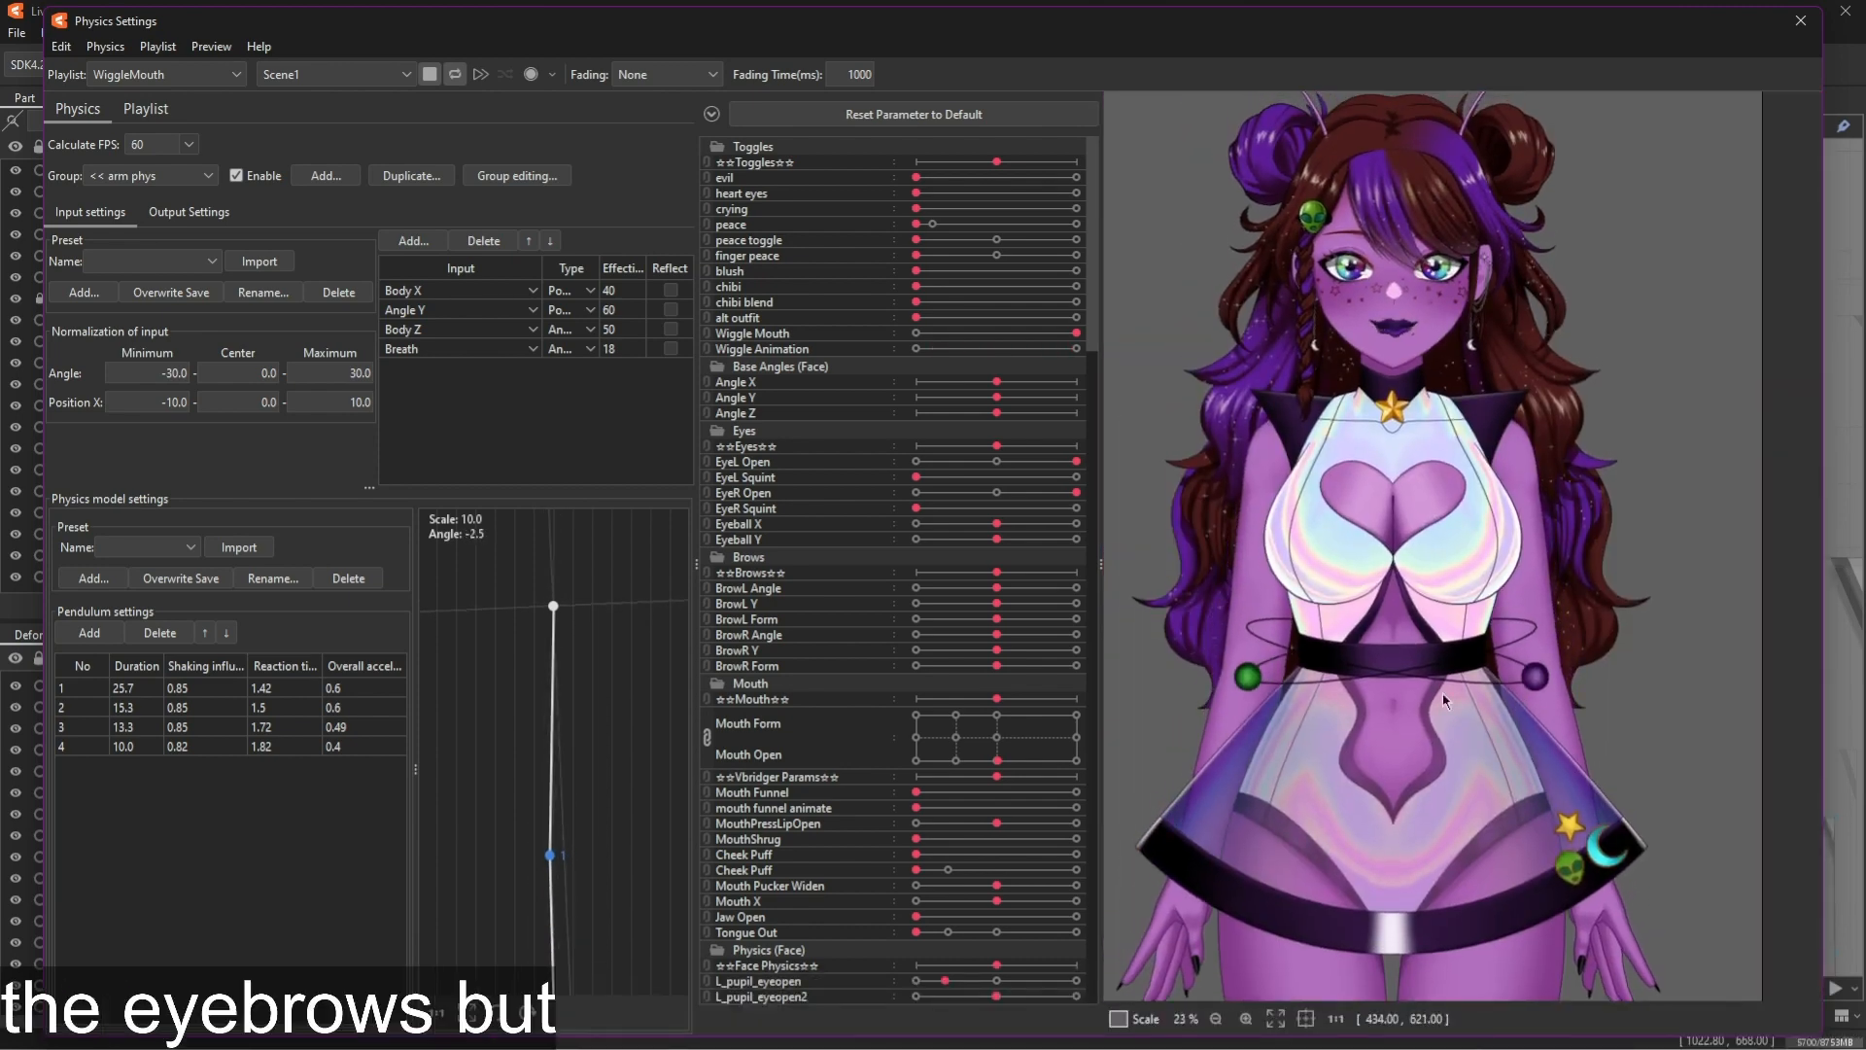